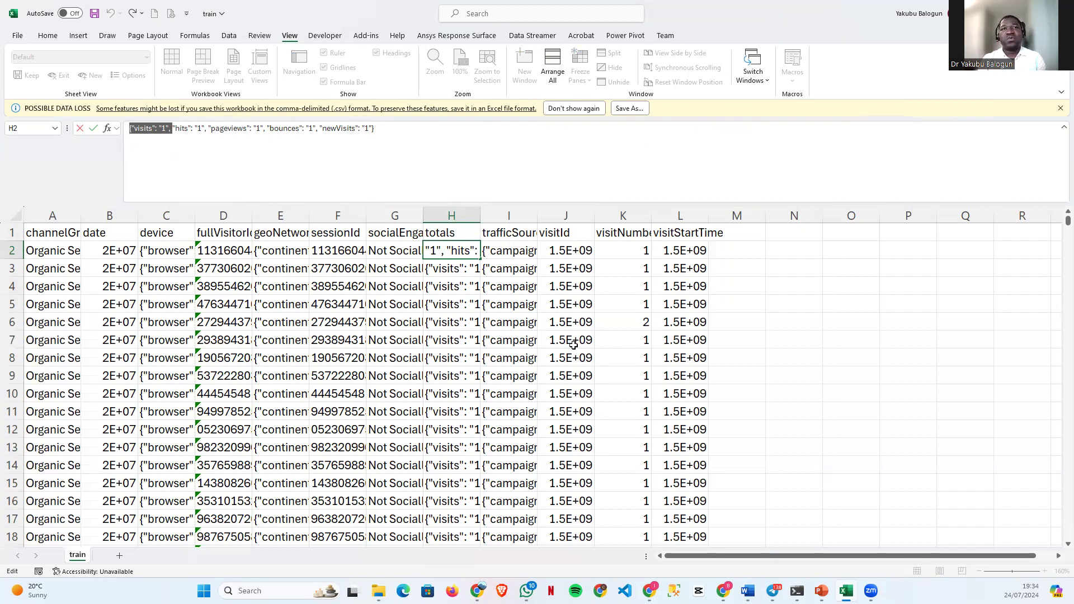
Examine the campaign and source fields in the first record's trafficSource JSON in cell I2.
{"action": "left_click", "coordinate": [515, 260]}
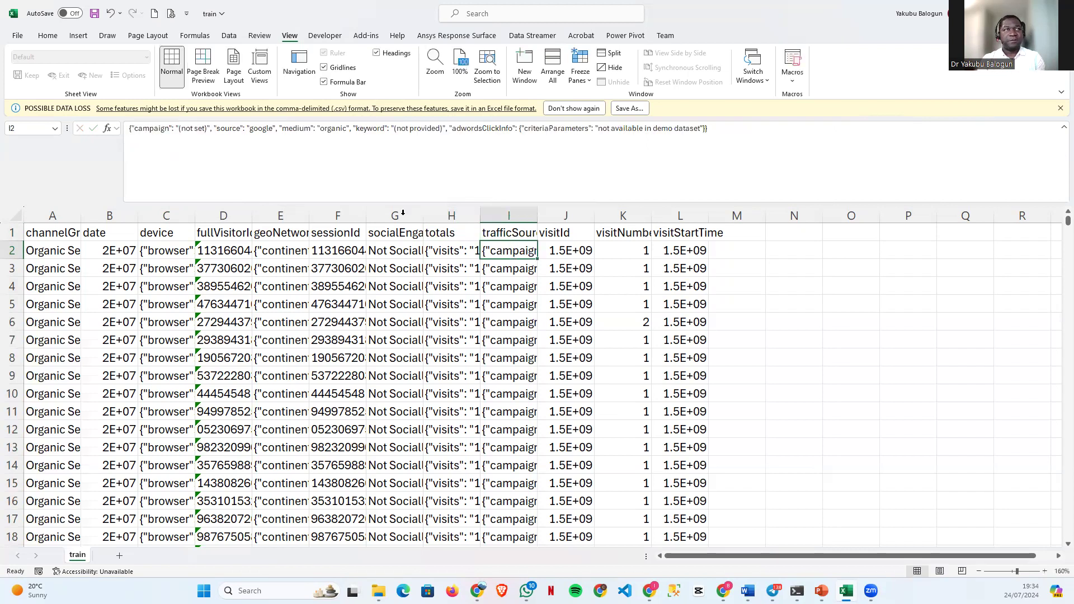
{"action": "left_click", "coordinate": [221, 129]}
{"action": "left_click_drag", "start_coordinate": [221, 130], "coordinate": [179, 130]}
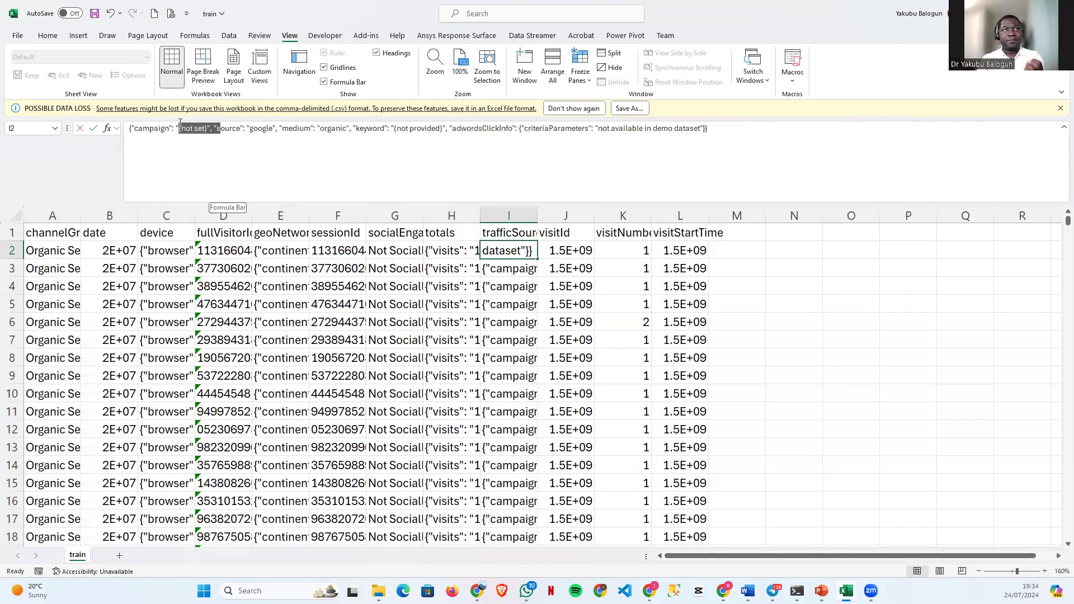
{"action": "left_click_drag", "start_coordinate": [272, 129], "coordinate": [263, 128]}
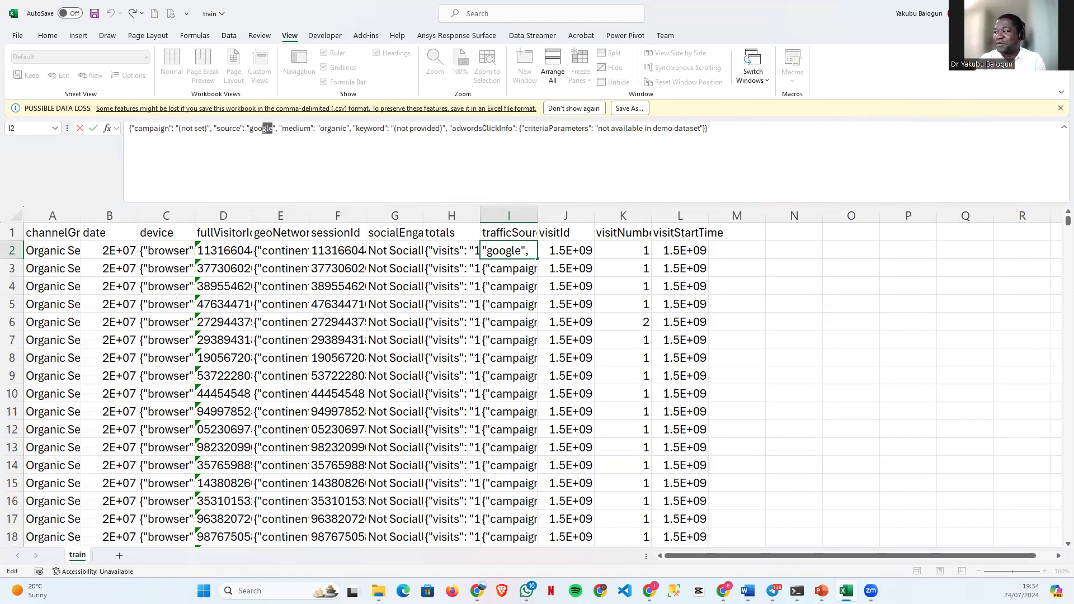
Switch to the gadatsetgo Jupyter notebook and review its code and outputs from the imports to the new_customers table.
{"action": "key", "text": "alt+Tab"}
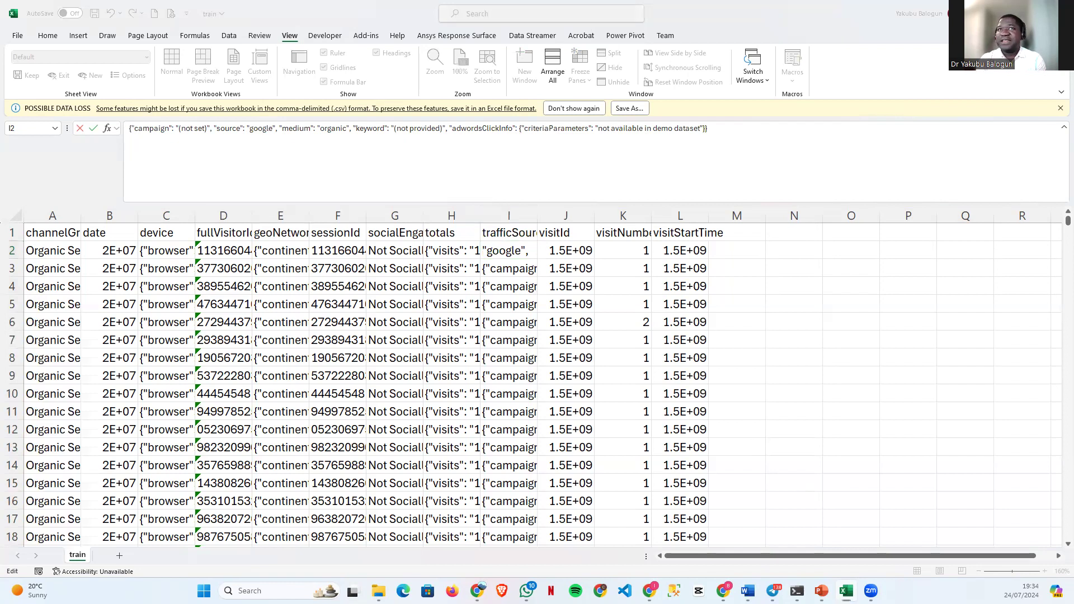
{"action": "scroll", "coordinate": [580, 332], "scroll_direction": "up", "scroll_amount": 5}
{"action": "scroll", "coordinate": [581, 333], "scroll_direction": "up", "scroll_amount": 15}
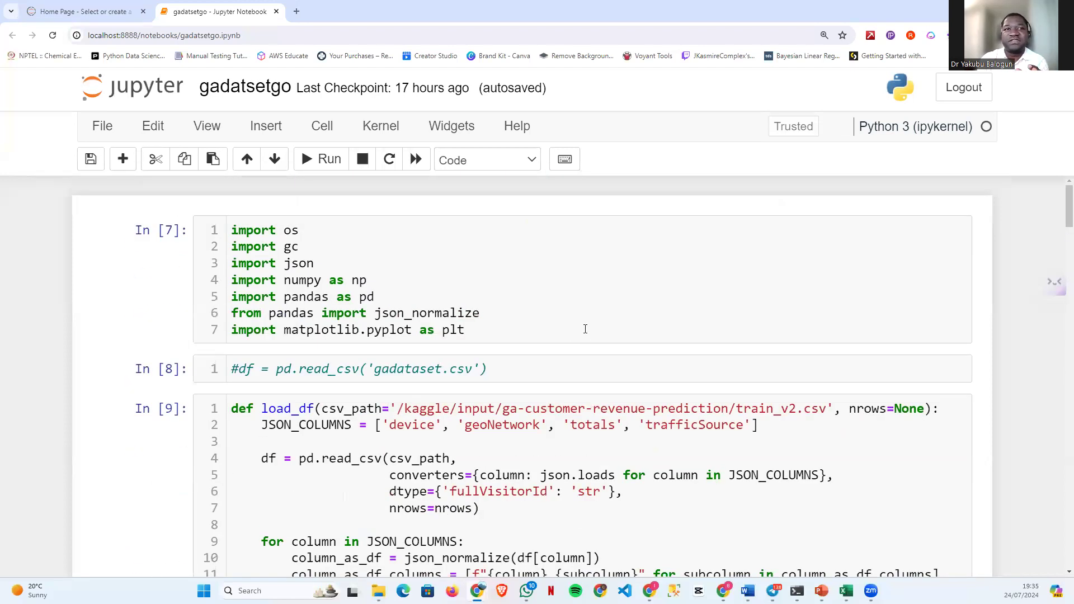
{"action": "scroll", "coordinate": [585, 329], "scroll_direction": "down", "scroll_amount": 18}
{"action": "scroll", "coordinate": [587, 330], "scroll_direction": "down", "scroll_amount": 15}
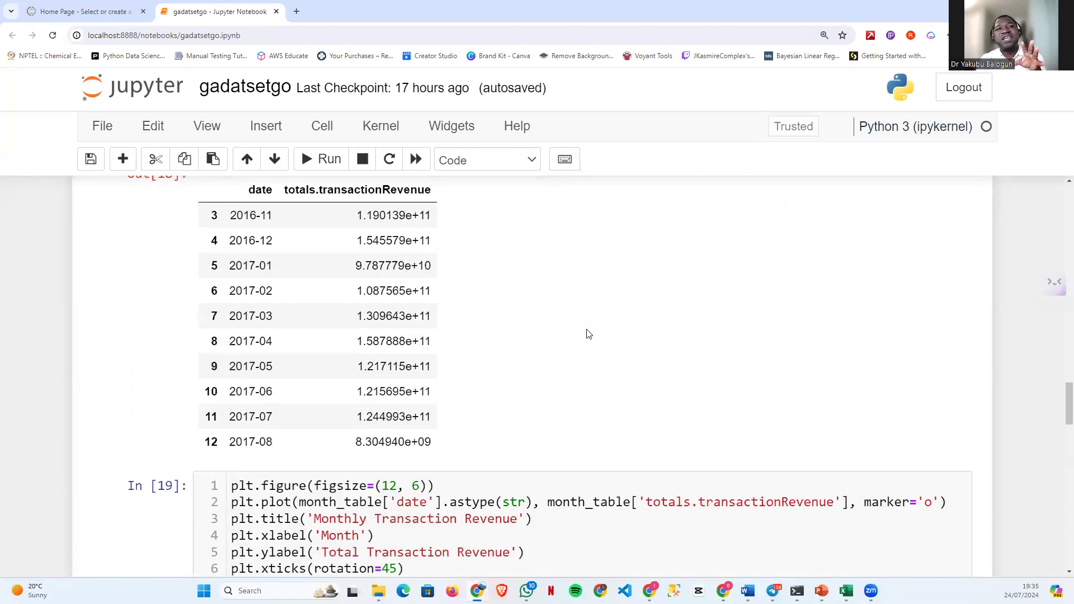
{"action": "scroll", "coordinate": [588, 334], "scroll_direction": "down", "scroll_amount": 15}
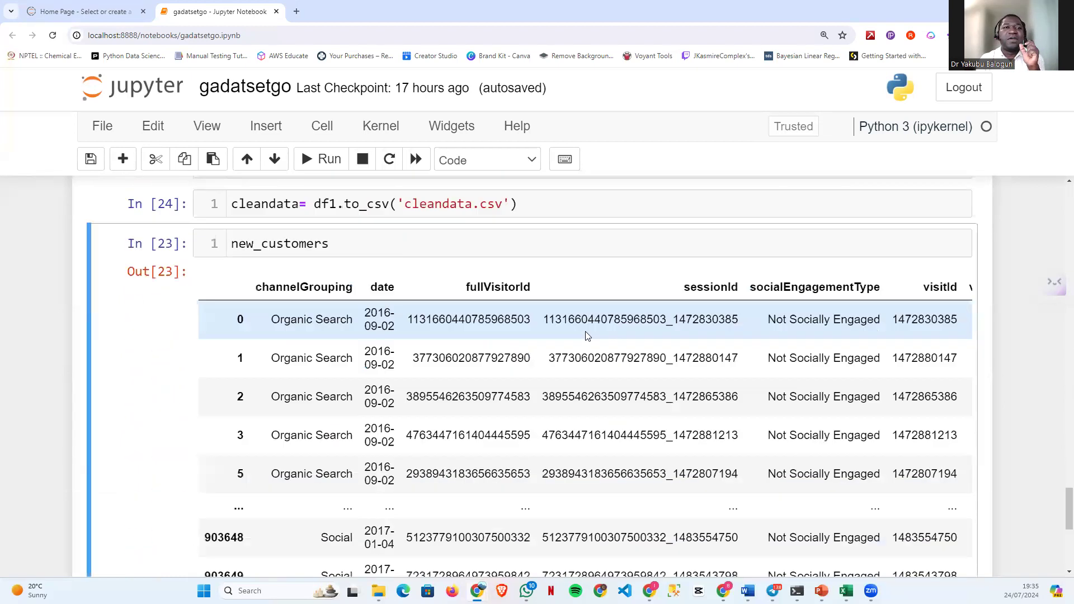
{"action": "scroll", "coordinate": [587, 335], "scroll_direction": "down", "scroll_amount": 3}
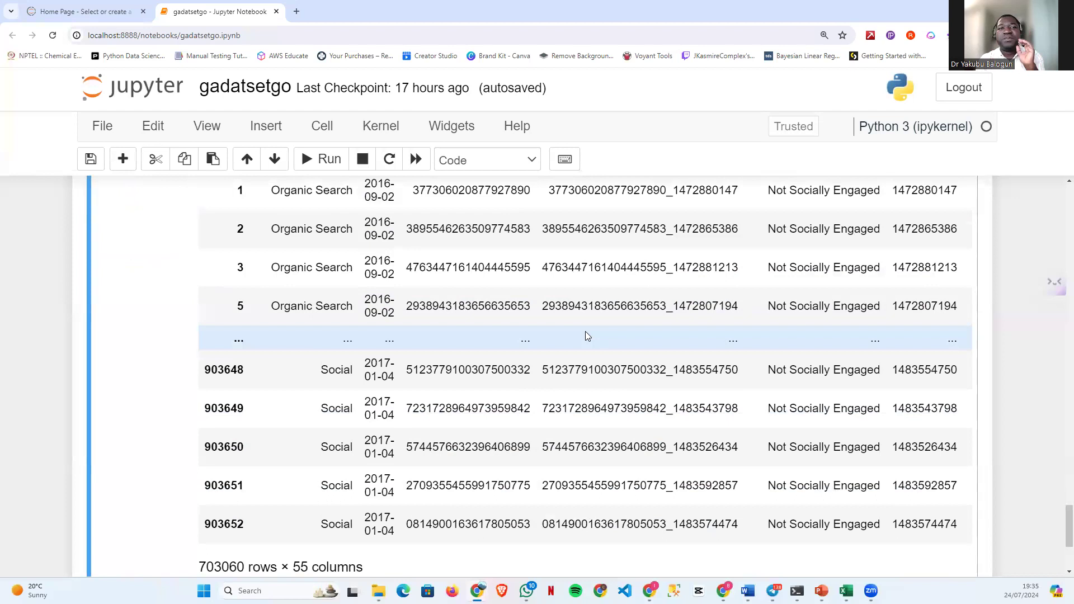
{"action": "scroll", "coordinate": [586, 335], "scroll_direction": "down", "scroll_amount": 3}
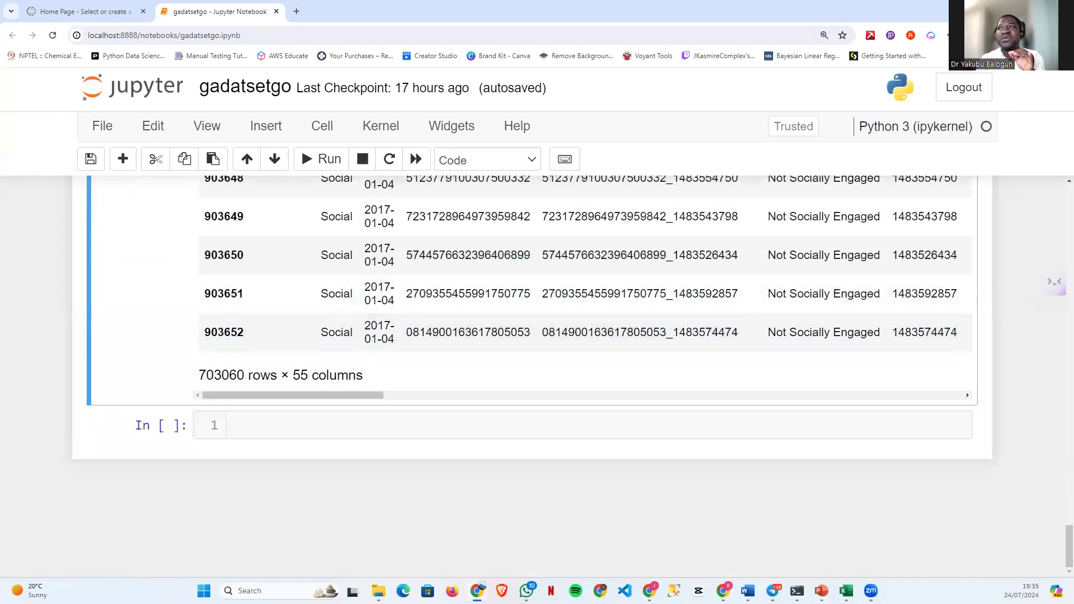
Return to the train workbook in Excel and inspect its first and last data columns, channelGrouping and visitStartTime.
{"action": "key", "text": "alt+Tab"}
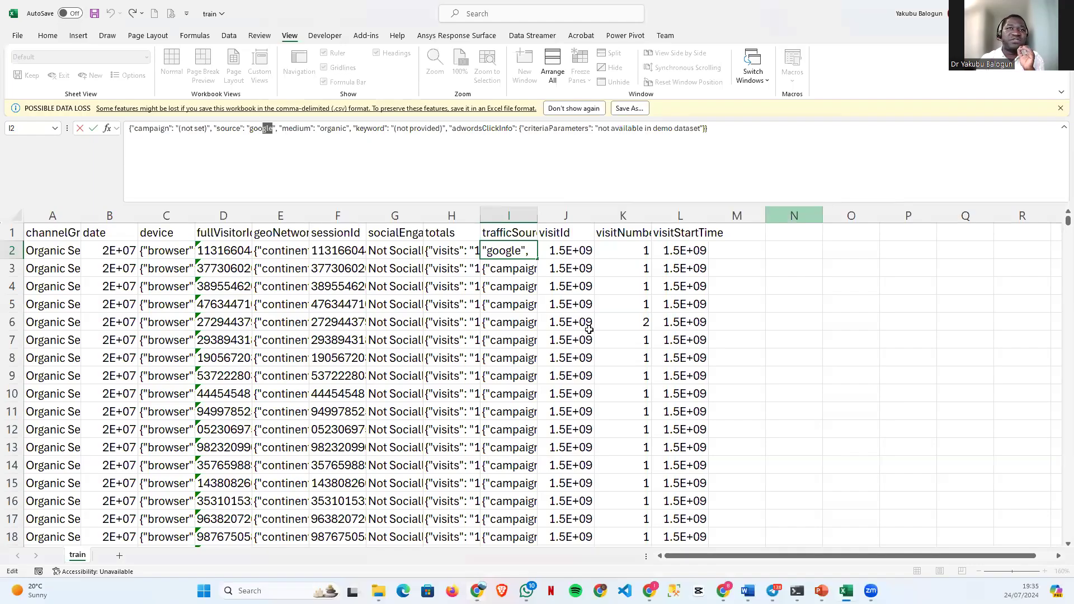
{"action": "left_click", "coordinate": [408, 336]}
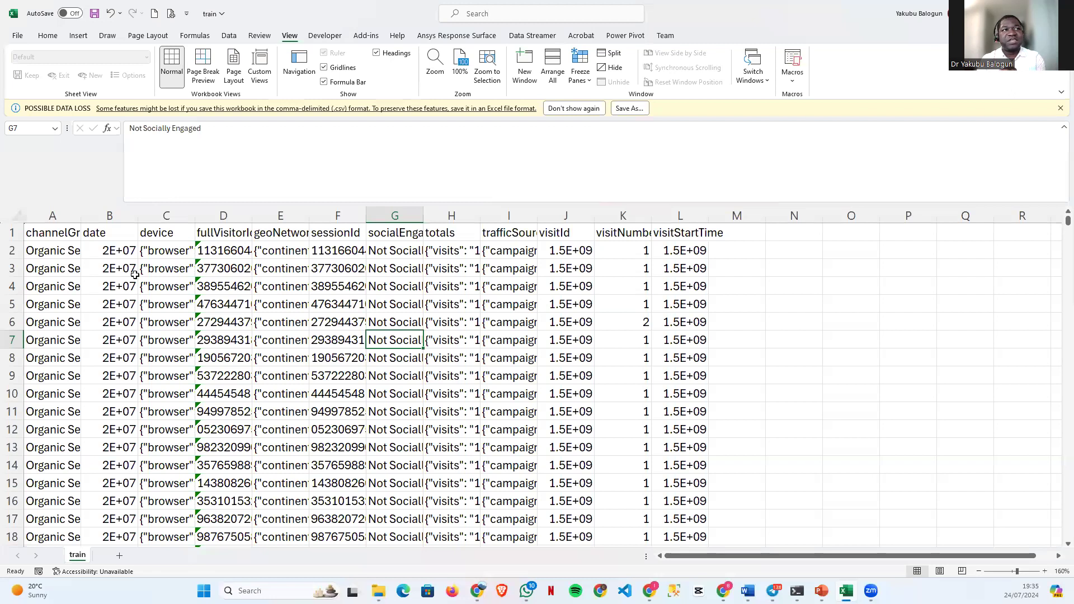
{"action": "left_click", "coordinate": [54, 216]}
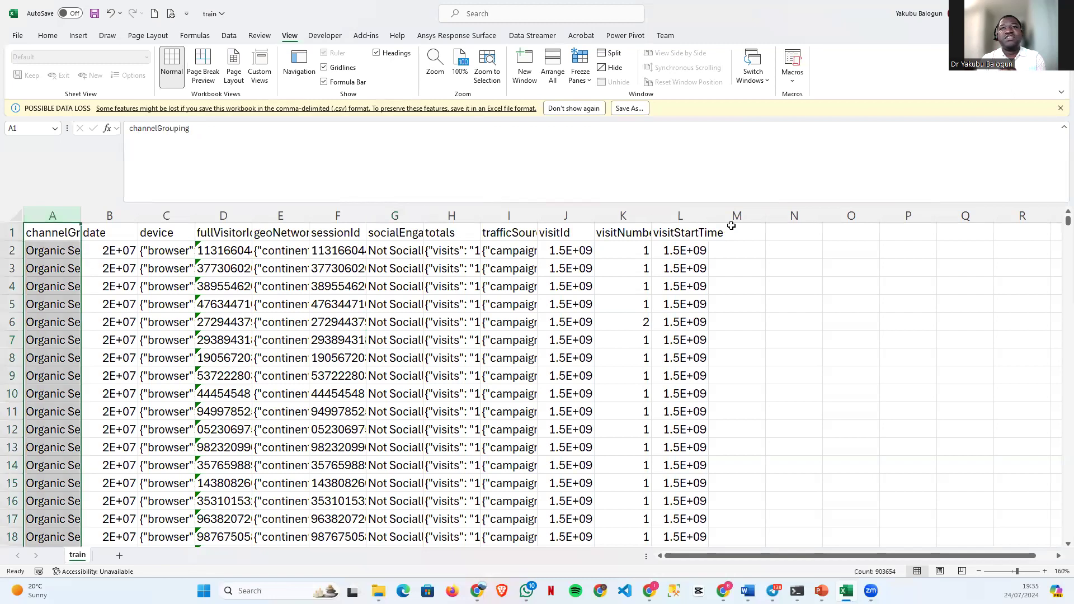
{"action": "left_click", "coordinate": [689, 216]}
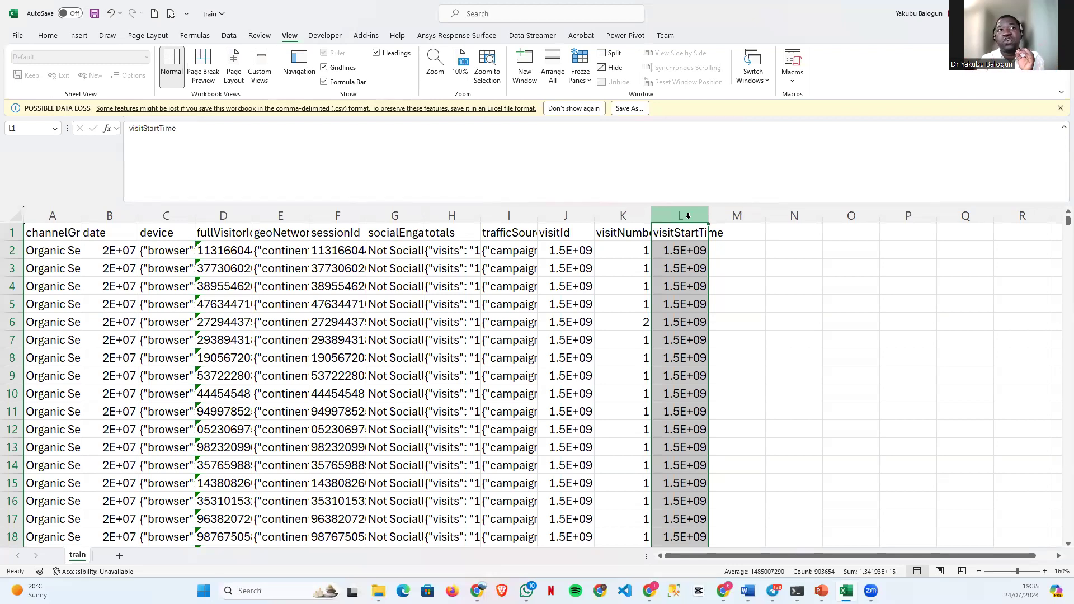
Inspect the JSON contents of the device, geoNetwork, totals and trafficSource cells in row 2, plus cells K6 and D4.
{"action": "left_click", "coordinate": [166, 251]}
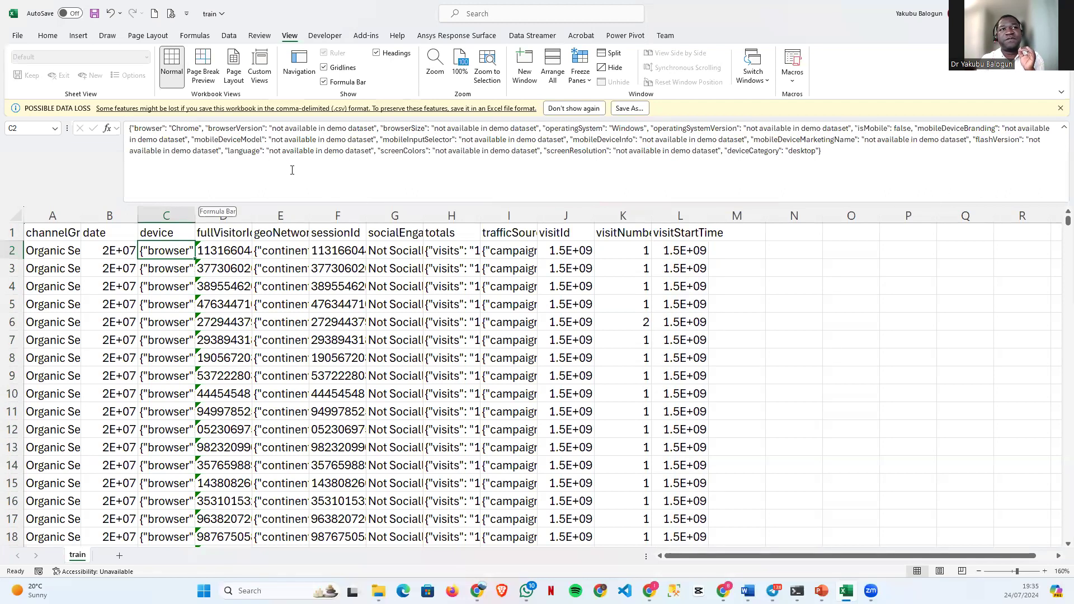
{"action": "left_click", "coordinate": [278, 250]}
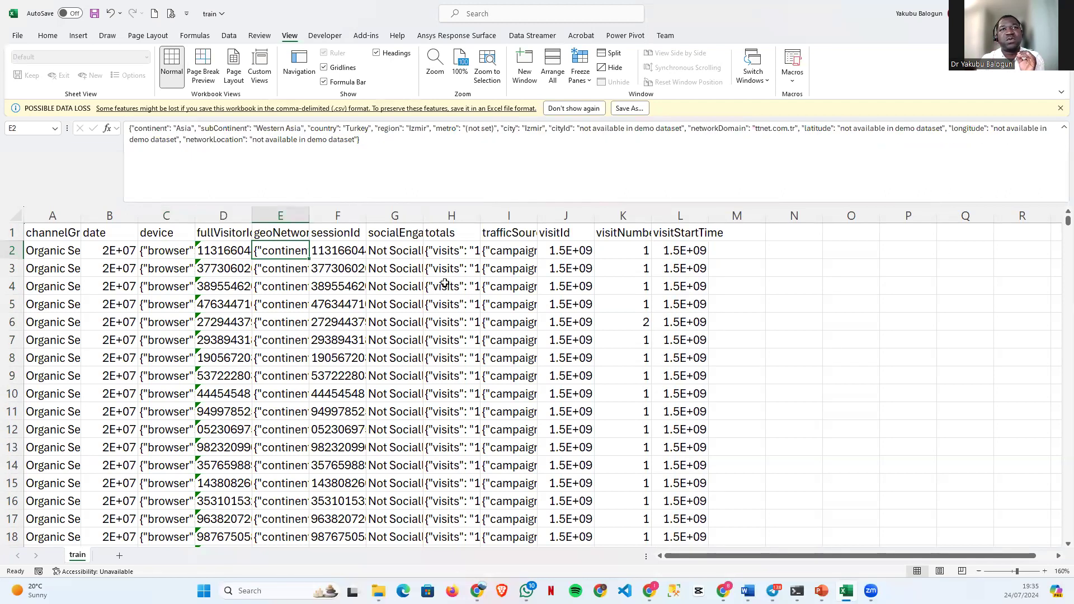
{"action": "left_click", "coordinate": [470, 251]}
{"action": "left_click", "coordinate": [499, 253]}
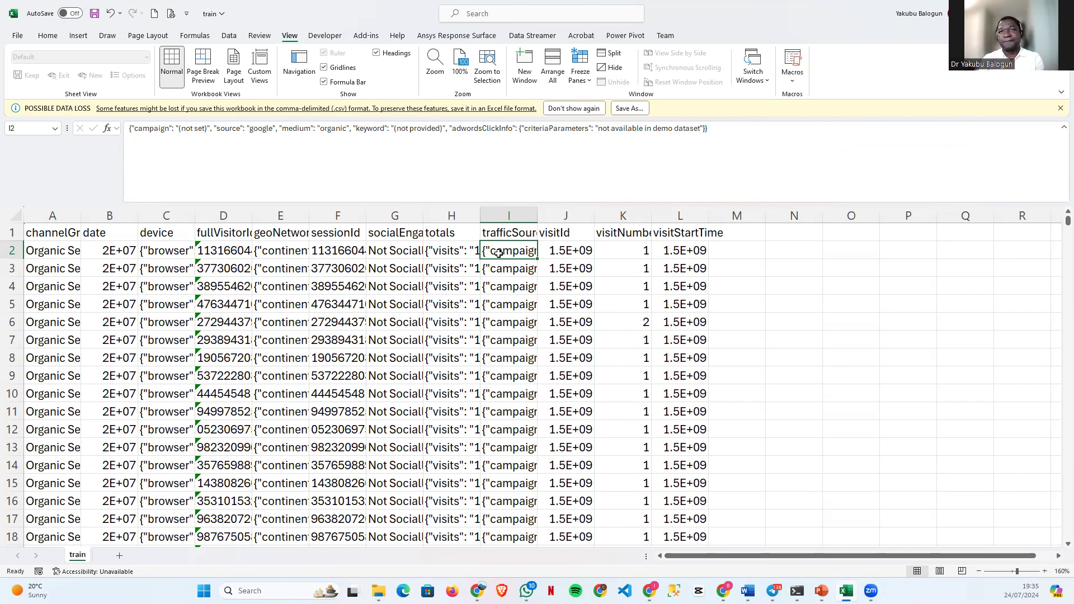
{"action": "left_click", "coordinate": [612, 325]}
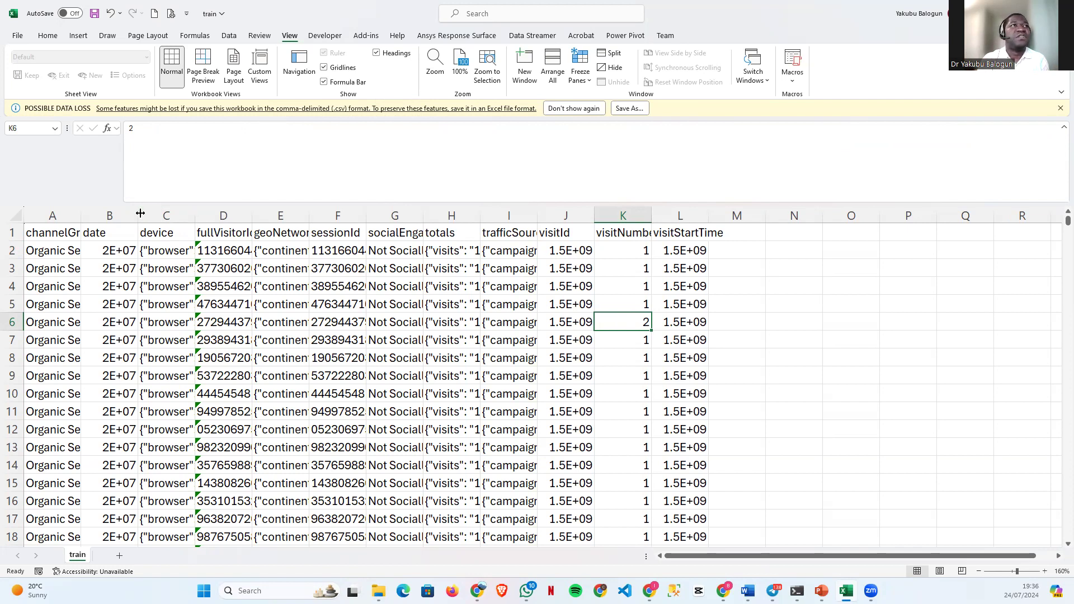
{"action": "left_click", "coordinate": [213, 283]}
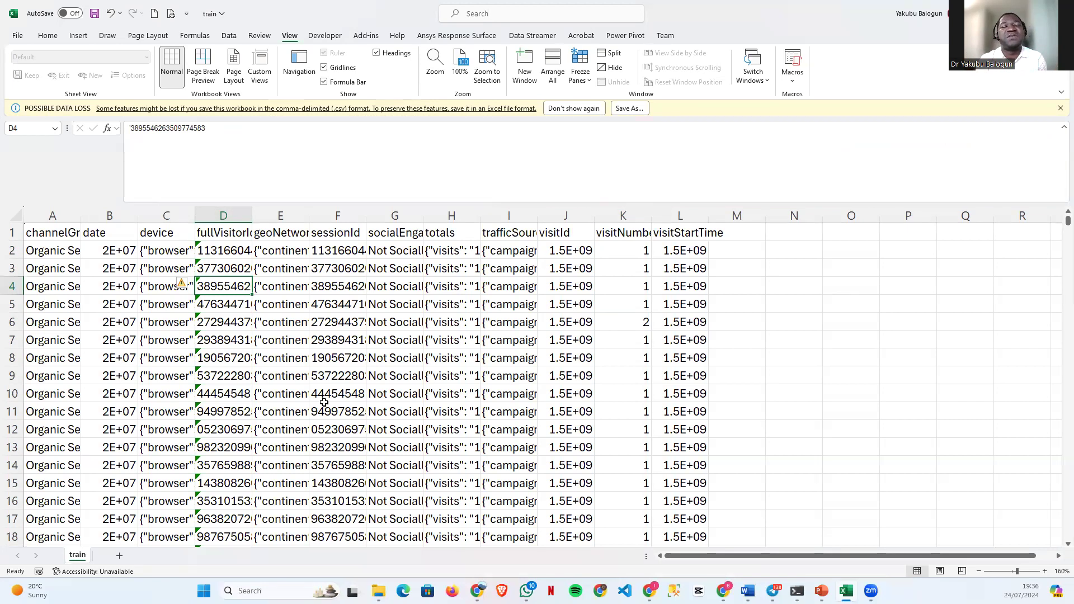
Create a blank workbook and import the cleandata CSV file from the masterclass folder.
{"action": "left_click", "coordinate": [154, 15]}
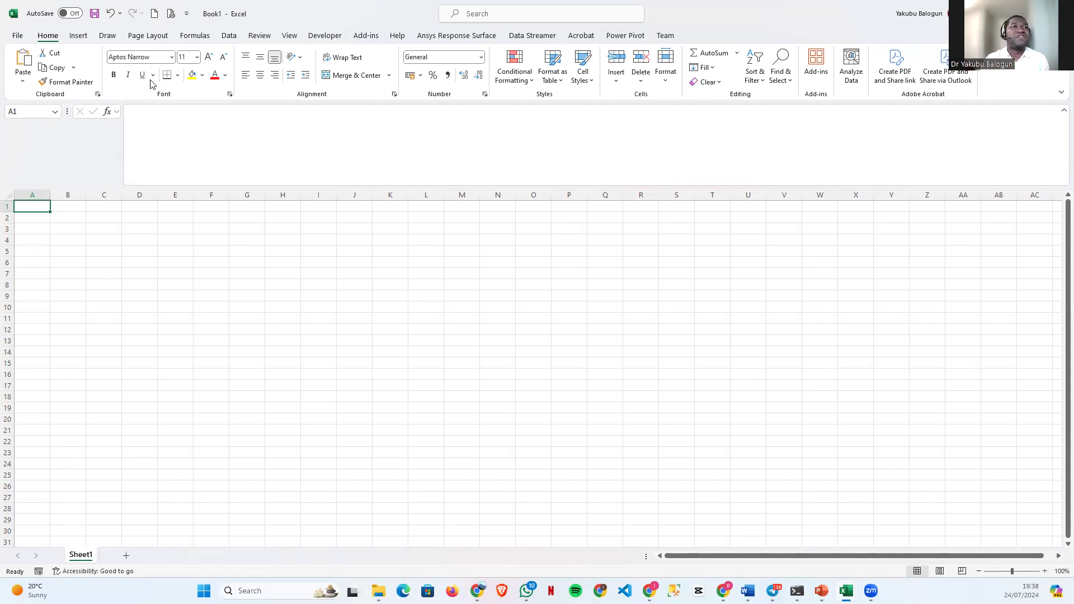
{"action": "left_click", "coordinate": [232, 37]}
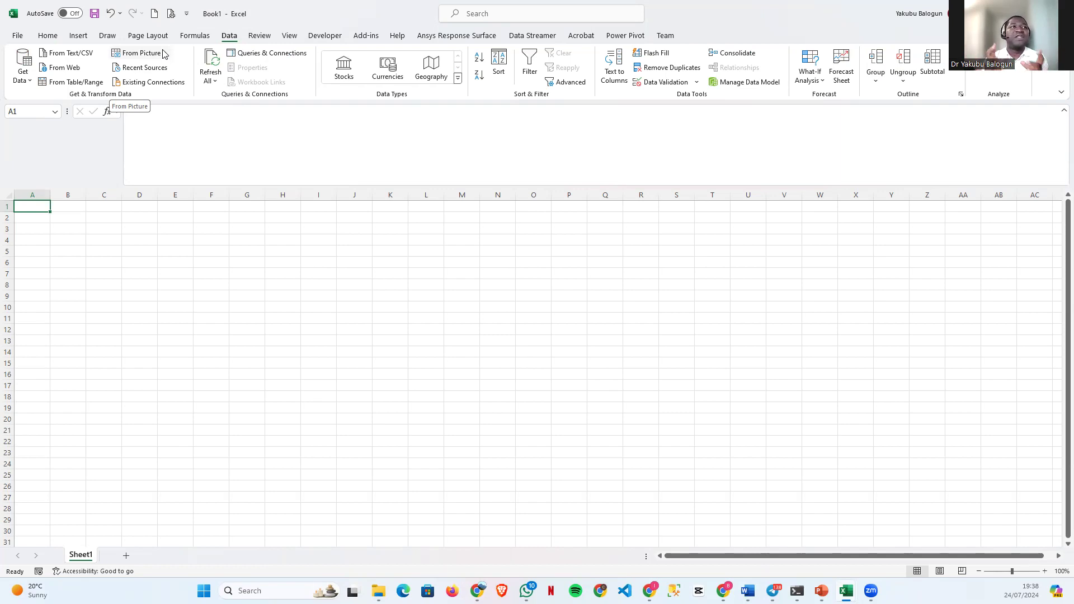
{"action": "left_click", "coordinate": [67, 53]}
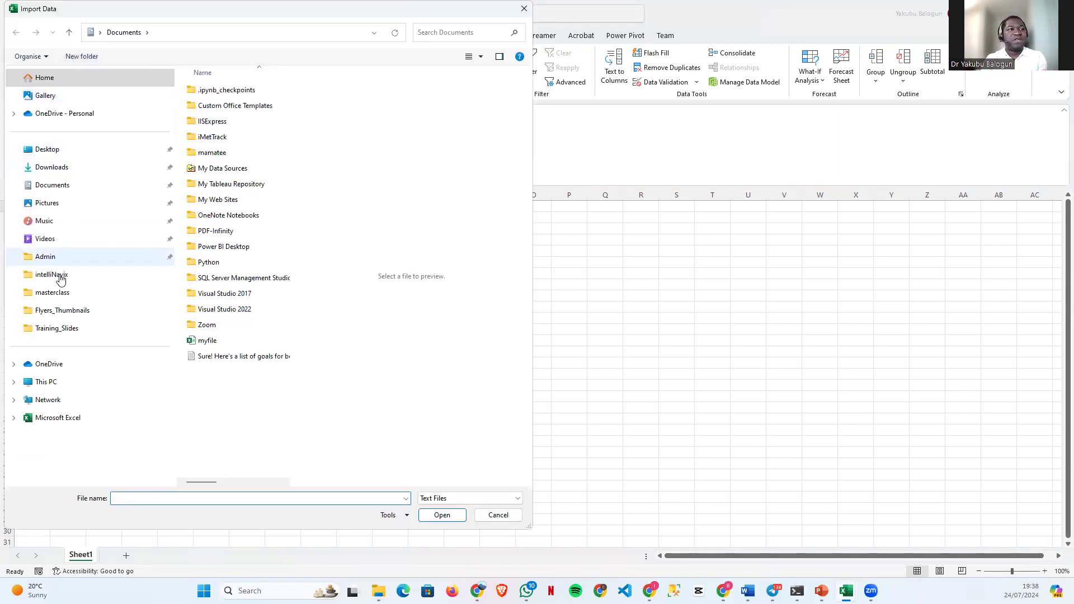
{"action": "left_click", "coordinate": [62, 298]}
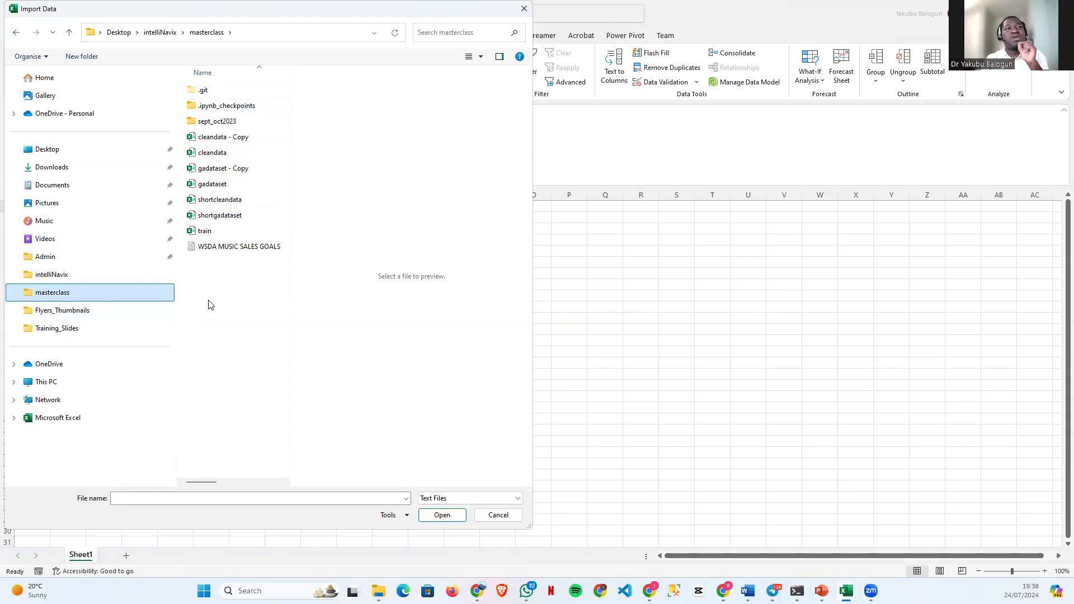
{"action": "left_click", "coordinate": [228, 157]}
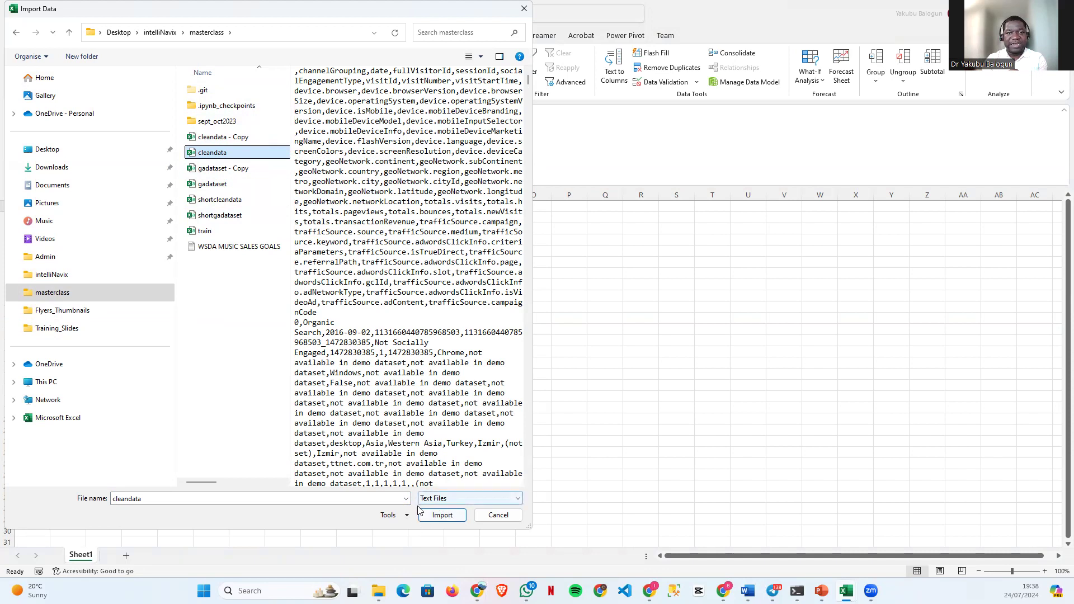
{"action": "left_click", "coordinate": [434, 515]}
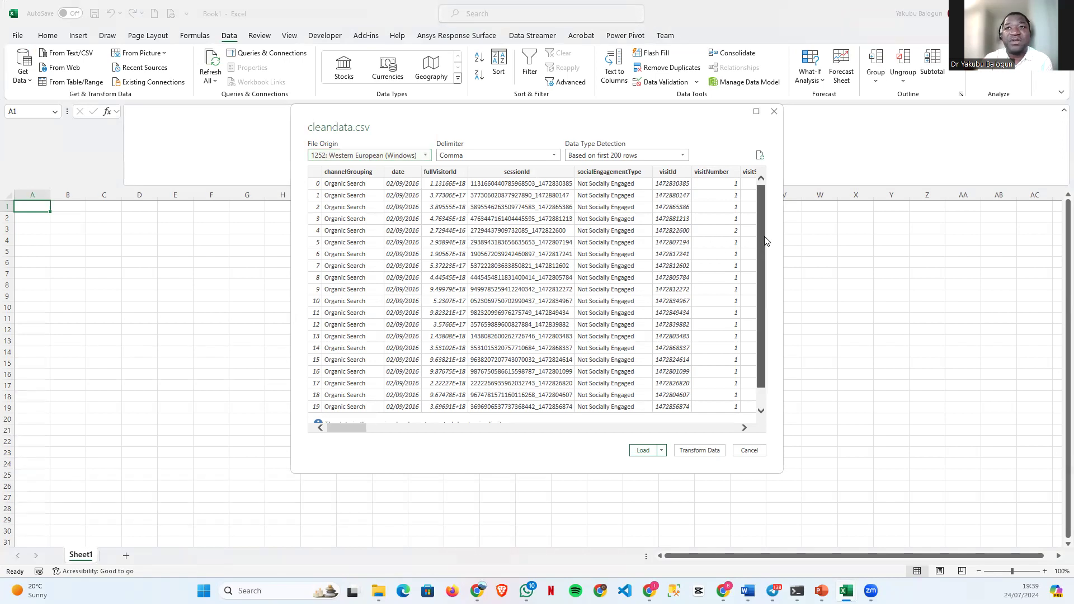
Check the cleandata.csv import preview and open the data for transformation in Power Query Editor.
{"action": "scroll", "coordinate": [762, 246], "scroll_direction": "down", "scroll_amount": 2}
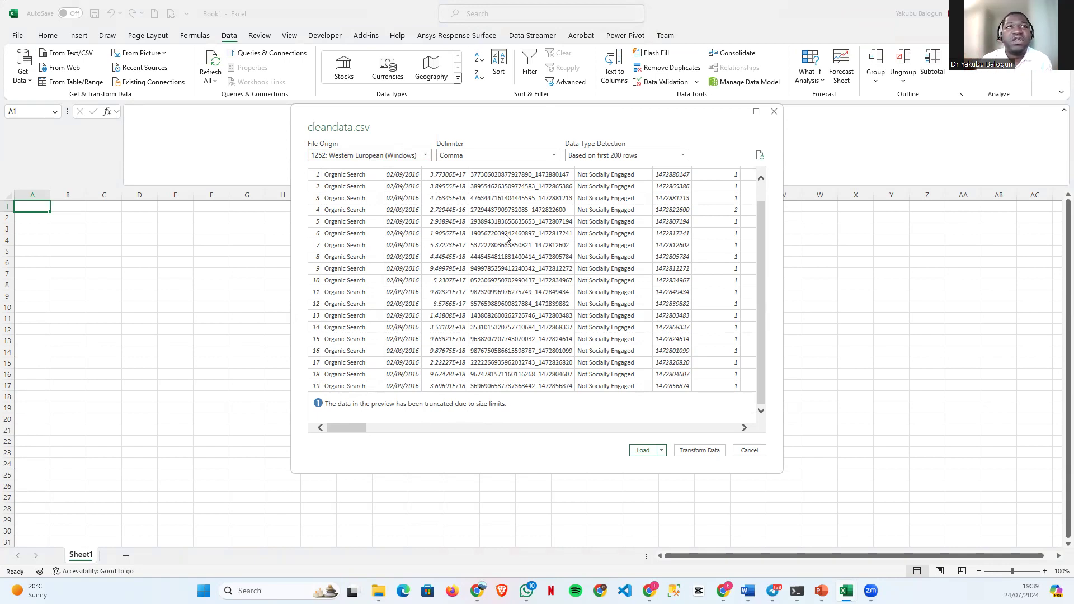
{"action": "scroll", "coordinate": [512, 232], "scroll_direction": "up", "scroll_amount": 2}
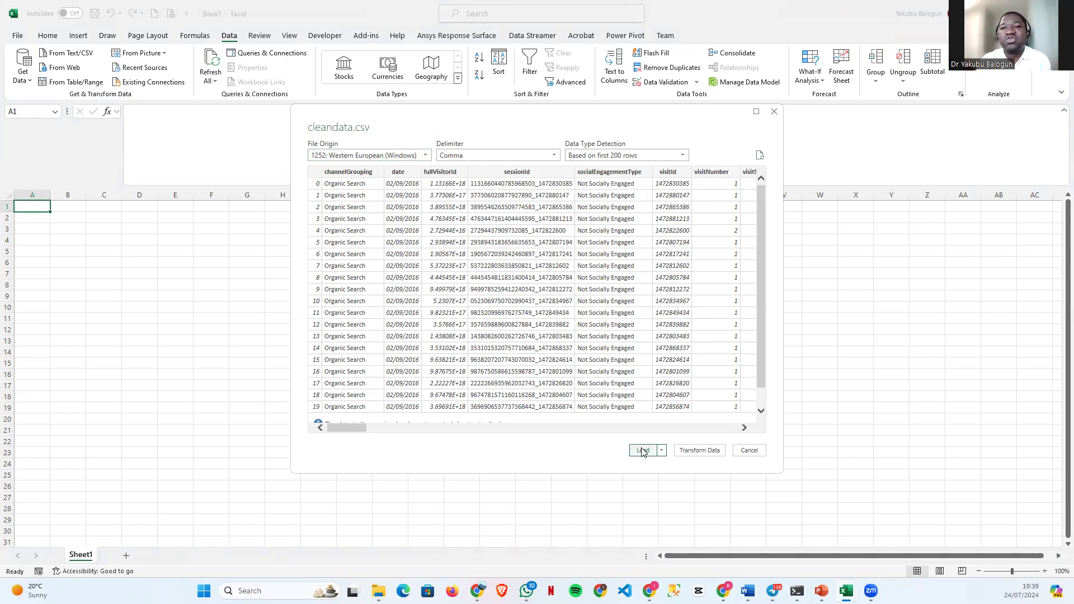
{"action": "left_click", "coordinate": [691, 455]}
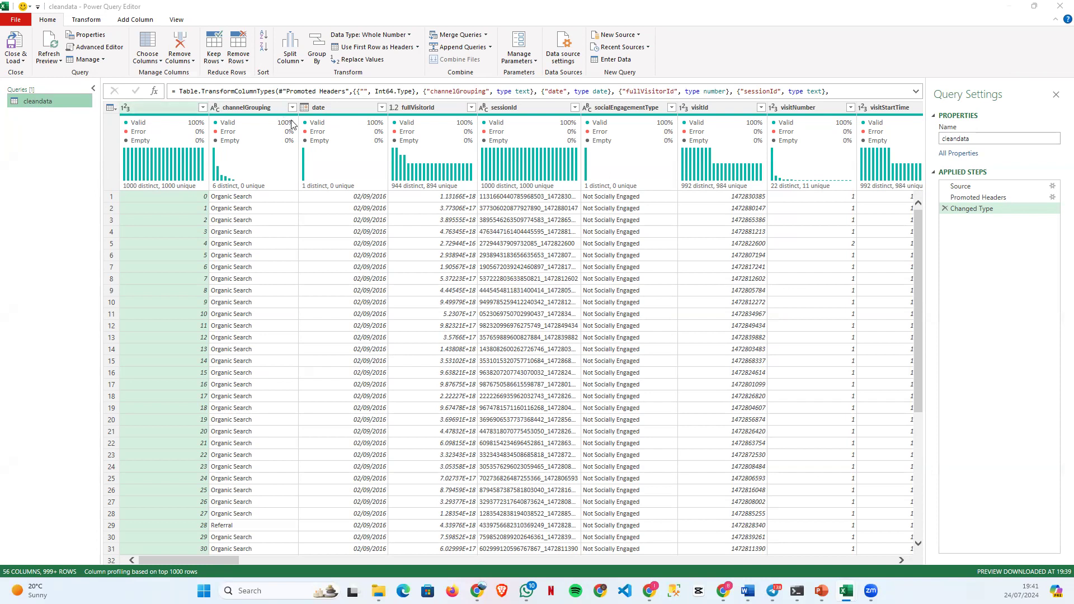
Examine the cleandata query's columns through to trafficSource.campaignCode, including their quality and distribution profiles.
{"action": "mouse_move", "coordinate": [423, 134]}
{"action": "left_click_drag", "start_coordinate": [151, 560], "coordinate": [870, 579]}
{"action": "mouse_move", "coordinate": [871, 584]}
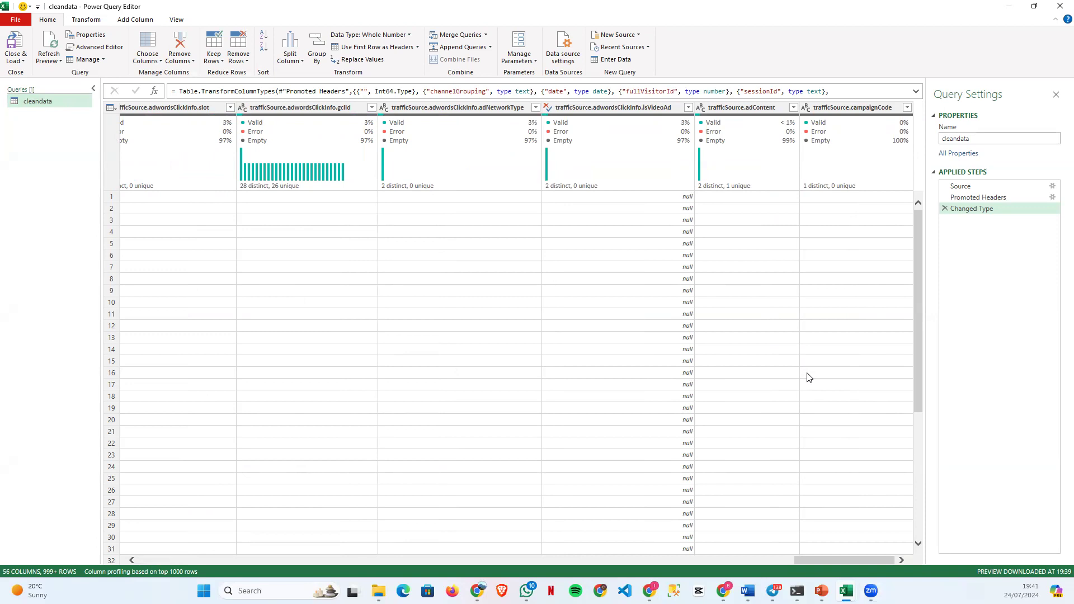
{"action": "scroll", "coordinate": [704, 375], "scroll_direction": "down", "scroll_amount": 2}
{"action": "scroll", "coordinate": [754, 465], "scroll_direction": "down", "scroll_amount": 5}
{"action": "left_click_drag", "start_coordinate": [834, 563], "coordinate": [168, 549]}
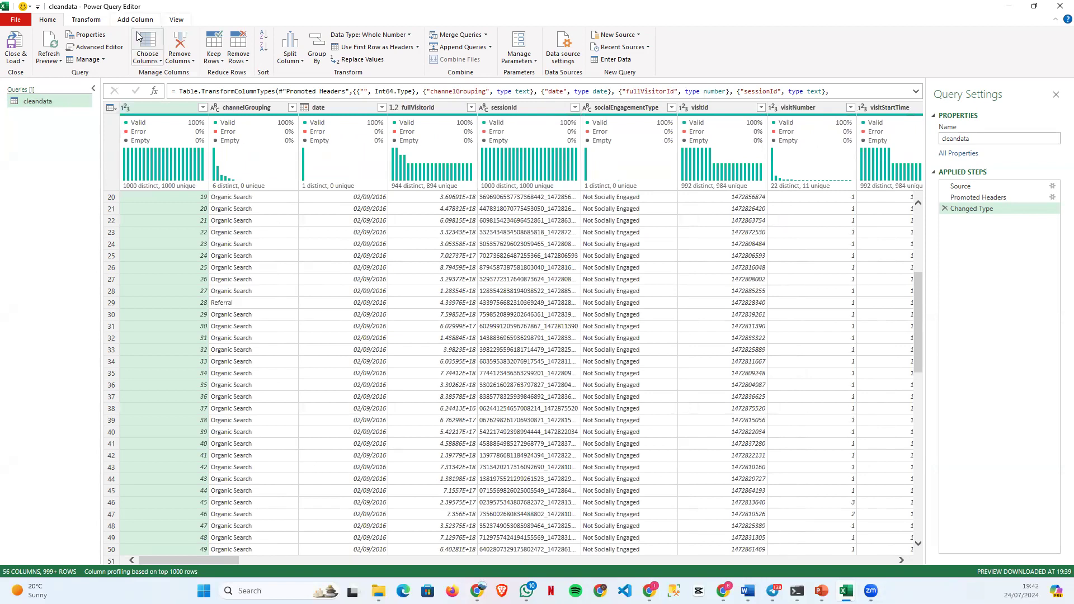
{"action": "left_click", "coordinate": [155, 61]}
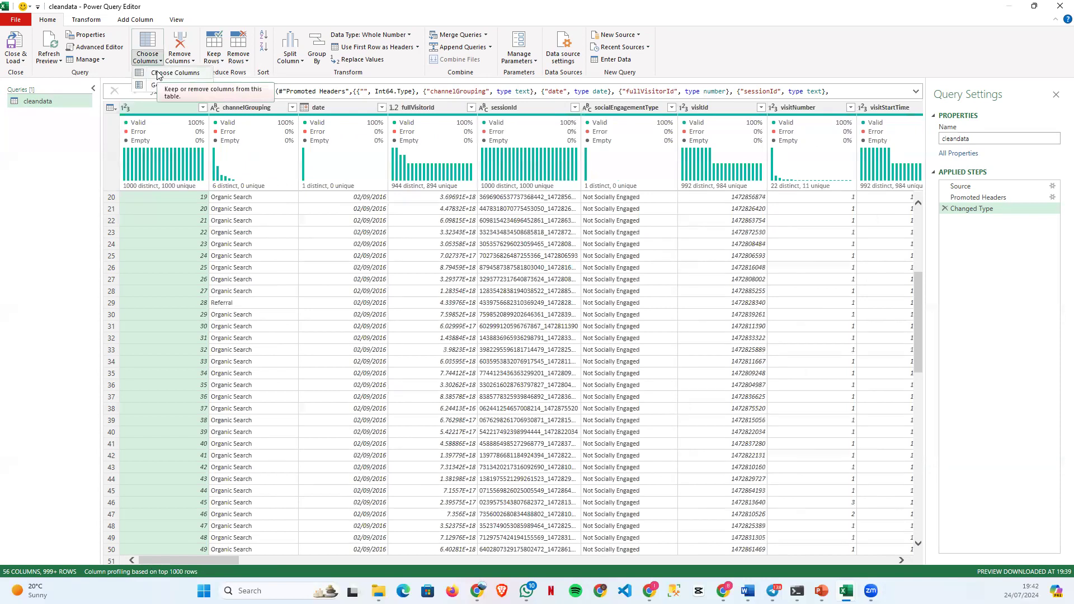
{"action": "left_click", "coordinate": [159, 73]}
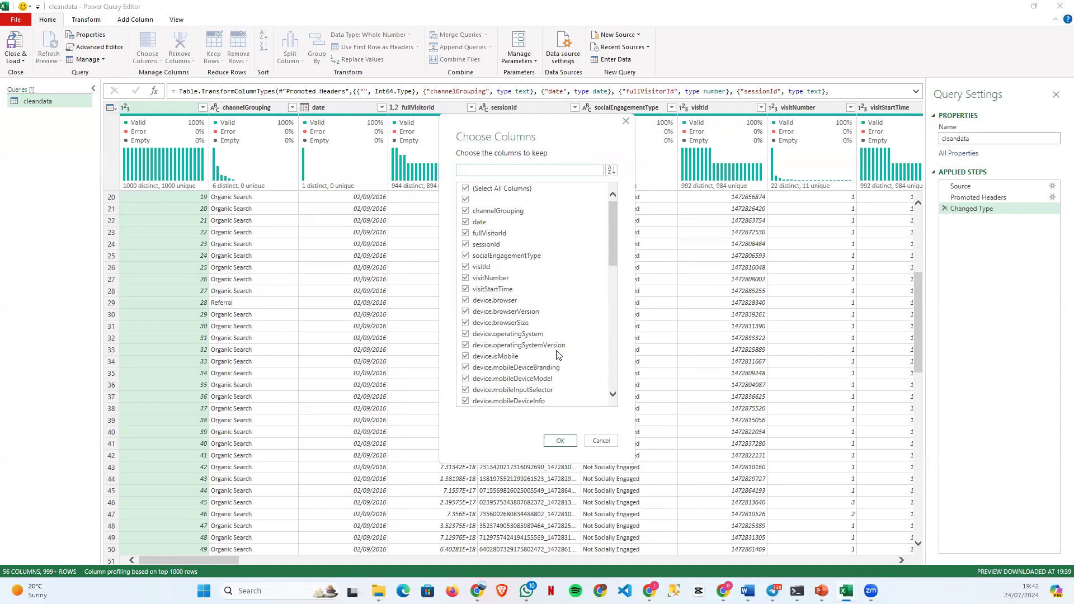
{"action": "left_click_drag", "start_coordinate": [617, 215], "coordinate": [625, 194]}
{"action": "left_click", "coordinate": [466, 190]}
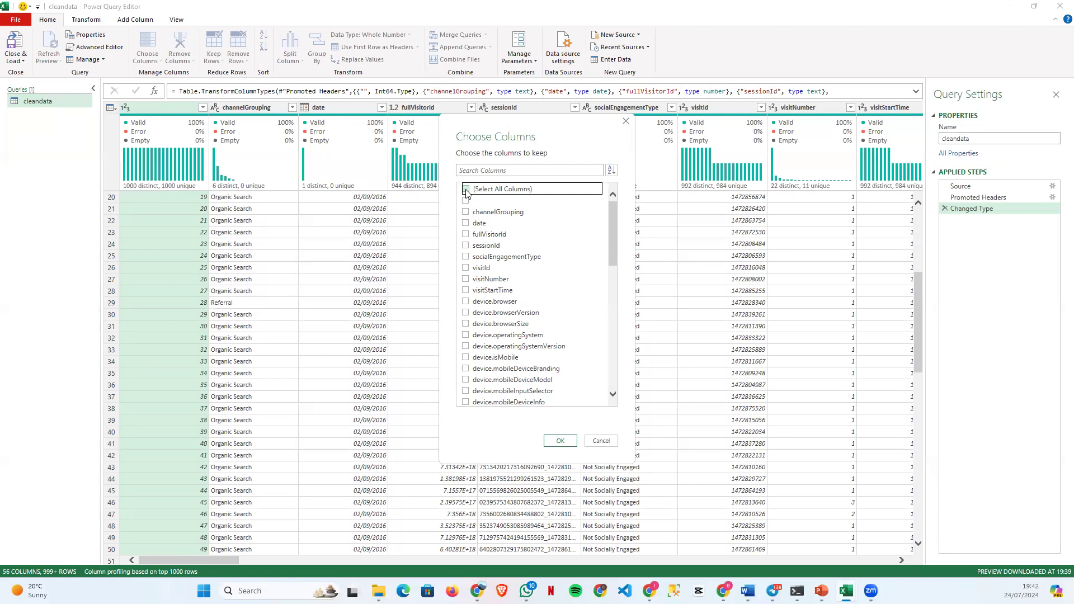
{"action": "left_click", "coordinate": [466, 212]}
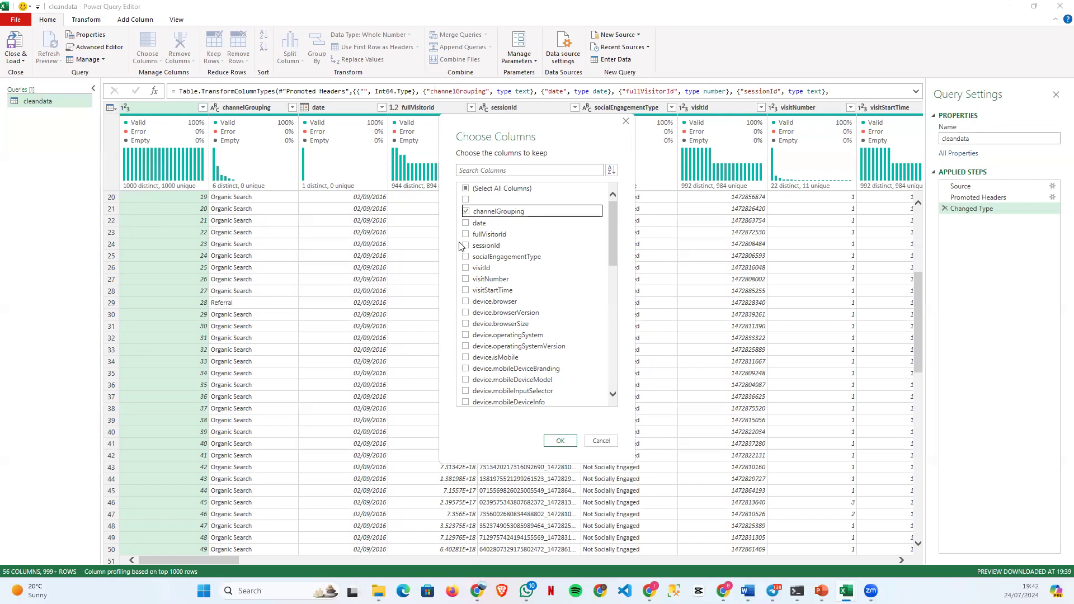
{"action": "left_click", "coordinate": [465, 223]}
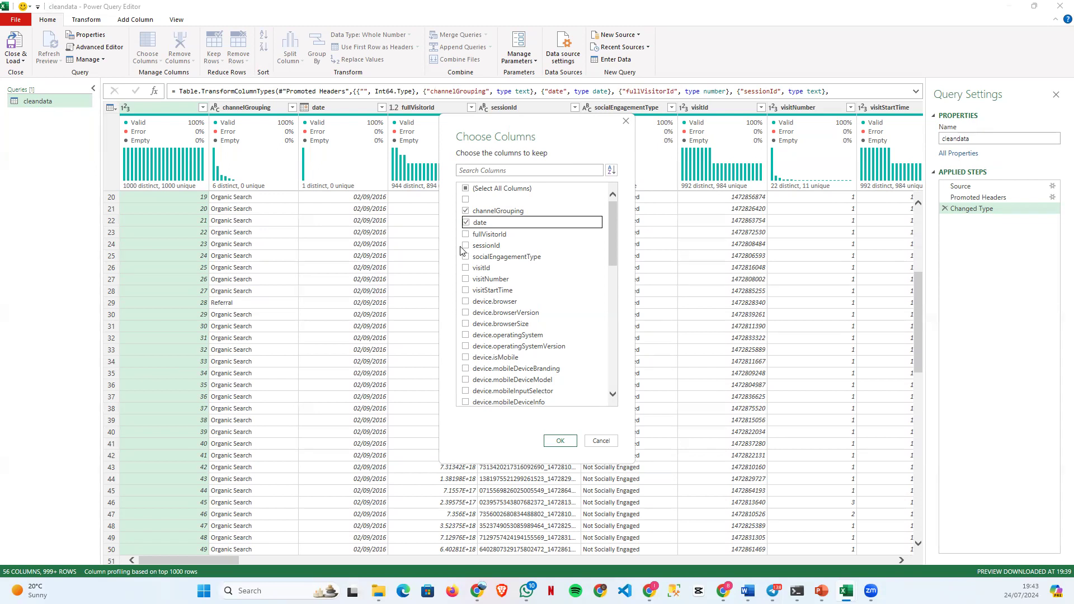
{"action": "left_click", "coordinate": [466, 302]}
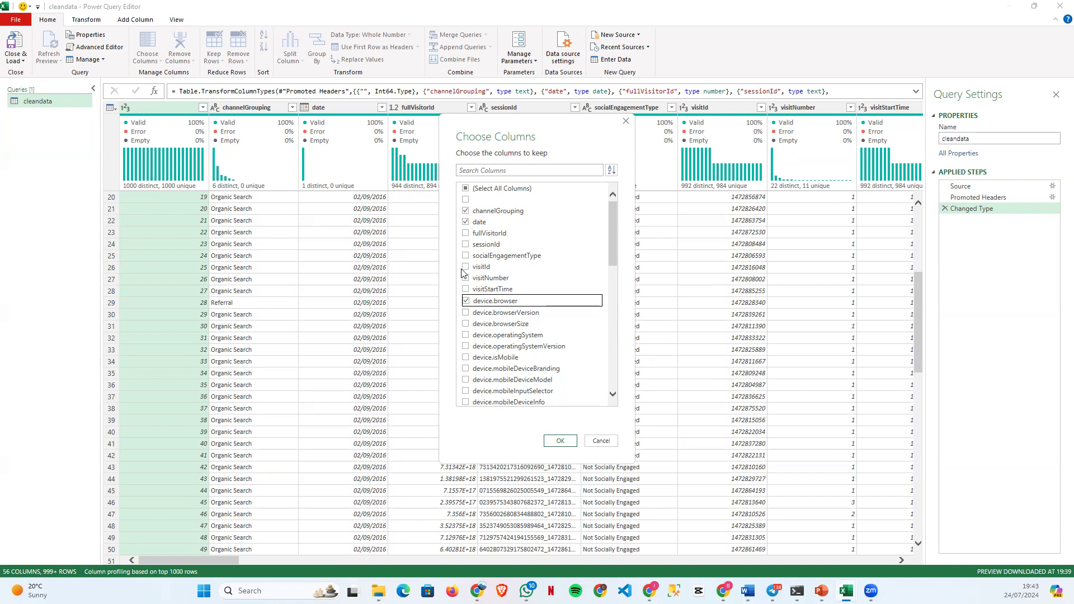
{"action": "left_click", "coordinate": [600, 441]}
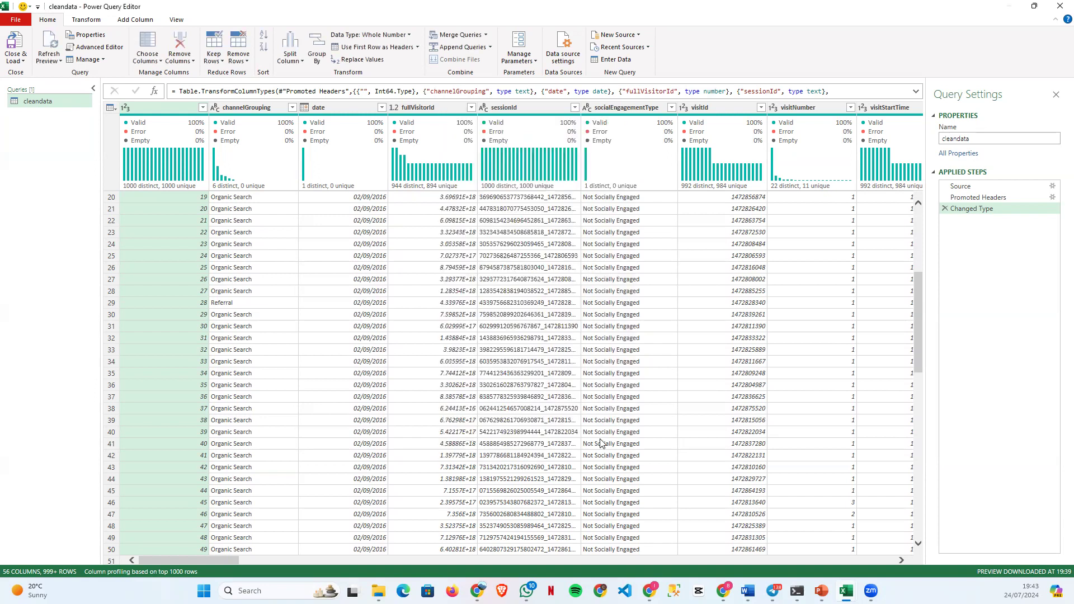
Review the filter value lists of the channelGrouping and fullVisitorId columns without applying any filter.
{"action": "left_click", "coordinate": [202, 108]}
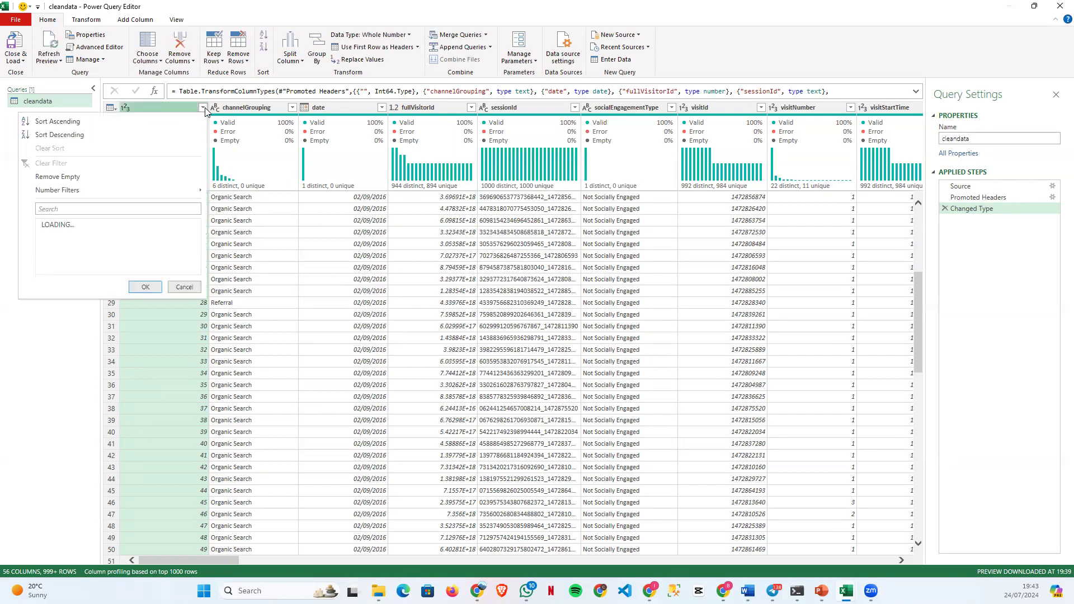
{"action": "left_click", "coordinate": [203, 107]}
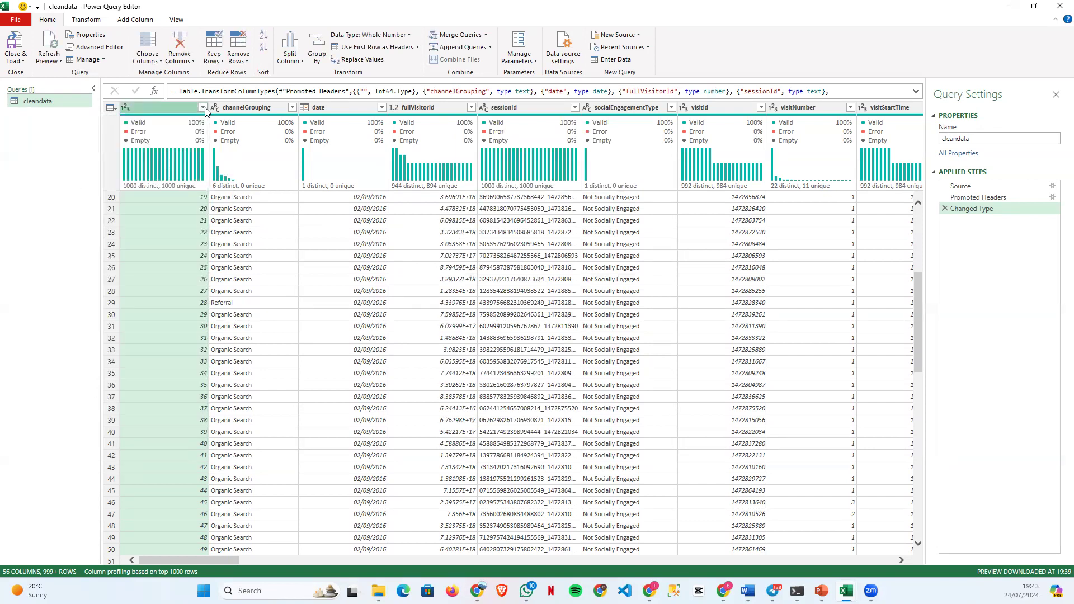
{"action": "left_click", "coordinate": [291, 107]}
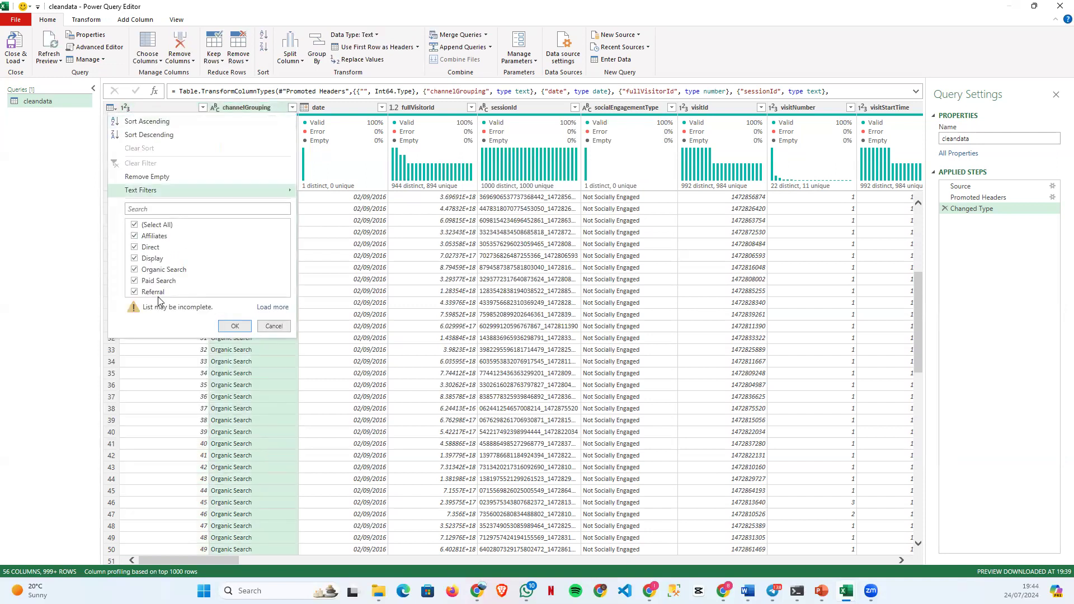
{"action": "left_click", "coordinate": [273, 326]}
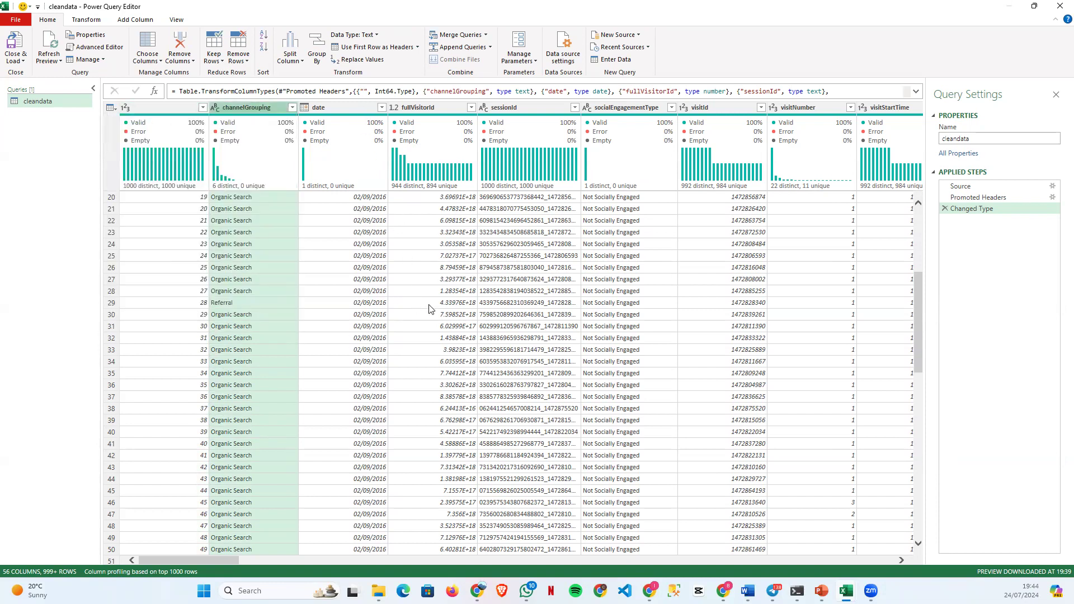
{"action": "left_click", "coordinate": [472, 107]}
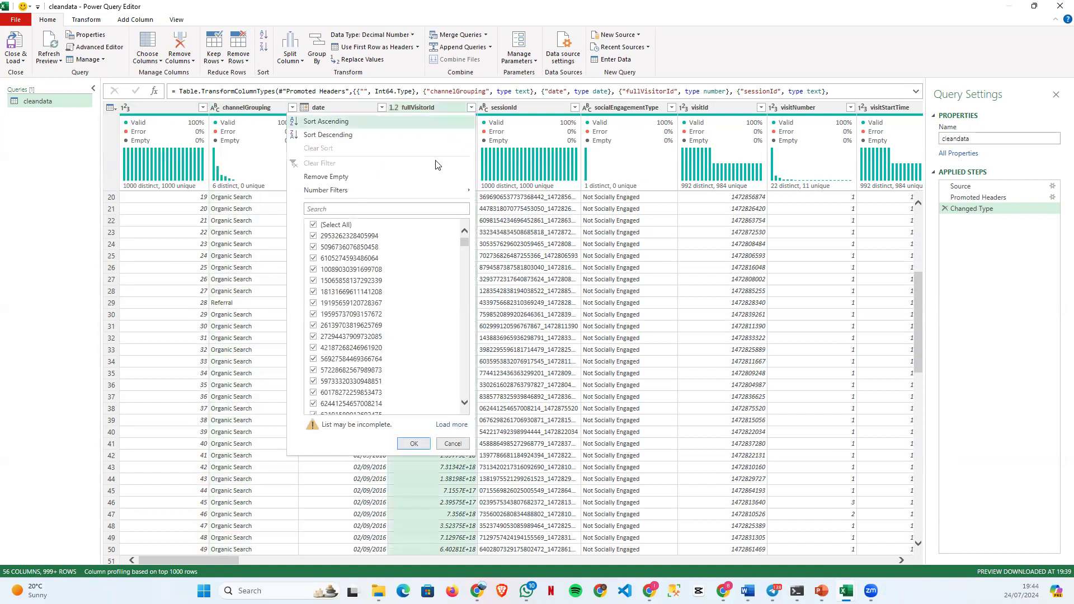
{"action": "scroll", "coordinate": [363, 340], "scroll_direction": "down", "scroll_amount": 10}
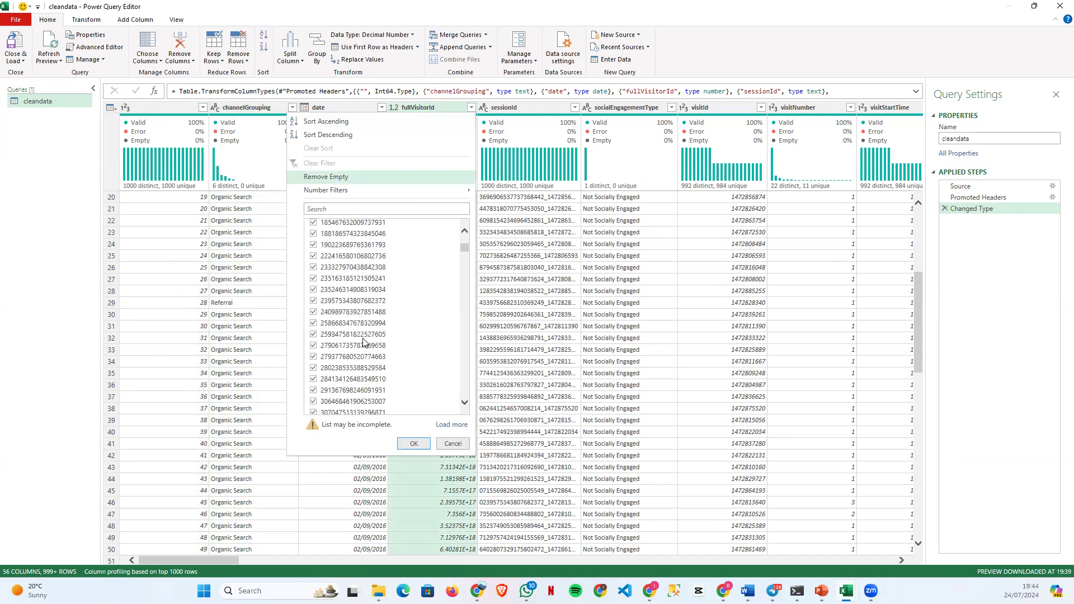
{"action": "left_click", "coordinate": [449, 443]}
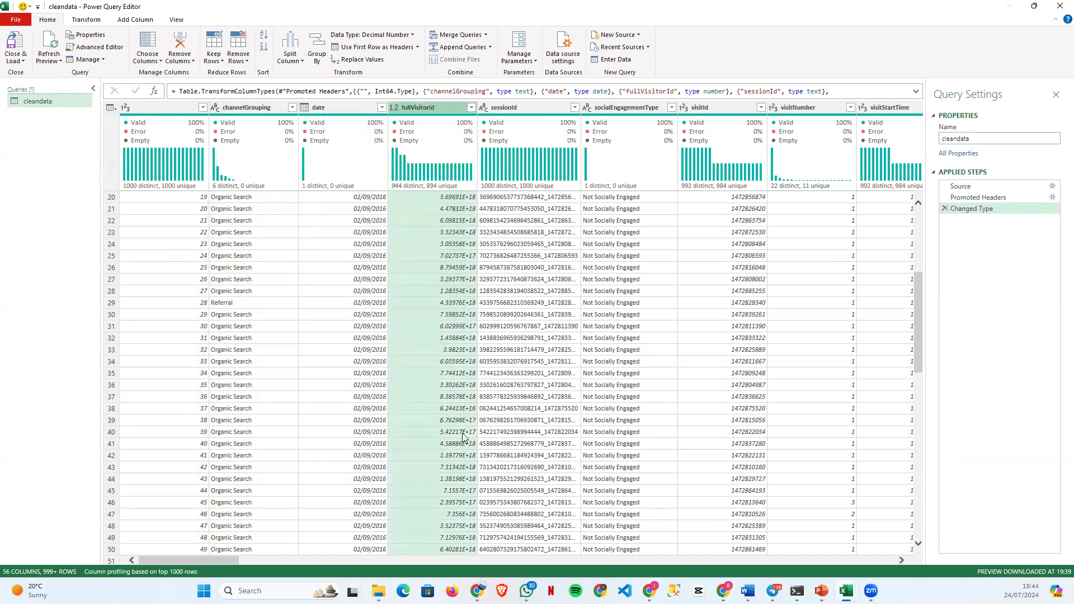
Review the filter value lists of the sessionId, socialEngagementType and visitId columns without applying any filter.
{"action": "left_click", "coordinate": [575, 107]}
{"action": "scroll", "coordinate": [482, 288], "scroll_direction": "down", "scroll_amount": 10}
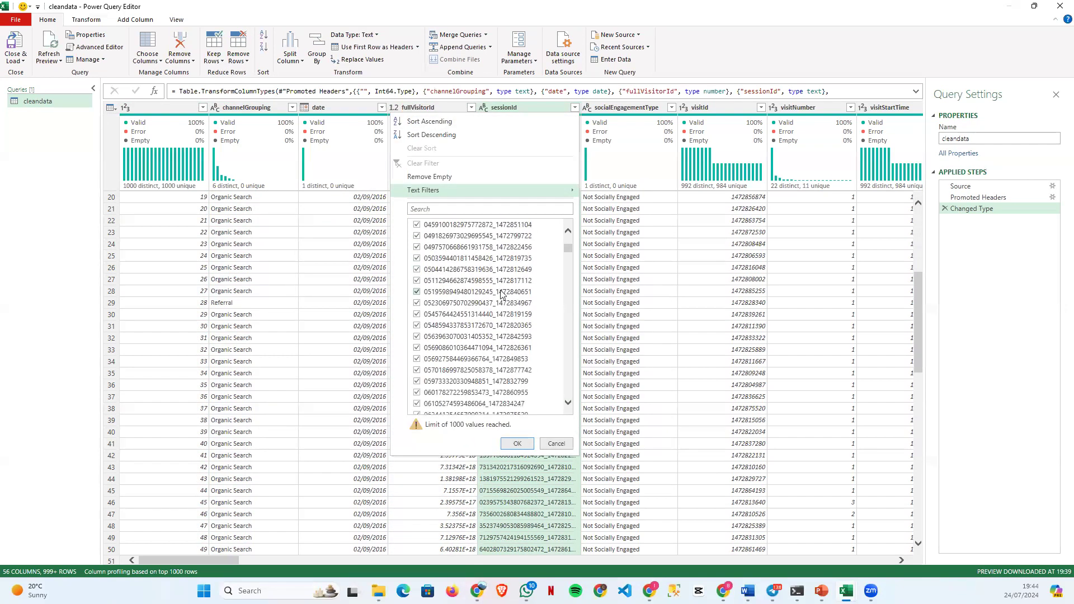
{"action": "left_click", "coordinate": [554, 443]}
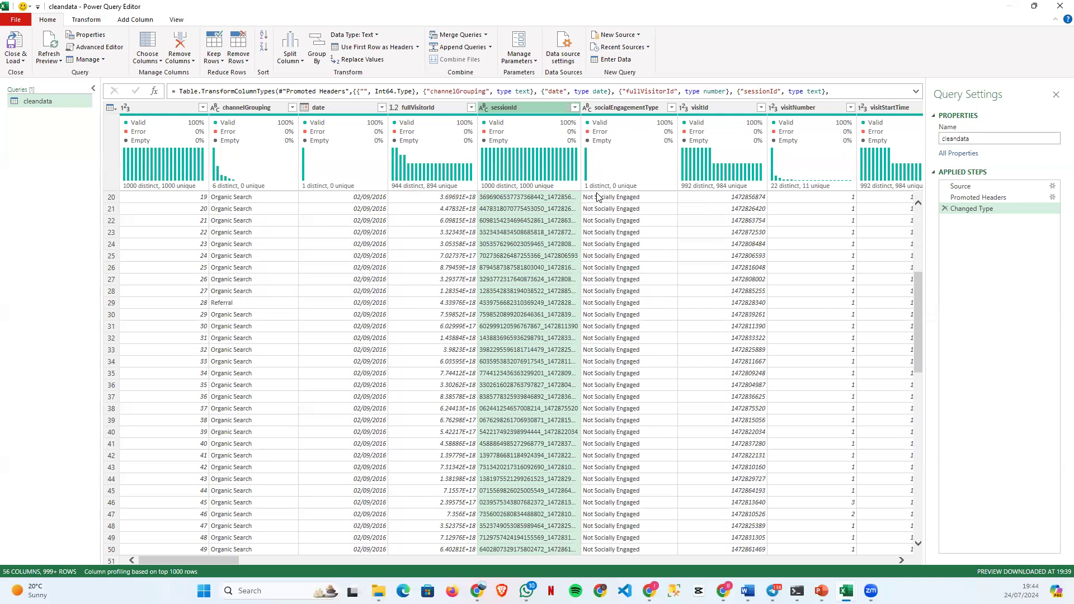
{"action": "left_click", "coordinate": [671, 108]}
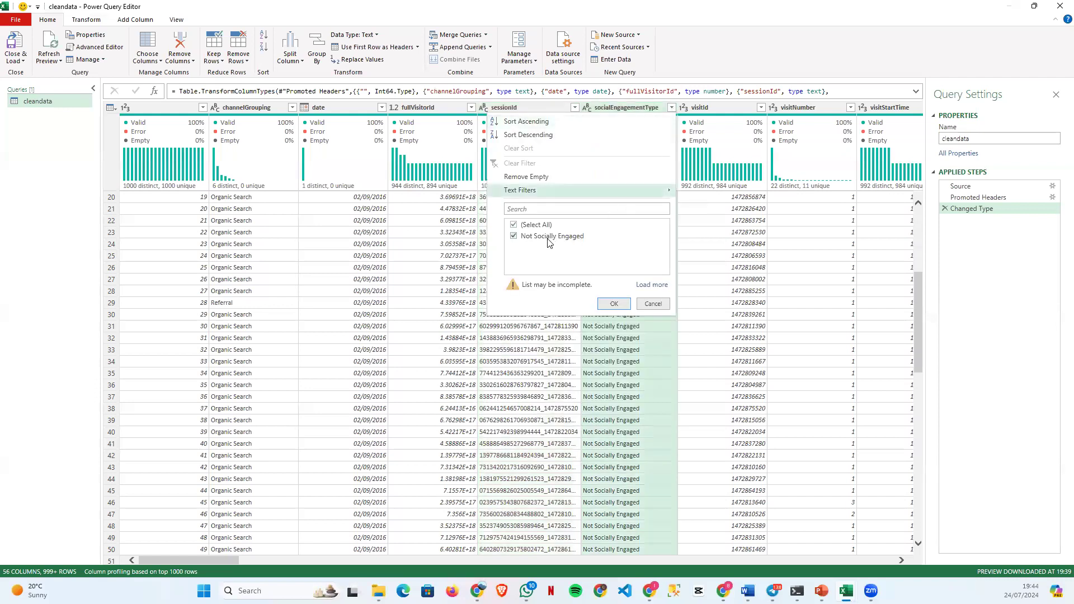
{"action": "left_click", "coordinate": [643, 303]}
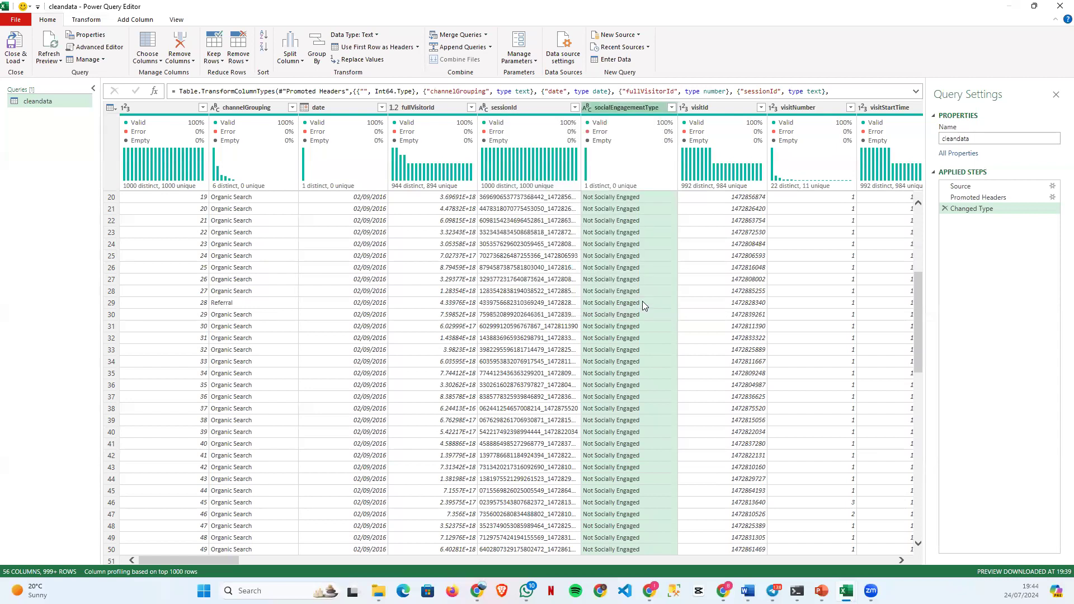
{"action": "left_click", "coordinate": [761, 108]}
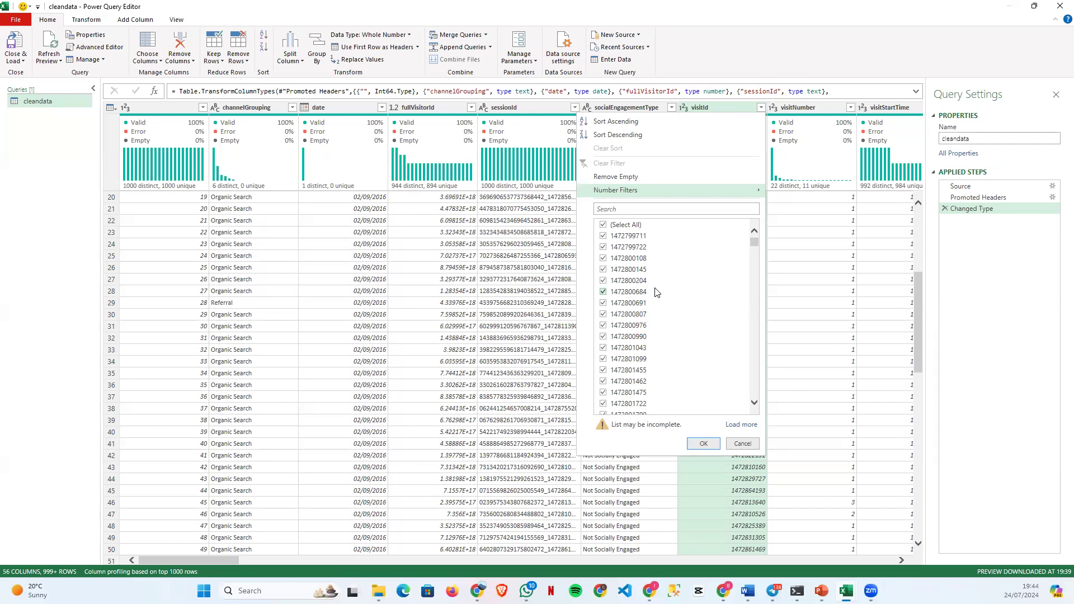
{"action": "left_click", "coordinate": [734, 443]}
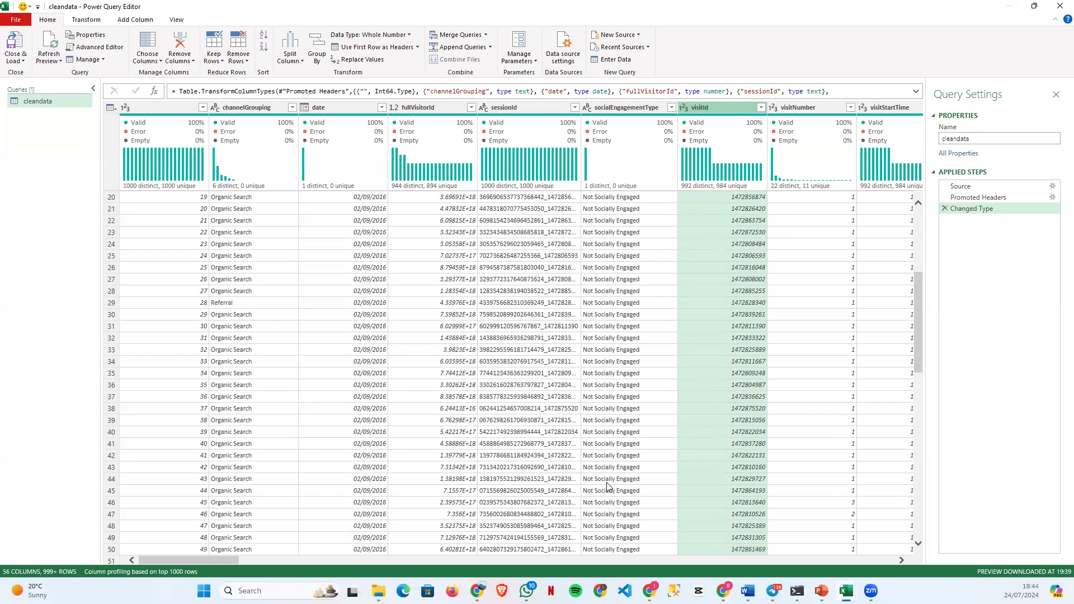
Start choosing the columns to keep, clearing all and selecting only channelGrouping, date, device.browser, device.operatingSystem and device.isMobile.
{"action": "left_click", "coordinate": [158, 63]}
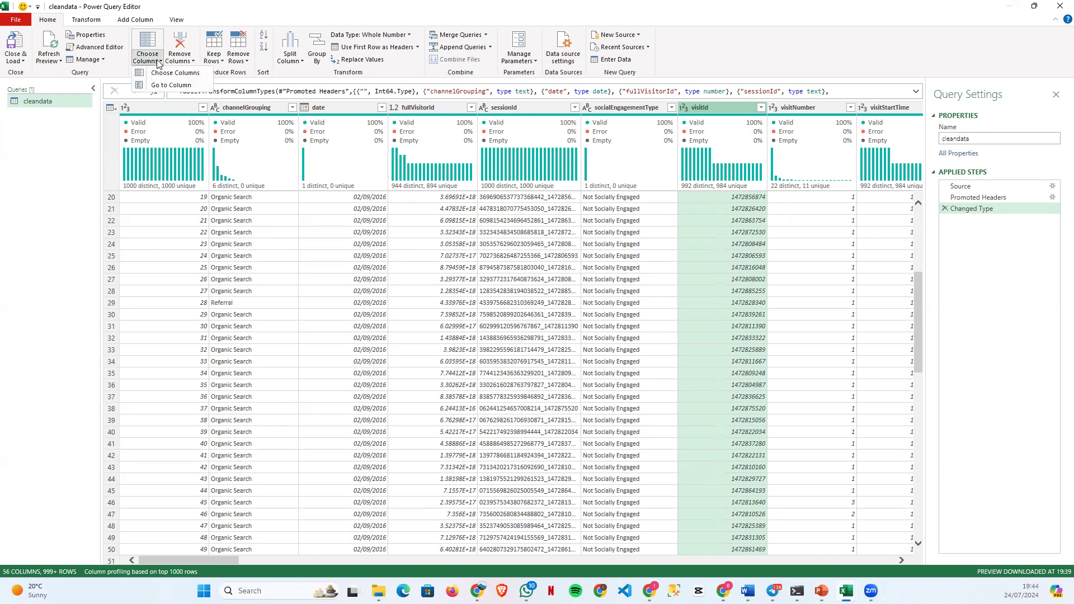
{"action": "left_click", "coordinate": [159, 72]}
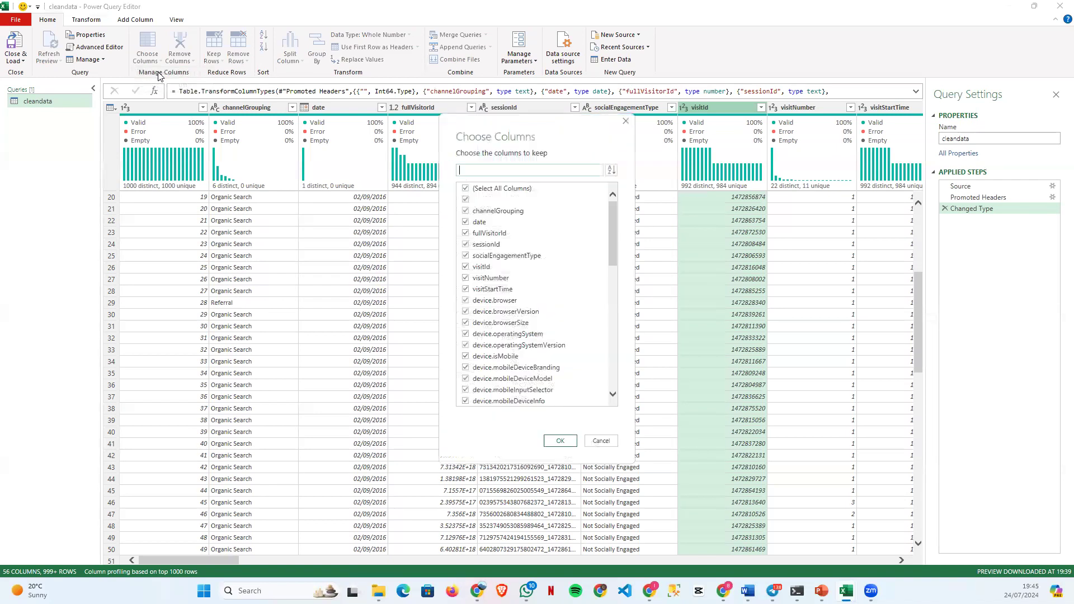
{"action": "left_click", "coordinate": [467, 188]}
{"action": "left_click", "coordinate": [465, 212]}
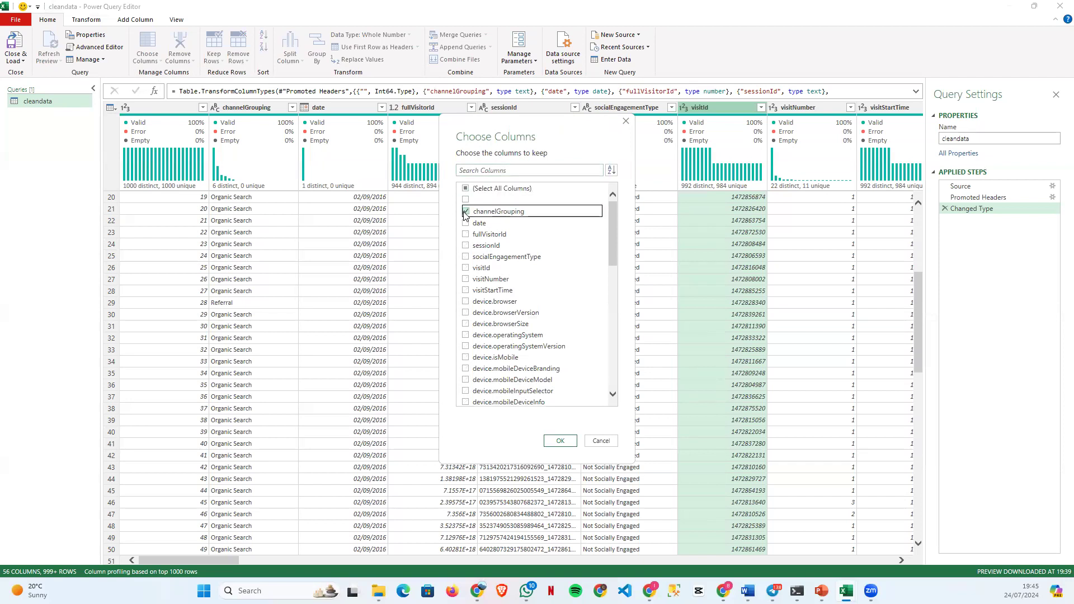
{"action": "left_click", "coordinate": [467, 223]}
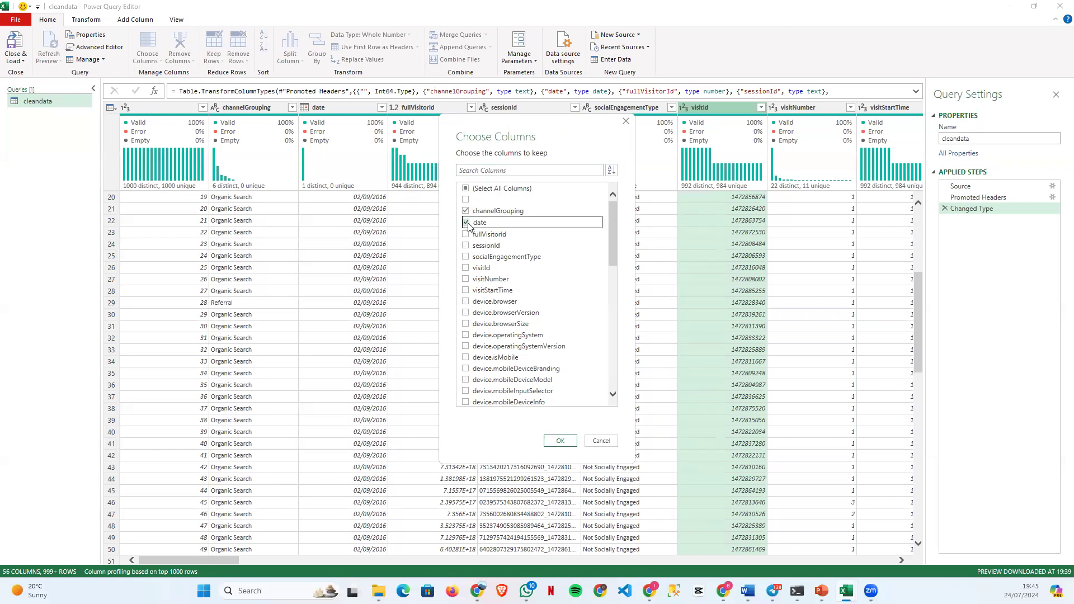
{"action": "left_click", "coordinate": [465, 303]}
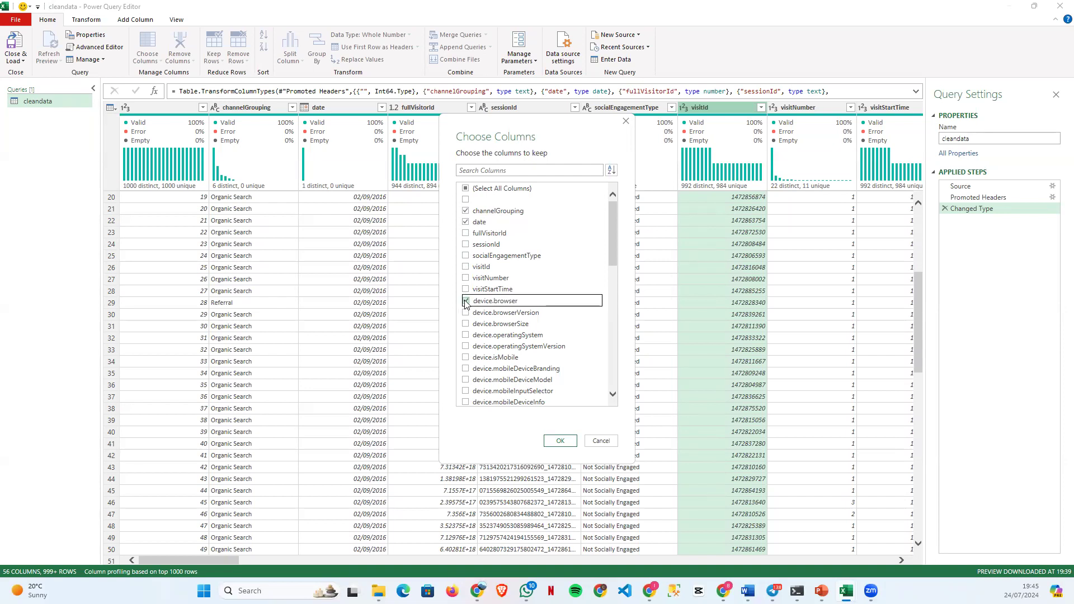
{"action": "left_click", "coordinate": [464, 335]}
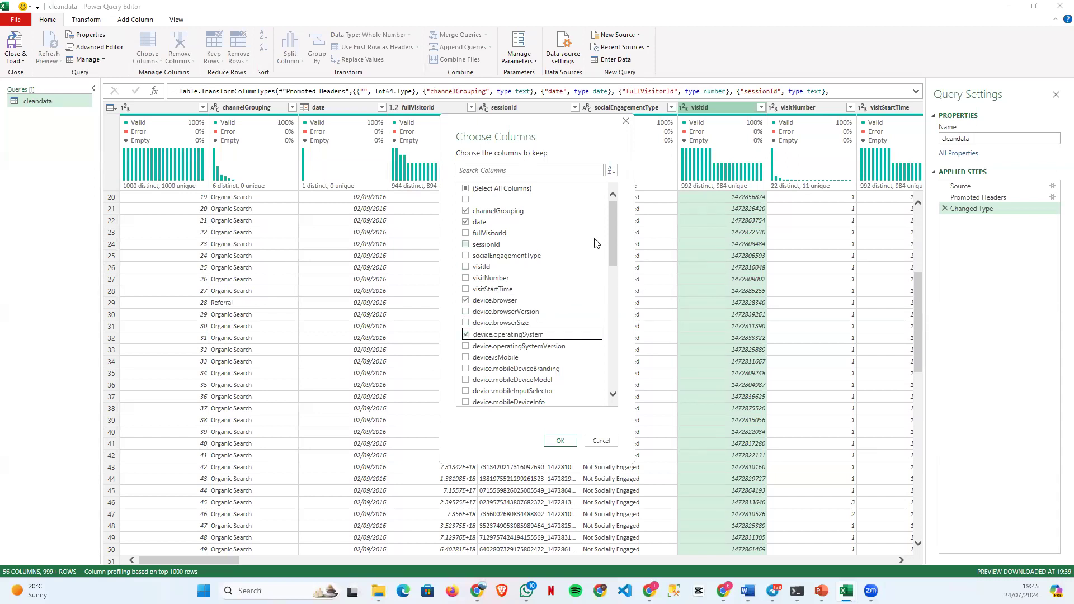
{"action": "scroll", "coordinate": [610, 237], "scroll_direction": "down", "scroll_amount": 2}
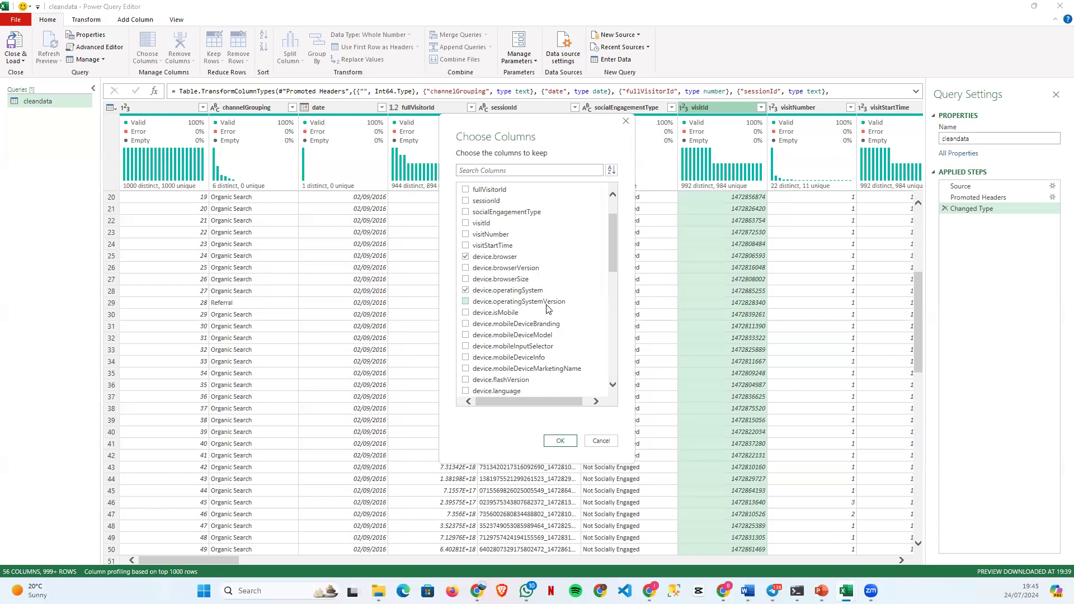
{"action": "left_click", "coordinate": [465, 314]}
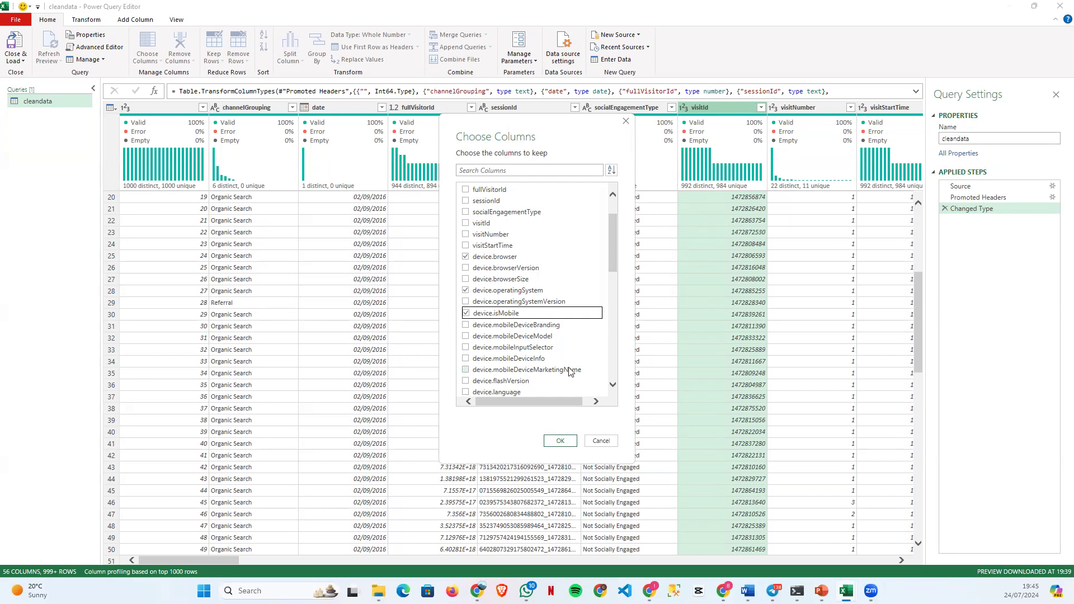
Add geoNetwork.country to the columns to keep.
{"action": "left_click", "coordinate": [613, 385]}
{"action": "left_click", "coordinate": [612, 386]}
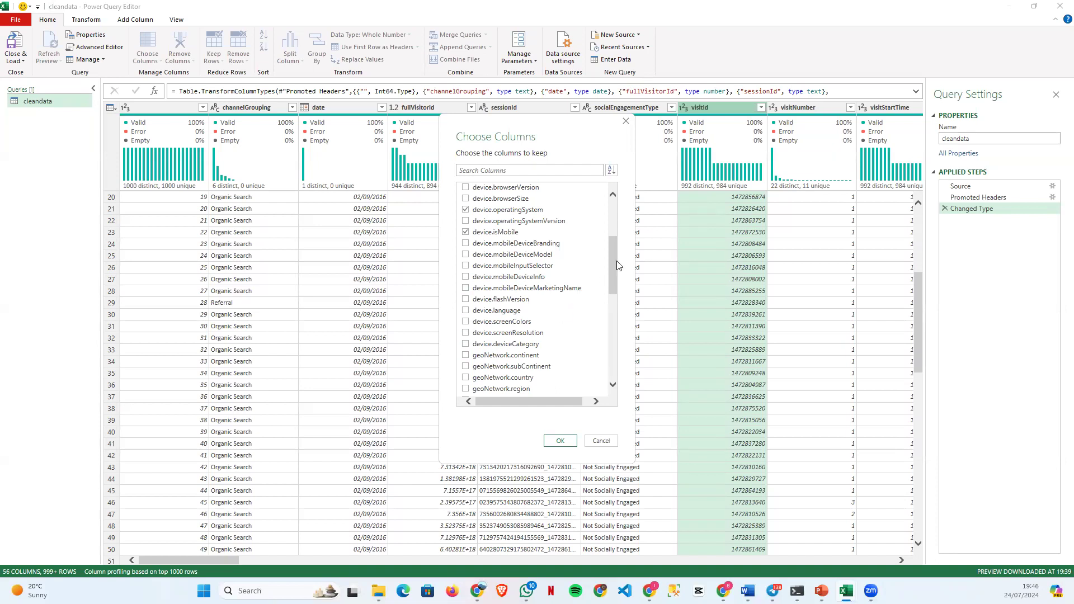
{"action": "left_click_drag", "start_coordinate": [617, 261], "coordinate": [619, 284]}
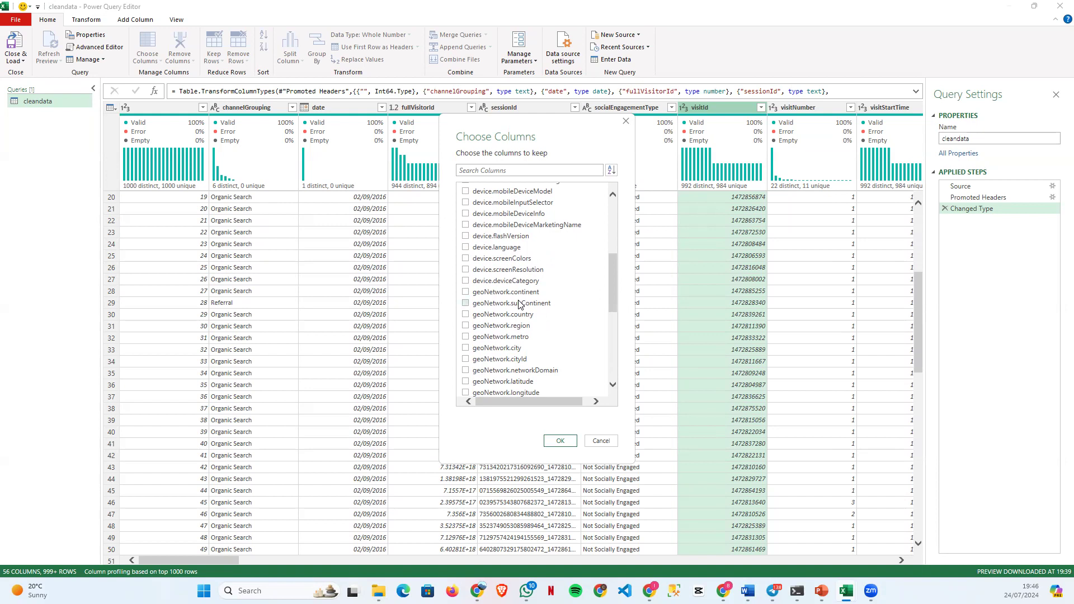
{"action": "left_click", "coordinate": [465, 315]}
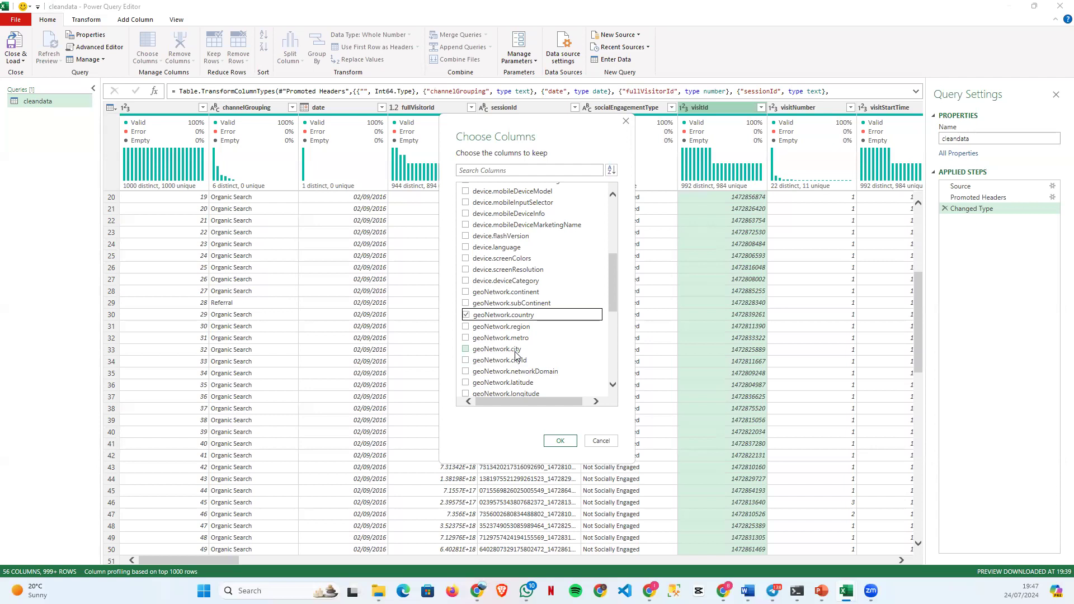
Add totals.visits, totals.hits, totals.pageviews, totals.bounces, totals.newVisits and totals.transactionRevenue to the columns to keep.
{"action": "mouse_move", "coordinate": [612, 261]}
{"action": "left_mouse_down"}
{"action": "mouse_move", "coordinate": [616, 281]}
{"action": "mouse_move", "coordinate": [609, 273]}
{"action": "left_mouse_up"}
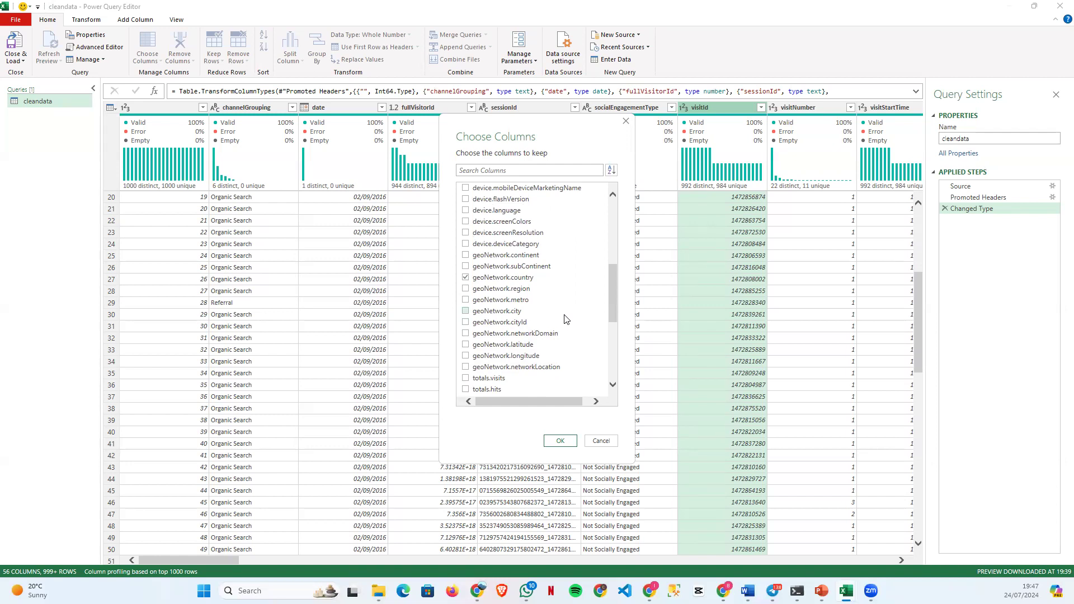
{"action": "left_click", "coordinate": [467, 379]}
{"action": "left_click", "coordinate": [467, 390]}
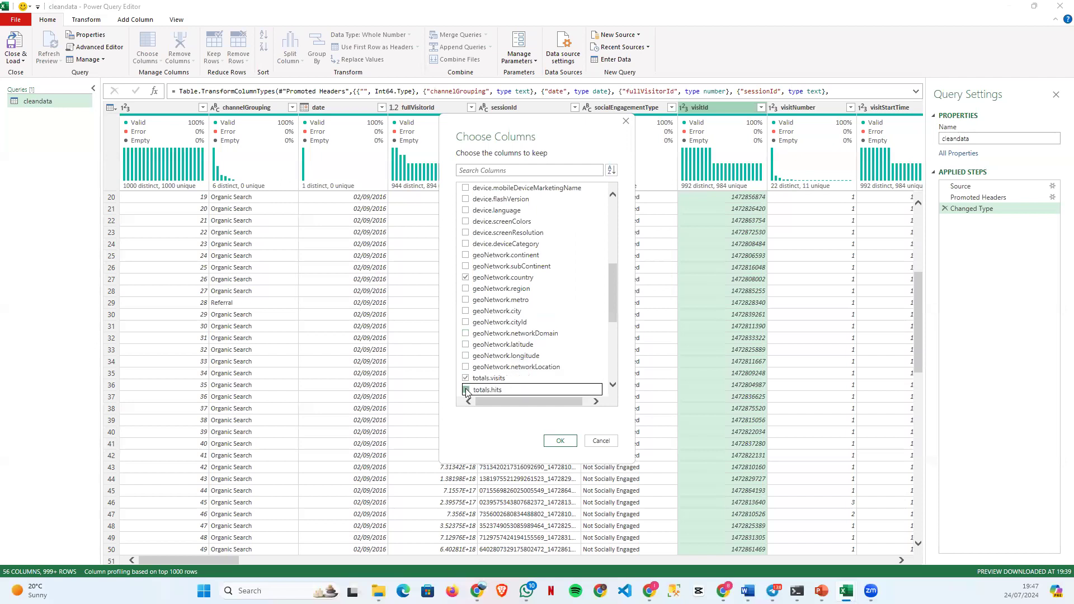
{"action": "left_click", "coordinate": [613, 385]}
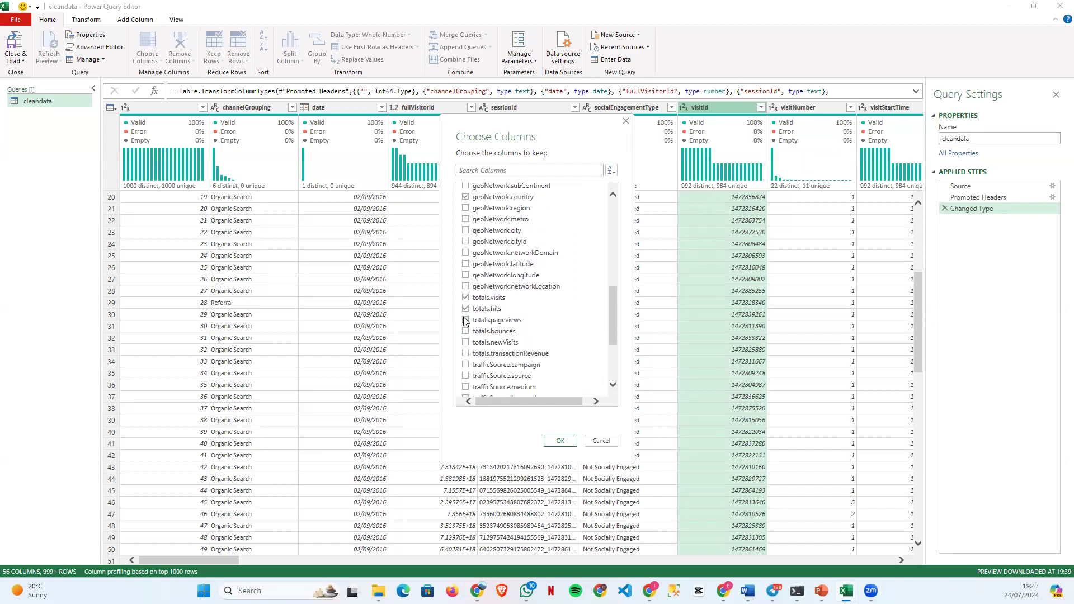
{"action": "left_click", "coordinate": [466, 320]}
{"action": "left_click", "coordinate": [465, 332]}
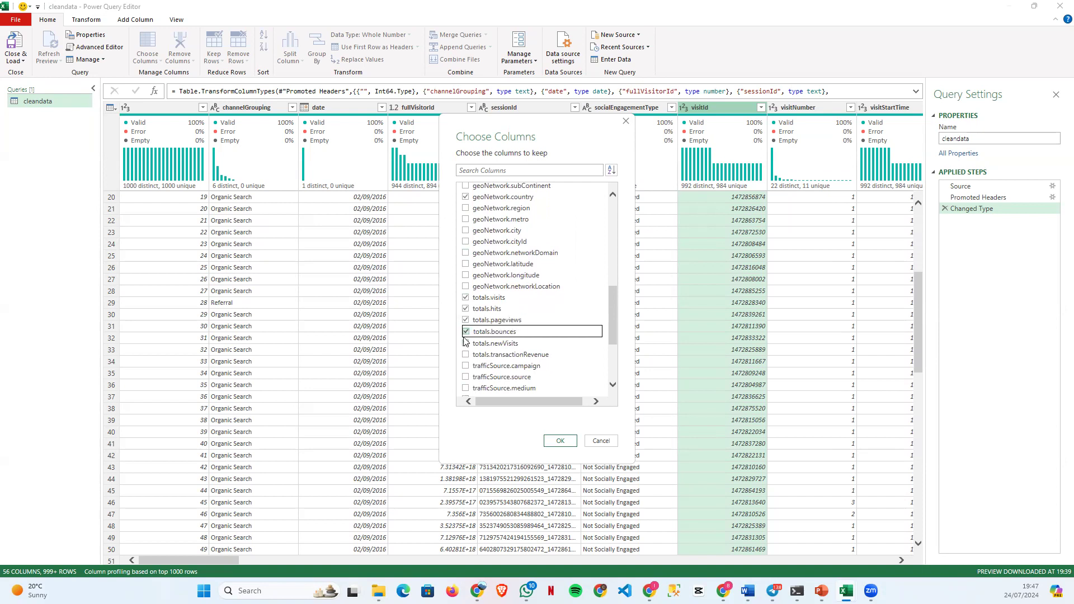
{"action": "left_click", "coordinate": [466, 343]}
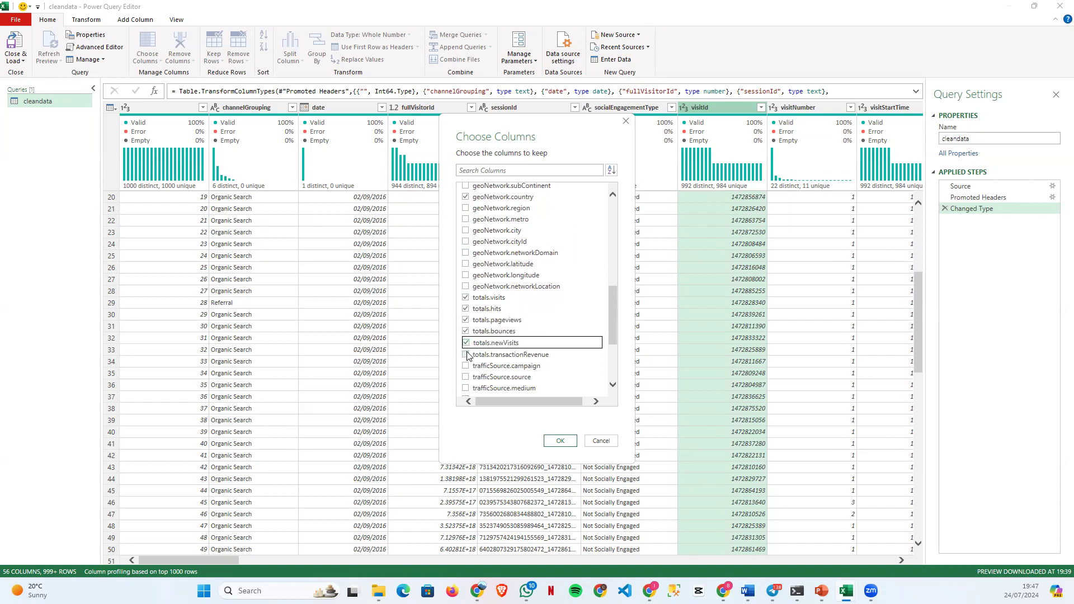
{"action": "left_click", "coordinate": [467, 354]}
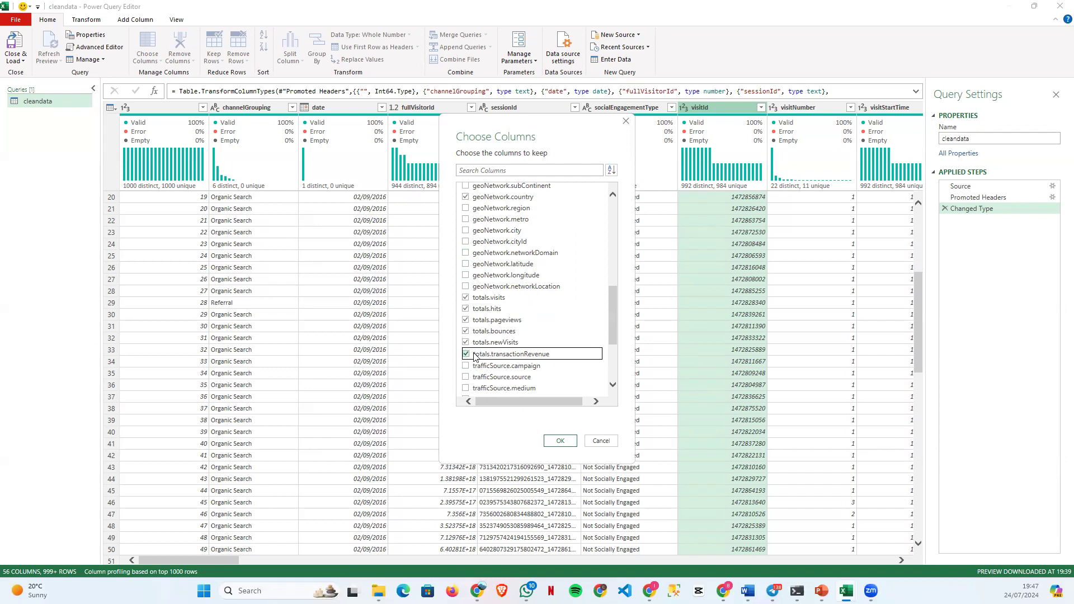
Add trafficSource.medium to the columns to keep and apply the column selection.
{"action": "left_click", "coordinate": [466, 388]}
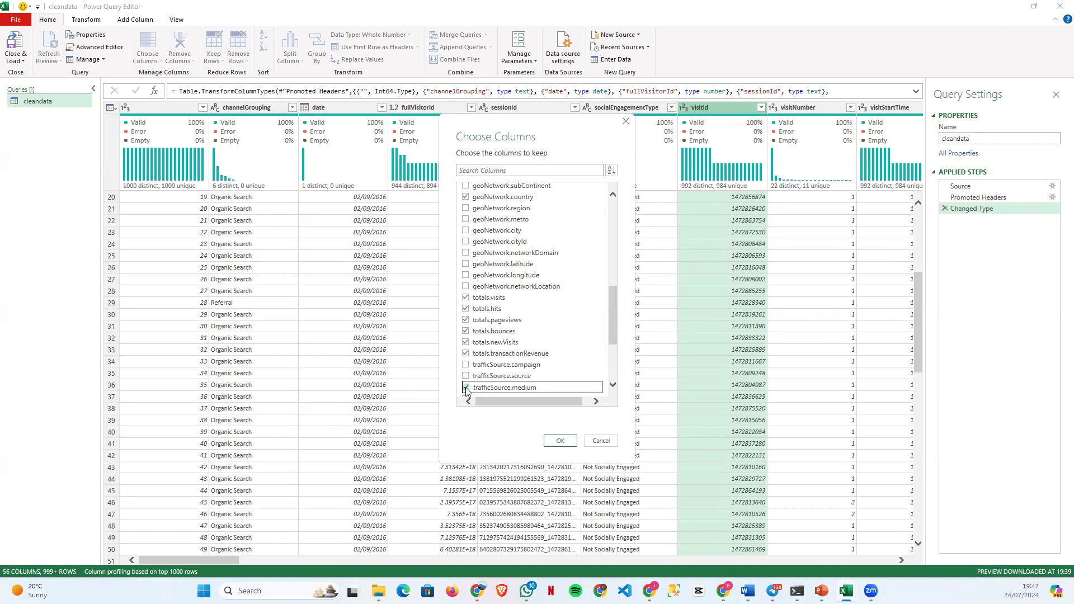
{"action": "scroll", "coordinate": [608, 312], "scroll_direction": "down", "scroll_amount": 3}
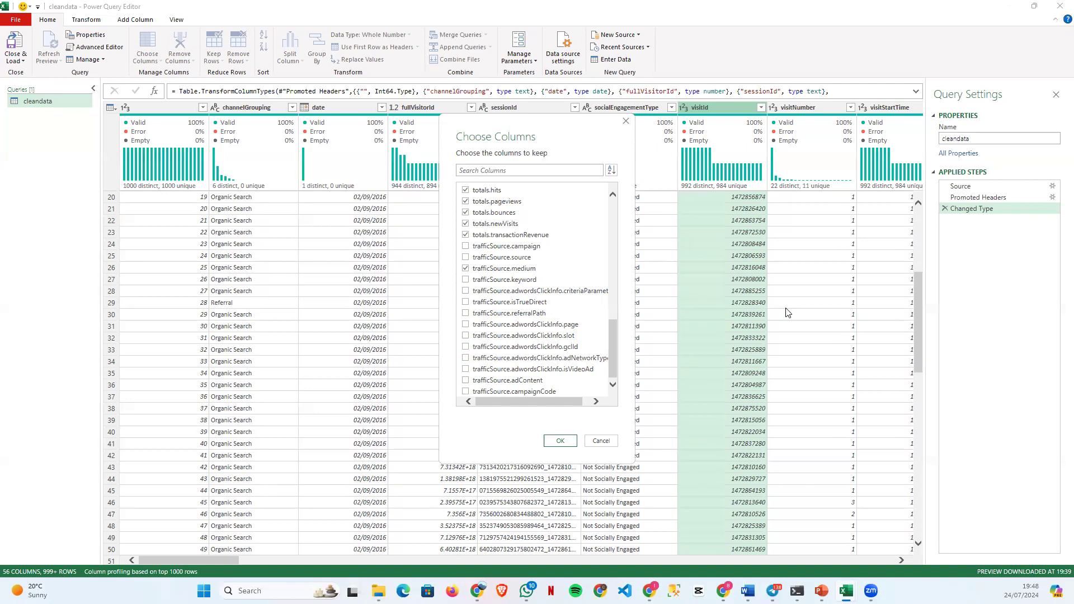
{"action": "left_click", "coordinate": [561, 441]}
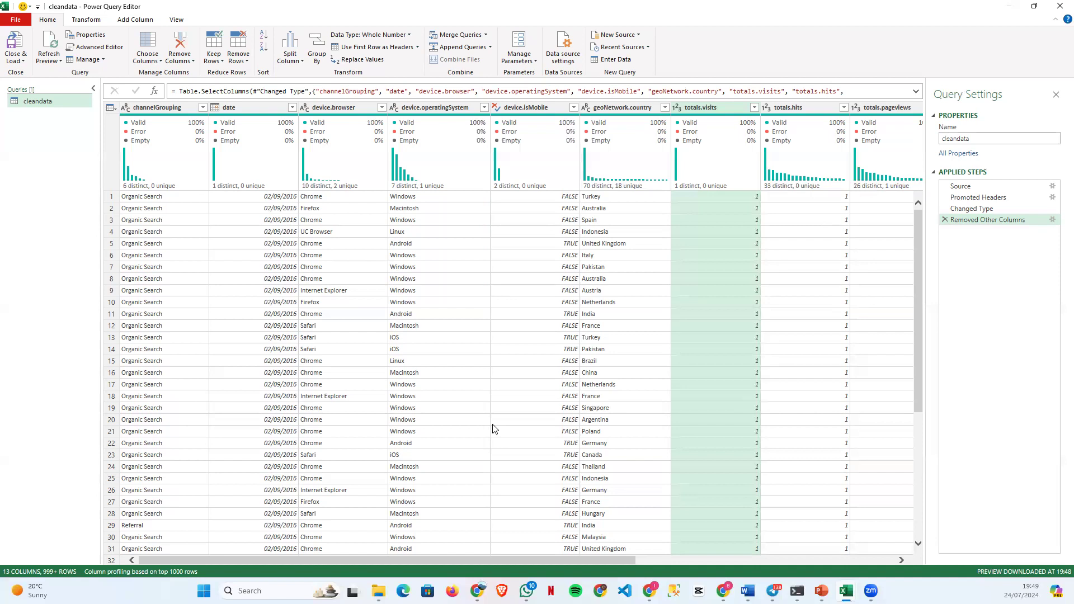
Leave the device.operatingSystem column name as it is and load the cleandata query into a worksheet.
{"action": "double_click", "coordinate": [437, 109]}
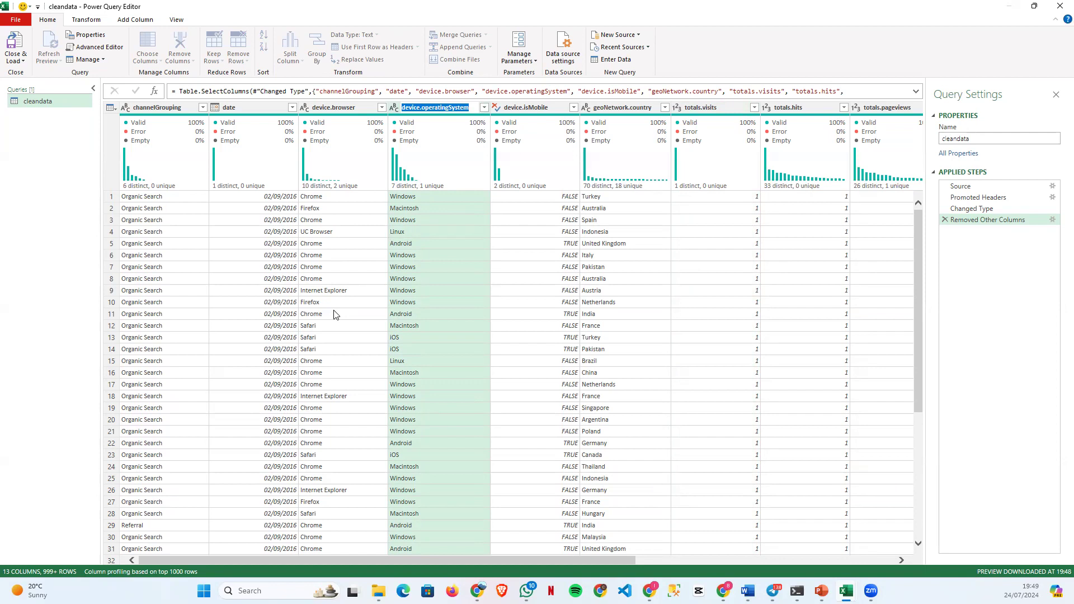
{"action": "key", "text": "Return"}
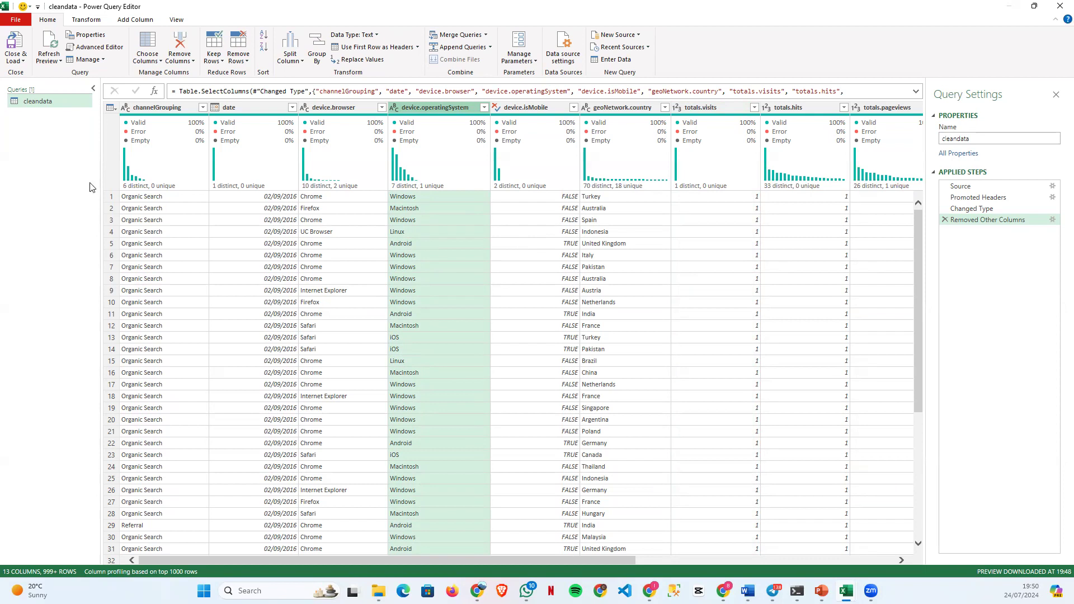
{"action": "left_click", "coordinate": [23, 62]}
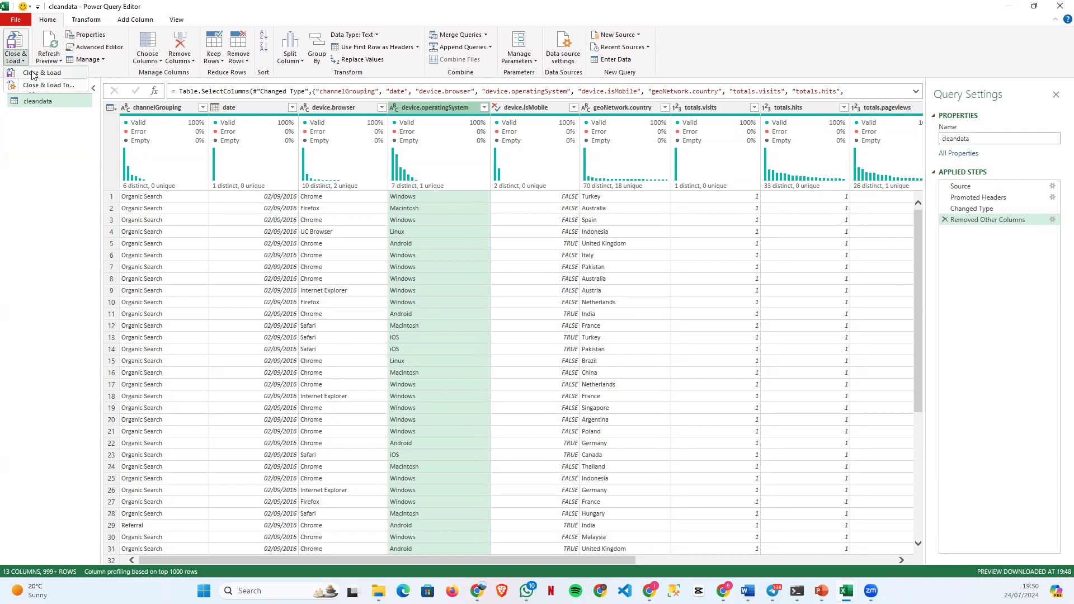
{"action": "left_click", "coordinate": [32, 75]}
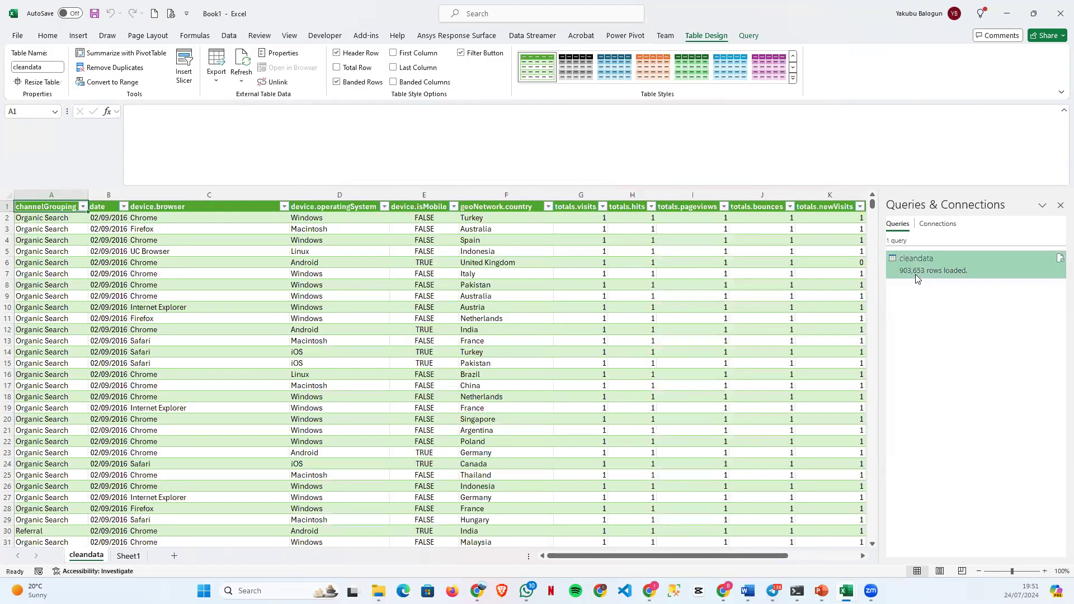
Shrink the formula bar to a single line and close the Queries & Connections pane.
{"action": "mouse_move", "coordinate": [916, 276]}
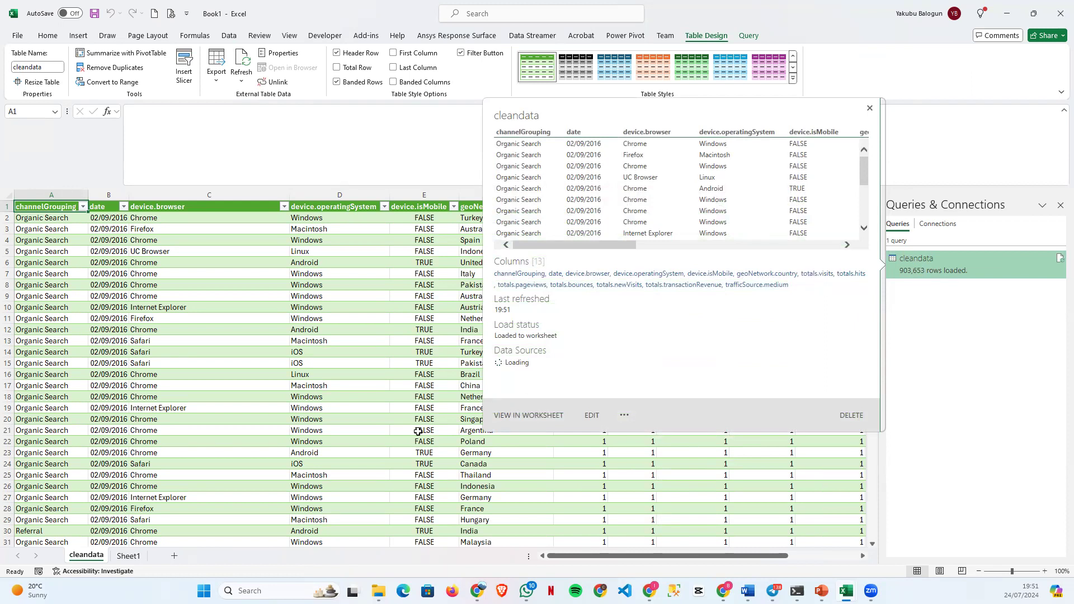
{"action": "left_click", "coordinate": [336, 360]}
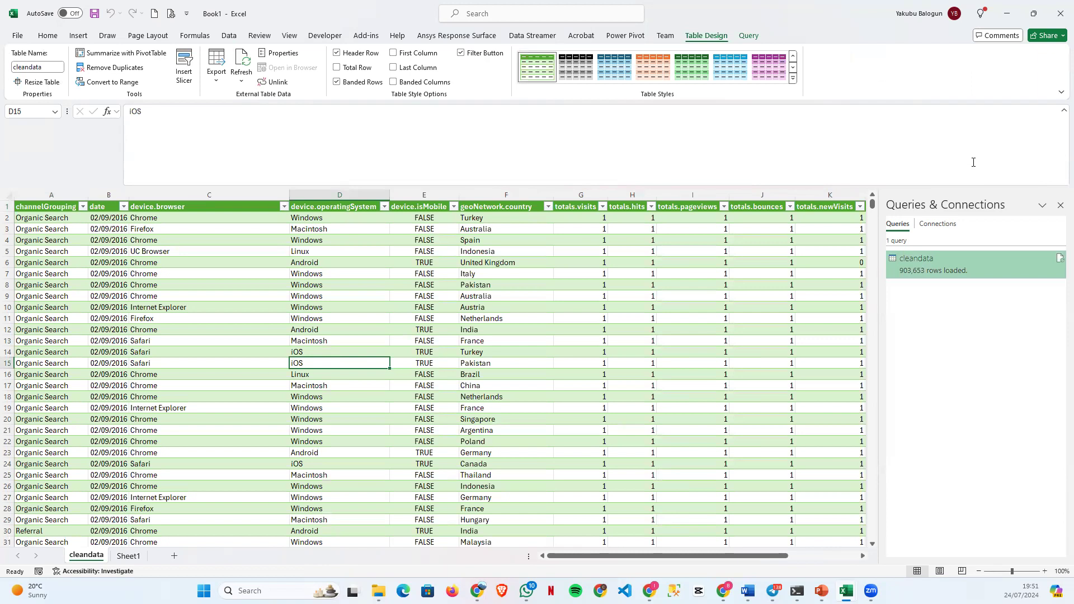
{"action": "left_click", "coordinate": [979, 181]}
{"action": "left_click_drag", "start_coordinate": [982, 187], "coordinate": [986, 120]}
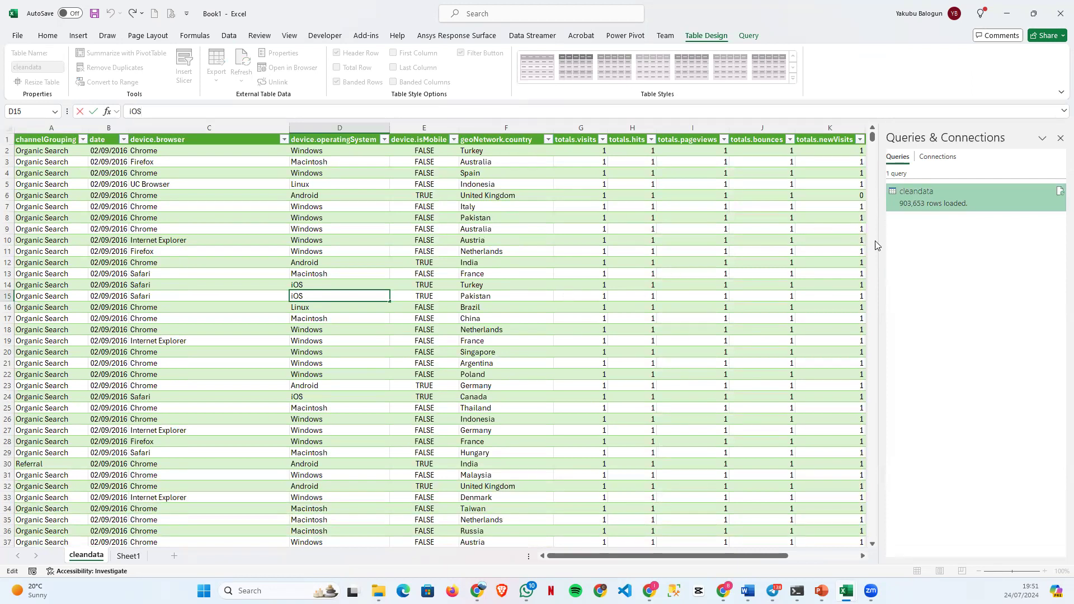
{"action": "left_click", "coordinate": [352, 235]}
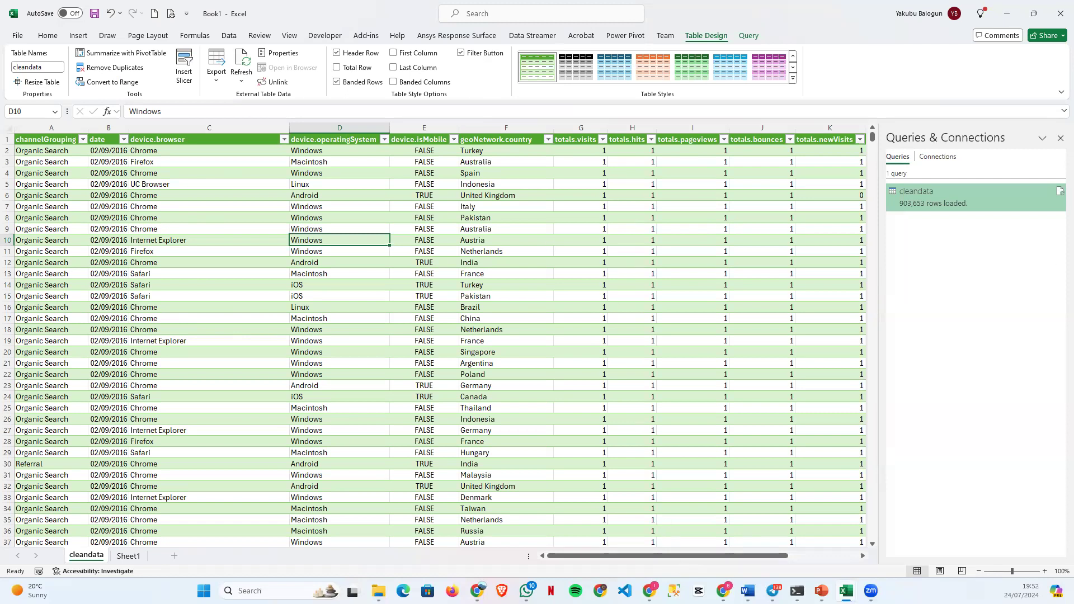
{"action": "left_click", "coordinate": [1060, 138]}
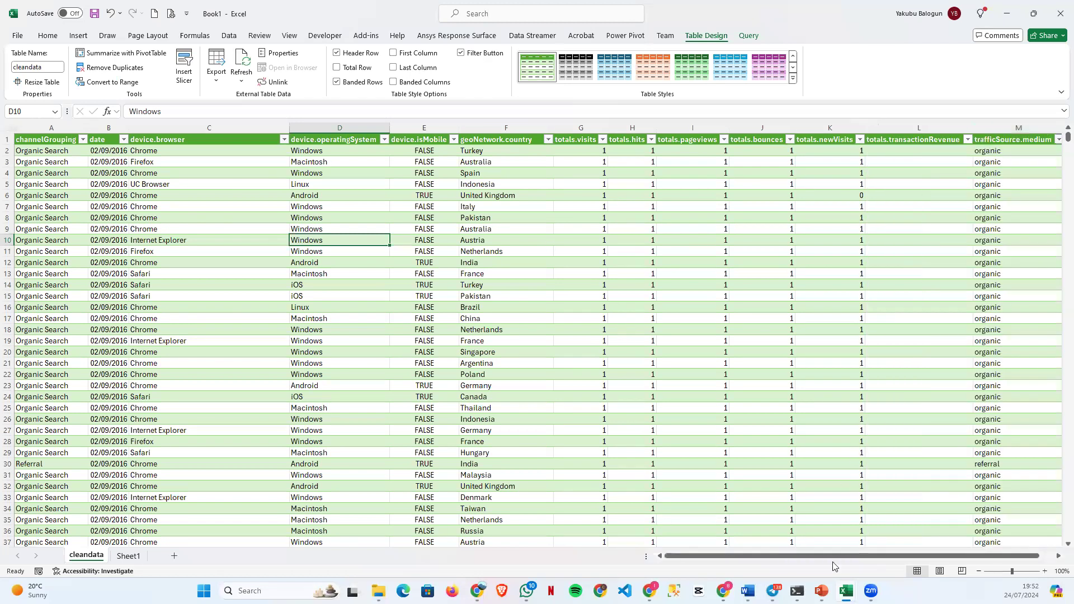
Look across the loaded table's columns and review the filter values of device.browser without applying any filter.
{"action": "left_click_drag", "start_coordinate": [843, 556], "coordinate": [858, 557]}
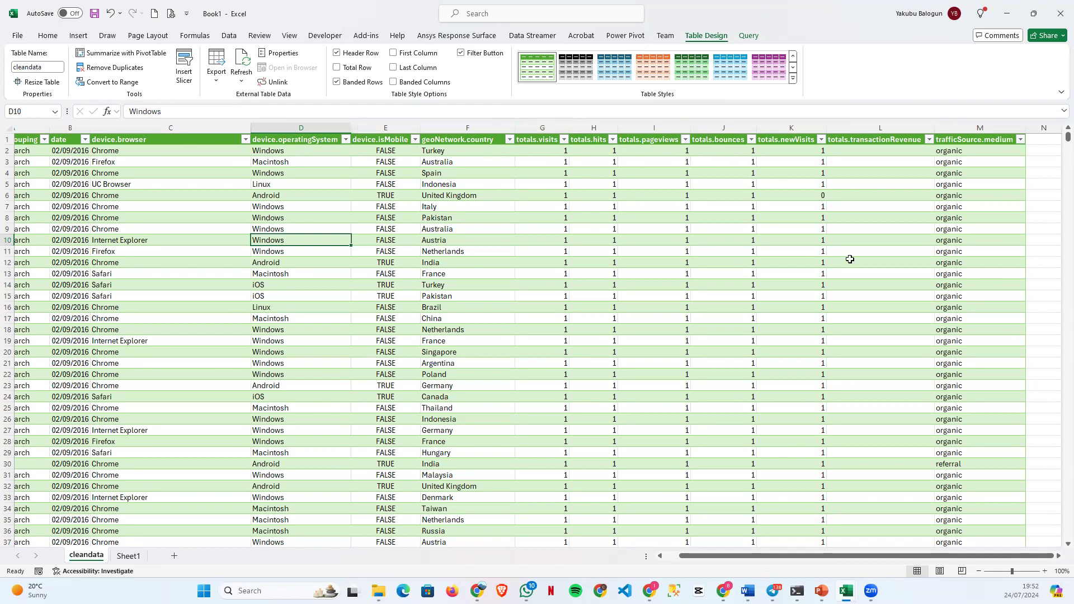
{"action": "left_click_drag", "start_coordinate": [877, 555], "coordinate": [863, 554]}
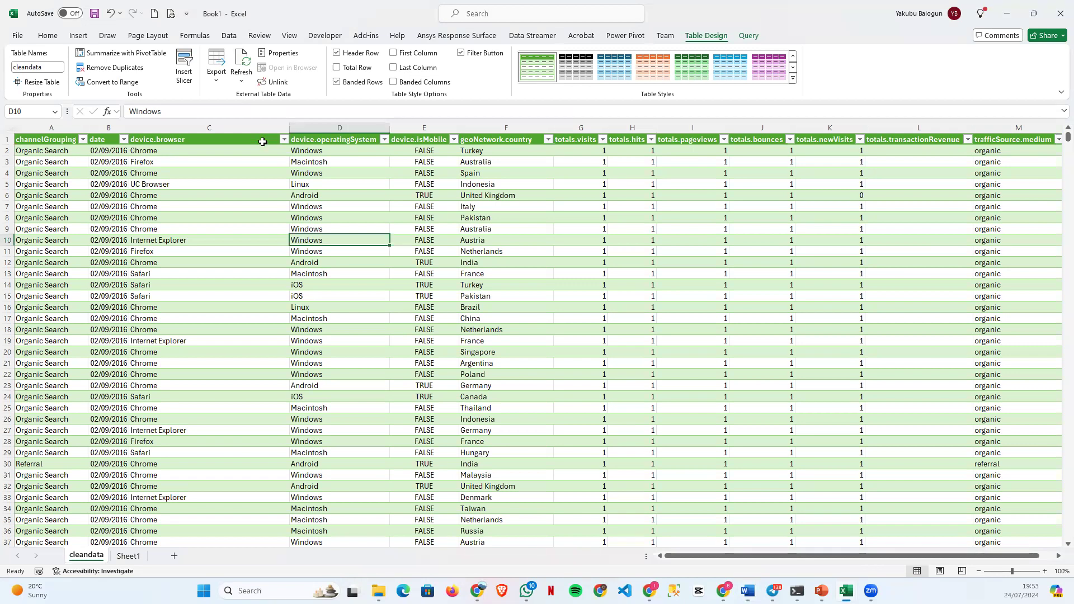
{"action": "left_click", "coordinate": [284, 140]}
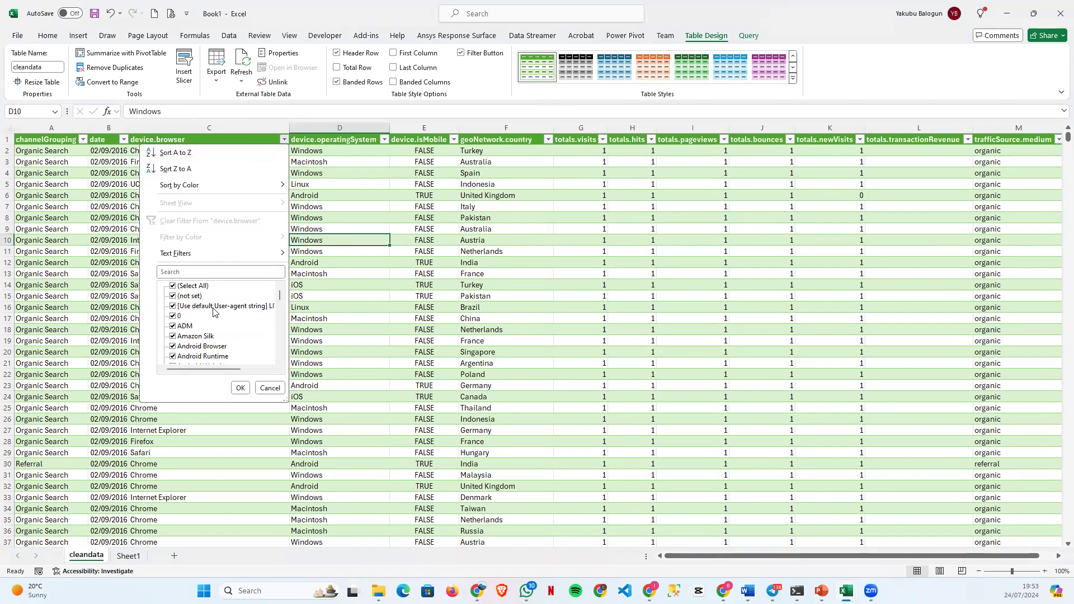
{"action": "scroll", "coordinate": [204, 355], "scroll_direction": "down", "scroll_amount": 1}
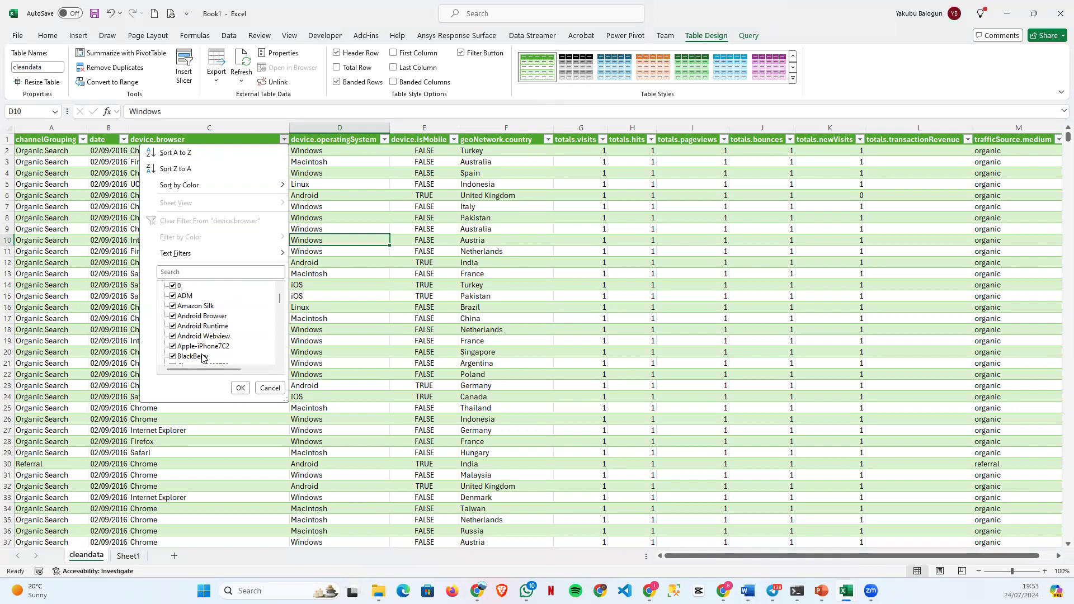
{"action": "scroll", "coordinate": [206, 355], "scroll_direction": "down", "scroll_amount": 2}
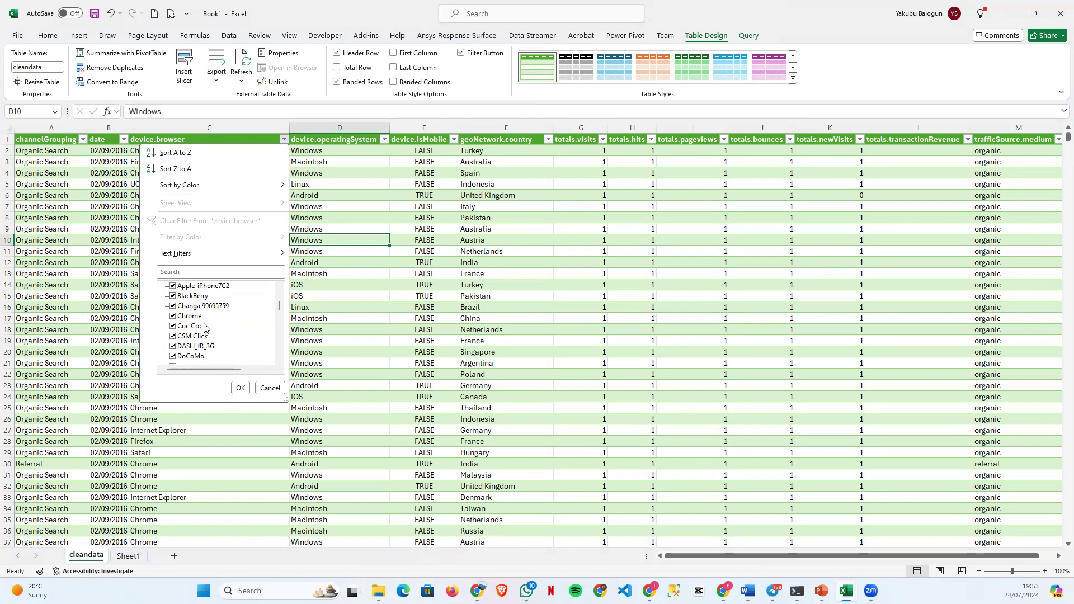
{"action": "scroll", "coordinate": [199, 350], "scroll_direction": "down", "scroll_amount": 1}
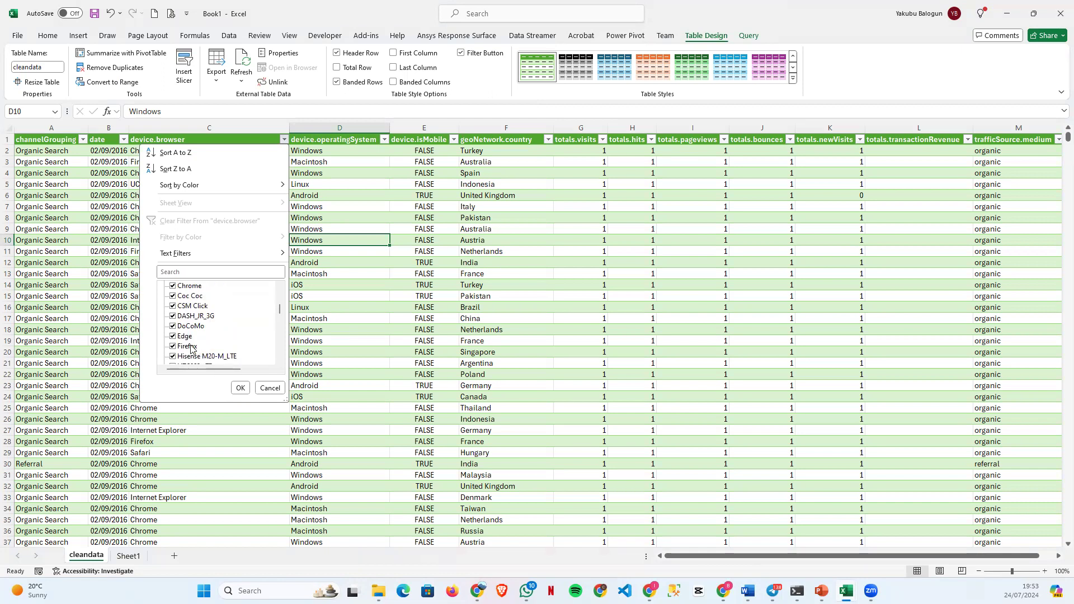
{"action": "scroll", "coordinate": [191, 340], "scroll_direction": "down", "scroll_amount": 6}
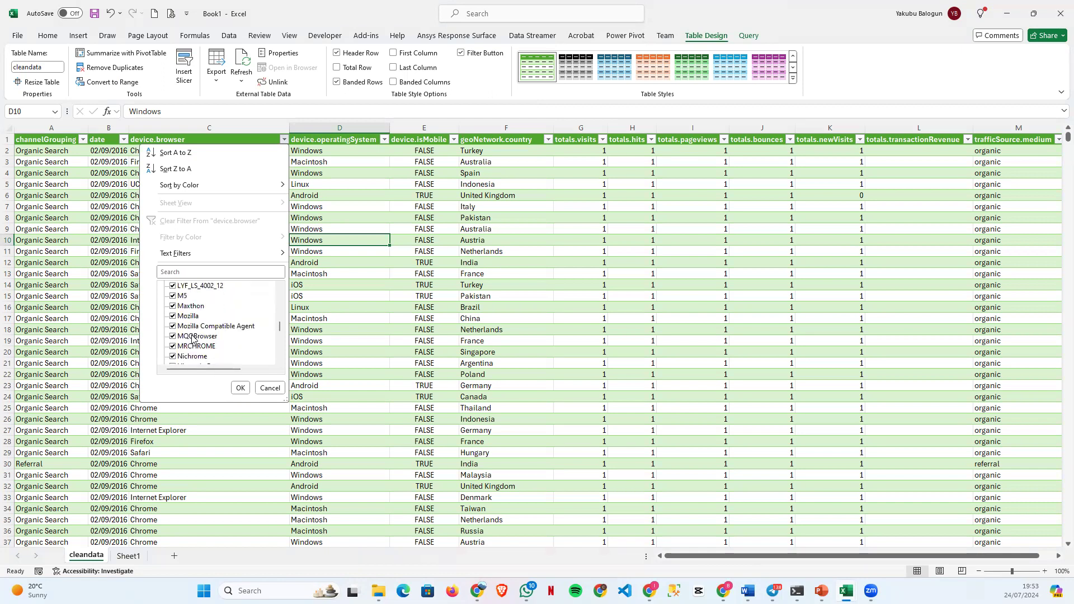
{"action": "scroll", "coordinate": [196, 332], "scroll_direction": "down", "scroll_amount": 4}
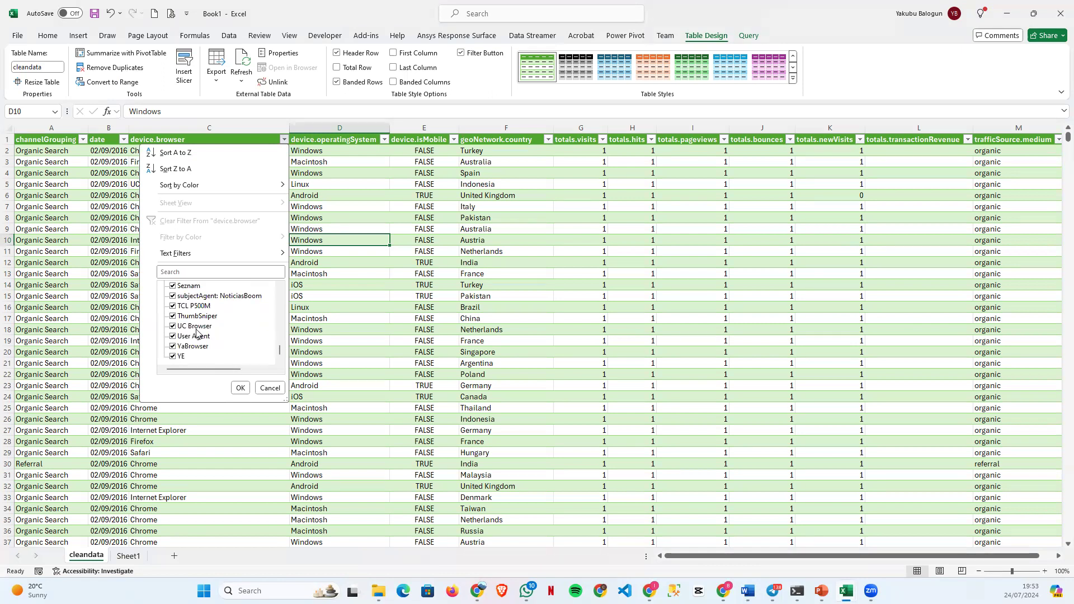
{"action": "left_click", "coordinate": [415, 115]}
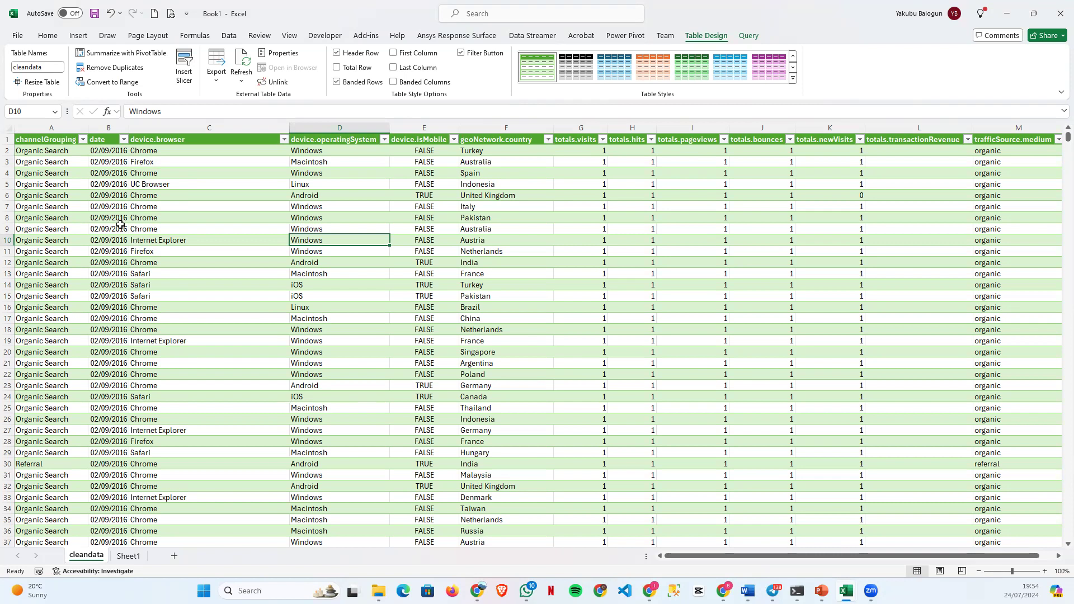
Review the filter values of the channelGrouping and trafficSource.medium columns in the worksheet table without applying any filter.
{"action": "left_click", "coordinate": [46, 141]}
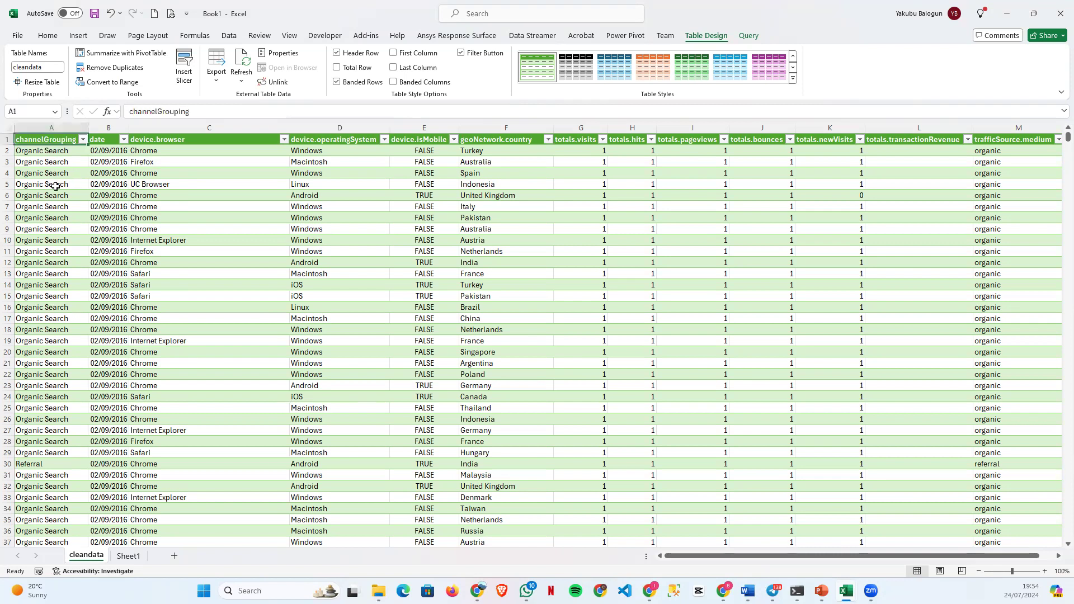
{"action": "left_click", "coordinate": [83, 140]}
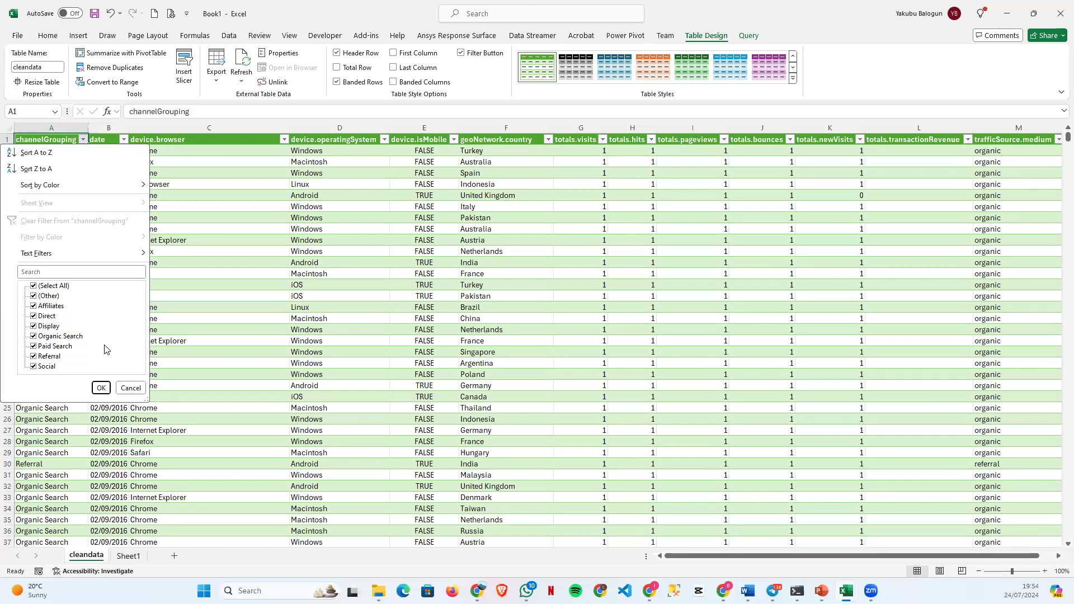
{"action": "left_click", "coordinate": [131, 389]}
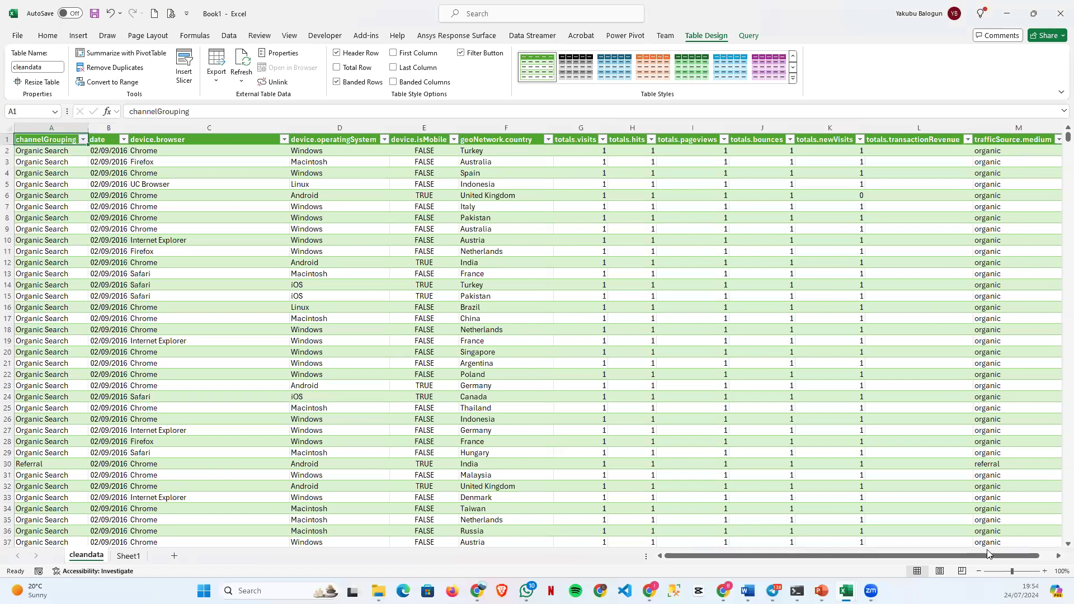
{"action": "scroll", "coordinate": [1008, 489], "scroll_direction": "right", "scroll_amount": 2}
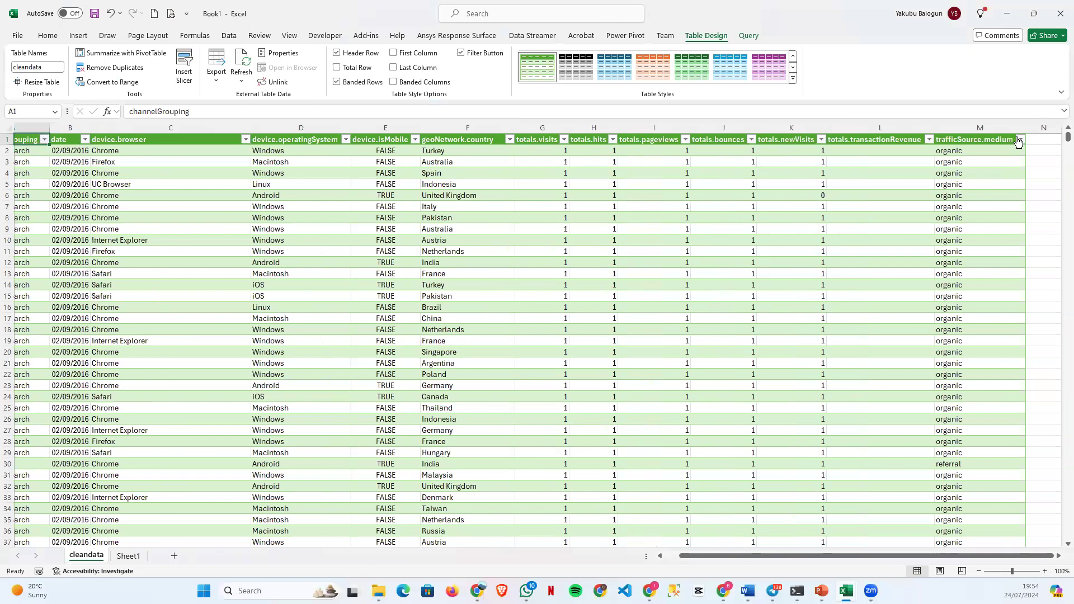
{"action": "left_click", "coordinate": [1019, 138]}
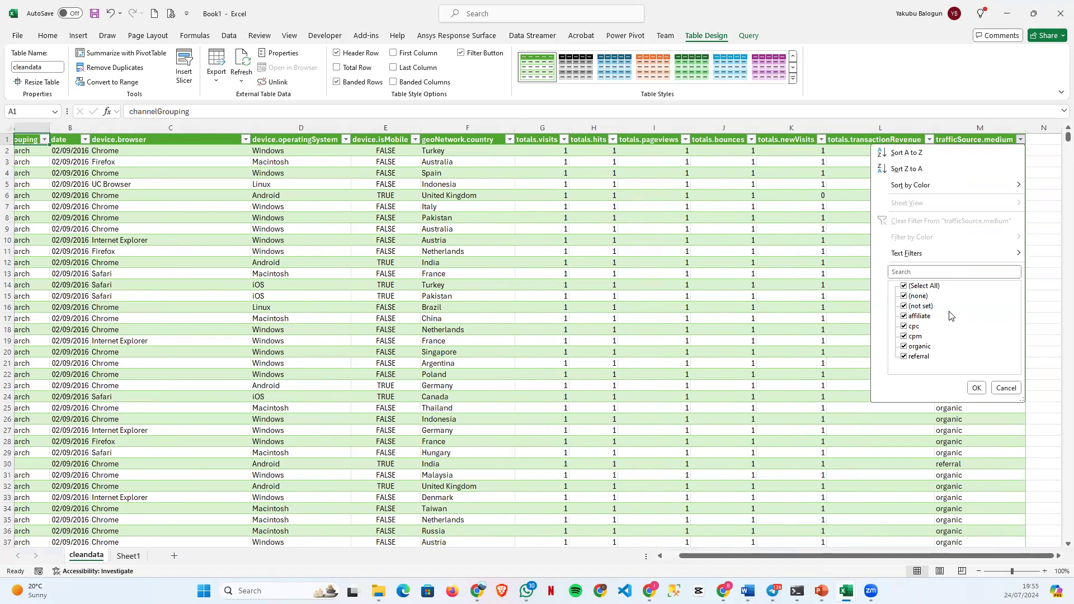
{"action": "left_click", "coordinate": [1005, 389]}
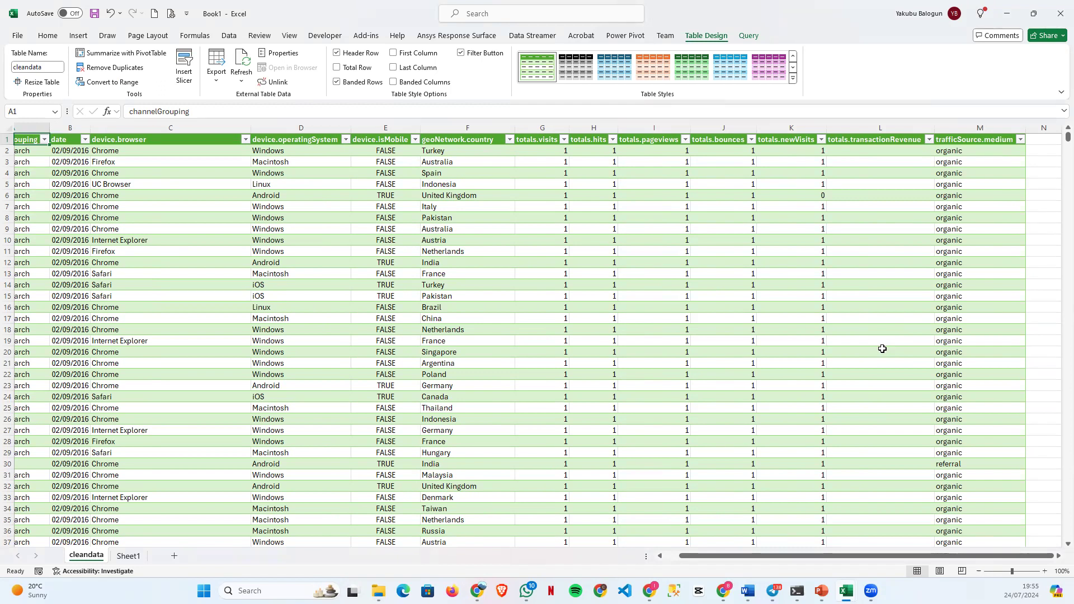
Review the filter values of the totals.transactionRevenue column without applying any filter, and look through the table's rows.
{"action": "left_click", "coordinate": [866, 241]}
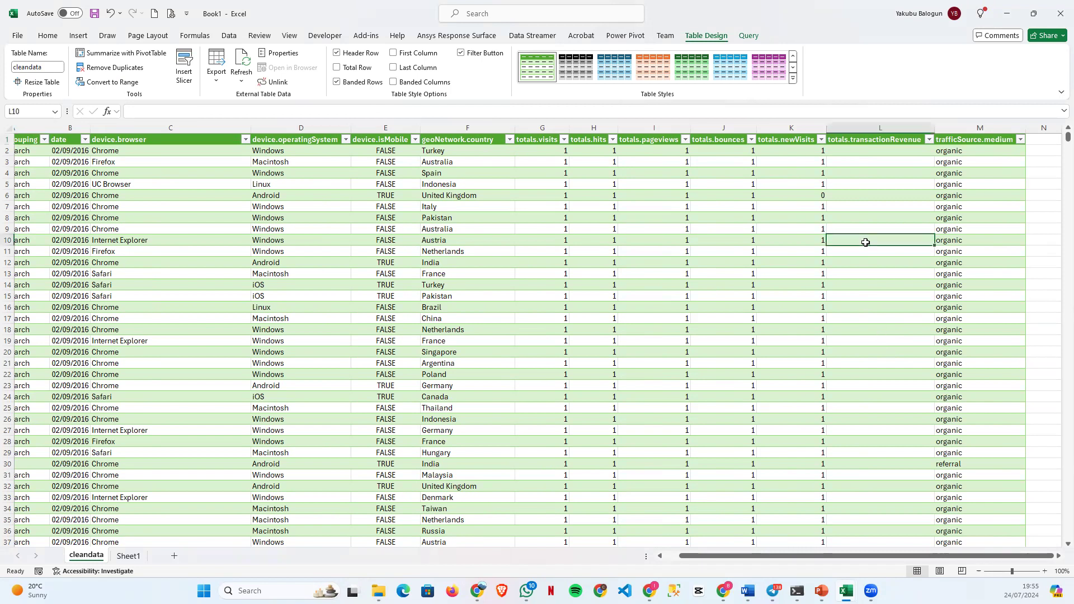
{"action": "scroll", "coordinate": [870, 303], "scroll_direction": "down", "scroll_amount": 1}
{"action": "scroll", "coordinate": [870, 303], "scroll_direction": "up", "scroll_amount": 1}
{"action": "left_click", "coordinate": [929, 140]}
{"action": "scroll", "coordinate": [862, 331], "scroll_direction": "down", "scroll_amount": 5}
{"action": "scroll", "coordinate": [859, 334], "scroll_direction": "down", "scroll_amount": 5}
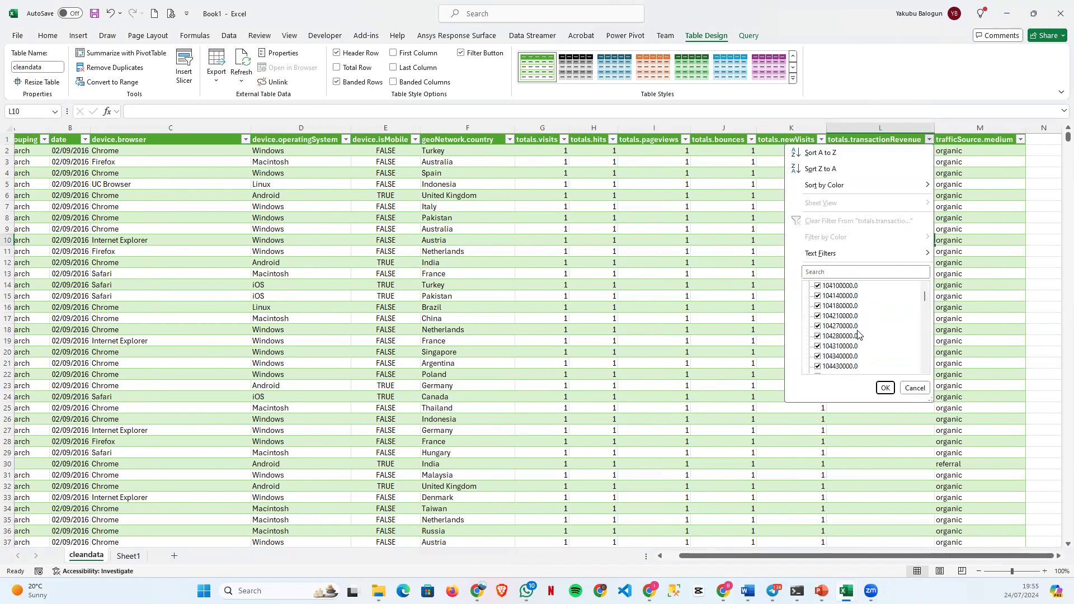
{"action": "left_click", "coordinate": [912, 390]}
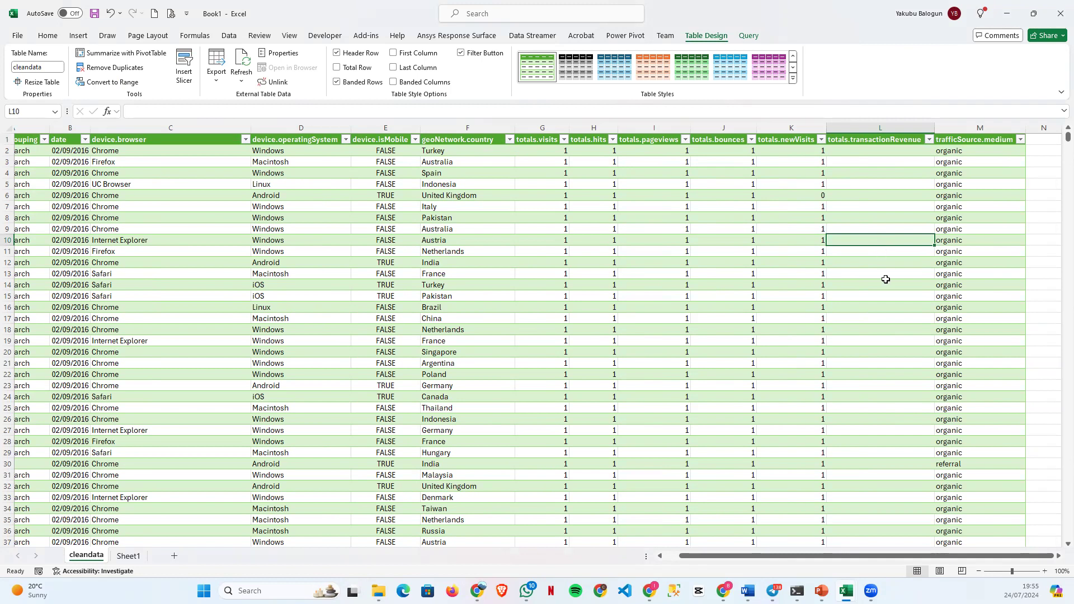
{"action": "scroll", "coordinate": [885, 283], "scroll_direction": "down", "scroll_amount": 16}
{"action": "scroll", "coordinate": [885, 282], "scroll_direction": "up", "scroll_amount": 16}
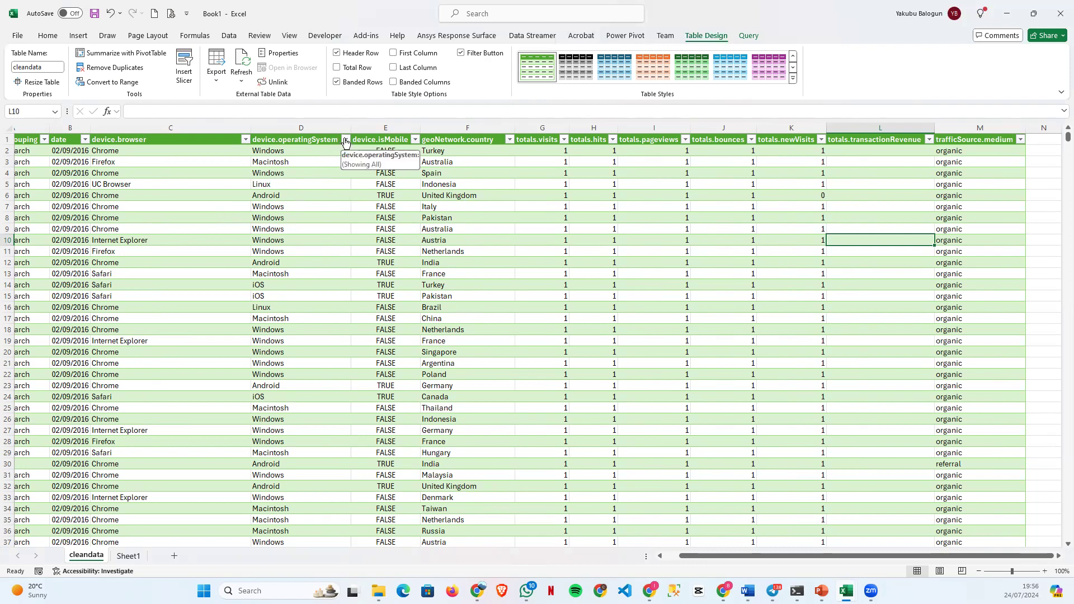
{"action": "left_click", "coordinate": [295, 164]}
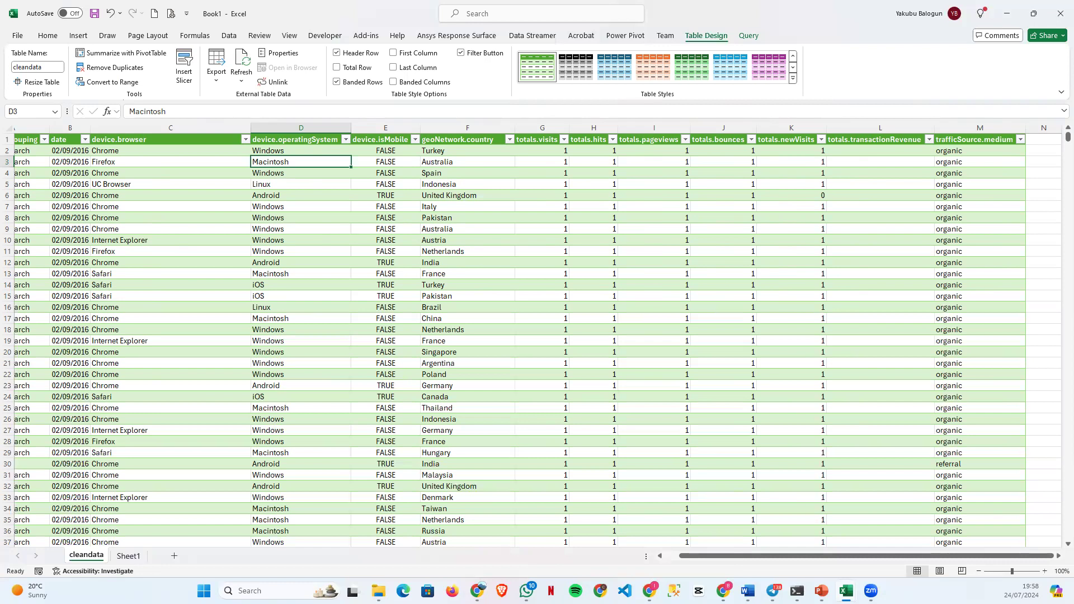
{"action": "left_click", "coordinate": [326, 339]}
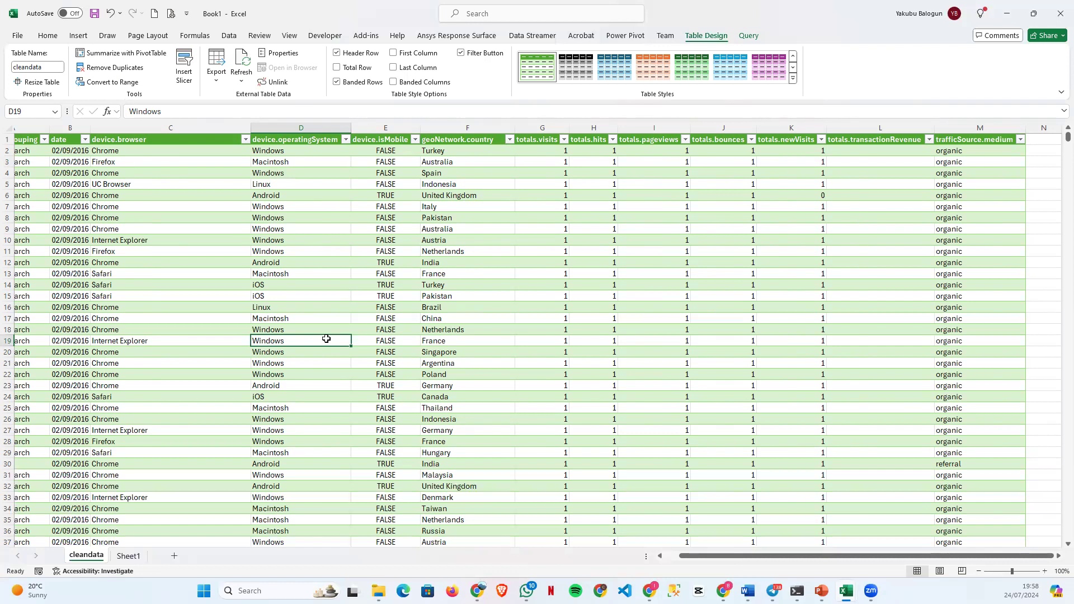
{"action": "left_click", "coordinate": [327, 297]}
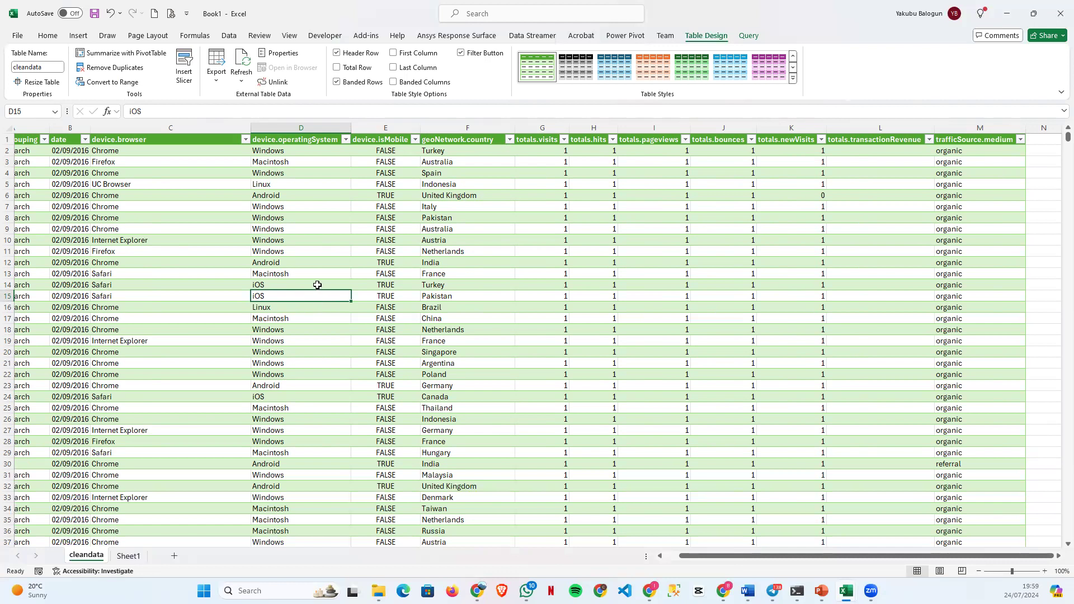
Create a PivotTable from the cleandata table on a new worksheet.
{"action": "left_click", "coordinate": [125, 57]}
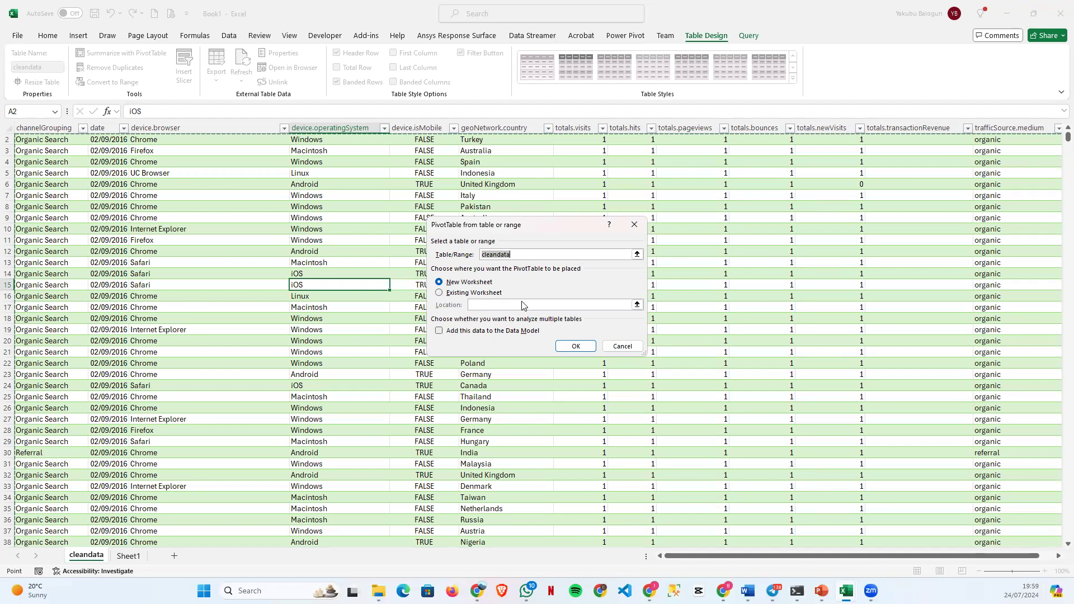
{"action": "left_click", "coordinate": [566, 349]}
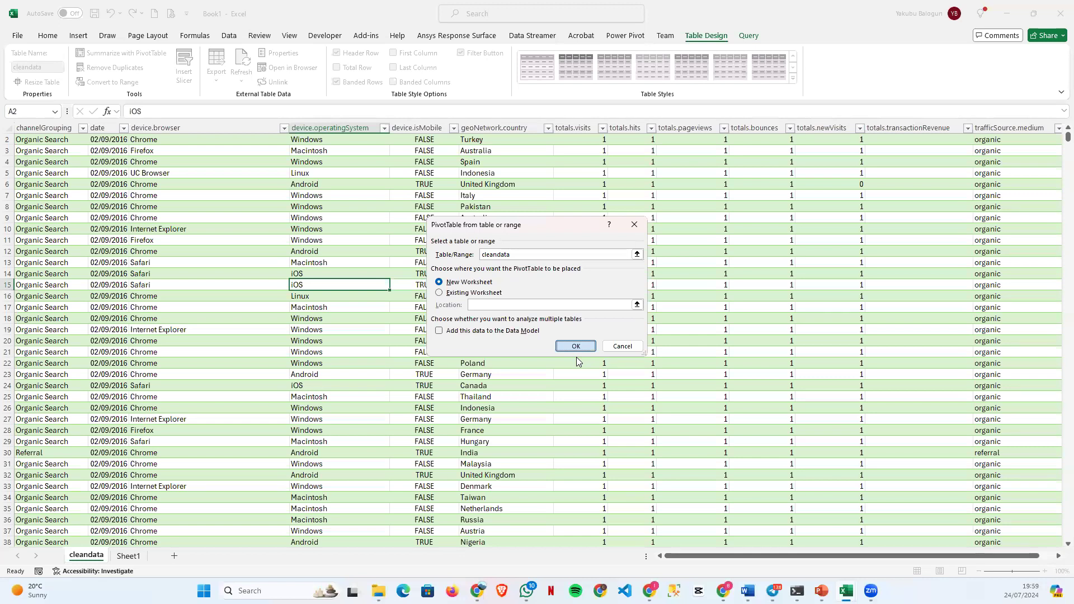
{"action": "left_click", "coordinate": [576, 346]}
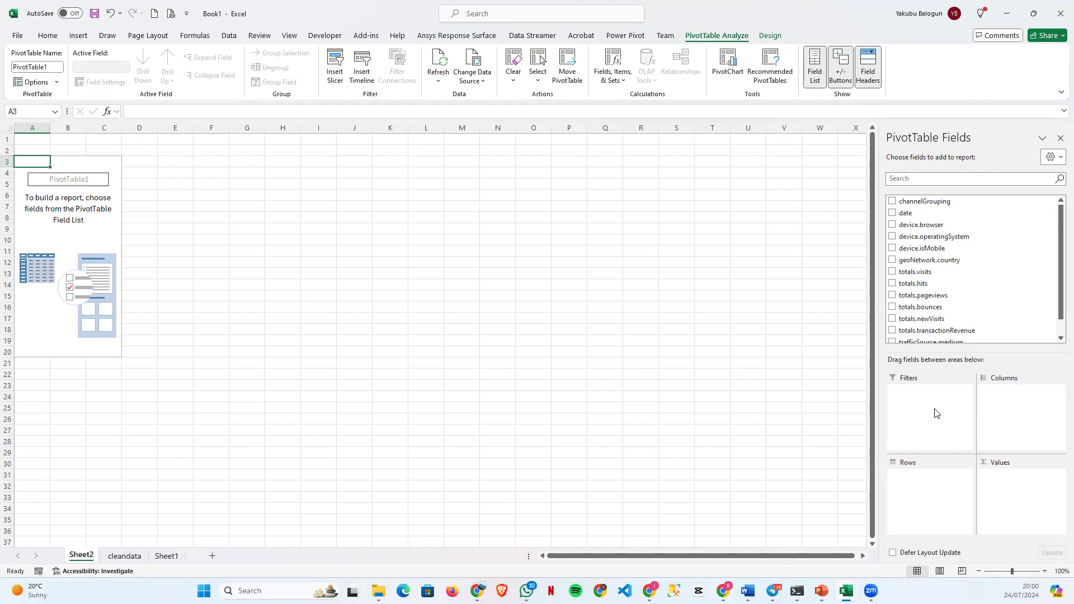
Build the PivotTable with date in the rows and the sums of totals.visits and totals.newVisits as values.
{"action": "scroll", "coordinate": [979, 240], "scroll_direction": "down", "scroll_amount": 1}
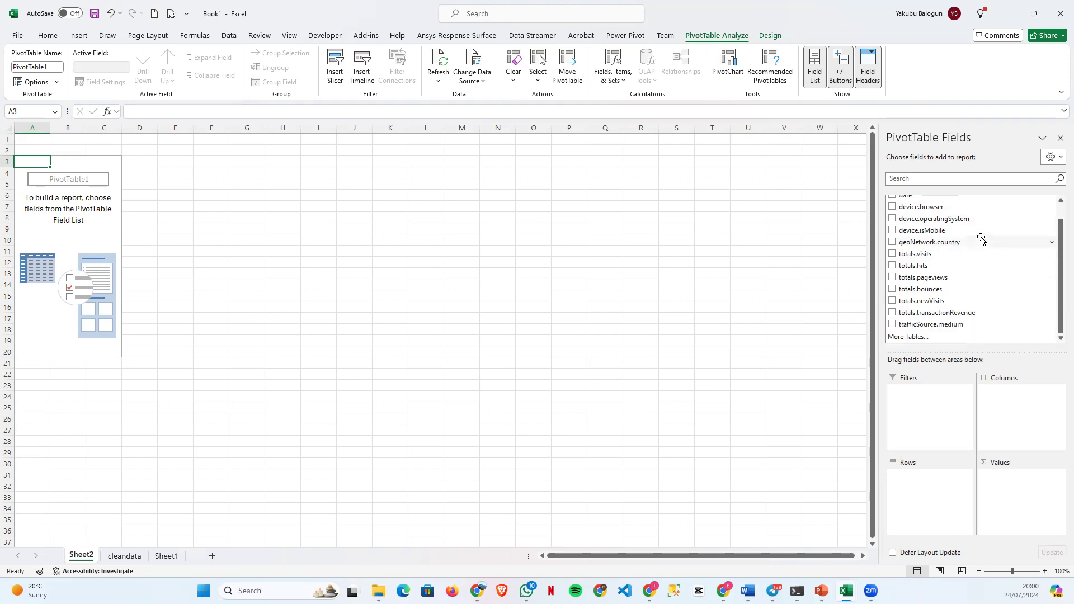
{"action": "scroll", "coordinate": [981, 248], "scroll_direction": "up", "scroll_amount": 1}
{"action": "scroll", "coordinate": [982, 253], "scroll_direction": "down", "scroll_amount": 1}
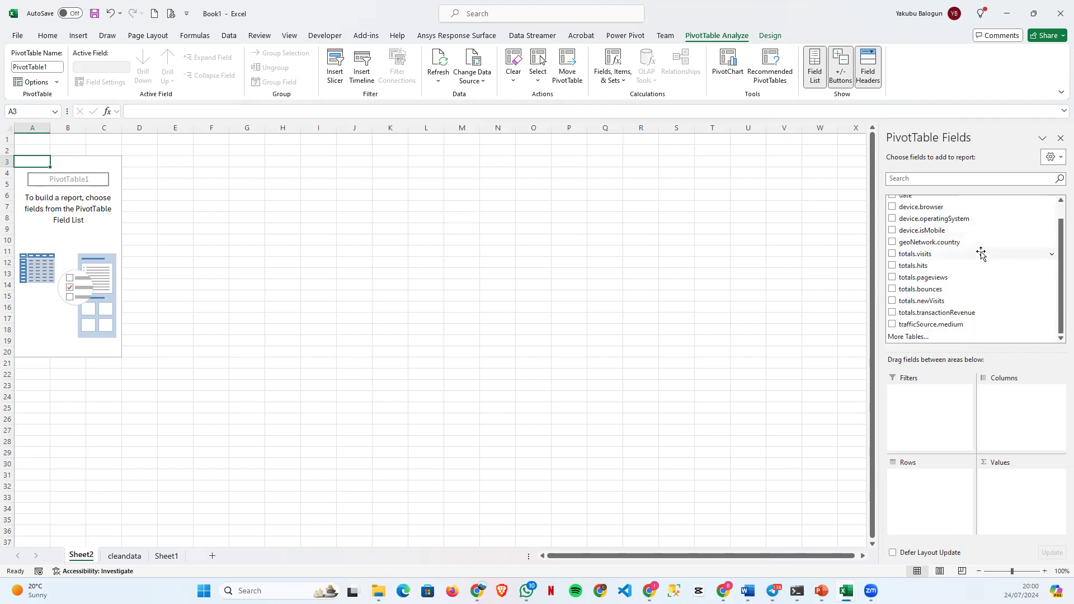
{"action": "scroll", "coordinate": [982, 253], "scroll_direction": "up", "scroll_amount": 1}
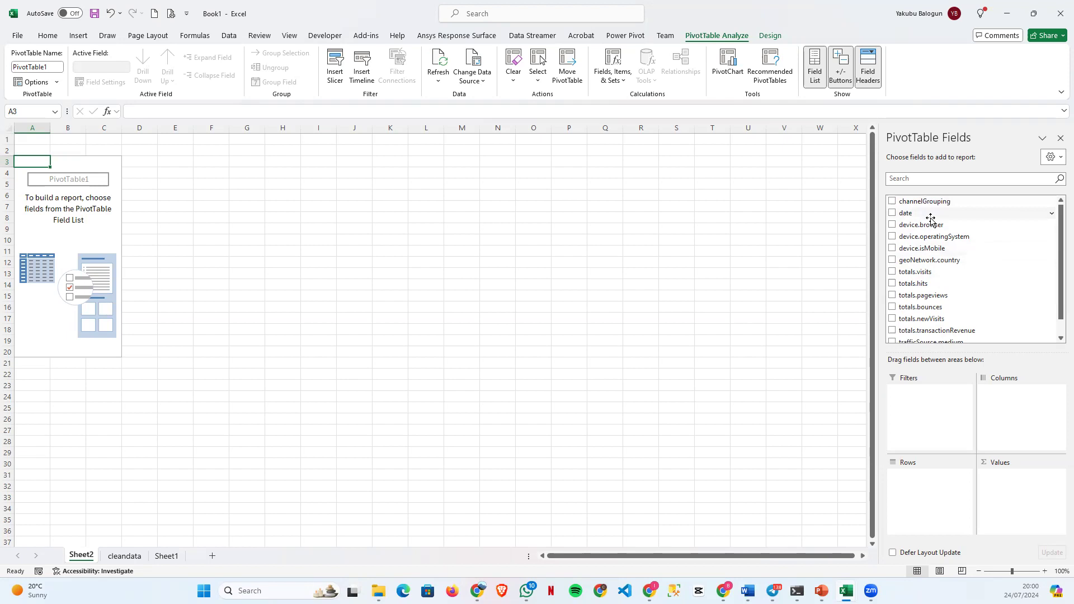
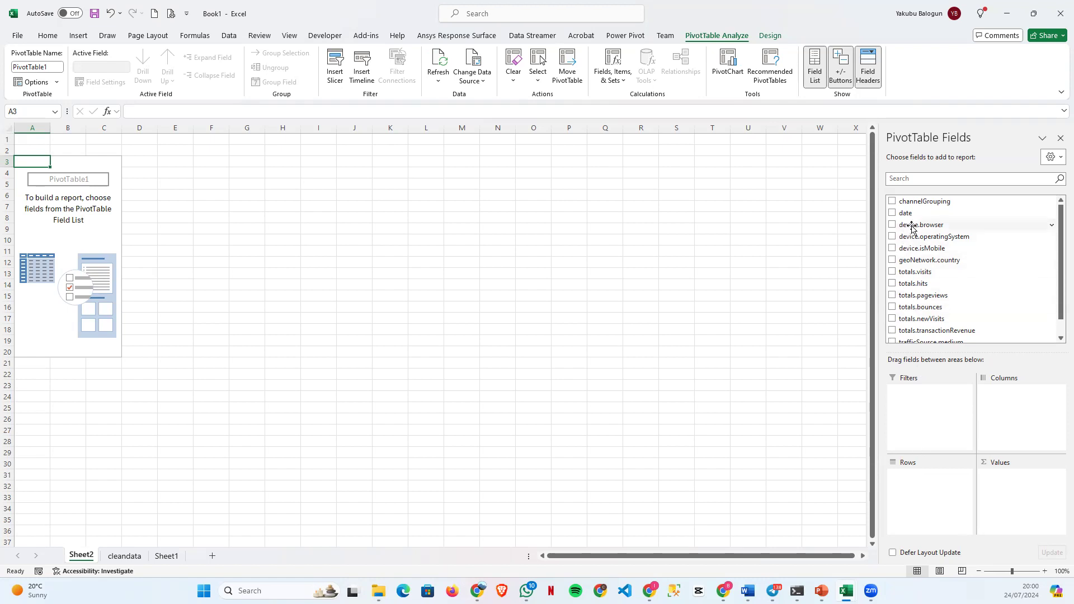
{"action": "left_click_drag", "start_coordinate": [924, 216], "coordinate": [924, 516]}
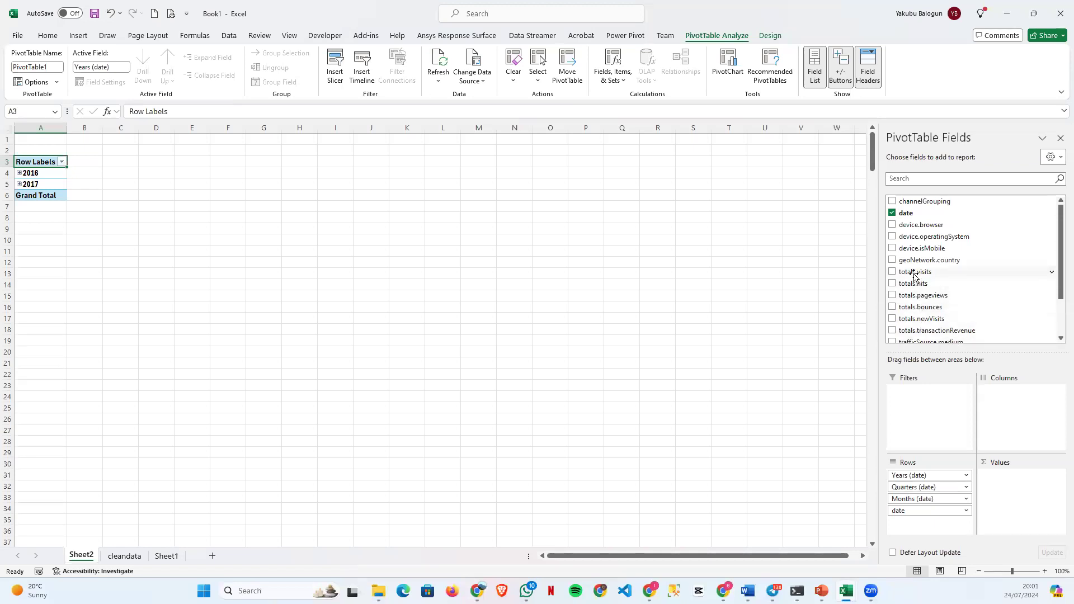
{"action": "left_click_drag", "start_coordinate": [914, 272], "coordinate": [1010, 483]}
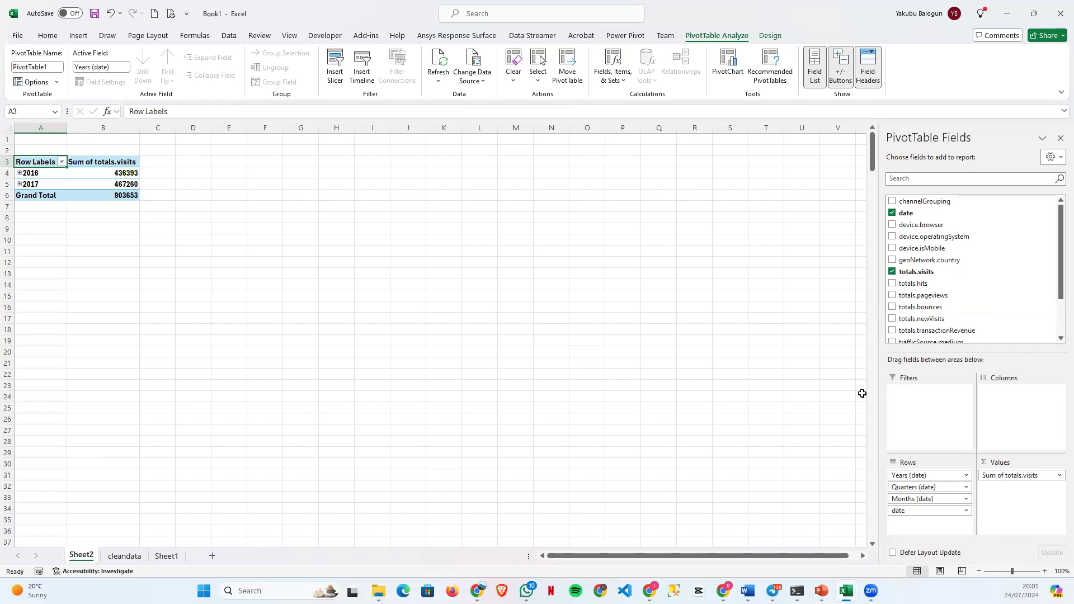
{"action": "left_click_drag", "start_coordinate": [920, 320], "coordinate": [1005, 501]}
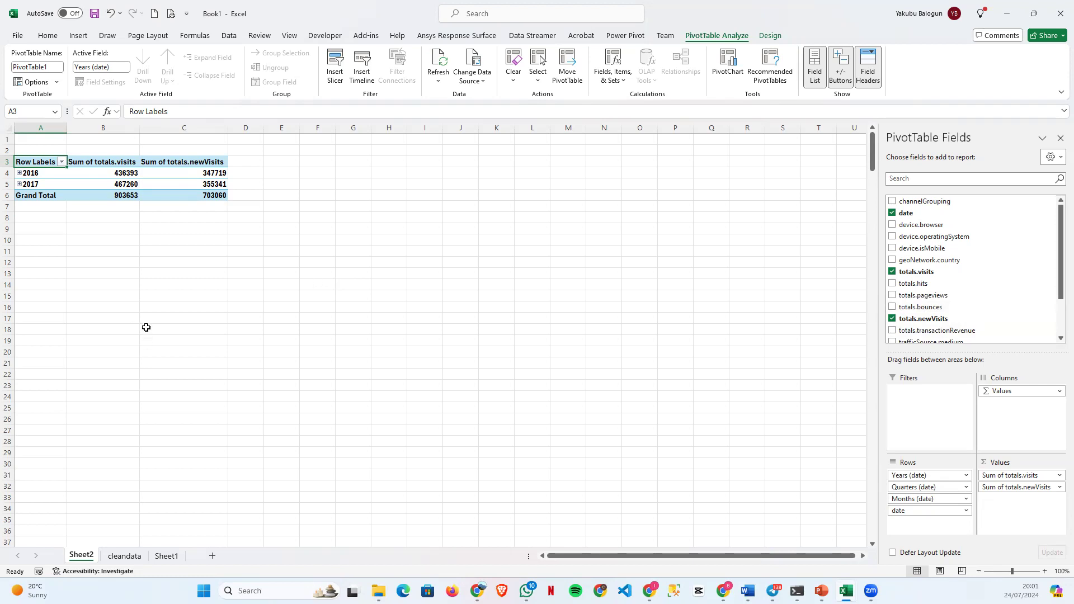
Ungroup the PivotTable's date rows and regroup them by Months only.
{"action": "left_click", "coordinate": [43, 174]}
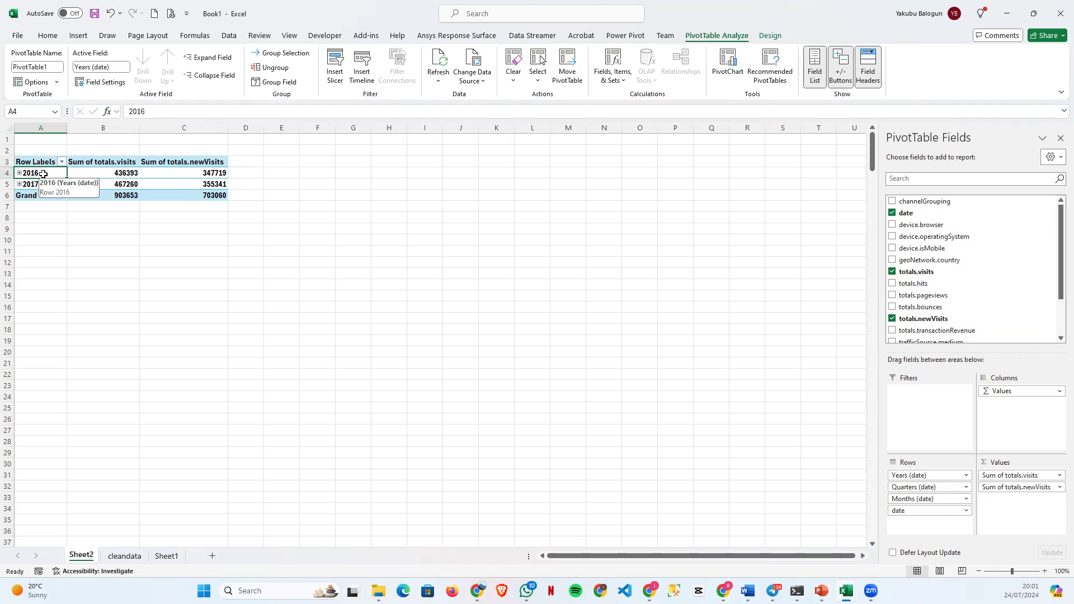
{"action": "right_click", "coordinate": [43, 174]}
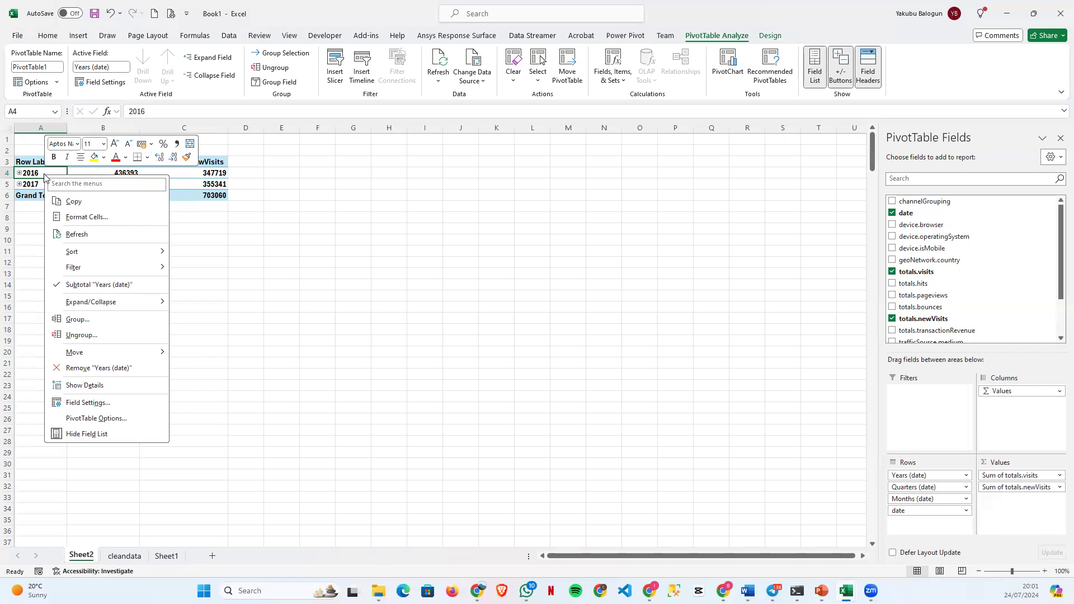
{"action": "left_click", "coordinate": [76, 336]}
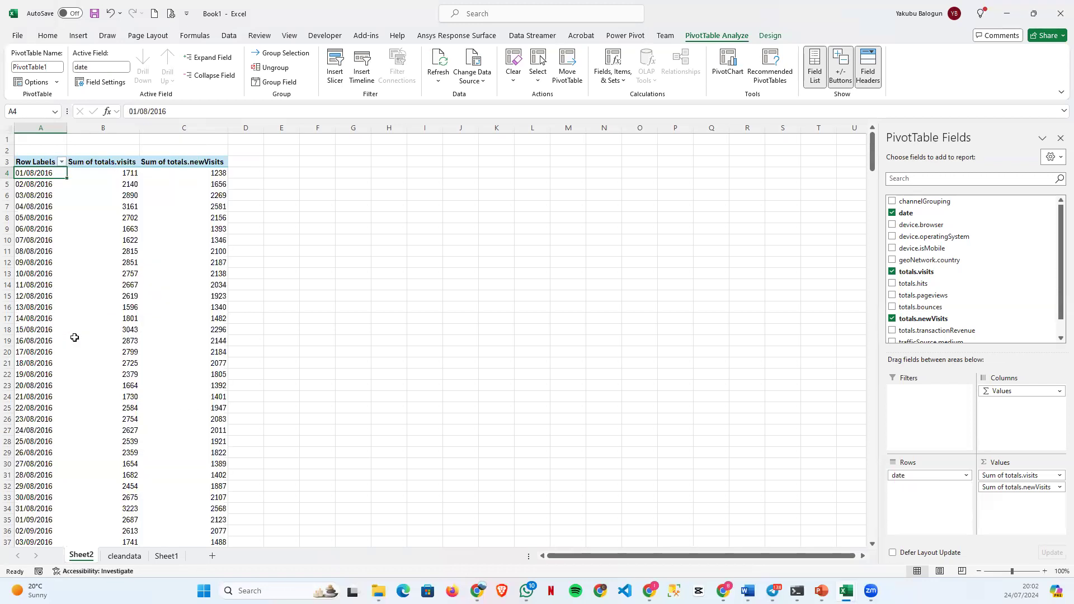
{"action": "left_click", "coordinate": [44, 207]}
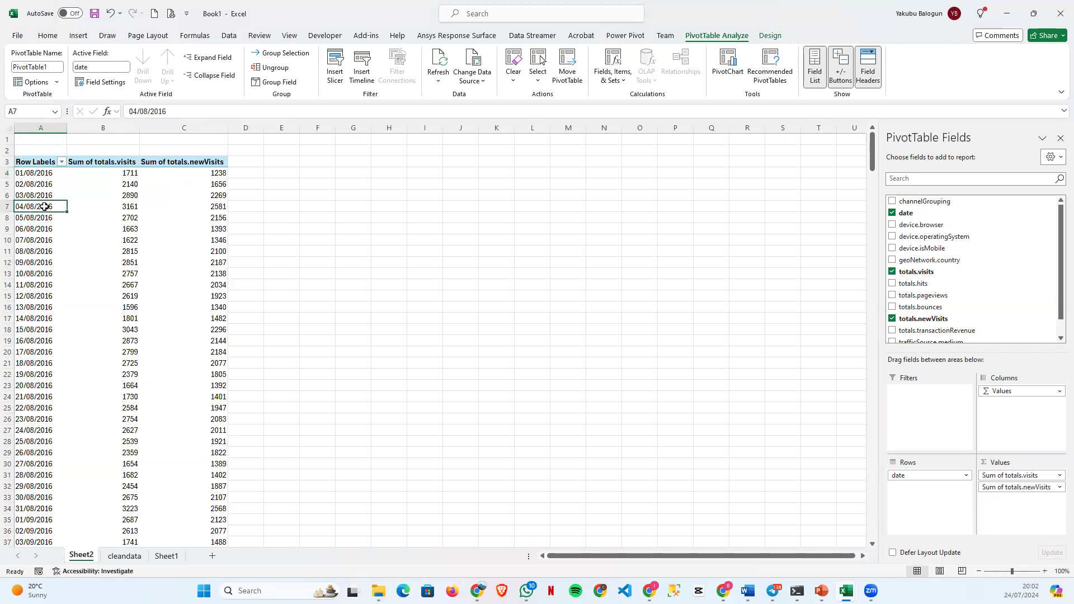
{"action": "right_click", "coordinate": [45, 207]}
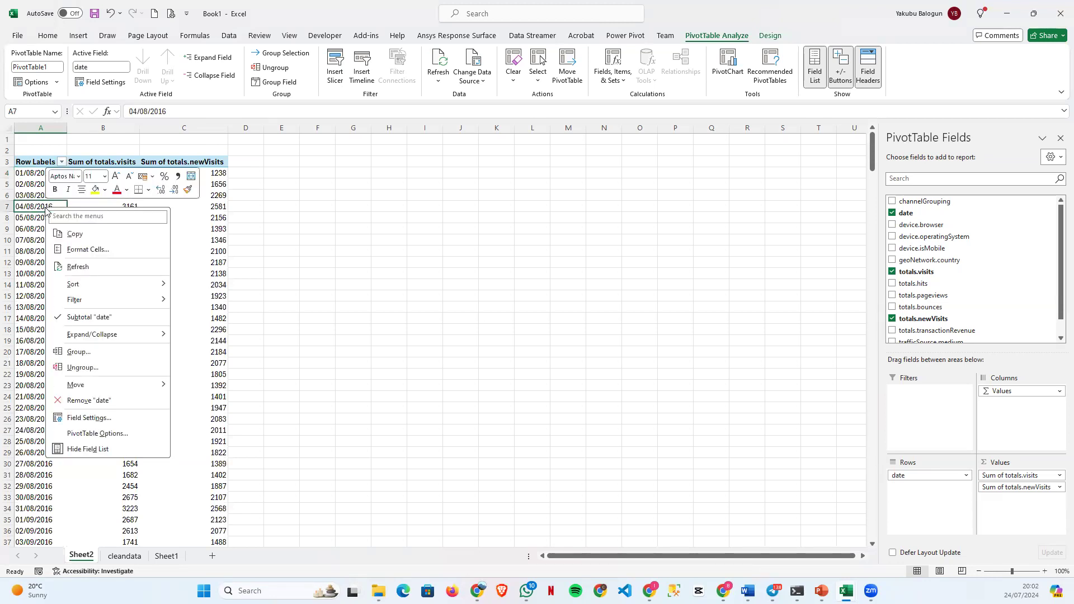
{"action": "left_click", "coordinate": [74, 355]}
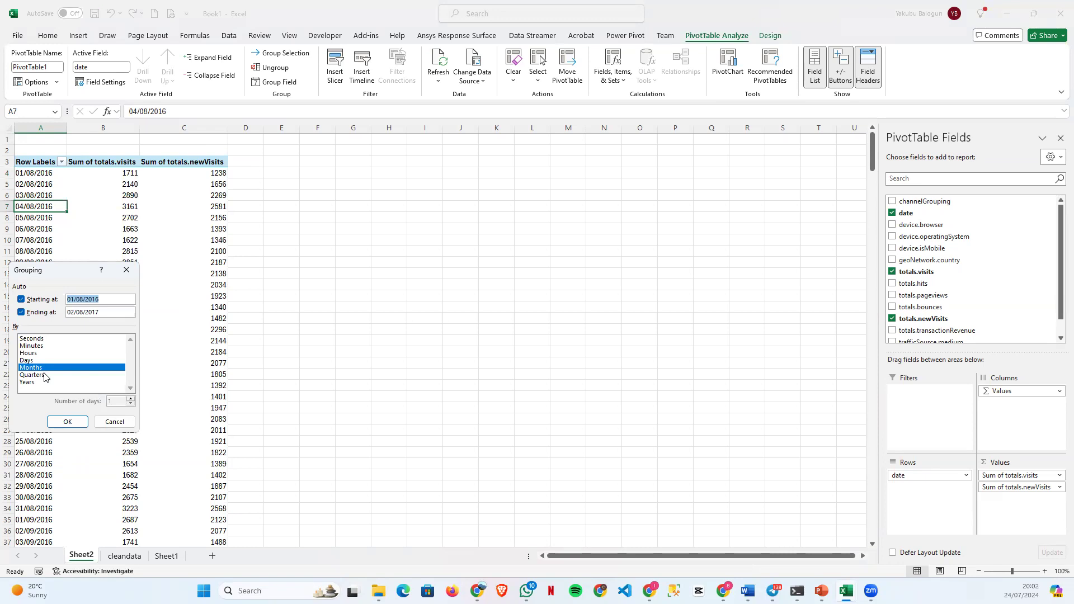
{"action": "left_click", "coordinate": [65, 422]}
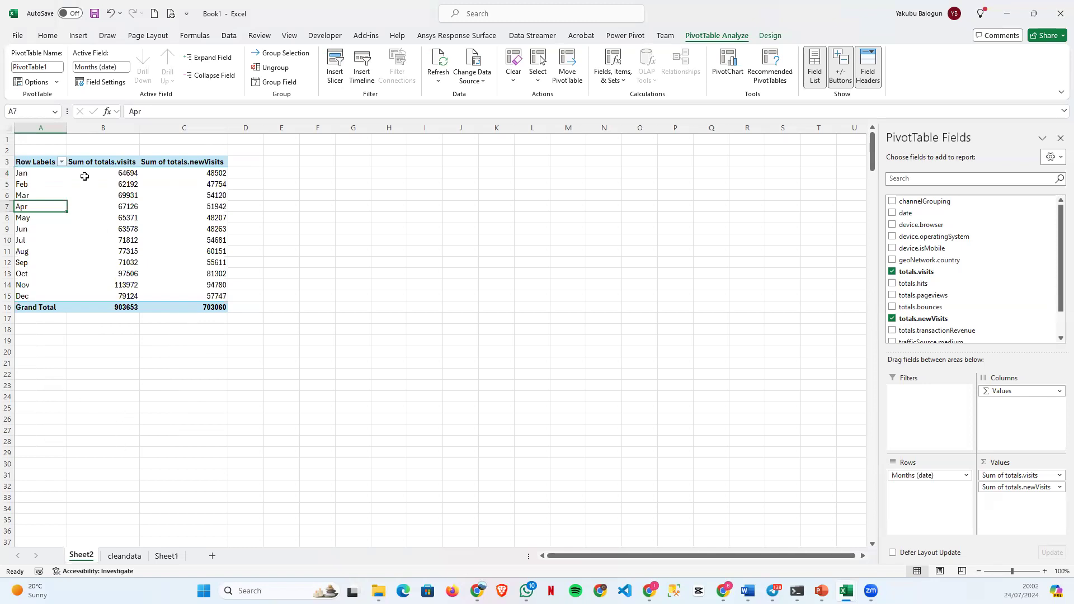
Format the PivotTable's visits and newVisits values, including the grand total, with thousands separators and no decimals.
{"action": "left_click", "coordinate": [112, 178]}
{"action": "left_click_drag", "start_coordinate": [112, 177], "coordinate": [218, 306]}
{"action": "left_click", "coordinate": [47, 35]}
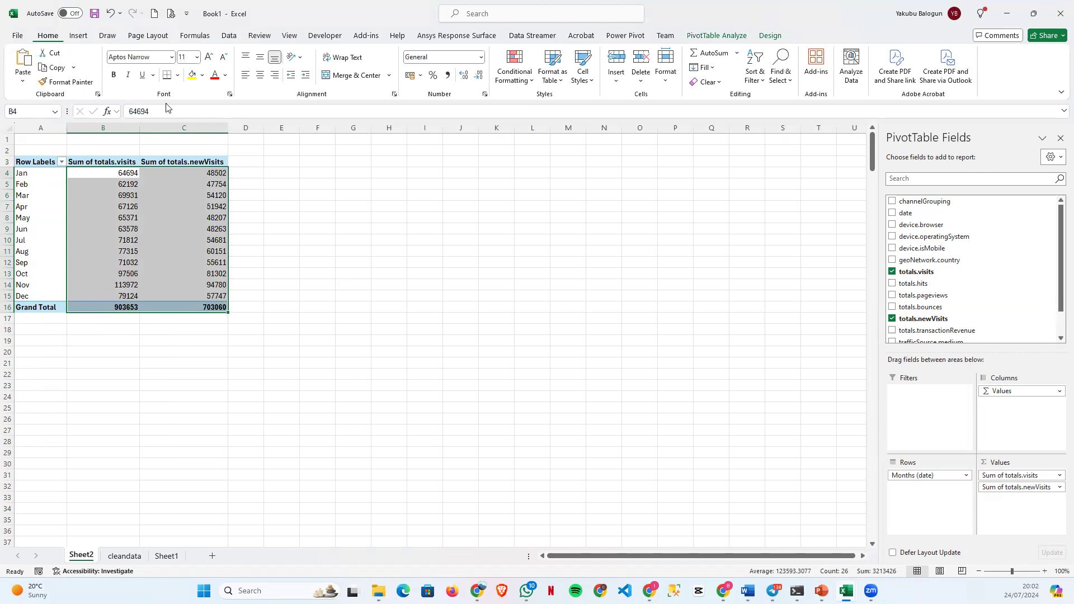
{"action": "left_click", "coordinate": [447, 76]}
{"action": "left_click", "coordinate": [476, 78]}
{"action": "left_click", "coordinate": [476, 79]}
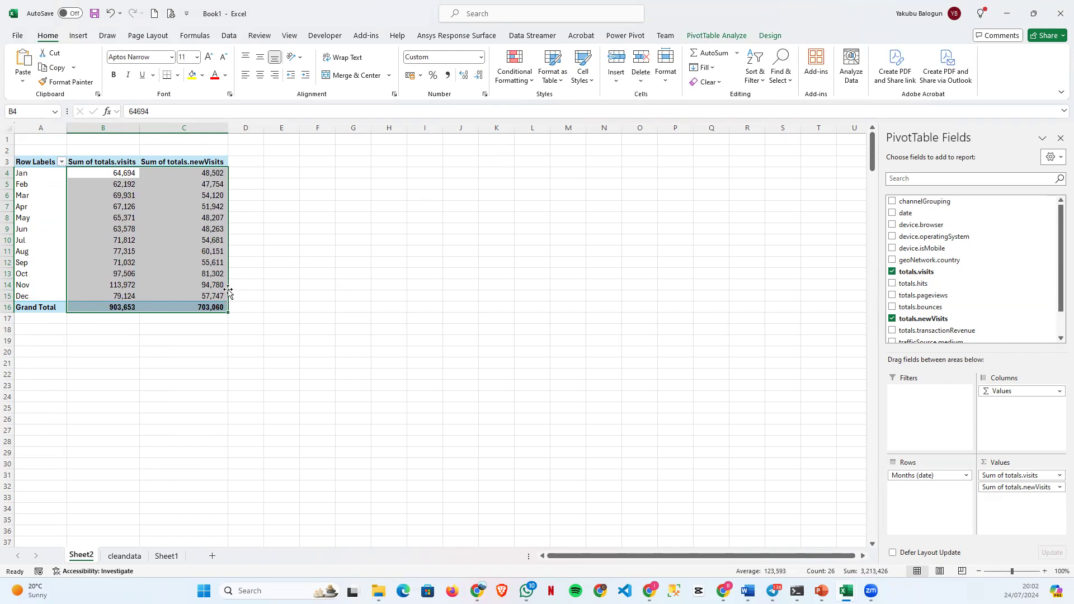
Apply green gradient-fill data bars to the monthly visits and newVisits values, leaving out the grand total row.
{"action": "left_click", "coordinate": [185, 341]}
{"action": "left_click_drag", "start_coordinate": [96, 173], "coordinate": [181, 292]}
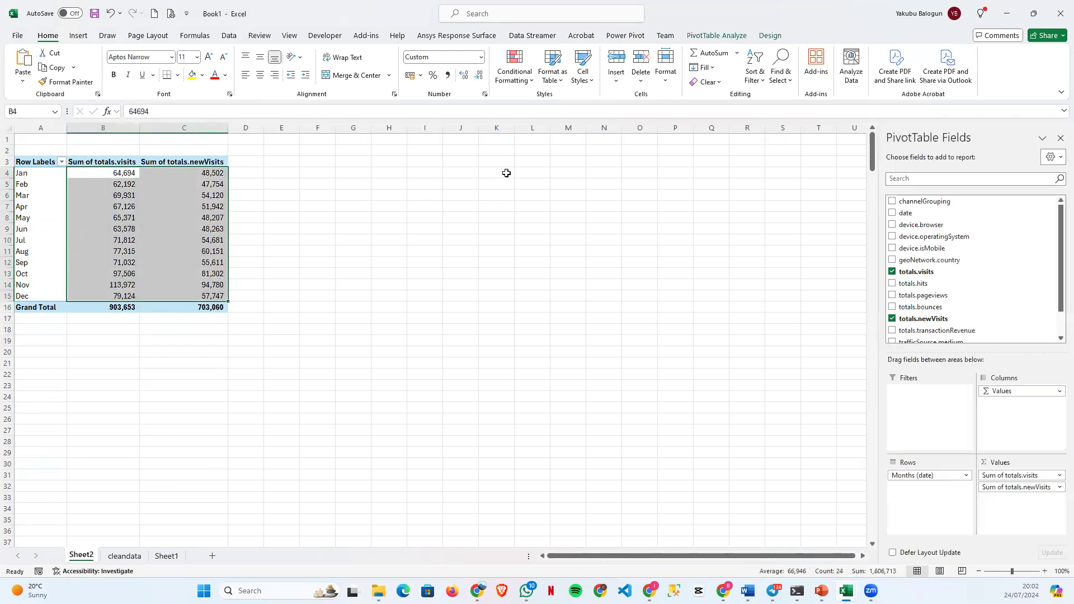
{"action": "left_click", "coordinate": [531, 83]}
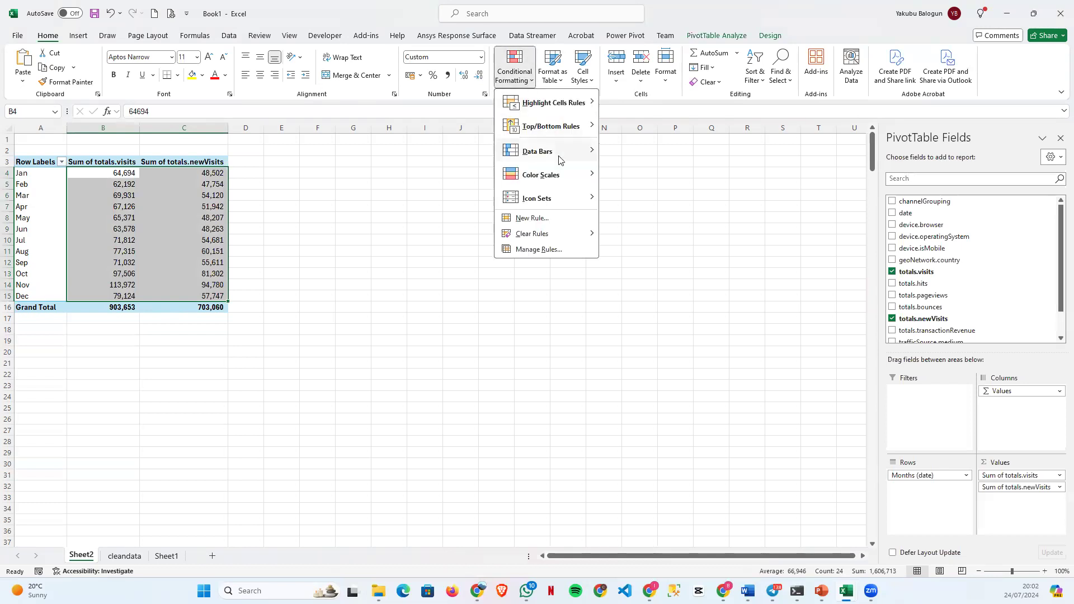
{"action": "mouse_move", "coordinate": [583, 157]}
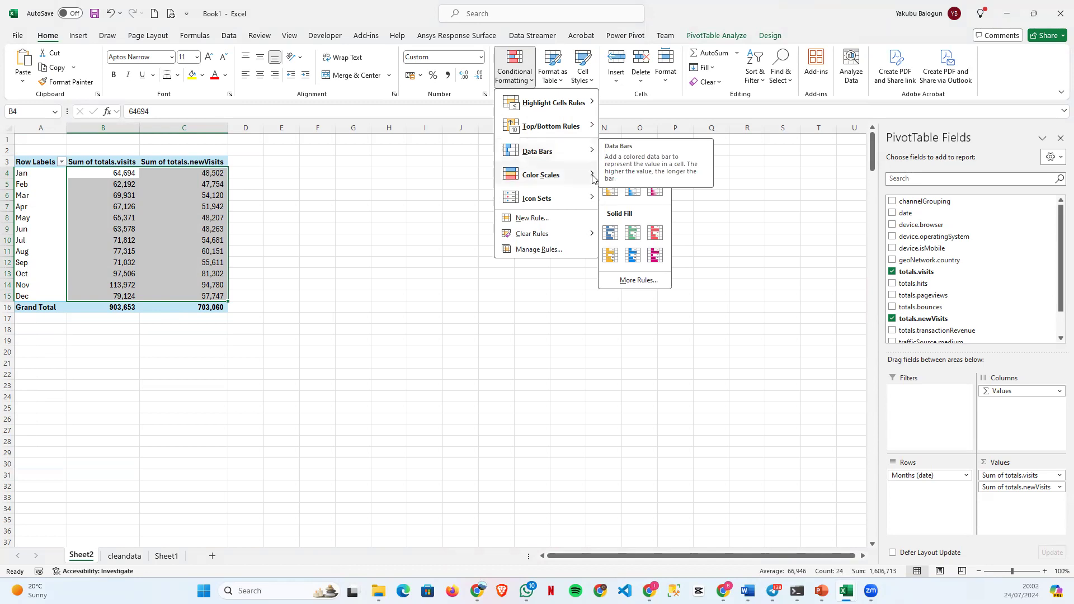
{"action": "mouse_move", "coordinate": [591, 178]}
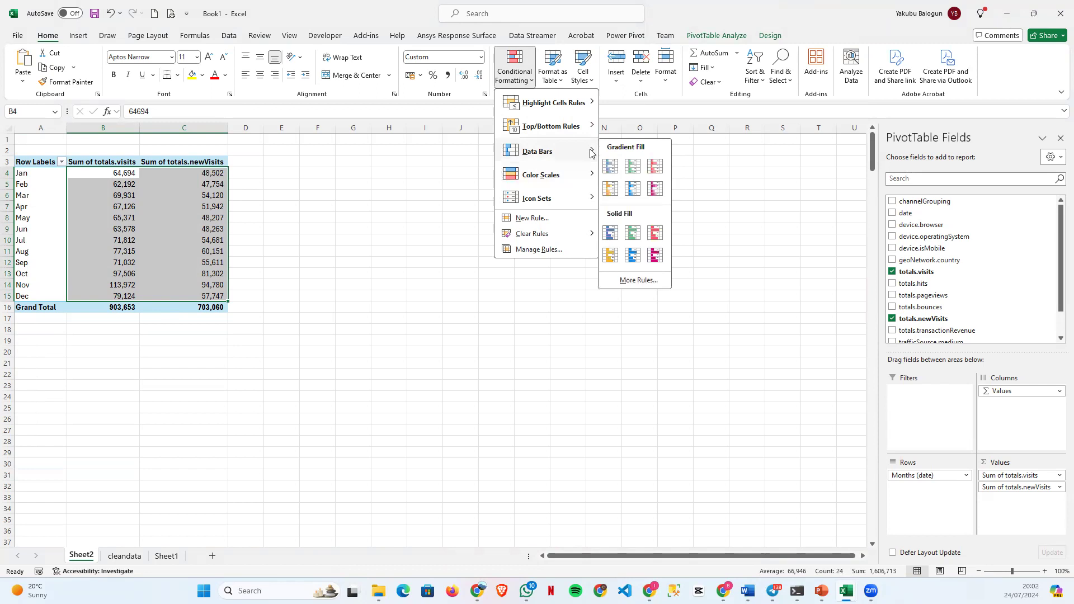
{"action": "left_click", "coordinate": [633, 166]}
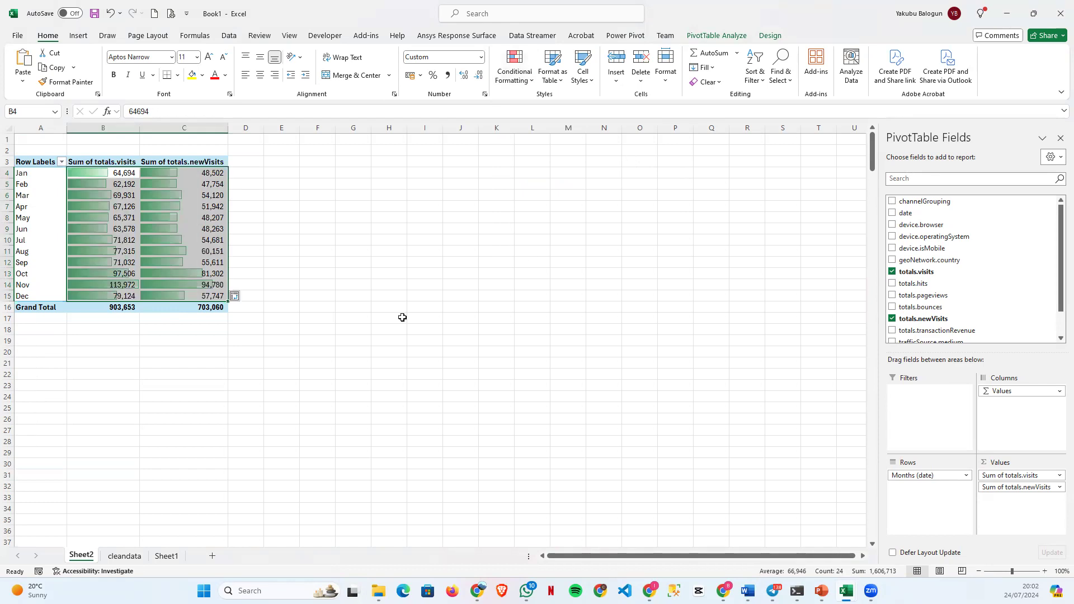
{"action": "left_click", "coordinate": [303, 276]}
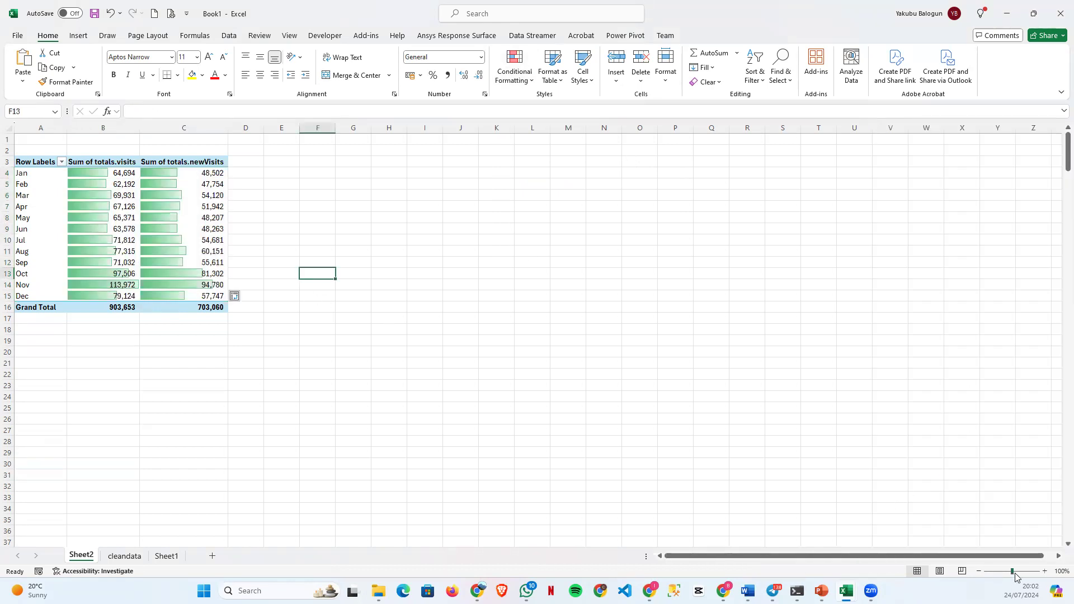
Enlarge the worksheet view to 130% and select a month label in the PivotTable to bring back its field list.
{"action": "left_click", "coordinate": [1044, 571]}
{"action": "left_click", "coordinate": [1044, 572]}
{"action": "left_click", "coordinate": [1044, 572]}
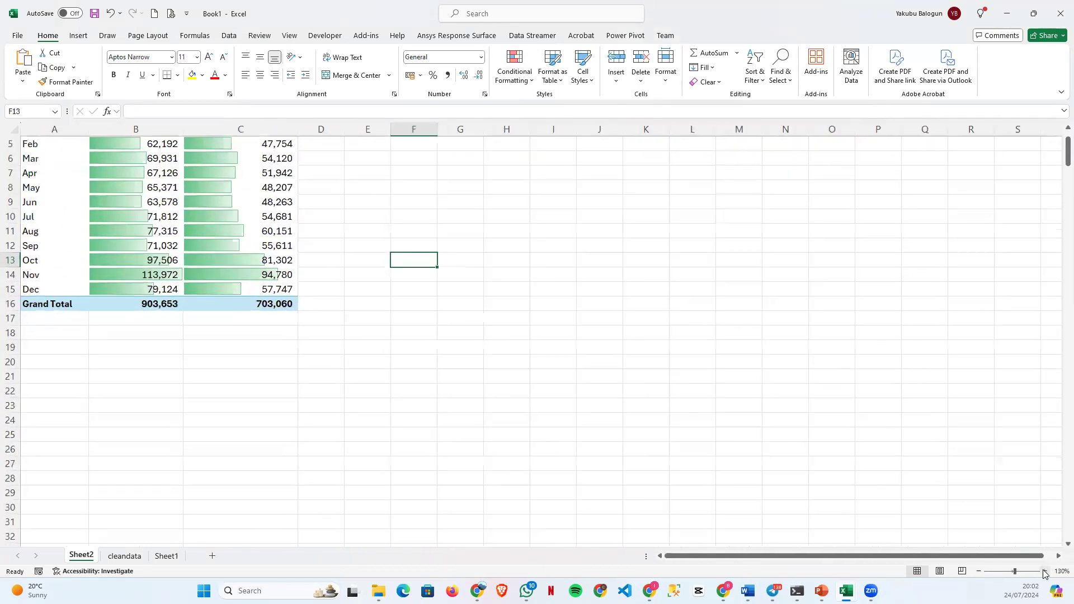
{"action": "scroll", "coordinate": [518, 440], "scroll_direction": "up", "scroll_amount": 2}
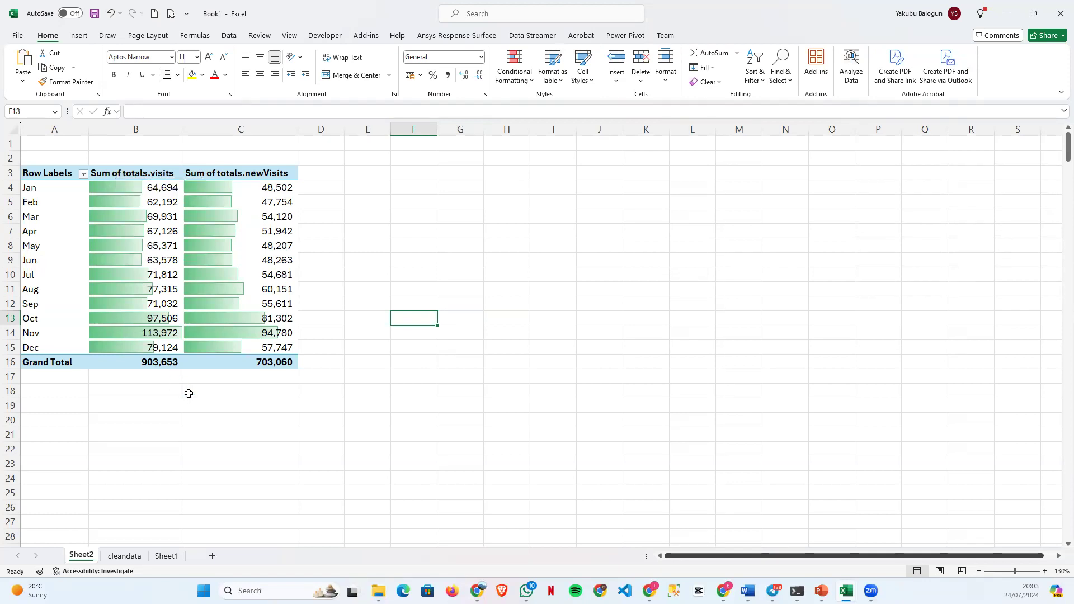
{"action": "left_click", "coordinate": [75, 246]}
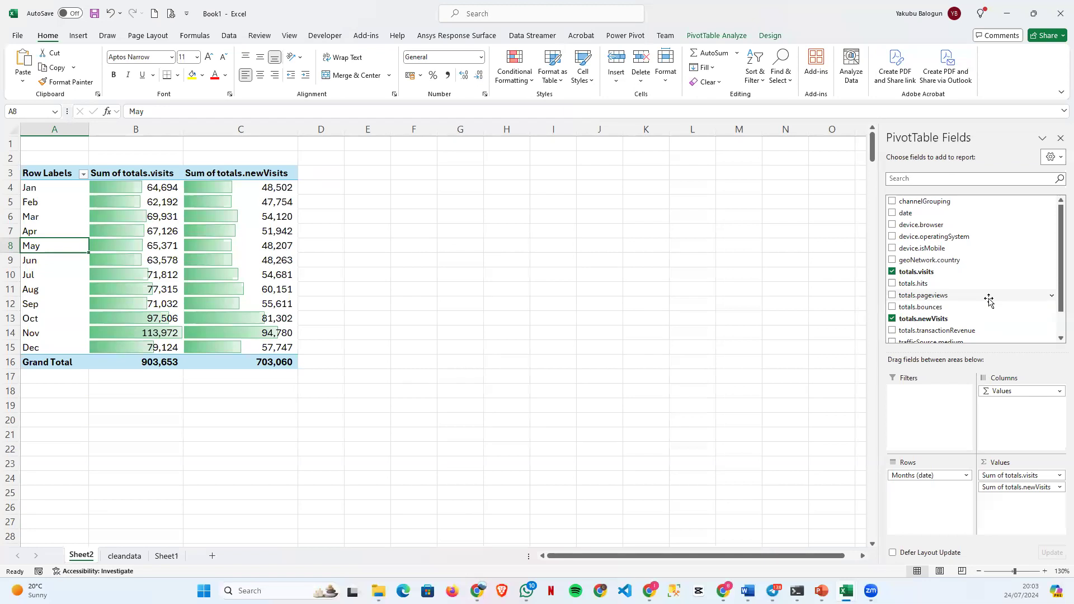
Add the totals.bounces field to the PivotTable's values beside visits and newVisits.
{"action": "left_click_drag", "start_coordinate": [956, 312], "coordinate": [1036, 511]}
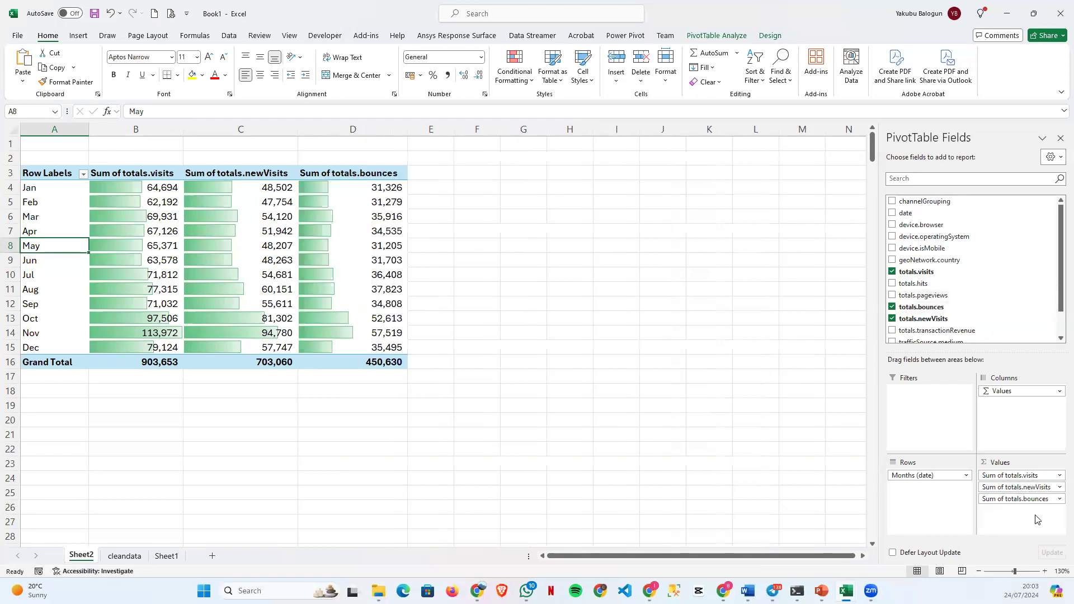
{"action": "mouse_move", "coordinate": [373, 336]}
{"action": "mouse_move", "coordinate": [96, 258]}
Rename the PivotTable worksheet as MatrixTable.
{"action": "right_click", "coordinate": [82, 555]}
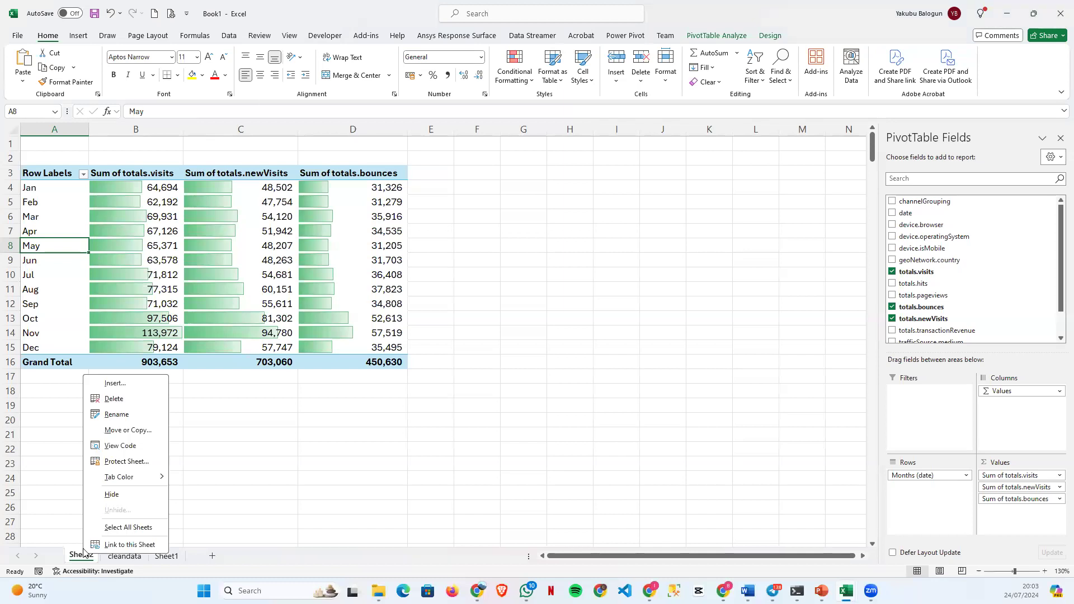
{"action": "left_click", "coordinate": [116, 415]}
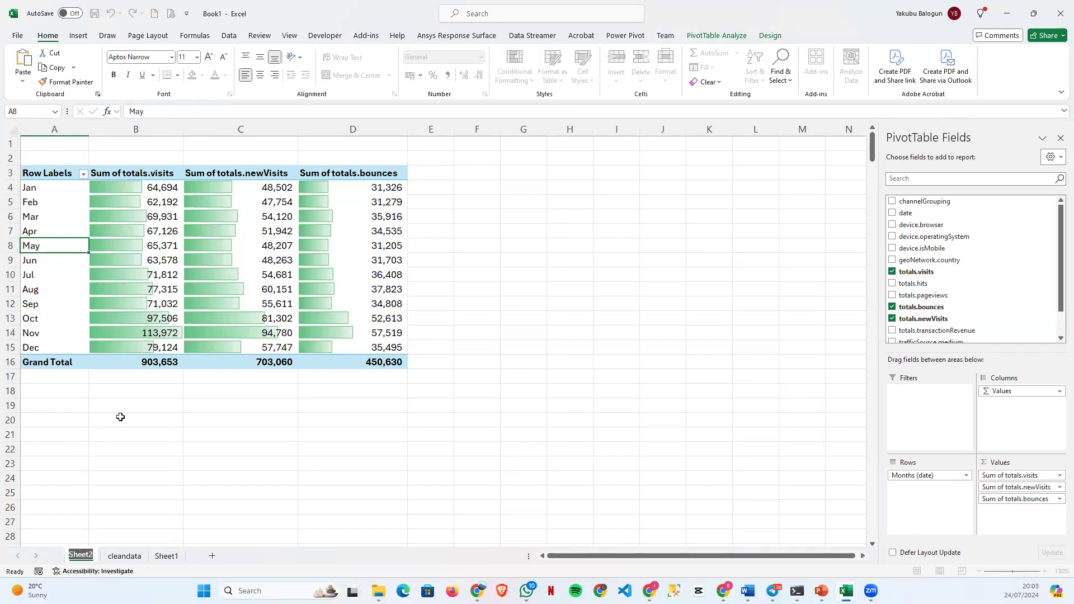
{"action": "type", "text": "Matri"}
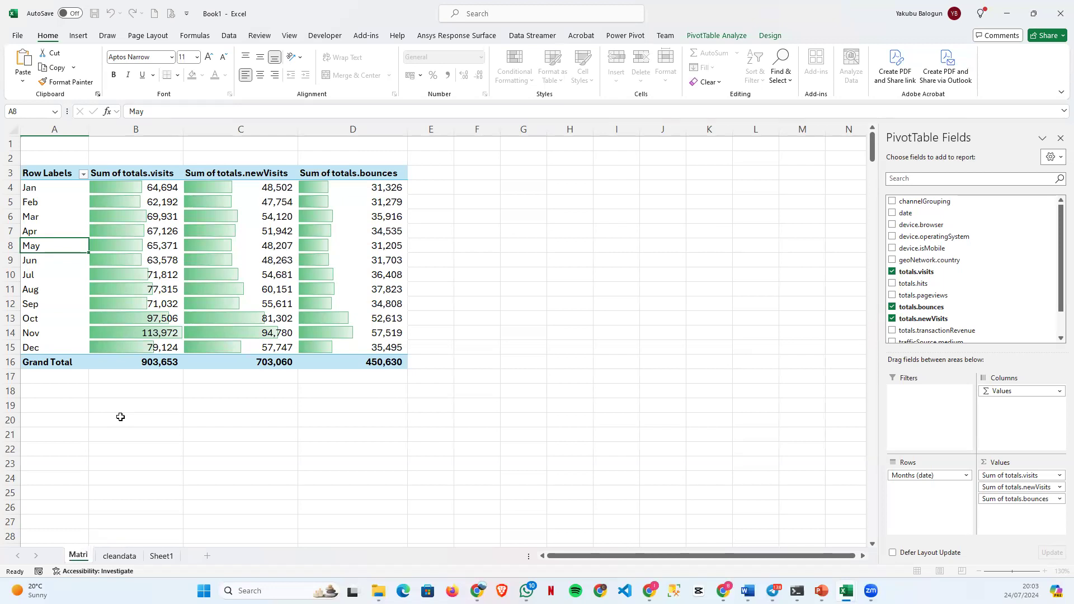
{"action": "type", "text": "xTable"}
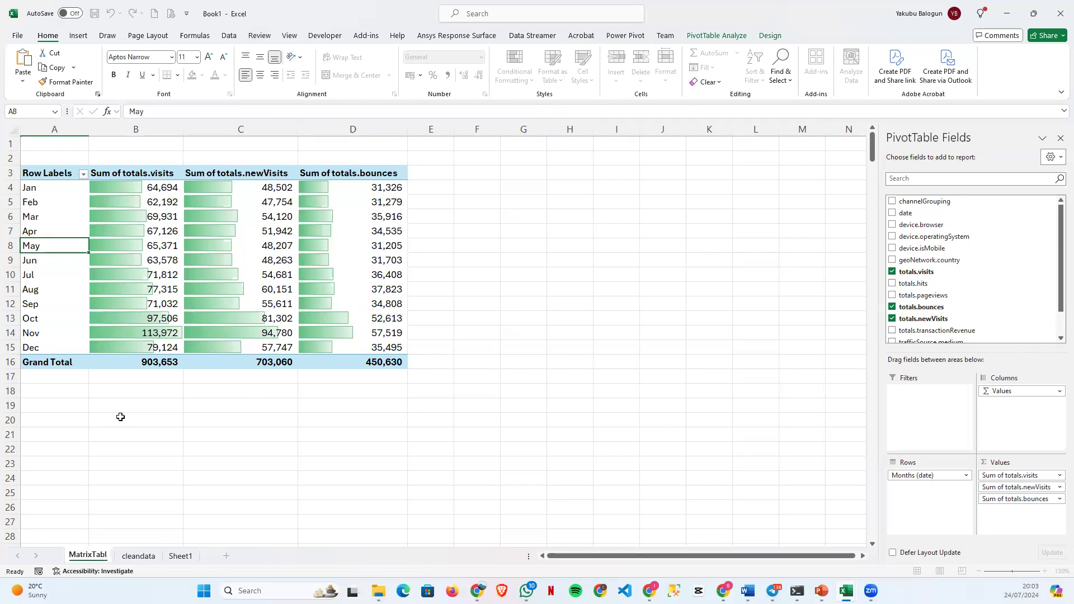
{"action": "key", "text": "Return"}
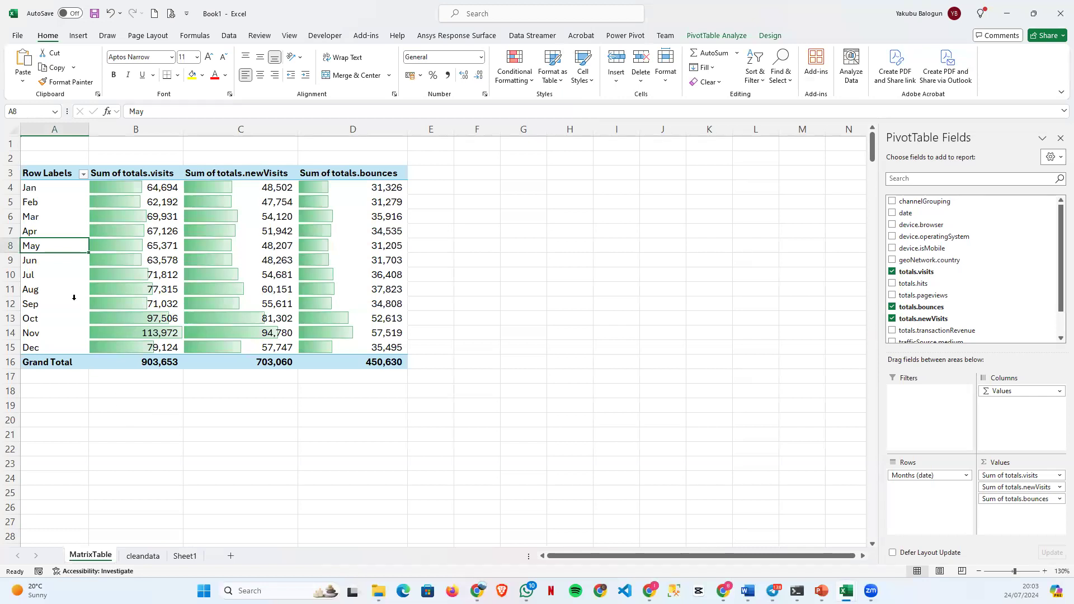
Insert a clustered column PivotChart of the monthly visits, newVisits and bounces from the PivotTable.
{"action": "left_click", "coordinate": [110, 365]}
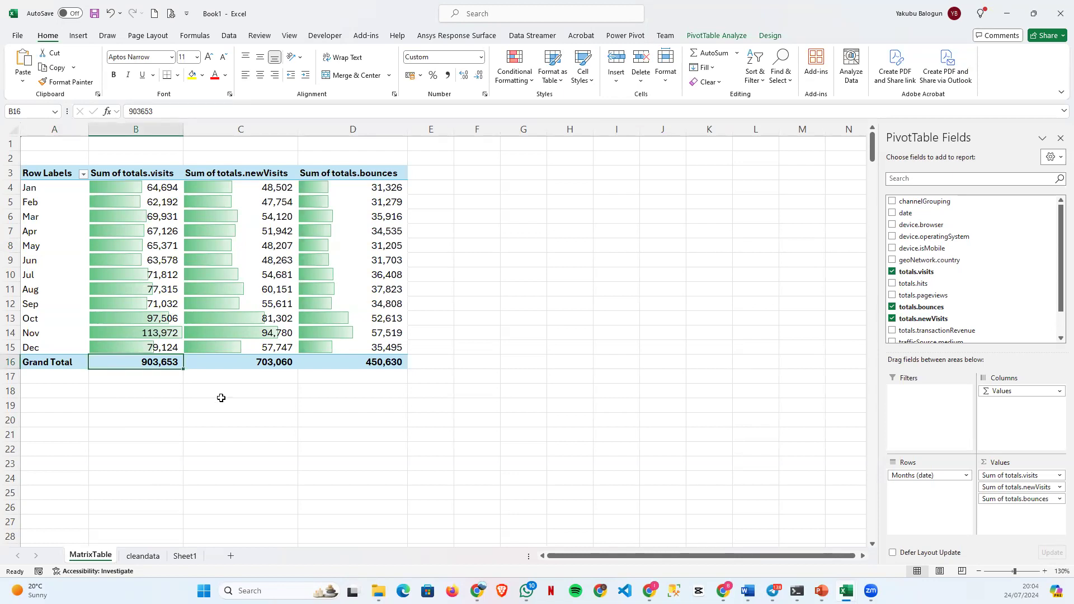
{"action": "left_click", "coordinate": [351, 245]}
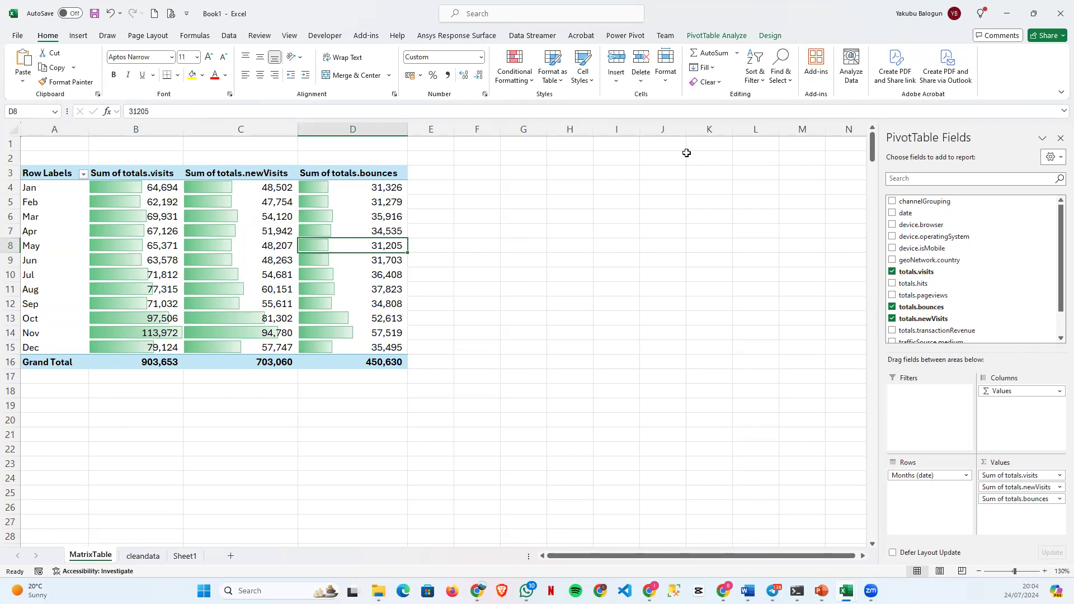
{"action": "left_click", "coordinate": [711, 36]}
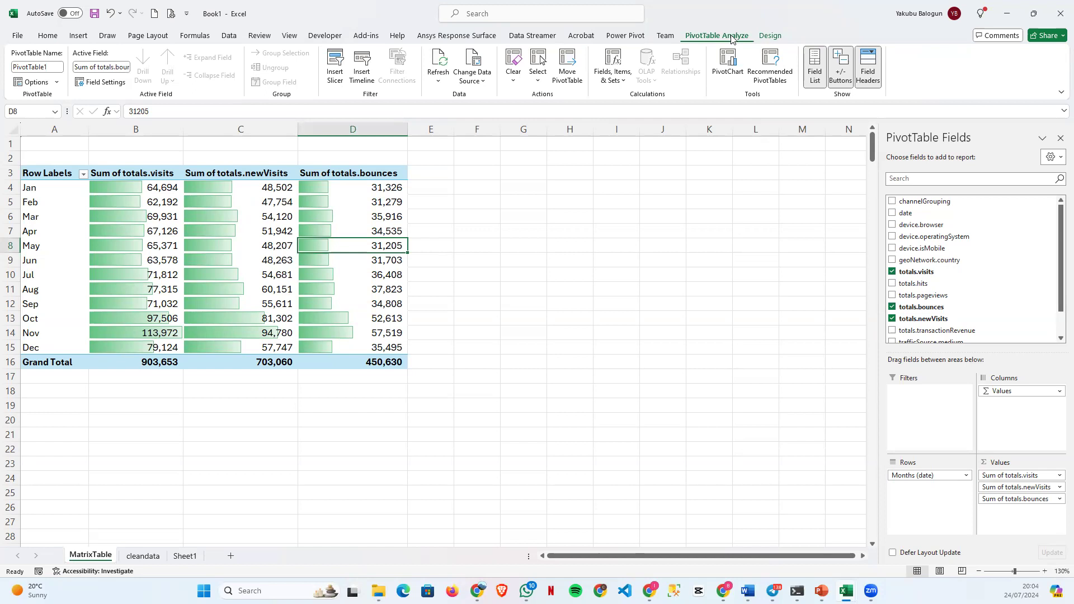
{"action": "left_click", "coordinate": [729, 60]}
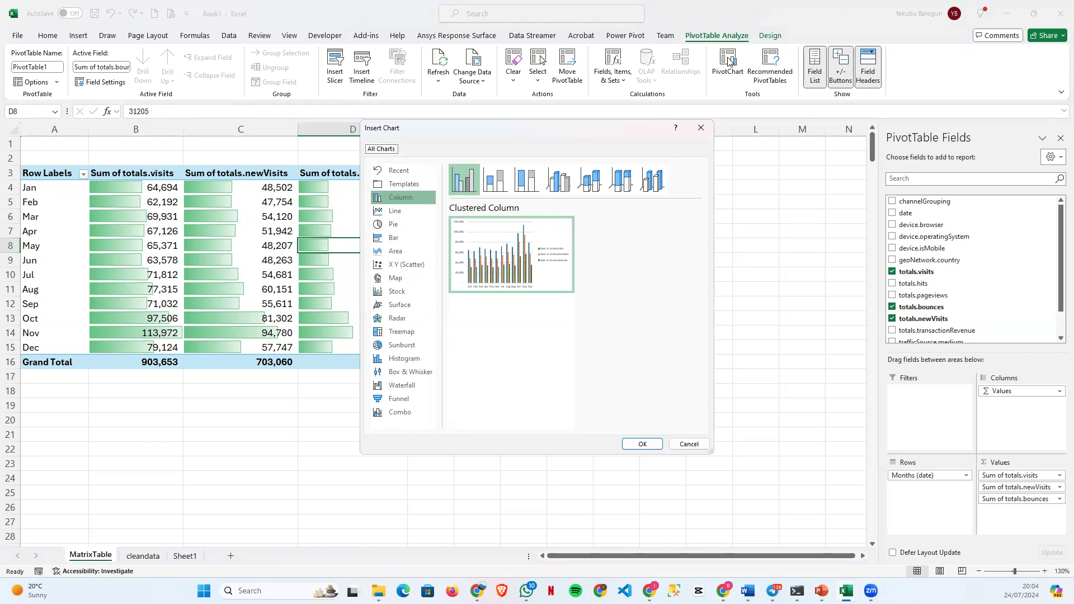
{"action": "mouse_move", "coordinate": [529, 277]}
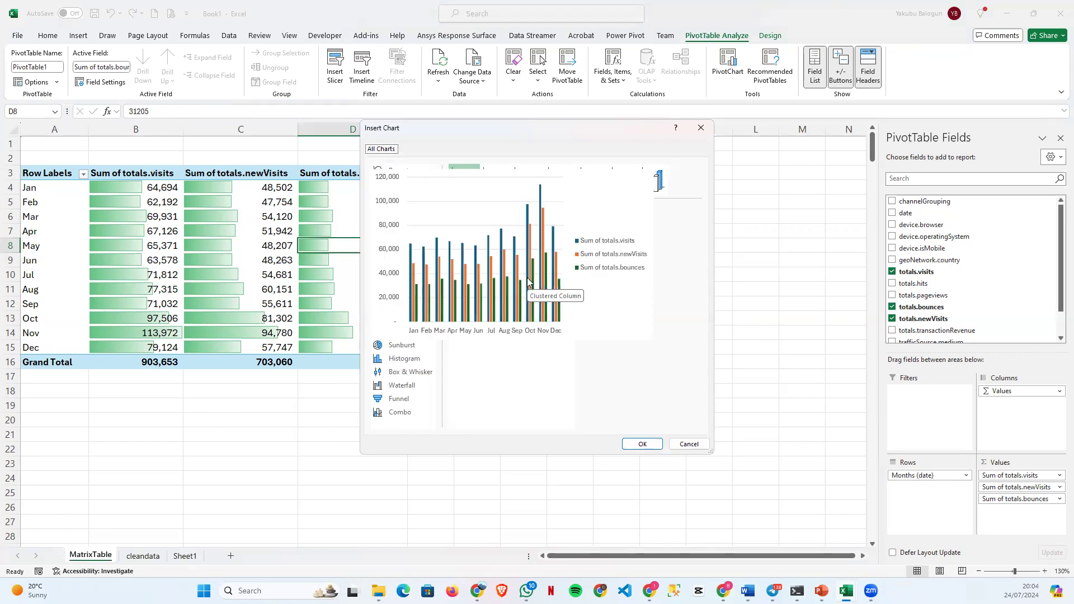
{"action": "left_click", "coordinate": [398, 211]}
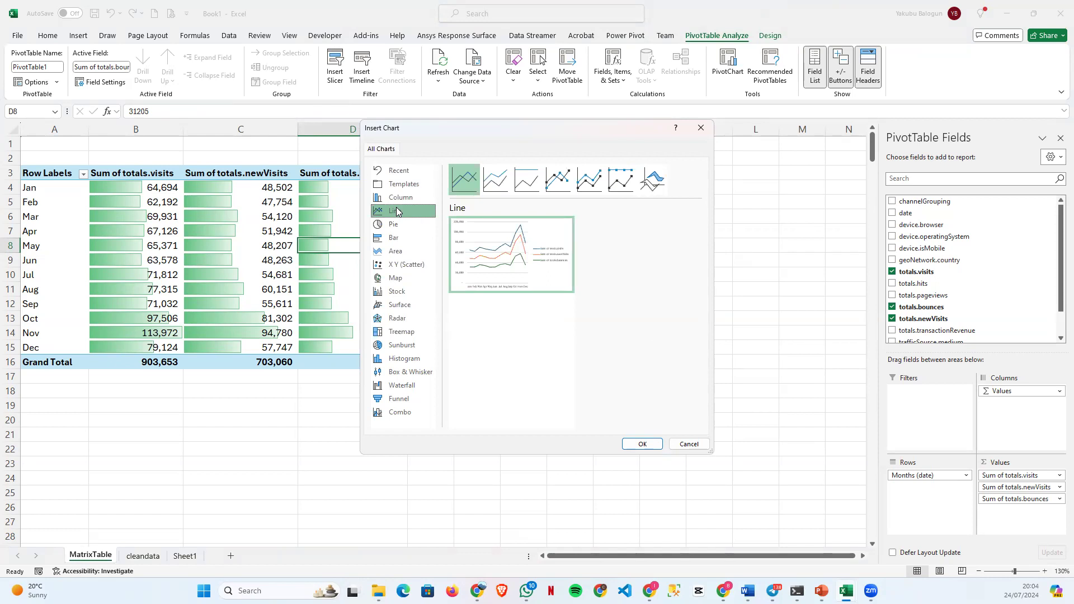
{"action": "left_click", "coordinate": [401, 200]}
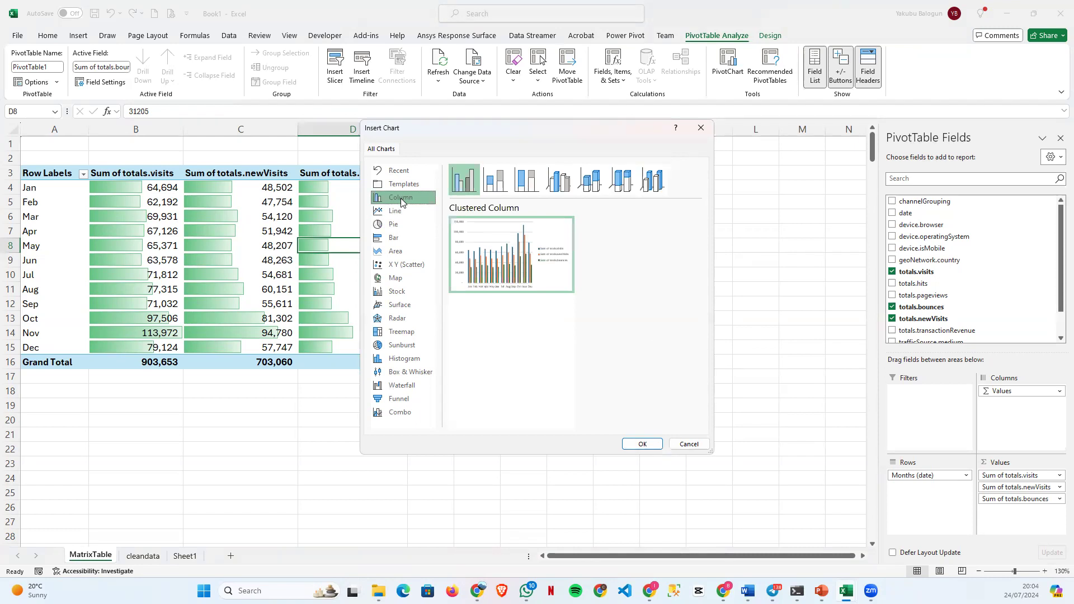
{"action": "mouse_move", "coordinate": [503, 267]}
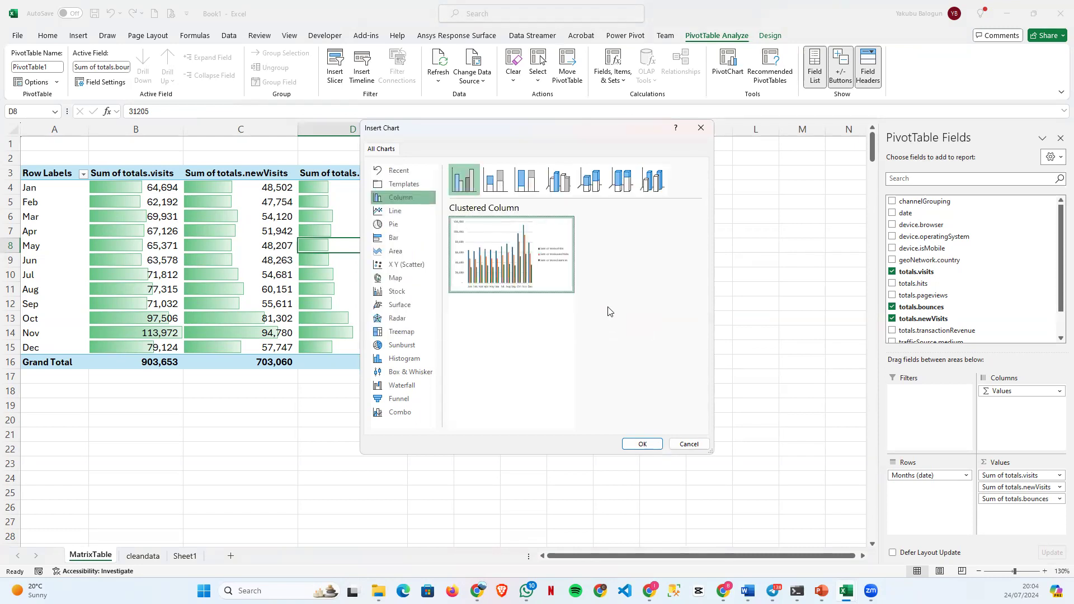
{"action": "left_click", "coordinate": [642, 445]}
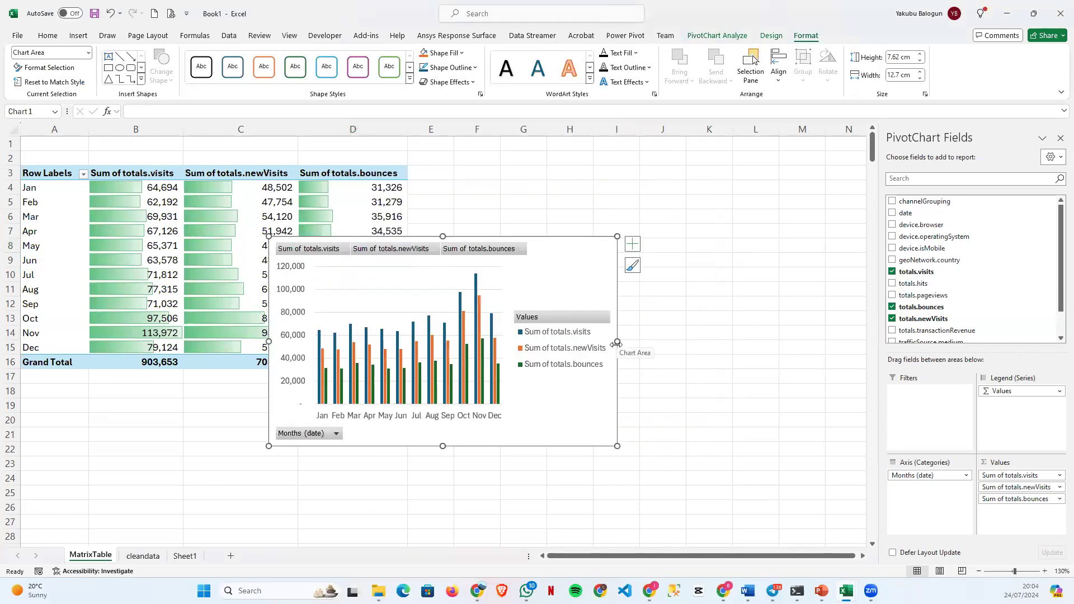
Move the PivotChart towards the sheet's empty columns and widen it to about 19.7 cm.
{"action": "left_click_drag", "start_coordinate": [614, 343], "coordinate": [779, 352]}
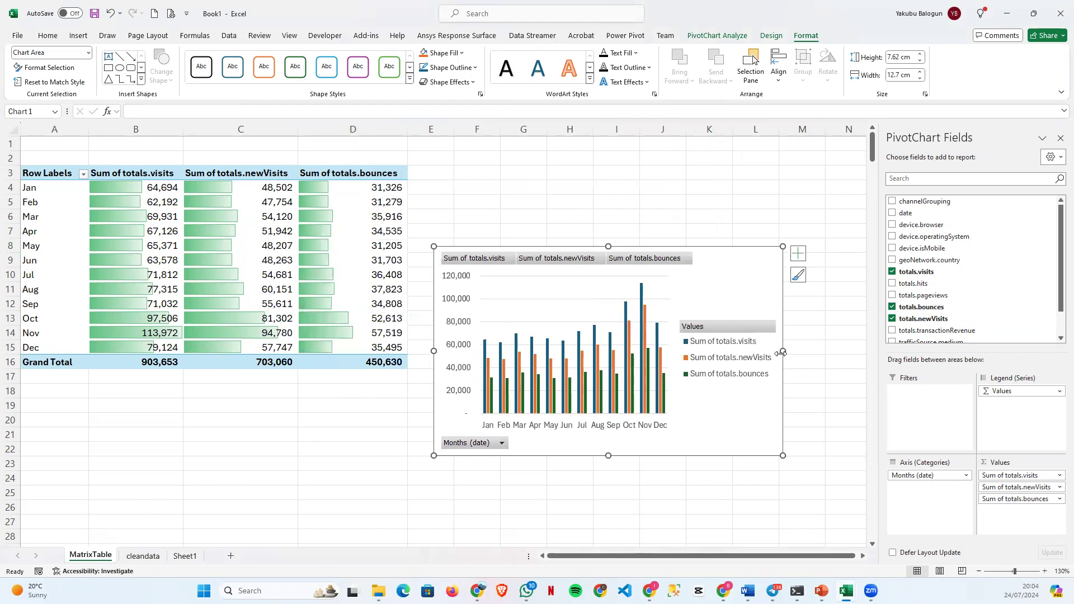
{"action": "left_click_drag", "start_coordinate": [848, 352], "coordinate": [854, 352]}
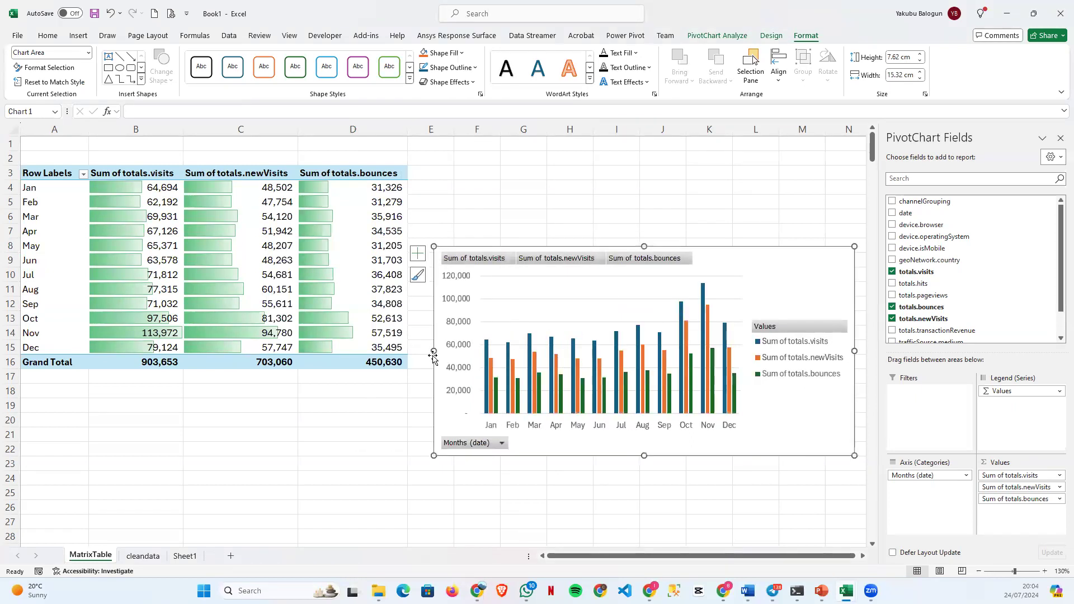
{"action": "left_click_drag", "start_coordinate": [434, 351], "coordinate": [313, 351]}
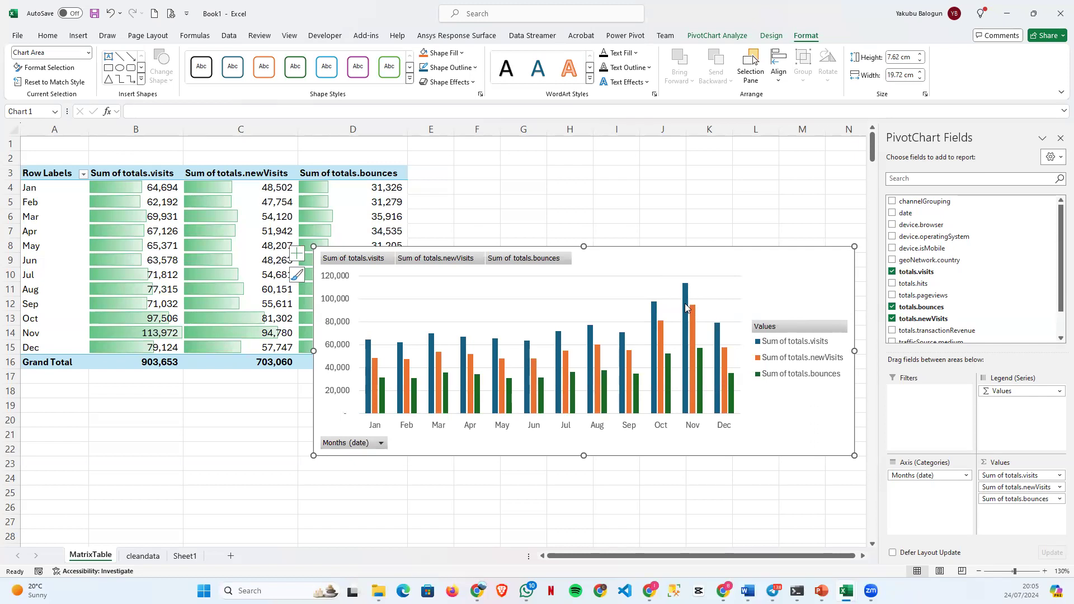
{"action": "mouse_move", "coordinate": [685, 301]}
{"action": "mouse_move", "coordinate": [385, 386]}
{"action": "mouse_move", "coordinate": [702, 357]}
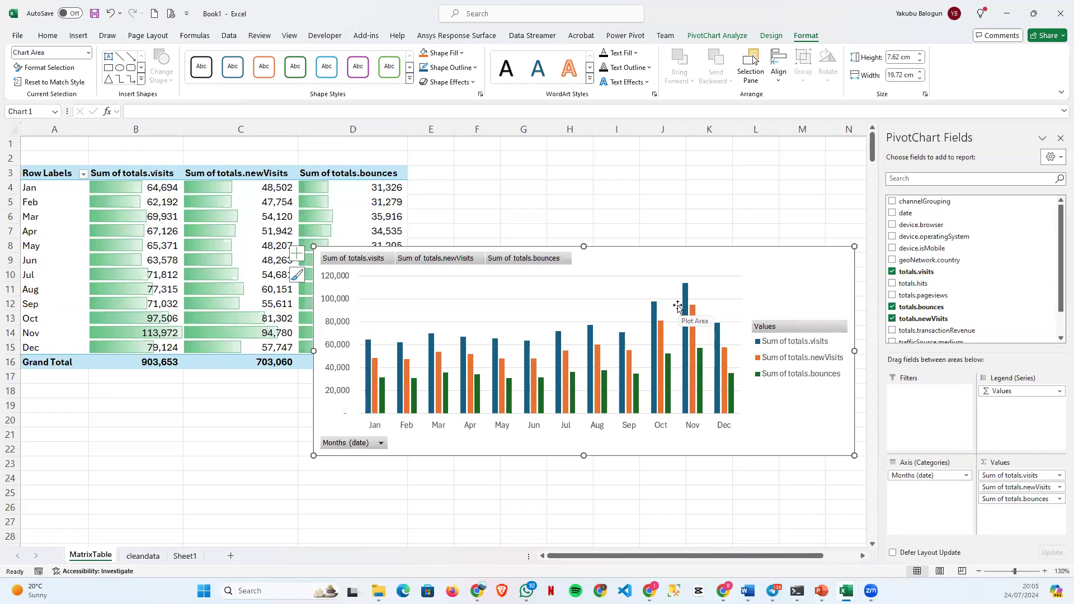
Hide all field buttons on the PivotChart and shift the chart slightly up and to the left.
{"action": "left_click", "coordinate": [374, 263]}
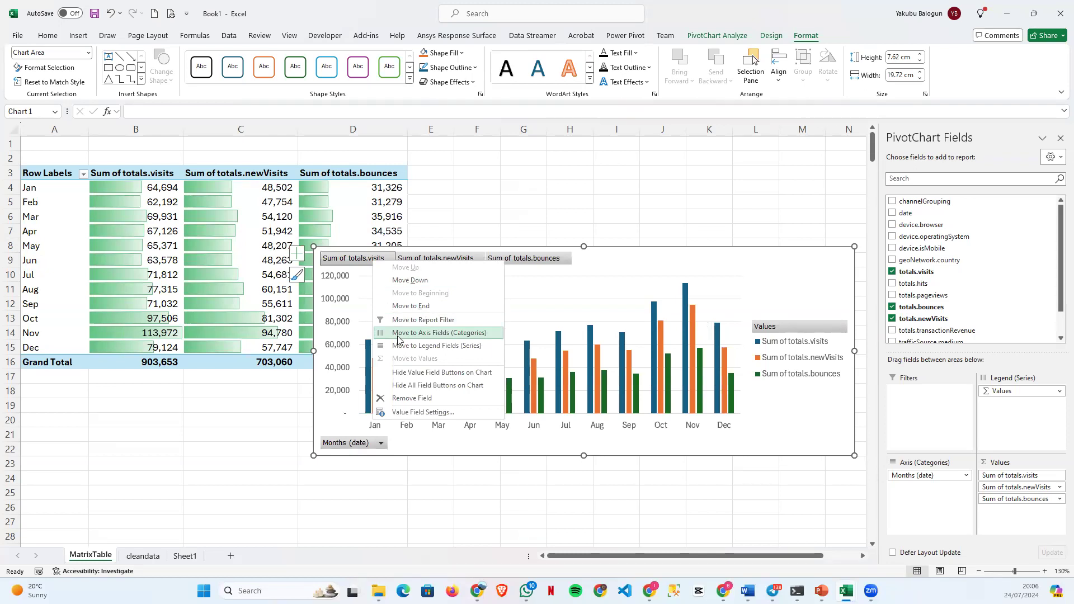
{"action": "left_click", "coordinate": [399, 386]}
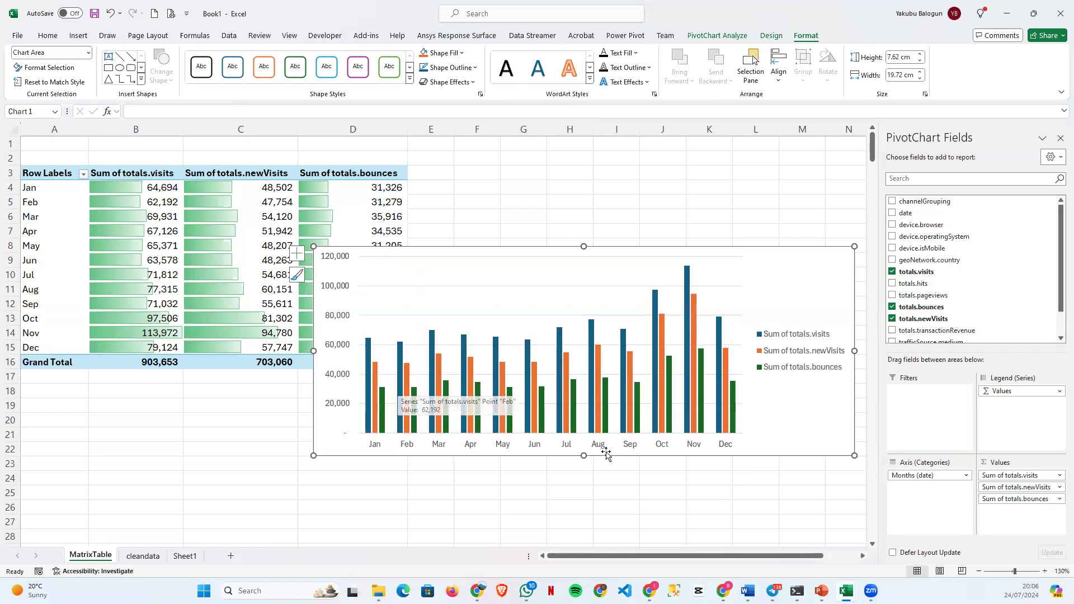
{"action": "left_click_drag", "start_coordinate": [791, 269], "coordinate": [733, 251]}
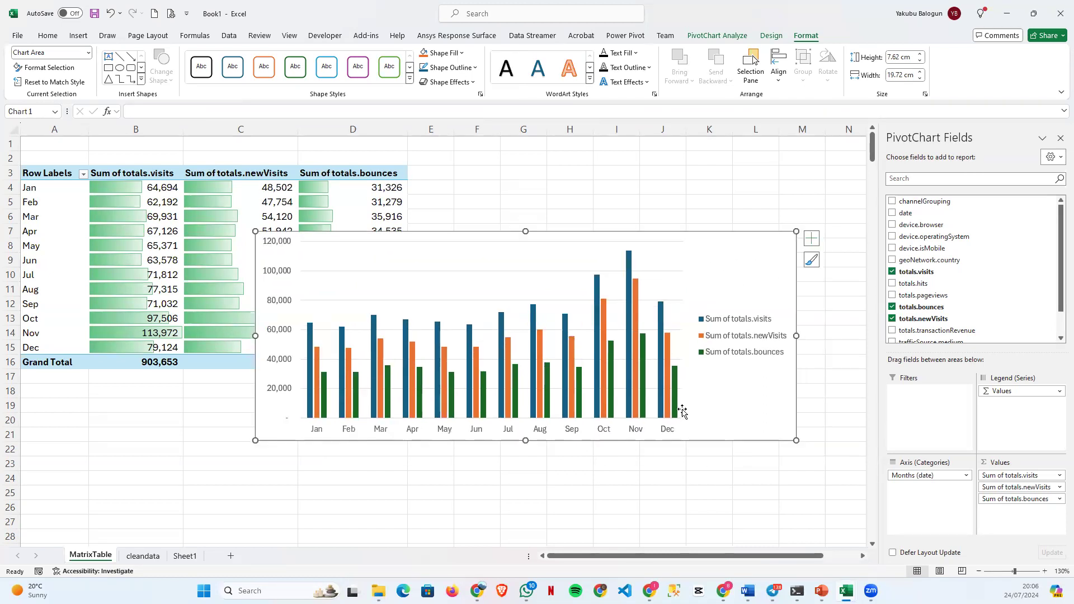
Add a chart title to the PivotChart reading "Sum of Visits and bounce with time", leaving the axis titles off.
{"action": "left_click", "coordinate": [812, 261]}
{"action": "left_click", "coordinate": [811, 238]}
{"action": "left_click", "coordinate": [838, 264]}
{"action": "left_click", "coordinate": [838, 264]}
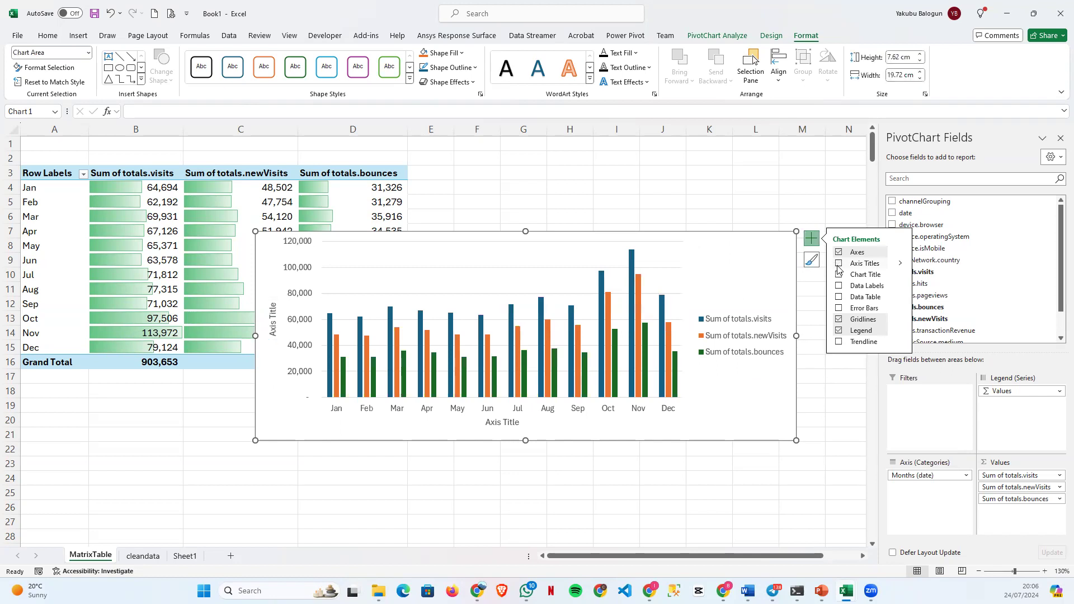
{"action": "left_click", "coordinate": [839, 275]}
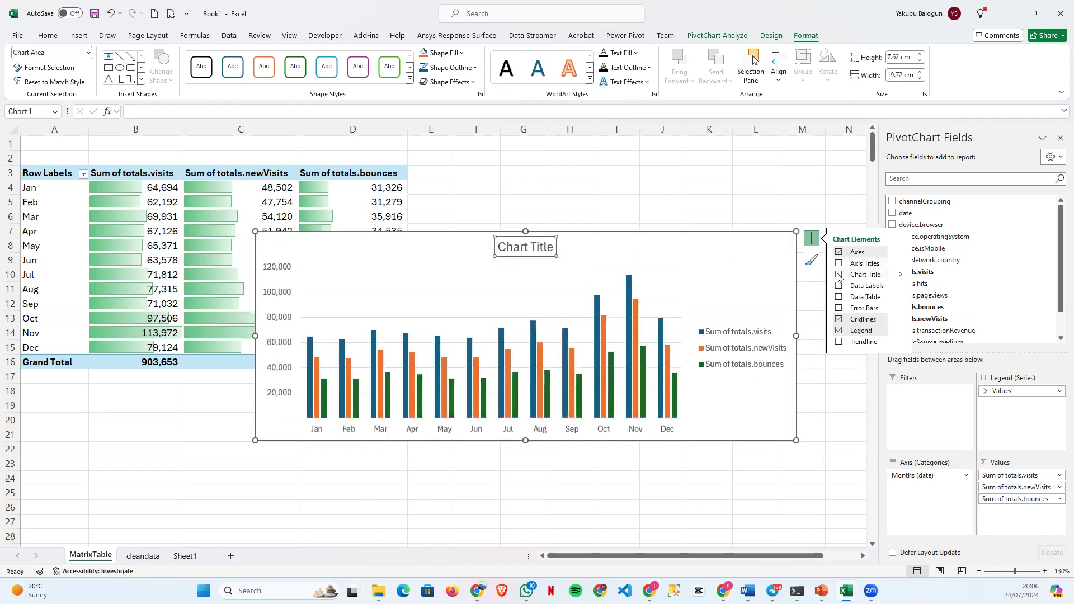
{"action": "triple_click", "coordinate": [537, 250]}
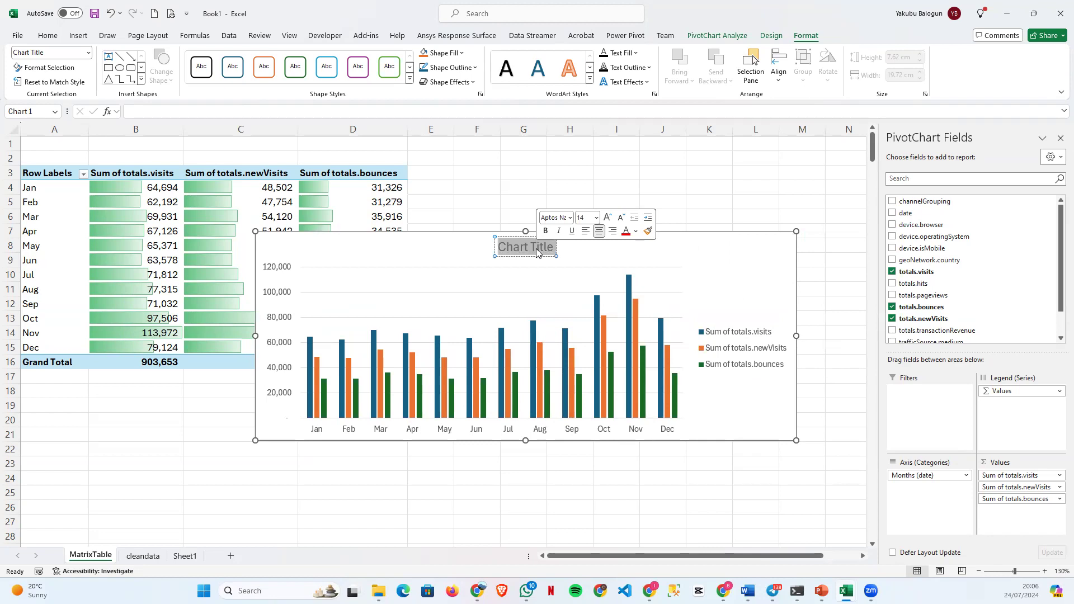
{"action": "type", "text": "S"}
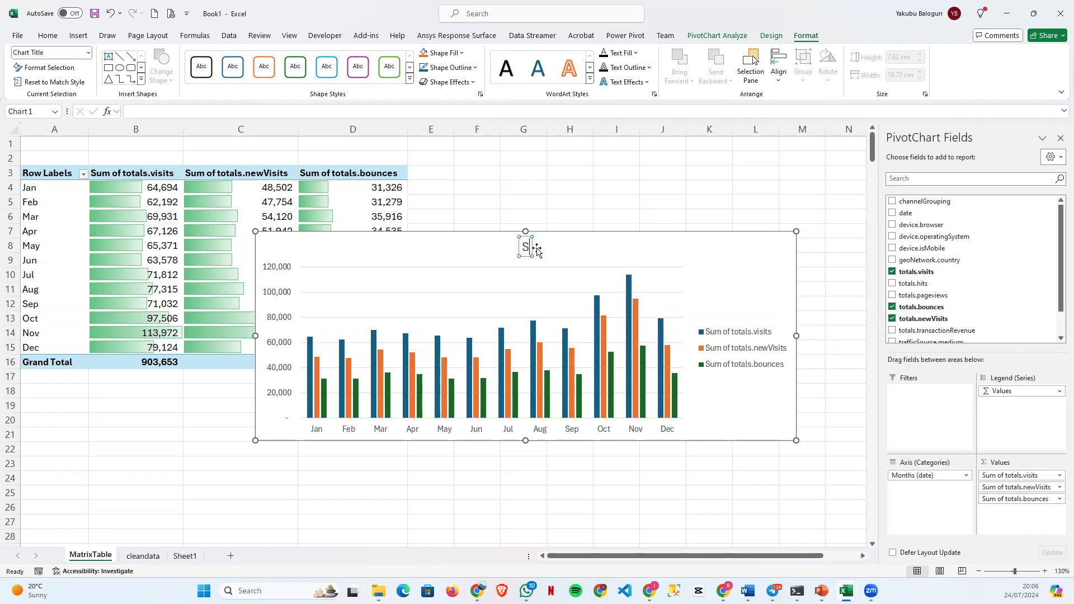
{"action": "type", "text": "um of"}
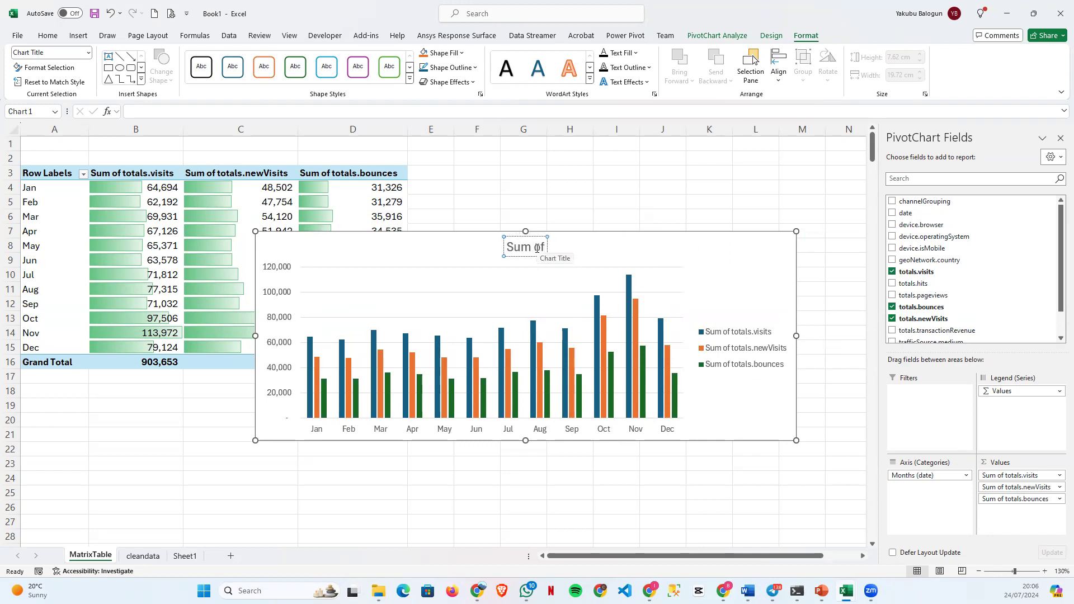
{"action": "type", "text": " Visits and bounce with time"}
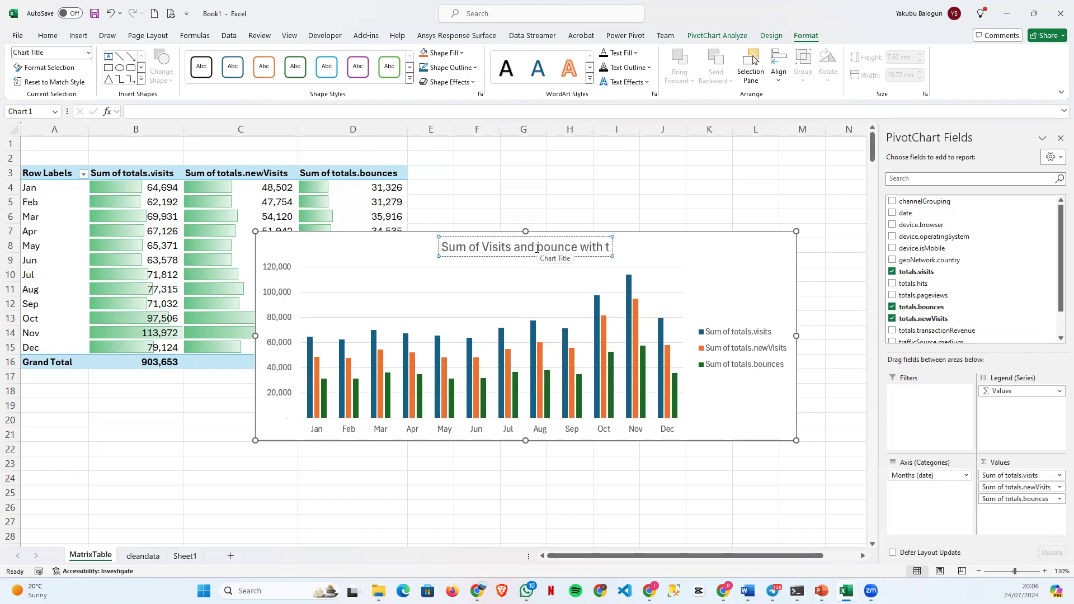
{"action": "left_click", "coordinate": [656, 174]}
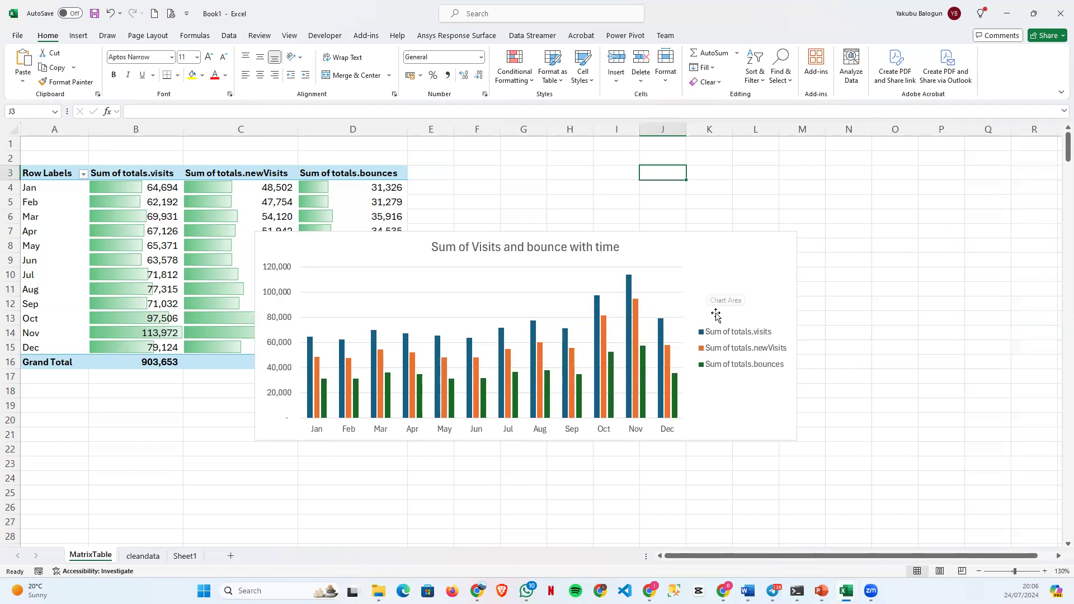
Move the PivotChart's legend inside the plot area, into the empty space above the early months' columns.
{"action": "left_click", "coordinate": [729, 339]}
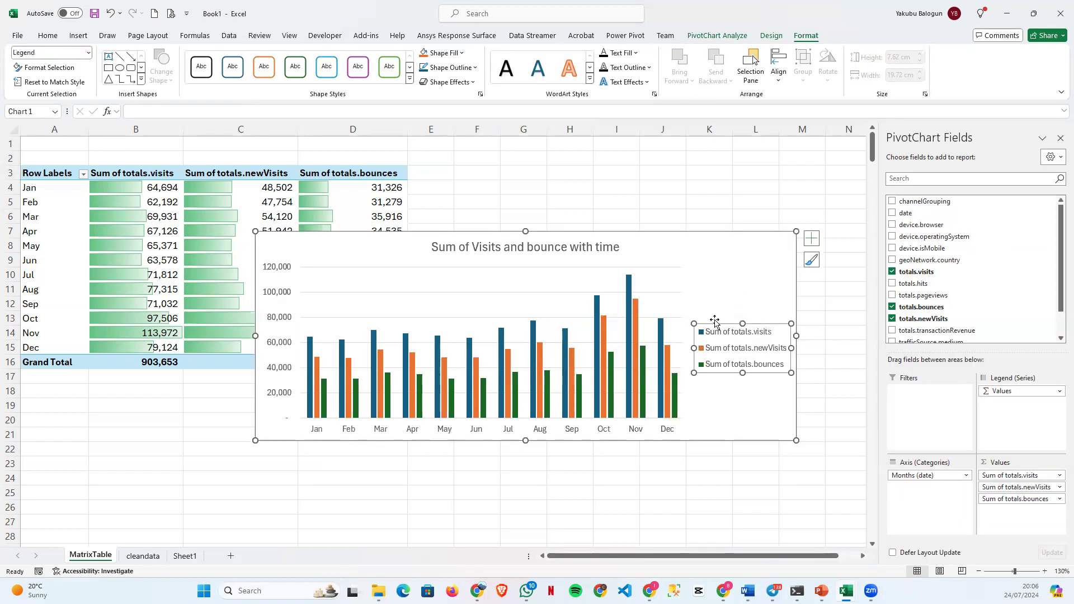
{"action": "mouse_move", "coordinate": [715, 323]}
{"action": "left_mouse_down"}
{"action": "mouse_move", "coordinate": [450, 297]}
{"action": "mouse_move", "coordinate": [716, 349]}
{"action": "mouse_move", "coordinate": [361, 296]}
{"action": "left_mouse_up"}
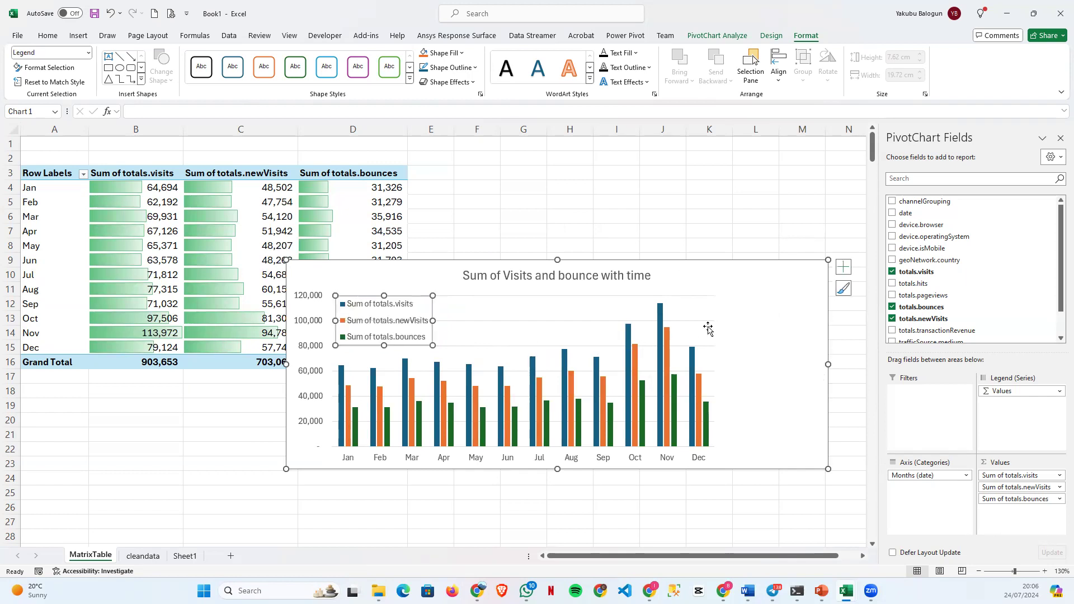
{"action": "left_click", "coordinate": [725, 336]}
Widen the plot area across the chart's free space and resize the PivotChart to about 16.4 cm wide and 8.4 cm high.
{"action": "left_click", "coordinate": [714, 315]}
{"action": "left_click_drag", "start_coordinate": [714, 373], "coordinate": [813, 381]}
{"action": "left_click_drag", "start_coordinate": [827, 471], "coordinate": [733, 495]}
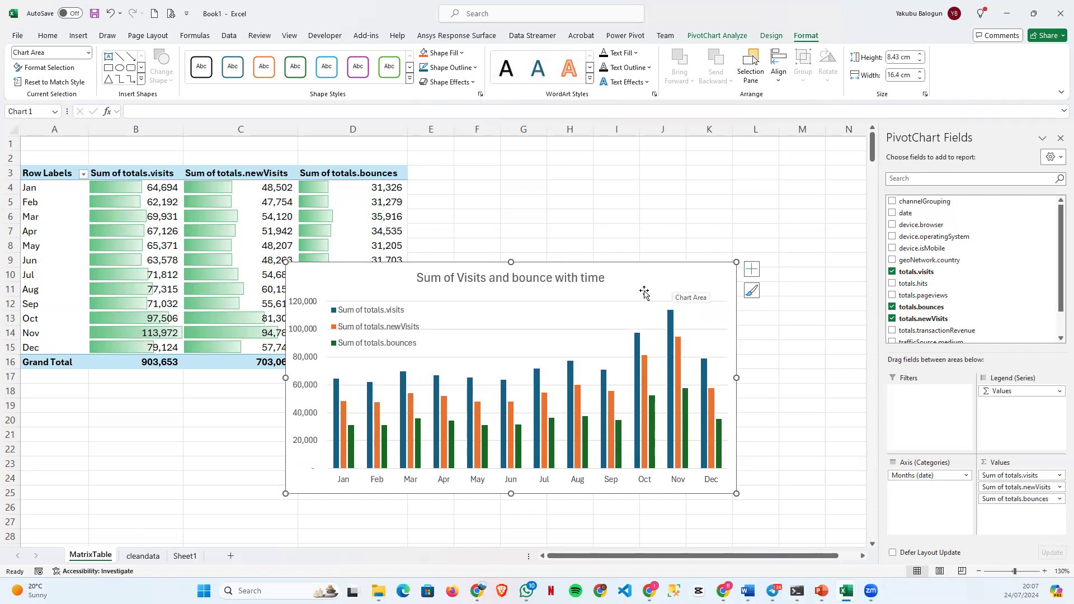
Copy the PivotChart and paste it into a new blank worksheet at cell D18.
{"action": "right_click", "coordinate": [632, 273]}
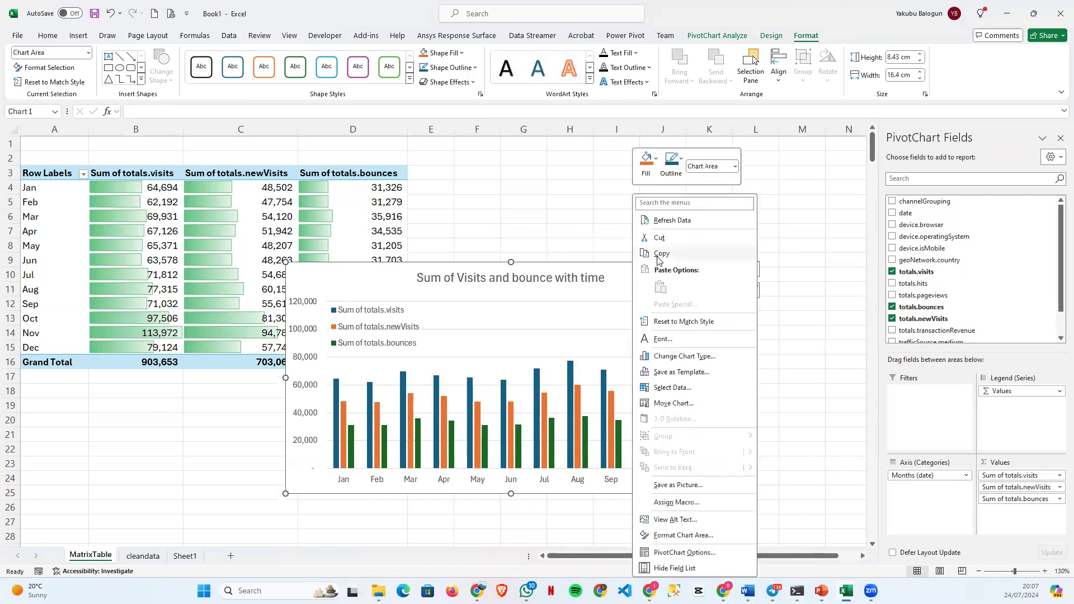
{"action": "left_click", "coordinate": [660, 254]}
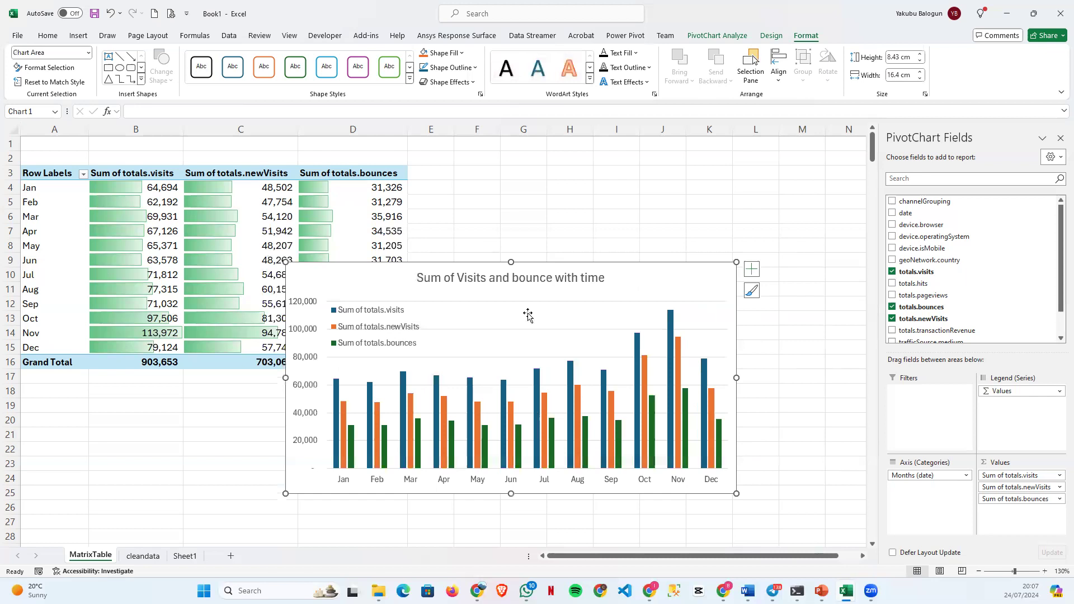
{"action": "left_click", "coordinate": [231, 556]}
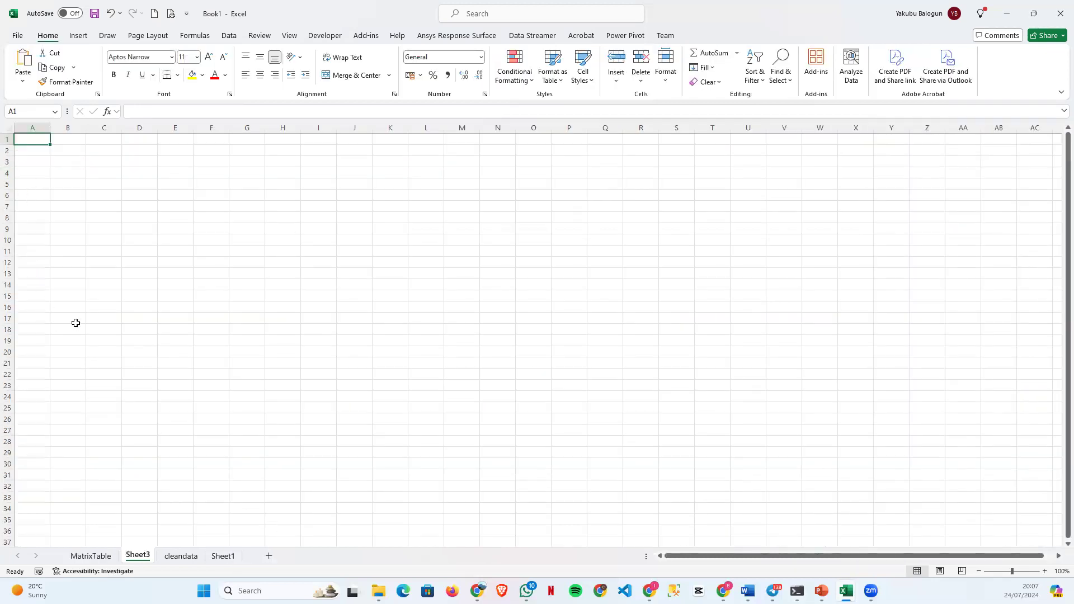
{"action": "right_click", "coordinate": [137, 330]}
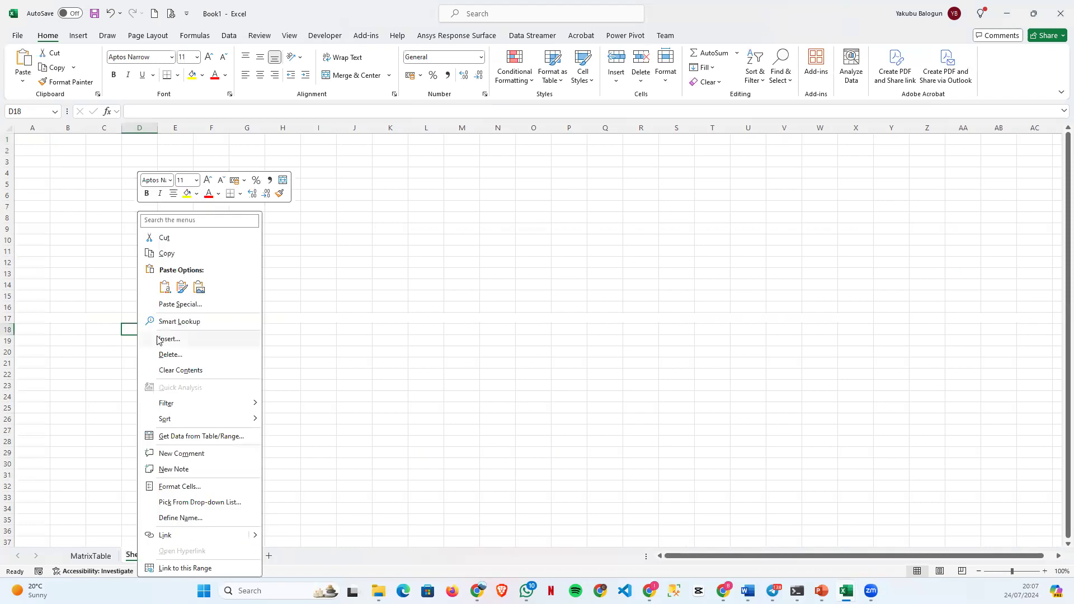
{"action": "left_click", "coordinate": [165, 287]}
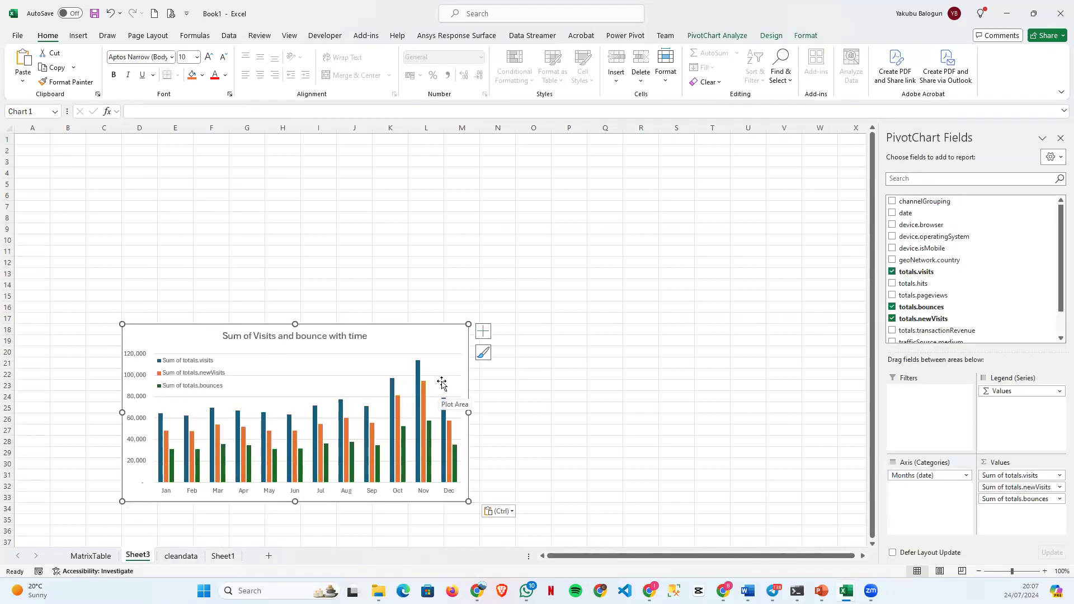
Move the original PivotChart on the MatrixTable sheet clear of the PivotTable, starting at column E beside the header row.
{"action": "left_click", "coordinate": [90, 555]}
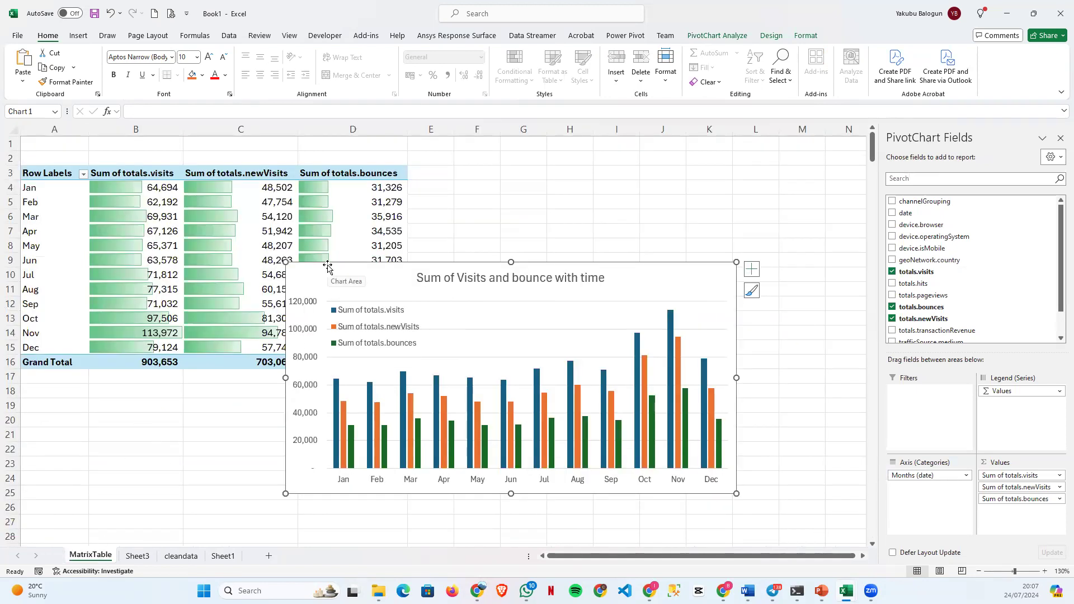
{"action": "left_click_drag", "start_coordinate": [323, 263], "coordinate": [451, 167]}
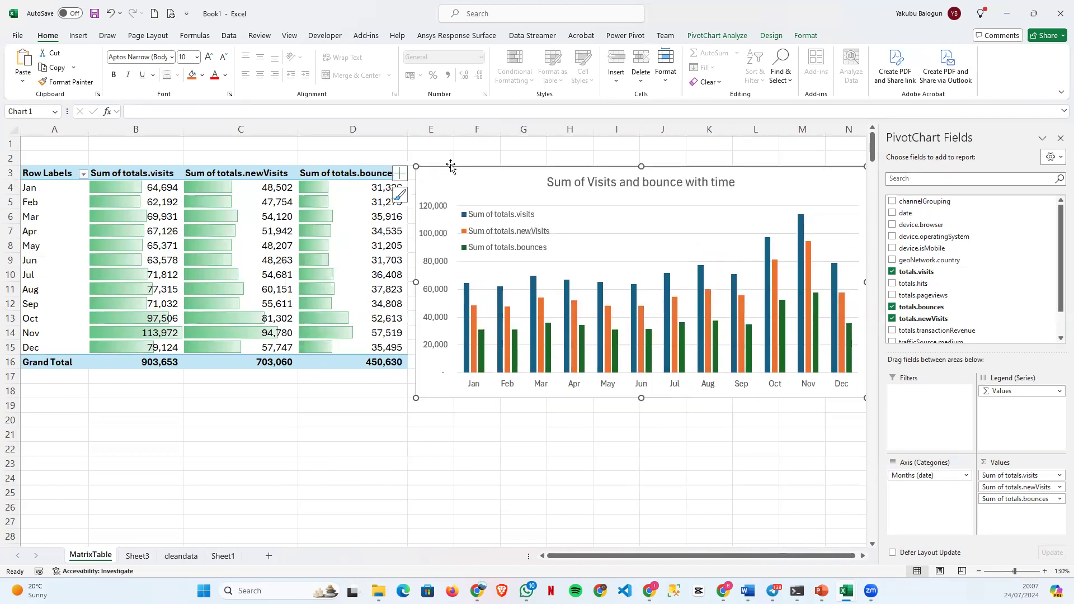
Delete the empty worksheet Sheet1 from the workbook.
{"action": "left_click", "coordinate": [138, 558]}
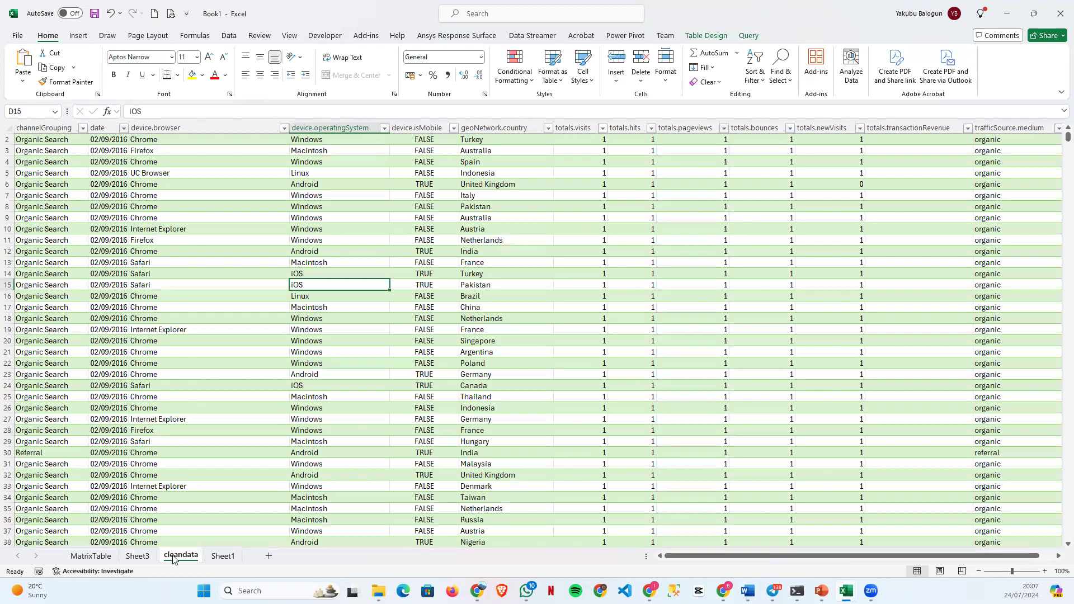
{"action": "left_click", "coordinate": [220, 555]}
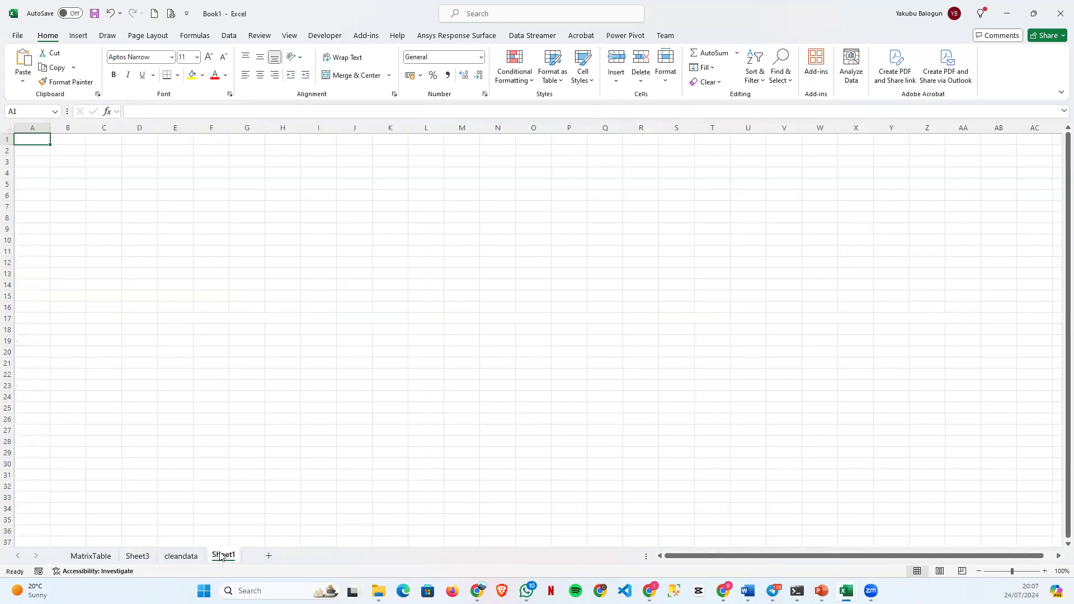
{"action": "right_click", "coordinate": [218, 558]}
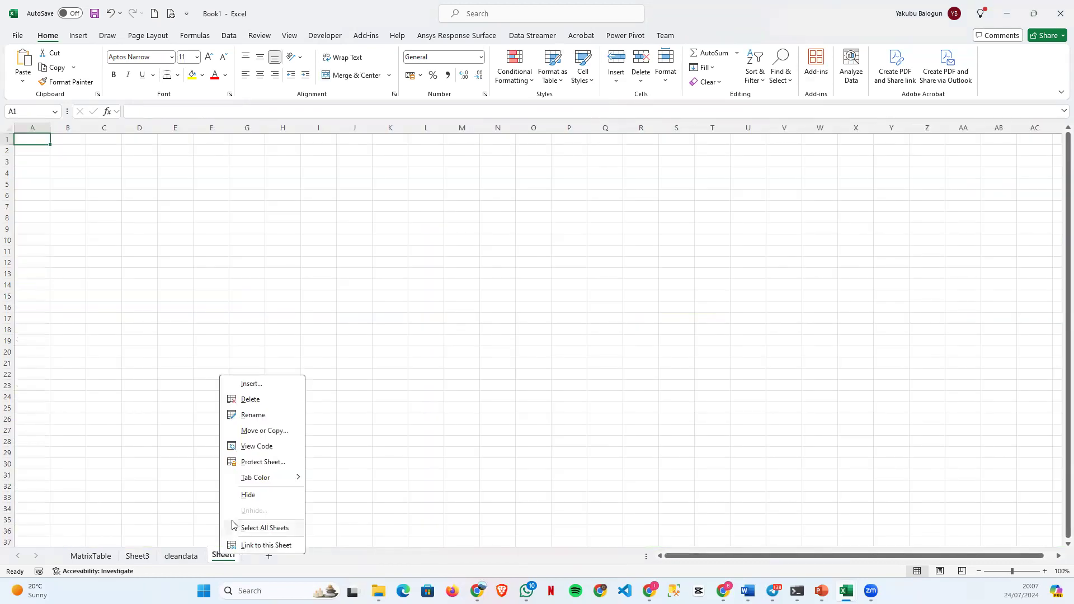
{"action": "left_click", "coordinate": [250, 400]}
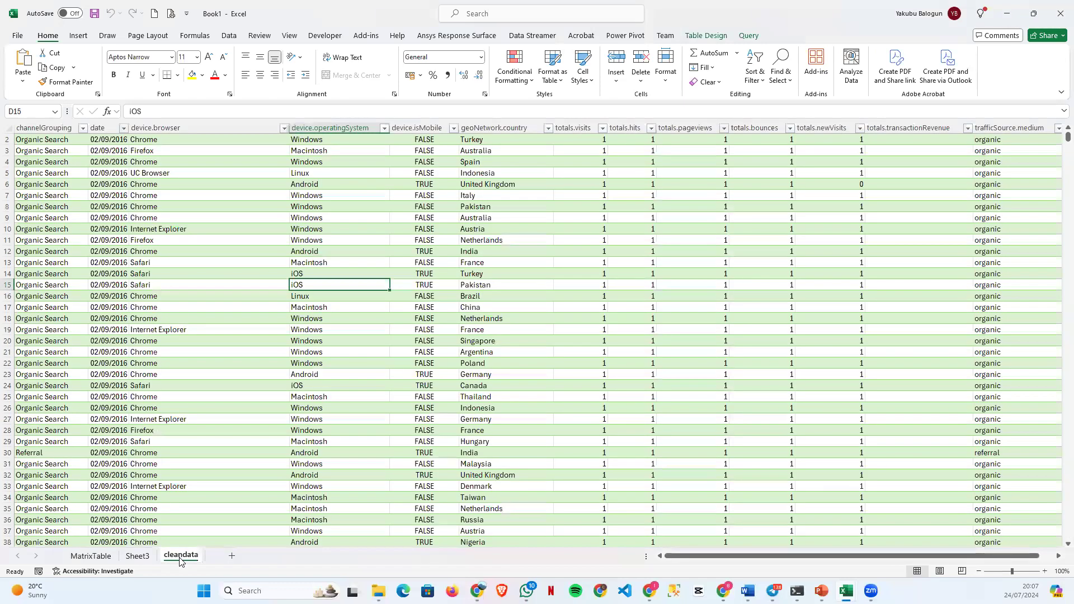
Create a second PivotTable from the cleandata table on a new worksheet.
{"action": "left_click", "coordinate": [186, 227]}
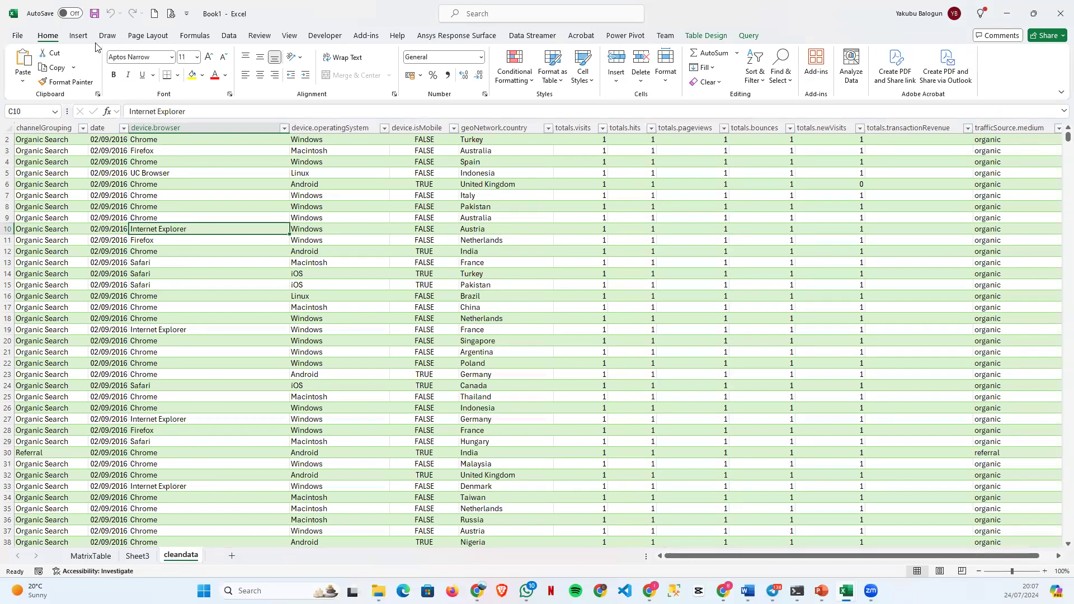
{"action": "left_click", "coordinate": [79, 36]}
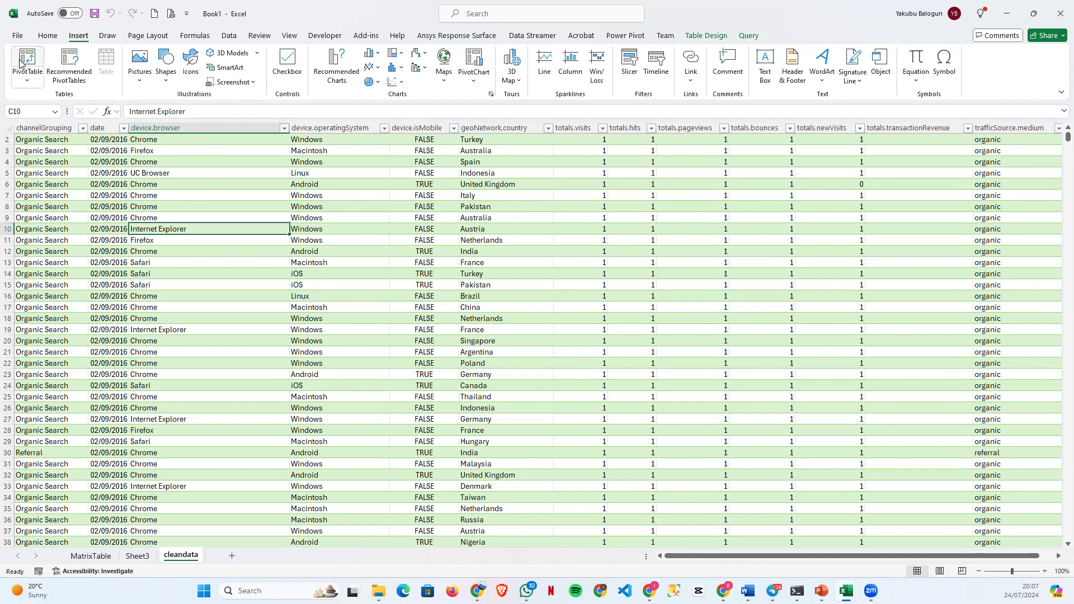
{"action": "left_click", "coordinate": [631, 37]}
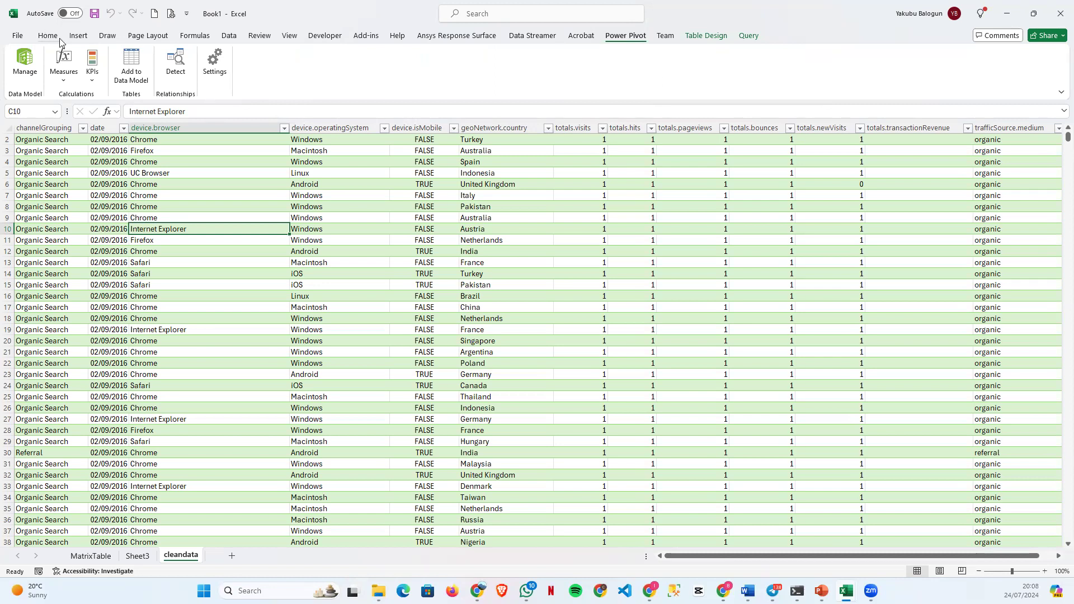
{"action": "left_click", "coordinate": [79, 36]}
{"action": "left_click", "coordinate": [31, 62]}
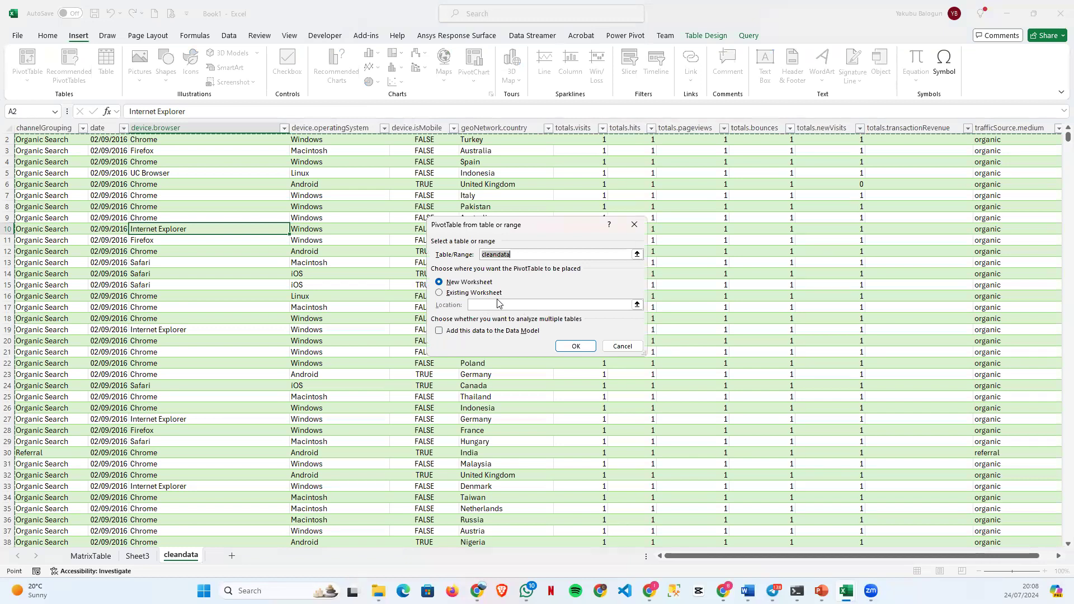
{"action": "left_click", "coordinate": [568, 345]}
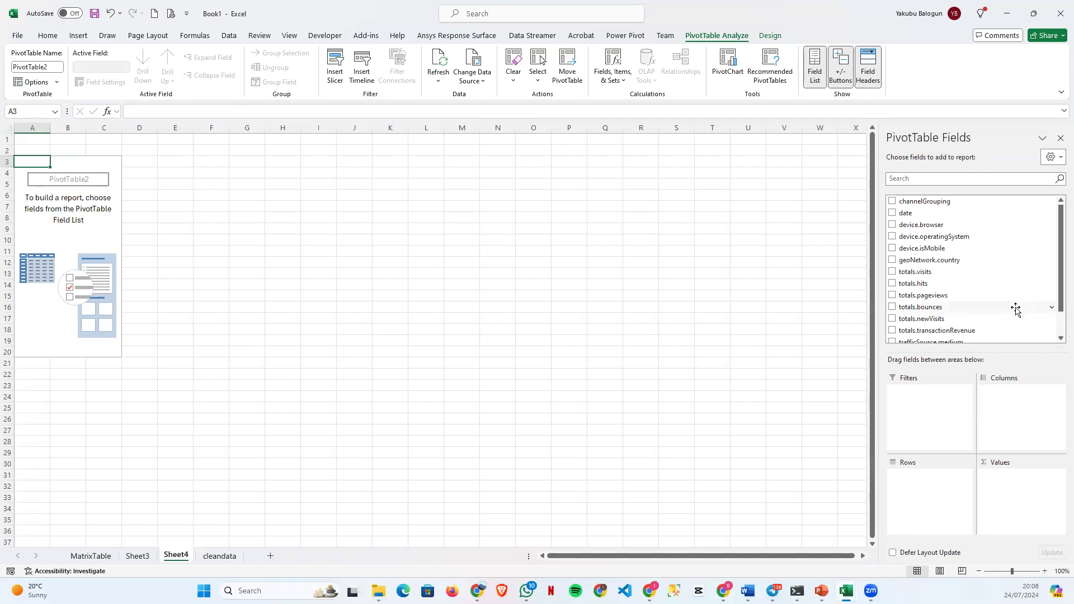
{"action": "scroll", "coordinate": [1016, 308], "scroll_direction": "down", "scroll_amount": 1}
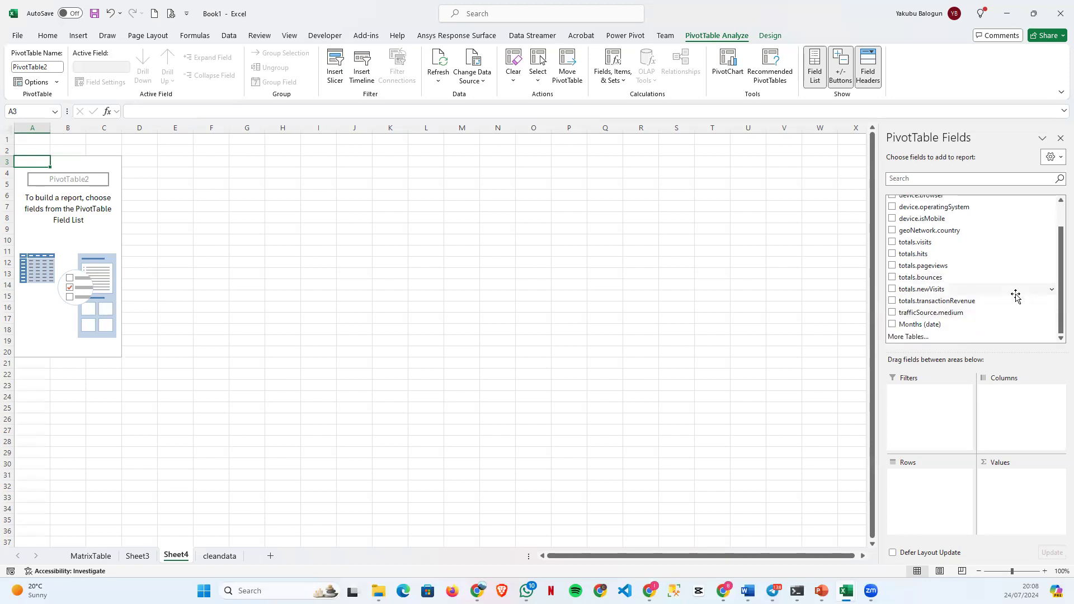
{"action": "left_click_drag", "start_coordinate": [960, 220], "coordinate": [1024, 497]}
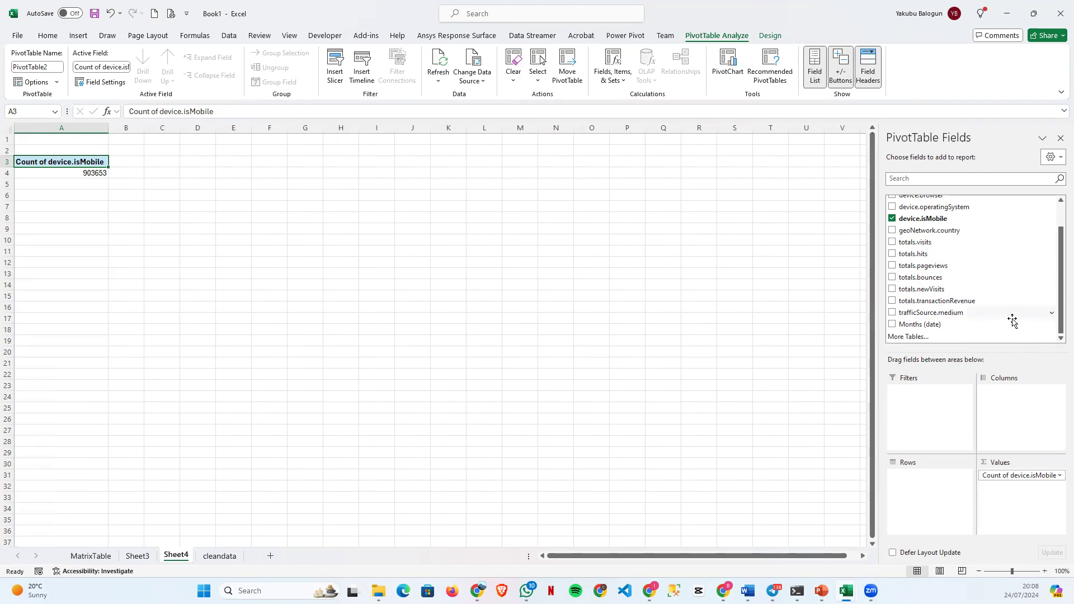
{"action": "left_click_drag", "start_coordinate": [1024, 478], "coordinate": [739, 381]}
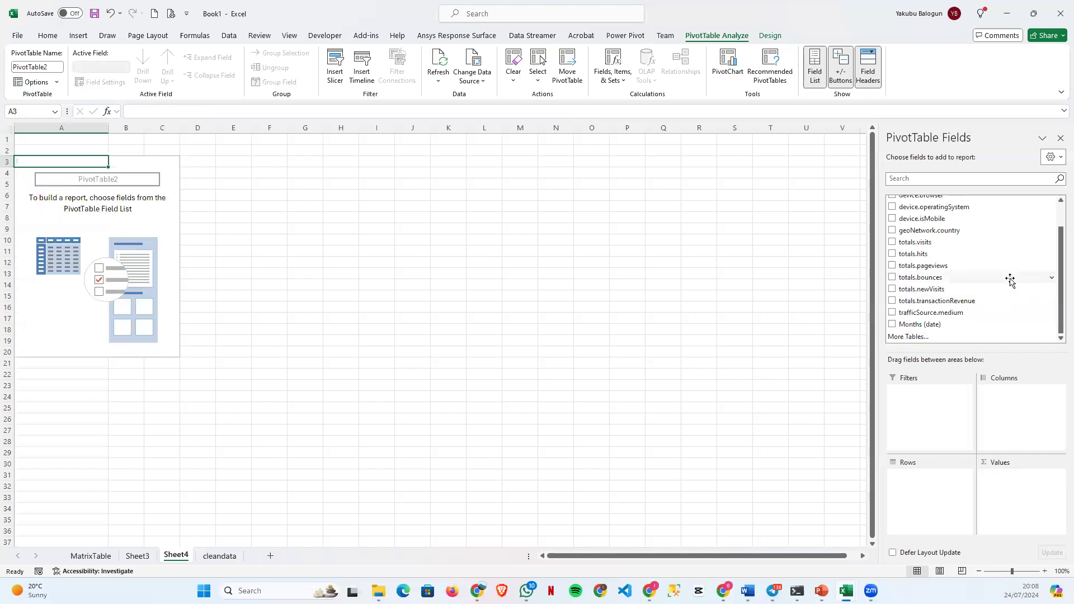
Add the date field to the new PivotTable's rows and totals.transactionRevenue to its values.
{"action": "scroll", "coordinate": [1011, 280], "scroll_direction": "up", "scroll_amount": 2}
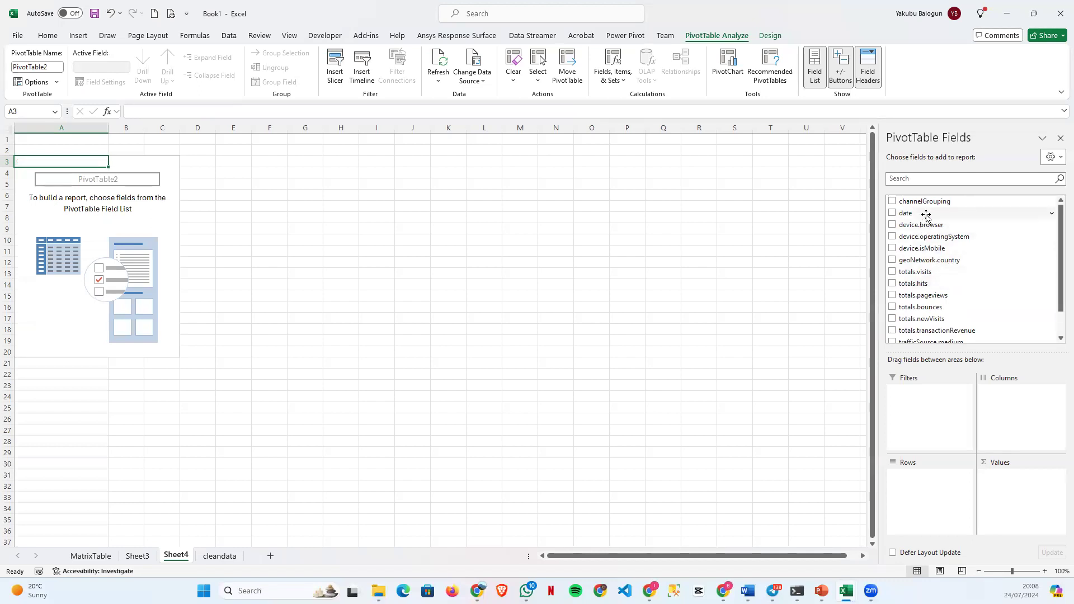
{"action": "left_click_drag", "start_coordinate": [927, 214], "coordinate": [933, 518]}
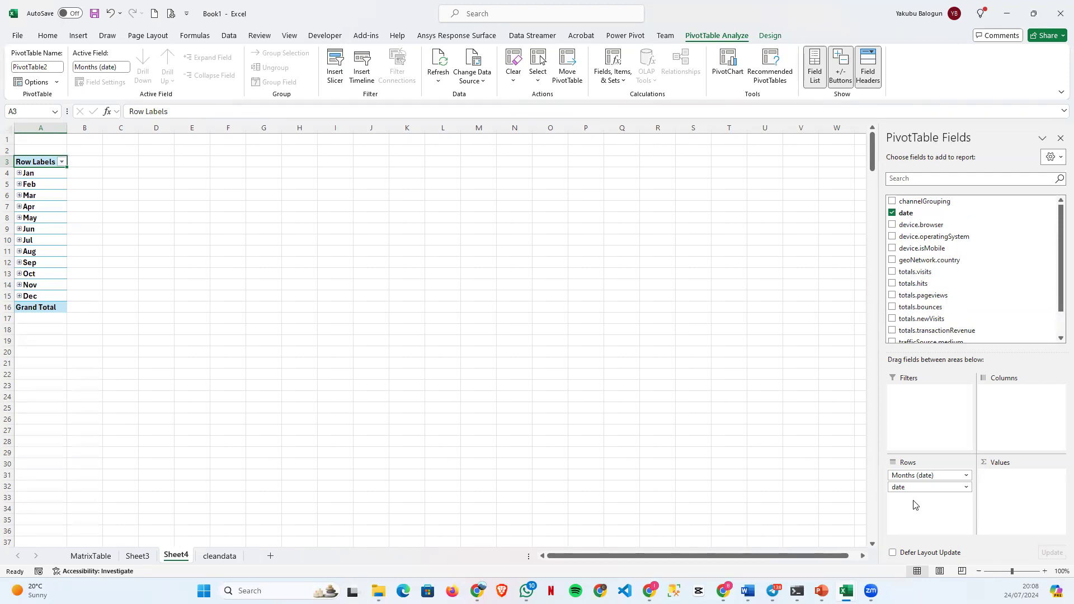
{"action": "scroll", "coordinate": [979, 301], "scroll_direction": "down", "scroll_amount": 2}
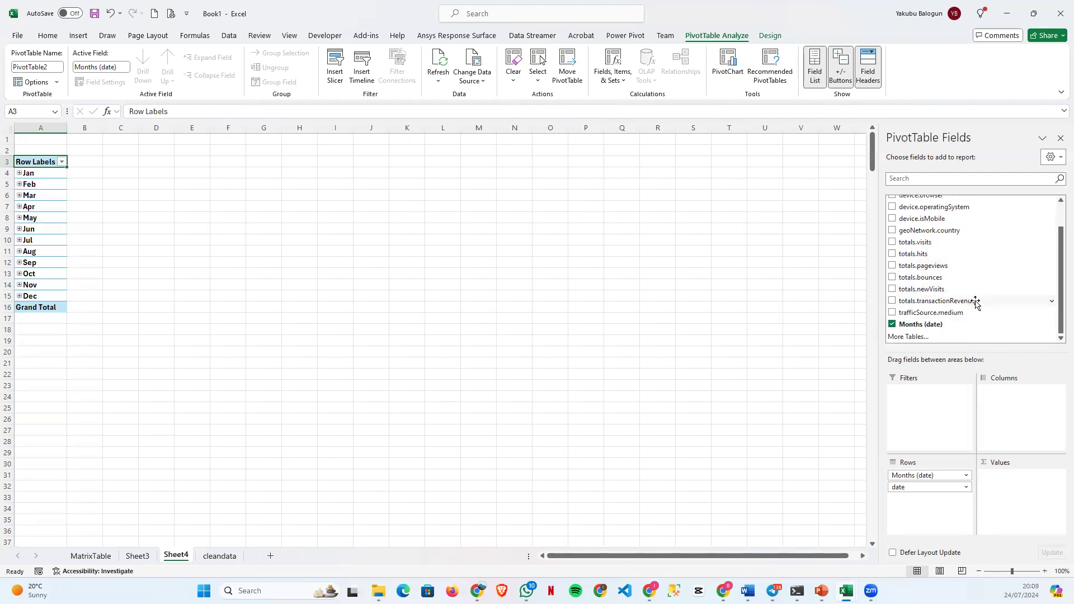
{"action": "left_click_drag", "start_coordinate": [938, 305], "coordinate": [1013, 500]}
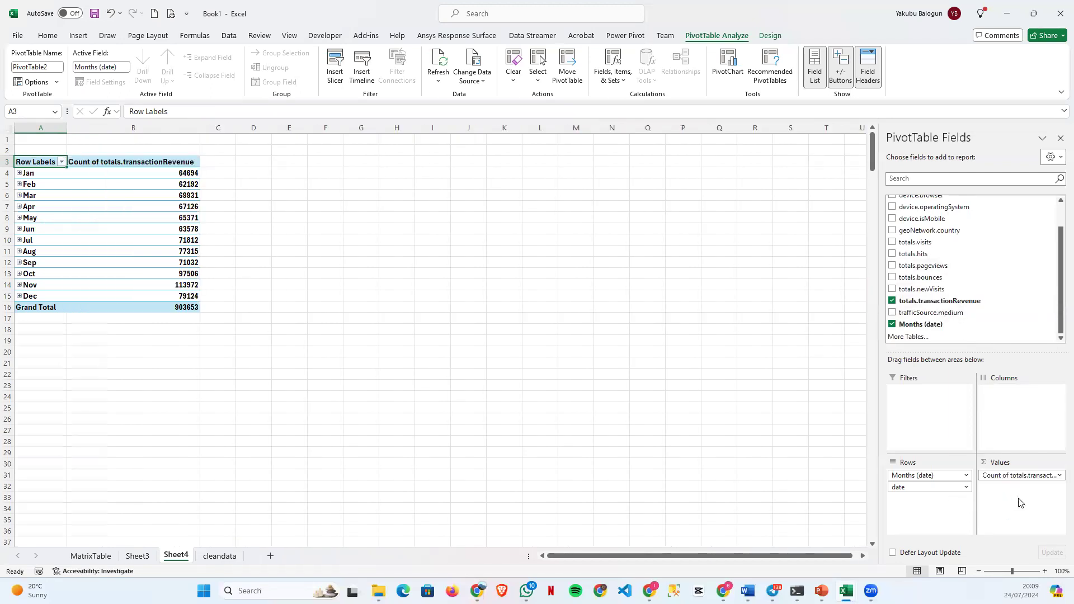
Format the transaction revenue values, including the grand total, with a thousands separator and no decimal places.
{"action": "left_click_drag", "start_coordinate": [150, 174], "coordinate": [170, 307]}
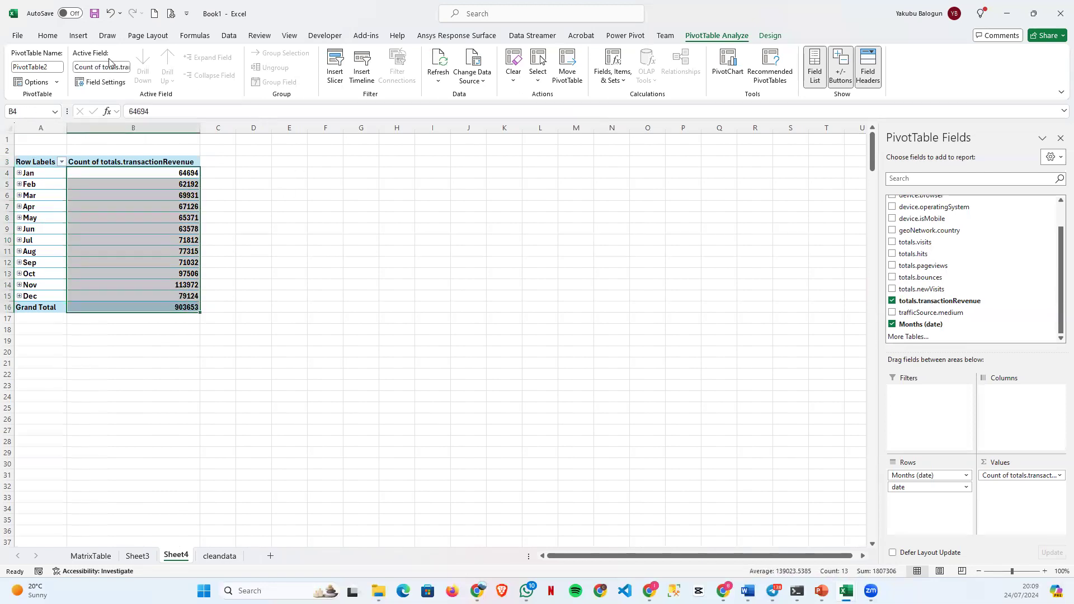
{"action": "left_click", "coordinate": [47, 37]}
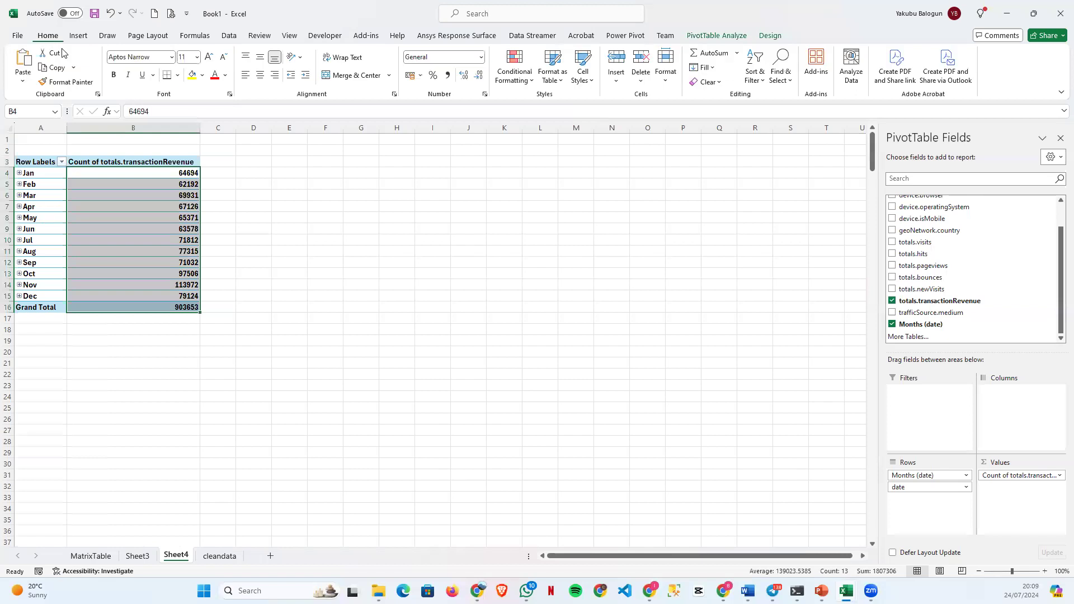
{"action": "left_click", "coordinate": [447, 76]}
{"action": "left_click", "coordinate": [479, 75]}
{"action": "left_click", "coordinate": [478, 75]}
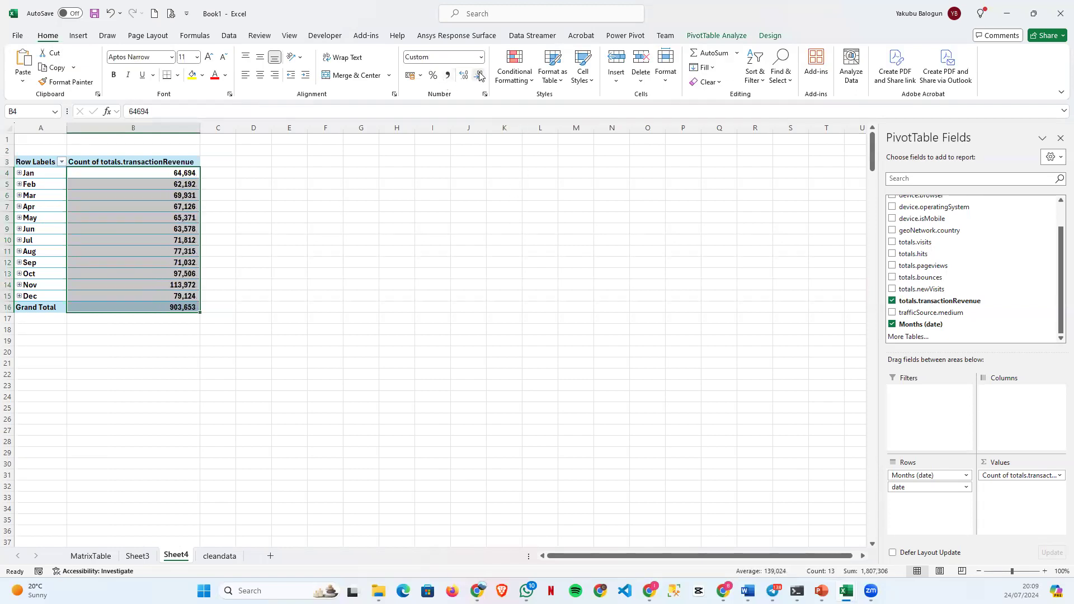
{"action": "left_click", "coordinate": [280, 295]}
Insert a Line PivotChart of the transaction revenue by month and place it beside the top of the PivotTable.
{"action": "left_click", "coordinate": [135, 205]}
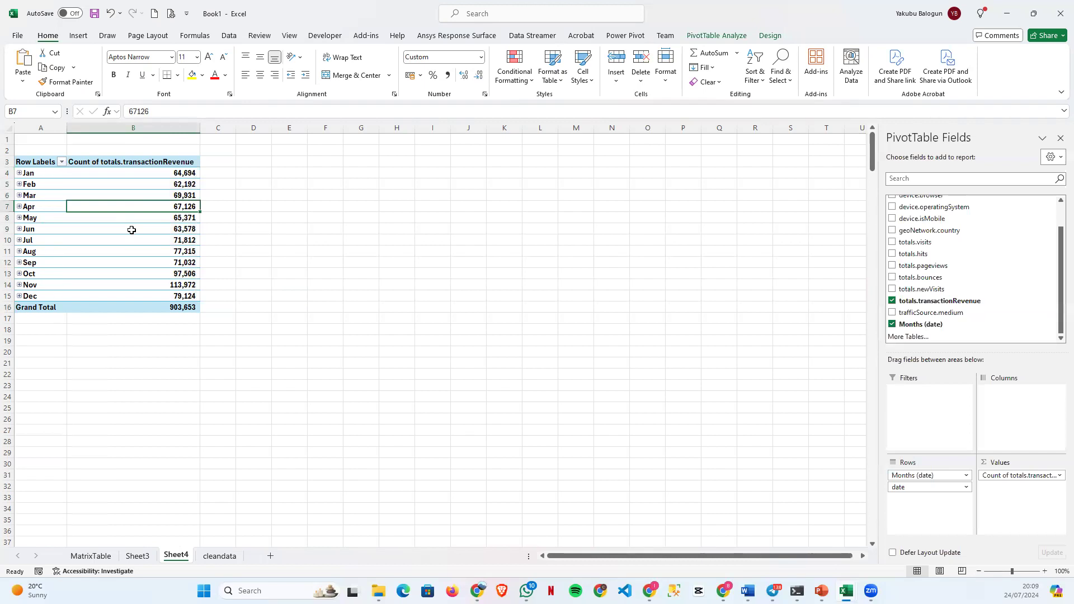
{"action": "left_click", "coordinate": [713, 36]}
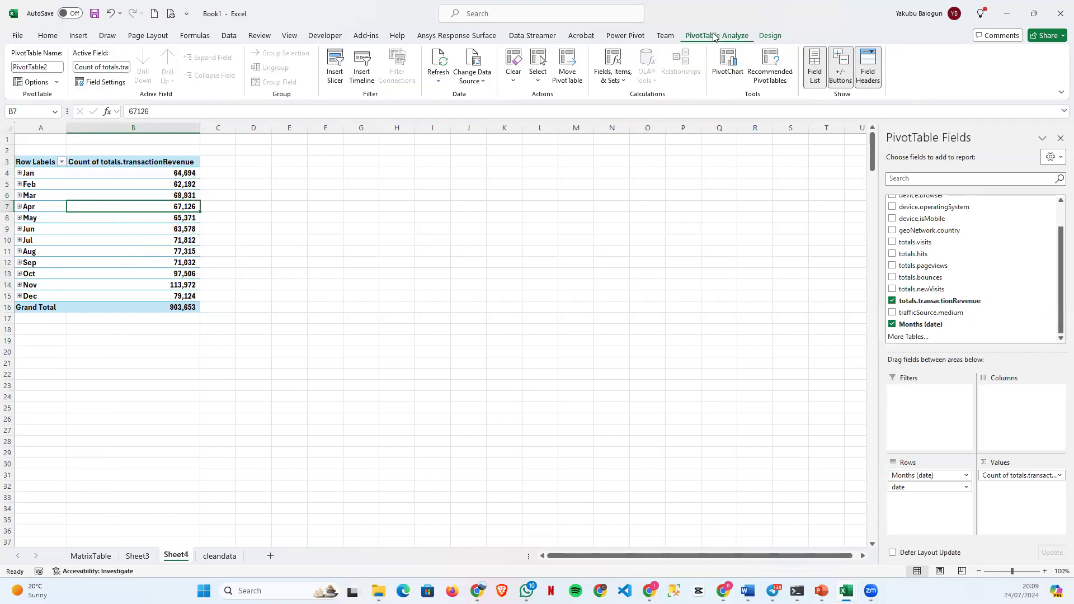
{"action": "left_click", "coordinate": [728, 59]}
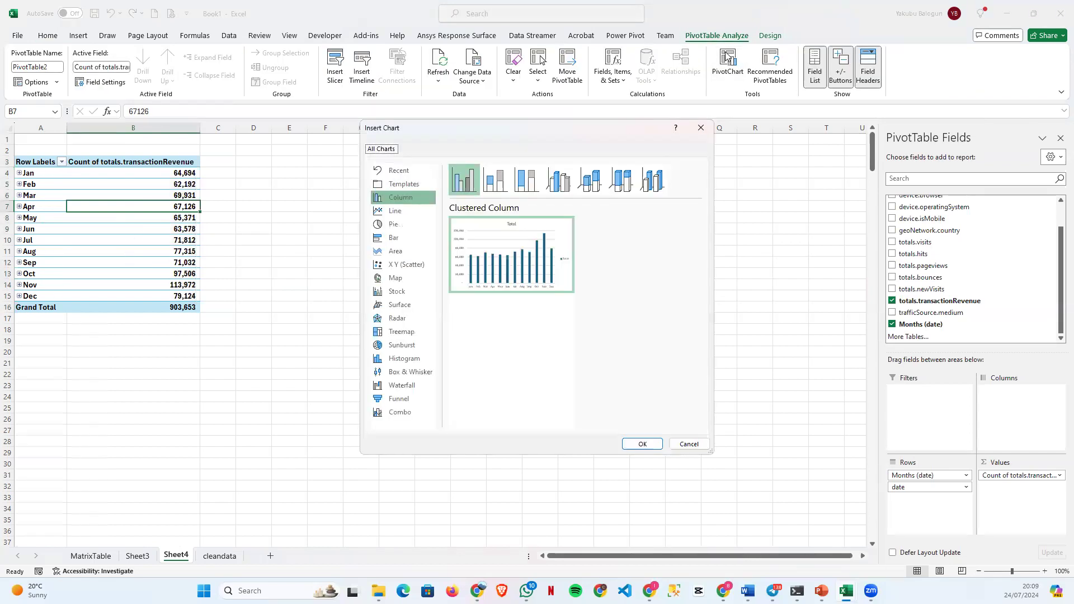
{"action": "left_click", "coordinate": [395, 211]}
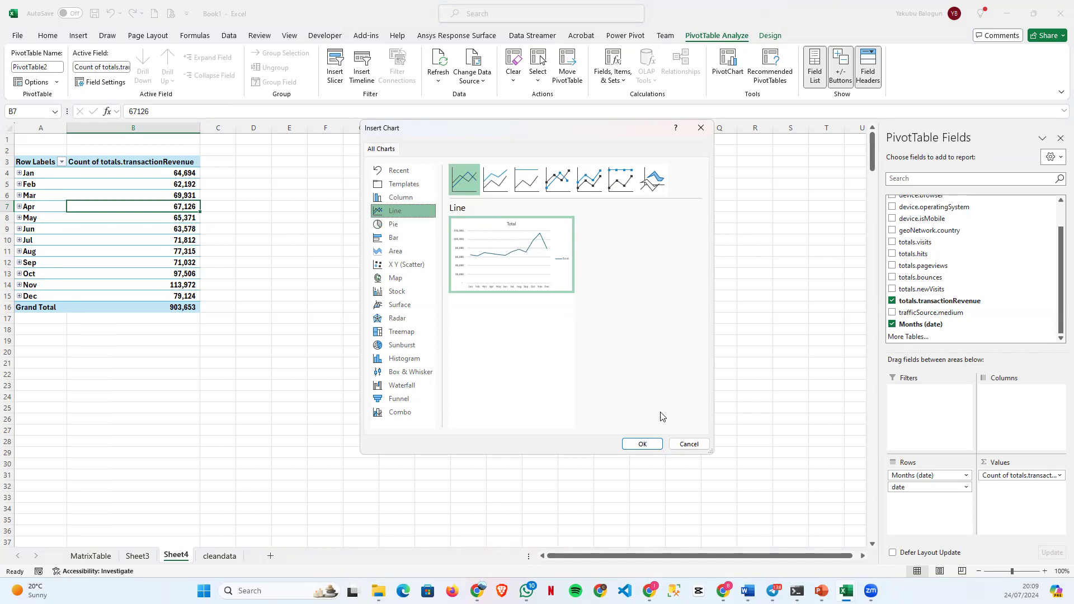
{"action": "left_click", "coordinate": [642, 445]}
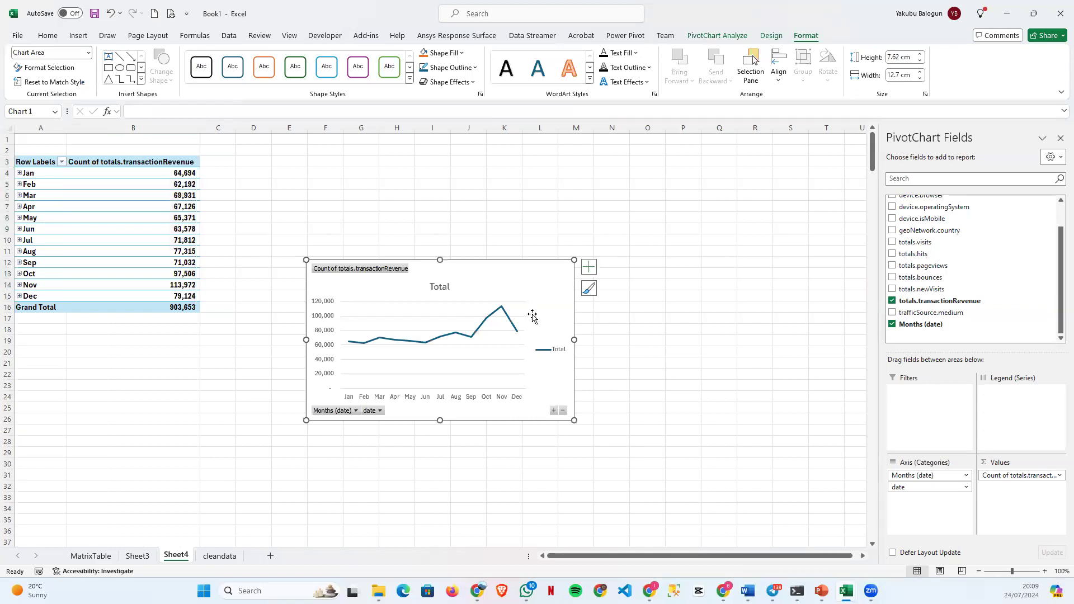
{"action": "left_click_drag", "start_coordinate": [519, 265], "coordinate": [537, 156]}
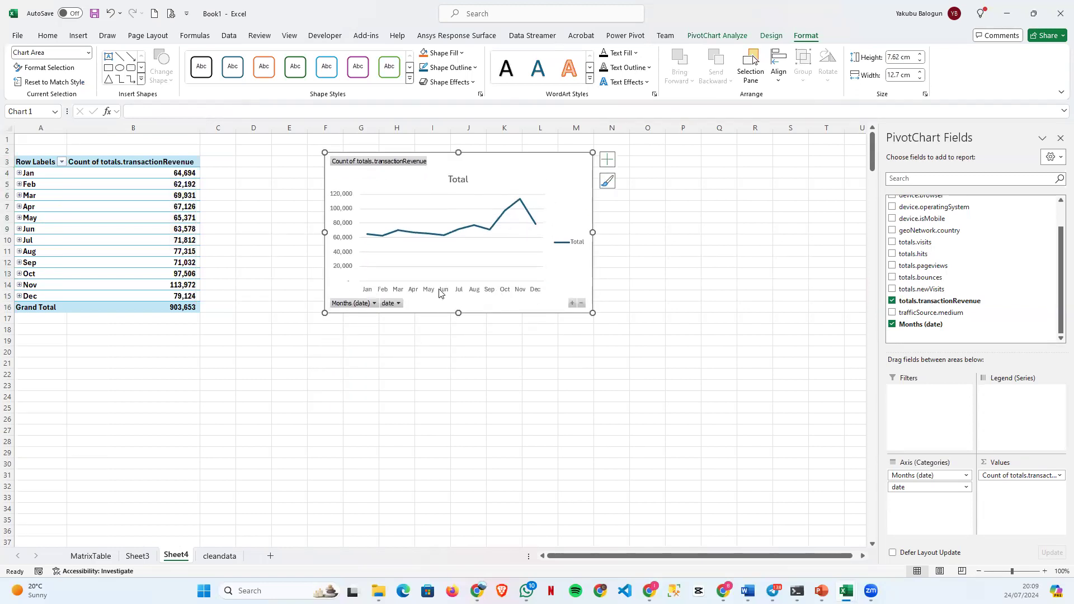
Ungroup the month row labels so the PivotTable lists individual dates.
{"action": "left_click", "coordinate": [39, 196]}
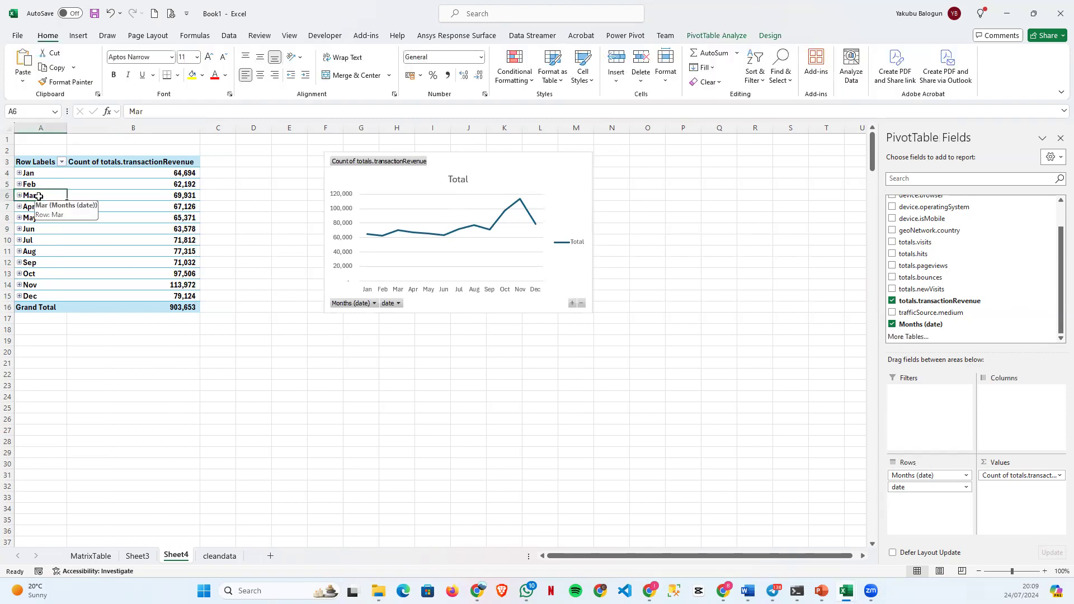
{"action": "right_click", "coordinate": [39, 195]}
{"action": "left_click", "coordinate": [67, 355]}
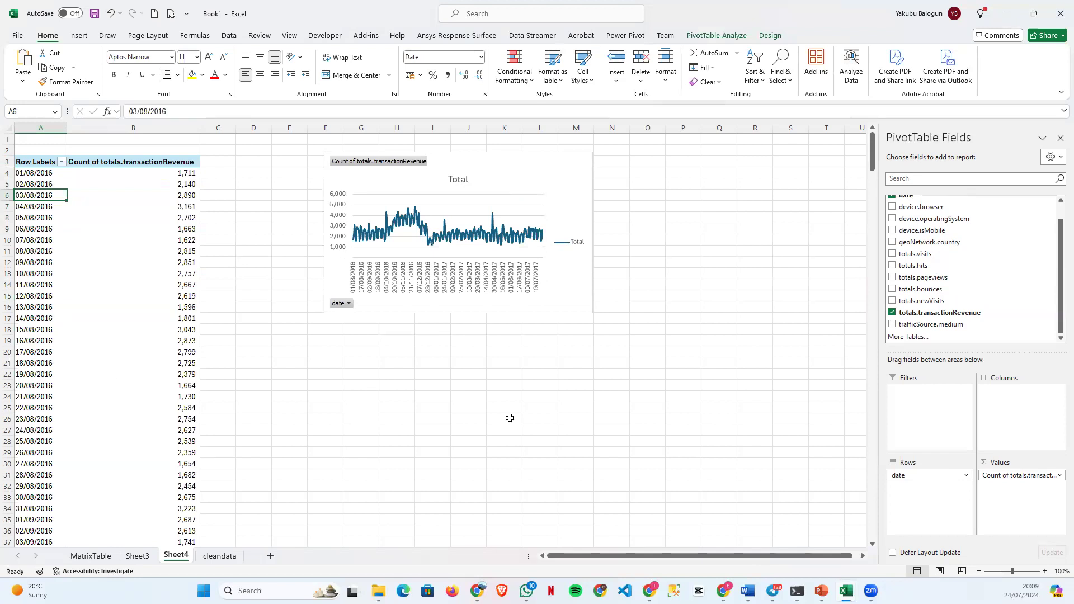
Enlarge the line PivotChart to span columns F to T and reach down to about row 24.
{"action": "left_click", "coordinate": [582, 278]}
{"action": "left_click_drag", "start_coordinate": [592, 311], "coordinate": [845, 415]}
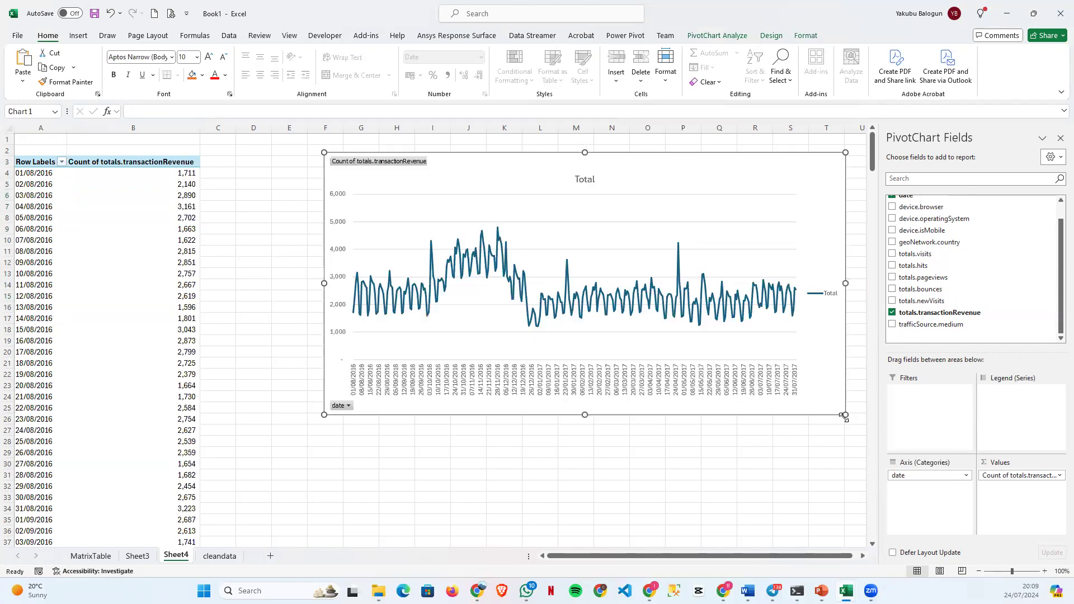
Widen the line PivotChart so that it starts at column D beside the PivotTable.
{"action": "left_click_drag", "start_coordinate": [324, 152], "coordinate": [237, 156]}
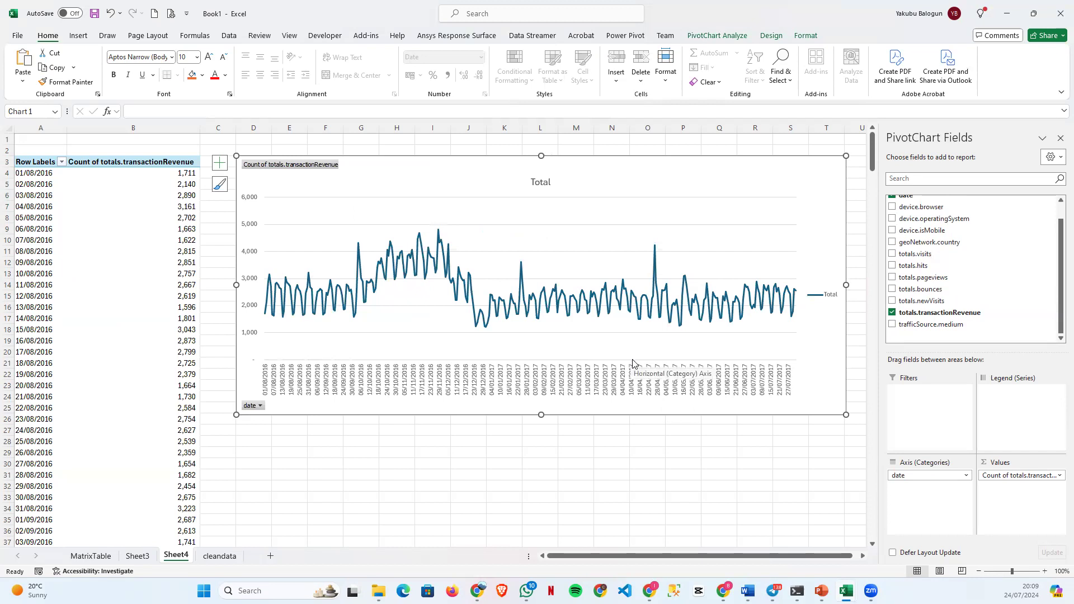
{"action": "mouse_move", "coordinate": [557, 315]}
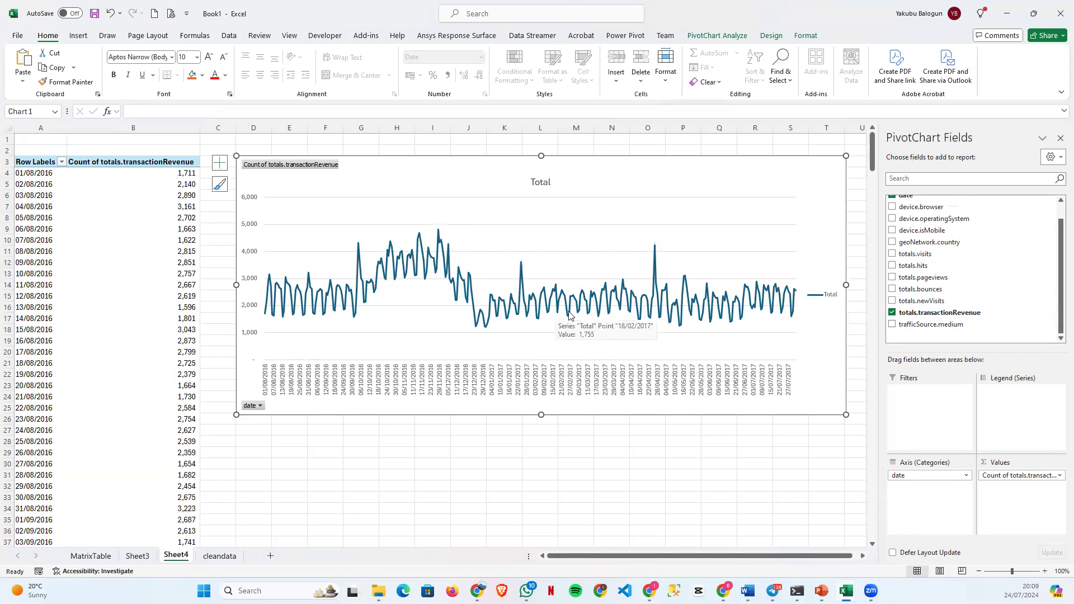
Try summarizing the totals.transactionRevenue values by Sum, and undo the change.
{"action": "left_click", "coordinate": [1059, 475]}
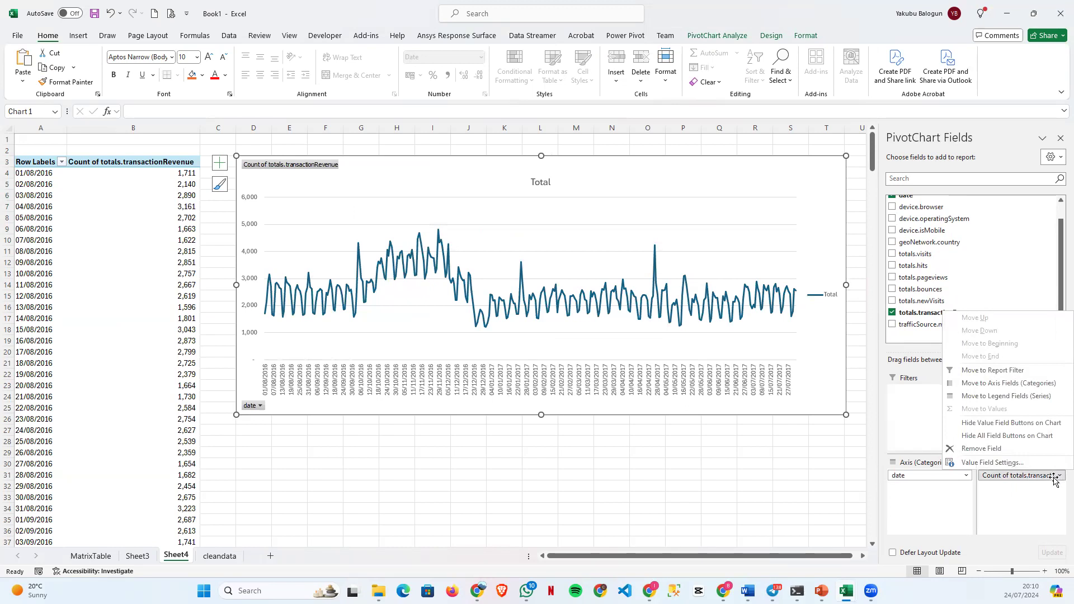
{"action": "left_click", "coordinate": [996, 464]}
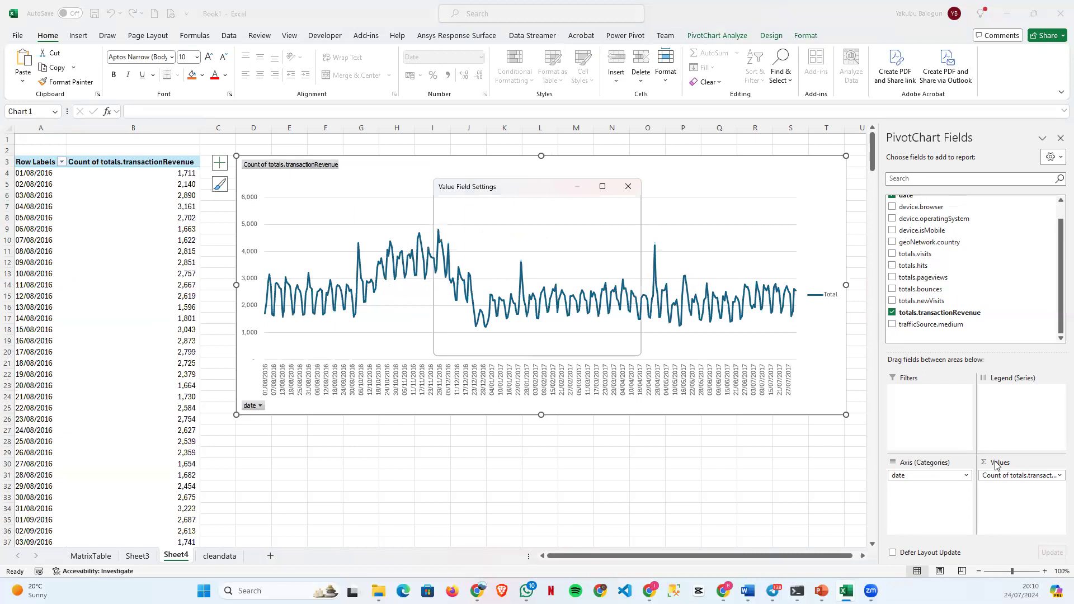
{"action": "left_click", "coordinate": [450, 279]}
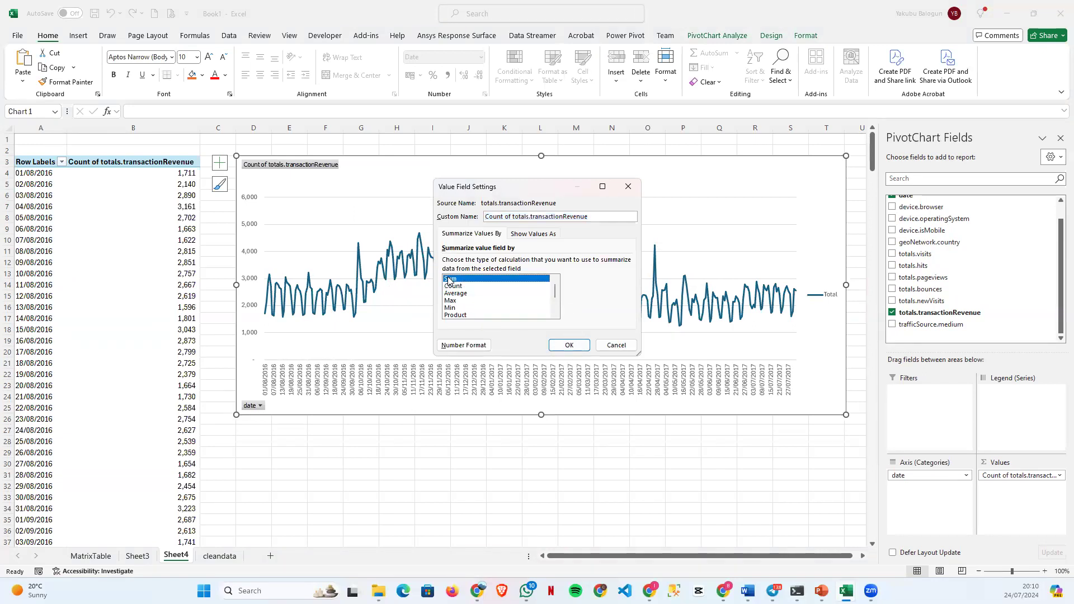
{"action": "left_click", "coordinate": [568, 345]}
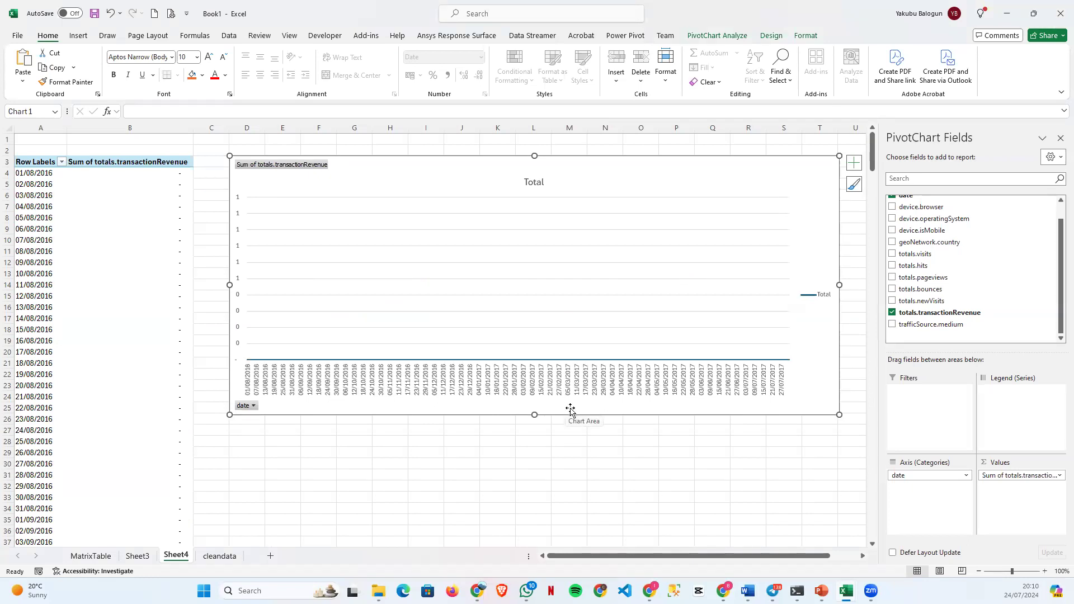
{"action": "left_click", "coordinate": [111, 14]}
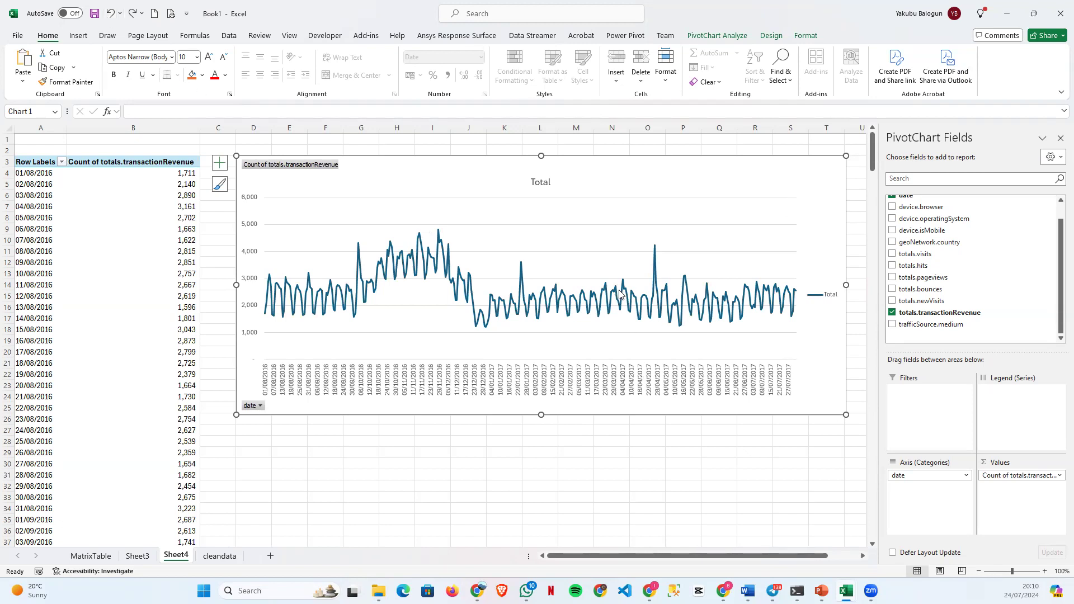
{"action": "left_click", "coordinate": [62, 162]}
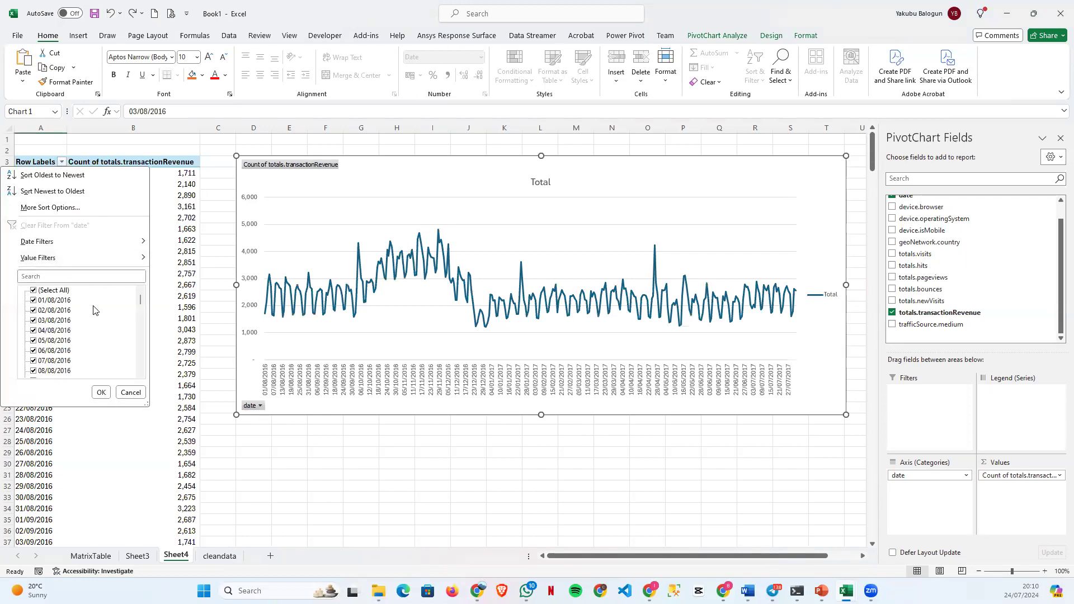
{"action": "mouse_move", "coordinate": [140, 299]}
{"action": "left_mouse_down"}
{"action": "mouse_move", "coordinate": [138, 378]}
{"action": "mouse_move", "coordinate": [136, 286]}
{"action": "left_mouse_up"}
{"action": "left_click", "coordinate": [315, 443]}
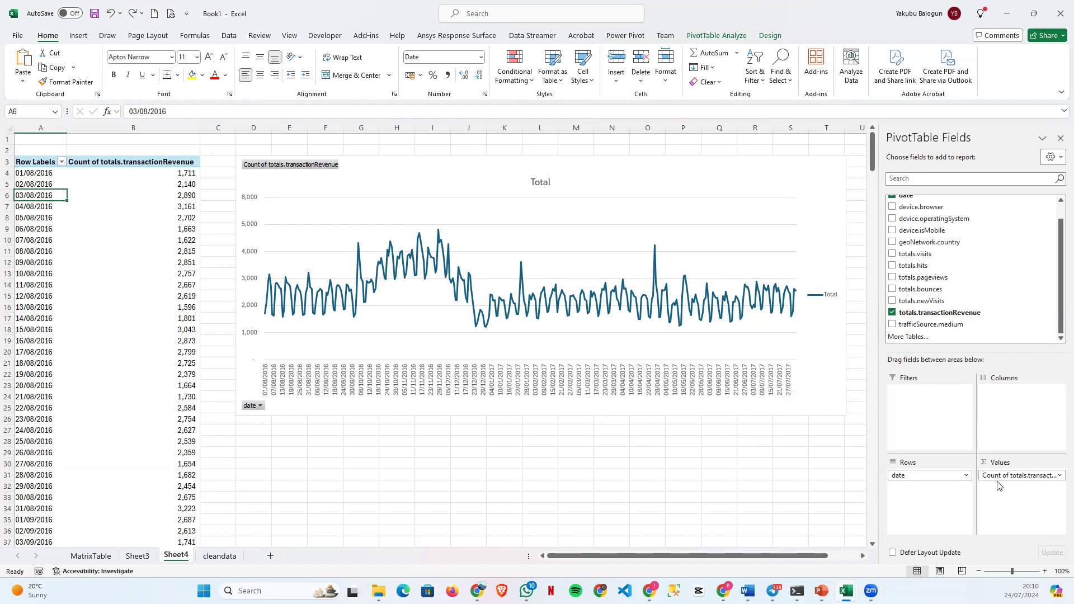
Replace the transaction revenue field in the PivotTable values with the sum of totals.hits.
{"action": "left_click_drag", "start_coordinate": [1012, 480], "coordinate": [773, 477]}
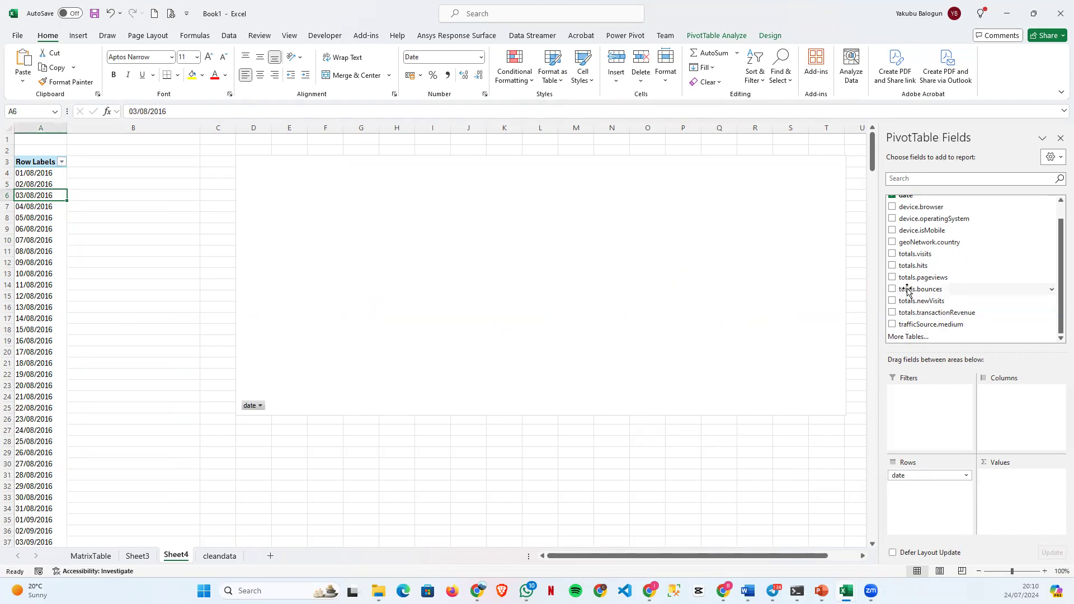
{"action": "mouse_move", "coordinate": [914, 267]}
{"action": "left_mouse_down"}
{"action": "mouse_move", "coordinate": [982, 484]}
{"action": "mouse_move", "coordinate": [1002, 505]}
{"action": "left_mouse_up"}
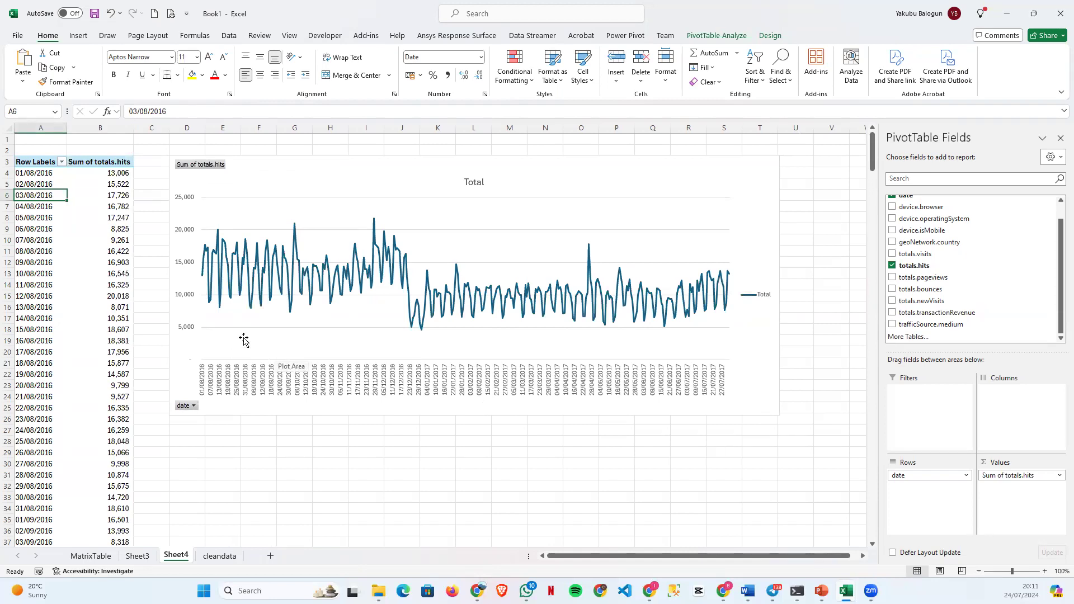
{"action": "mouse_move", "coordinate": [207, 256]}
{"action": "mouse_move", "coordinate": [525, 293]}
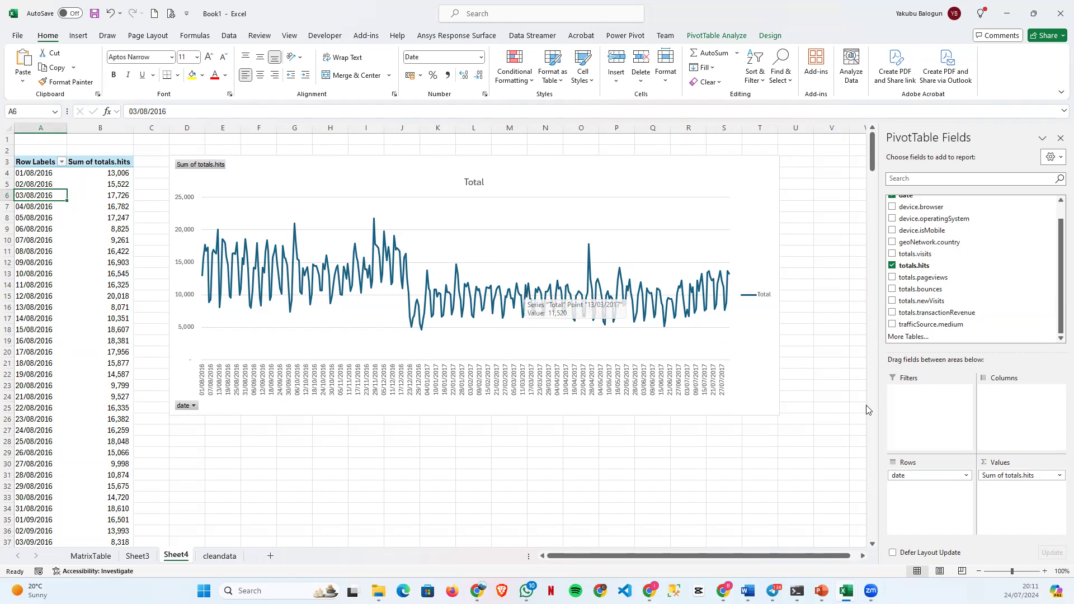
Try removing totals.hits from the PivotTable values, and undo the removal.
{"action": "left_click_drag", "start_coordinate": [1011, 475], "coordinate": [784, 472]}
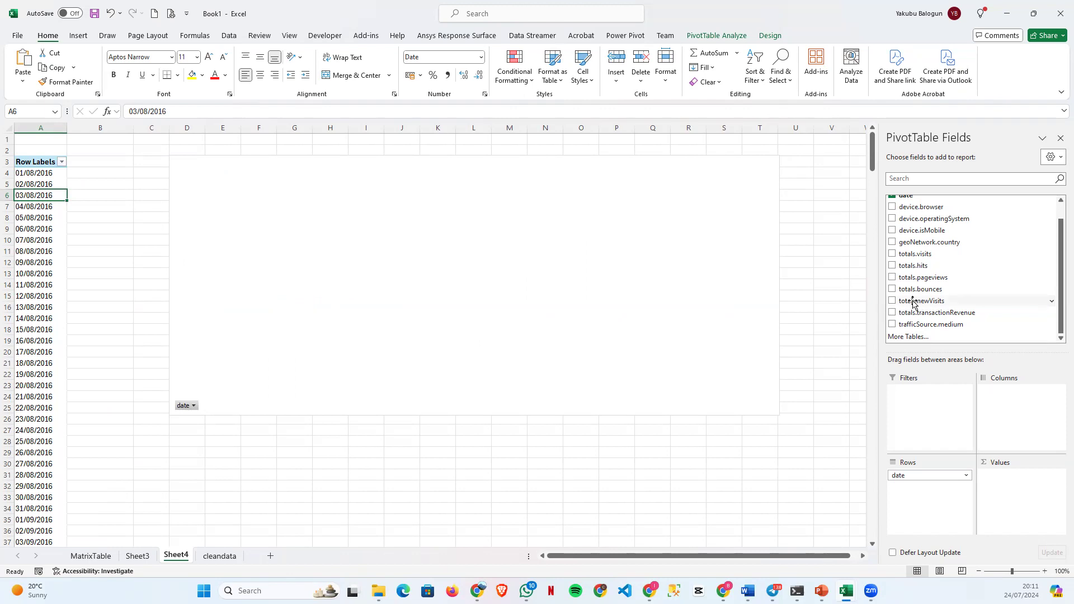
{"action": "left_click", "coordinate": [110, 14]}
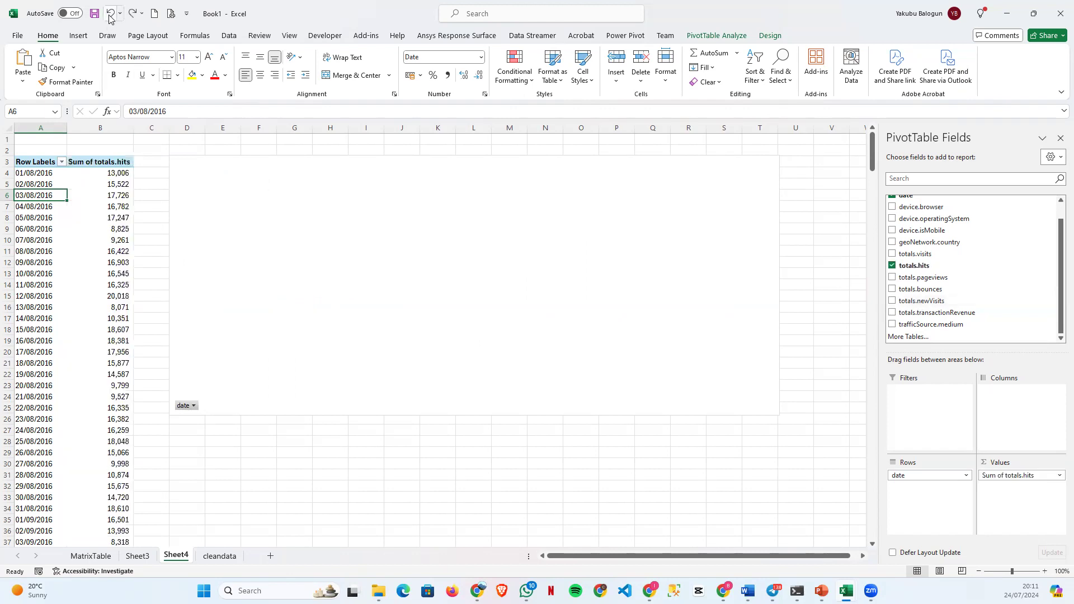
{"action": "mouse_move", "coordinate": [638, 306]}
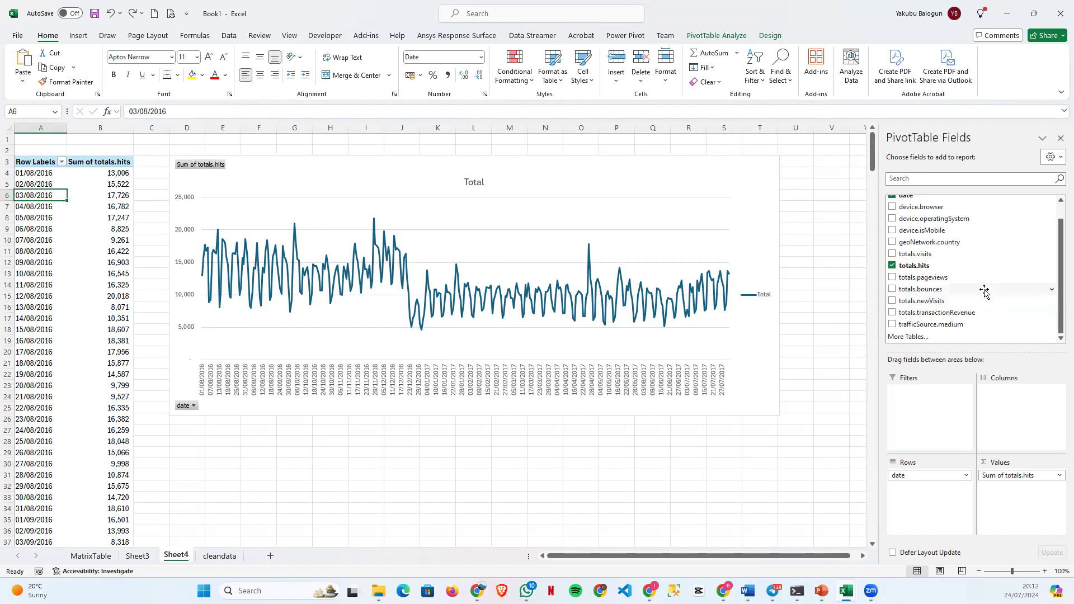
Add device.browser to the PivotTable as a report filter.
{"action": "scroll", "coordinate": [985, 291], "scroll_direction": "up", "scroll_amount": 1}
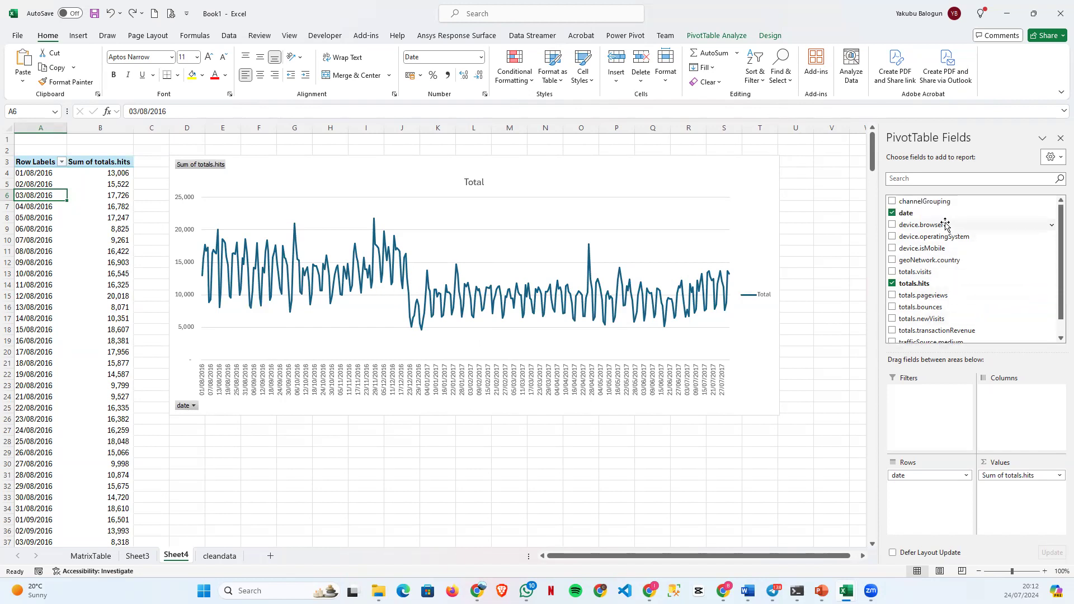
{"action": "left_click_drag", "start_coordinate": [948, 224], "coordinate": [936, 424]}
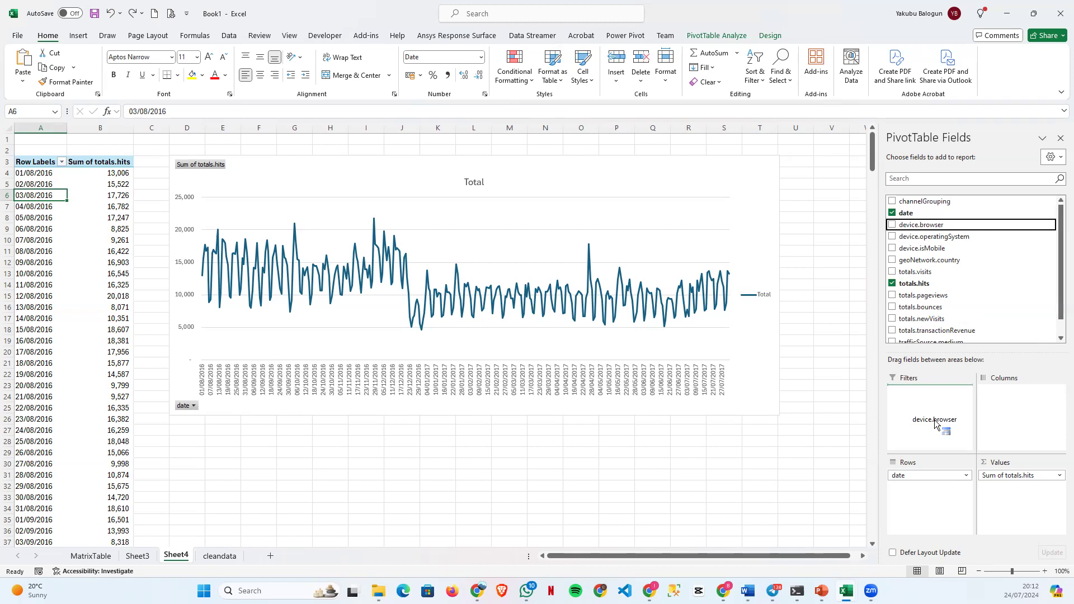
Move device.browser from the filters to the columns and shift the PivotChart over to column B to examine its browser legend.
{"action": "left_click_drag", "start_coordinate": [936, 424], "coordinate": [1005, 409]}
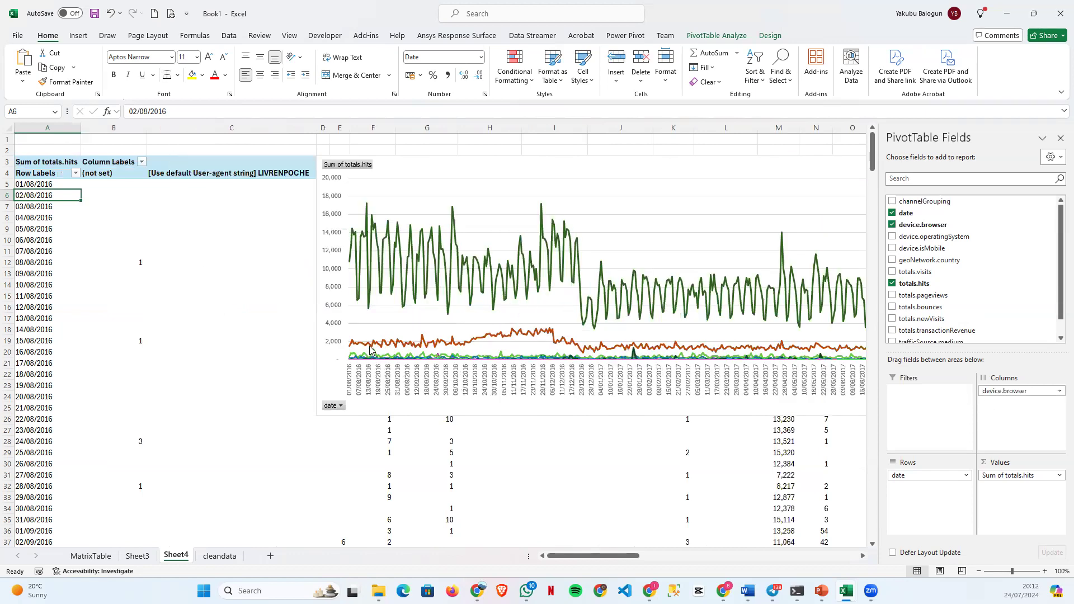
{"action": "left_click_drag", "start_coordinate": [434, 166], "coordinate": [246, 175]}
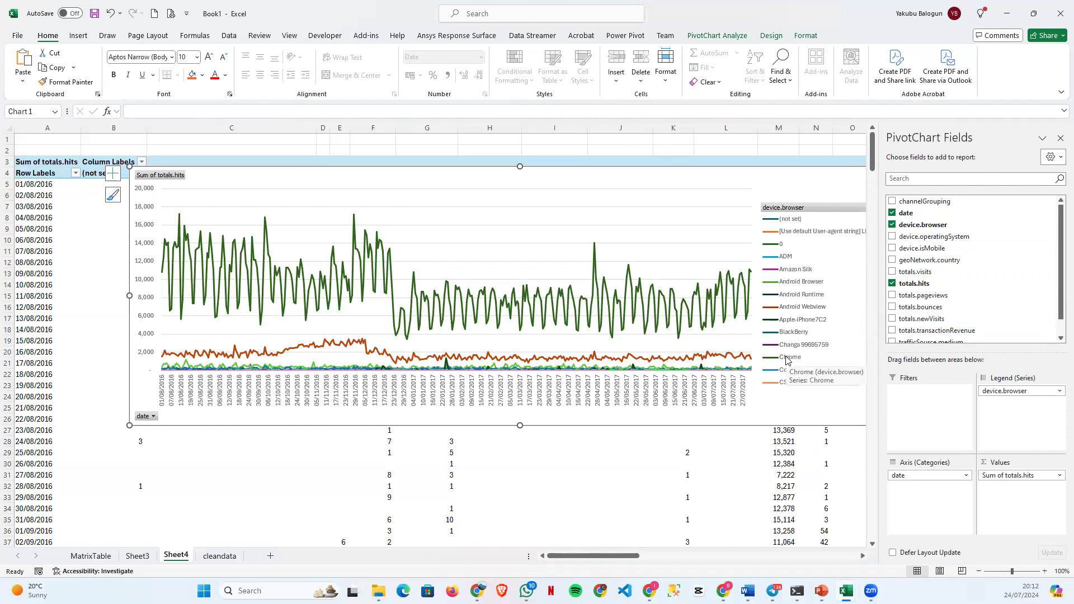
{"action": "scroll", "coordinate": [819, 305], "scroll_direction": "down", "scroll_amount": 1}
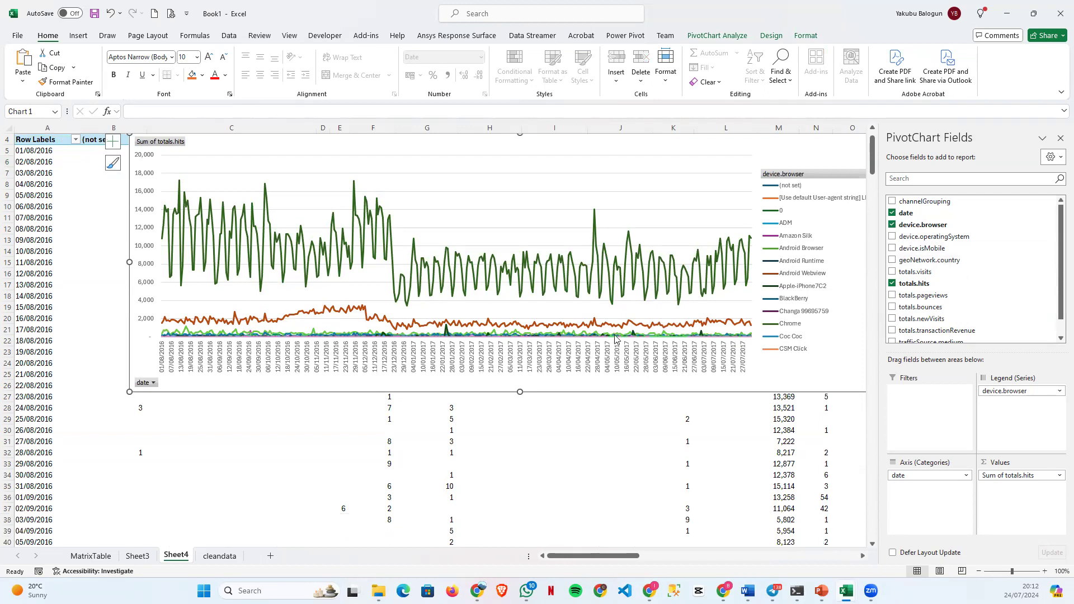
{"action": "scroll", "coordinate": [598, 327], "scroll_direction": "down", "scroll_amount": 1}
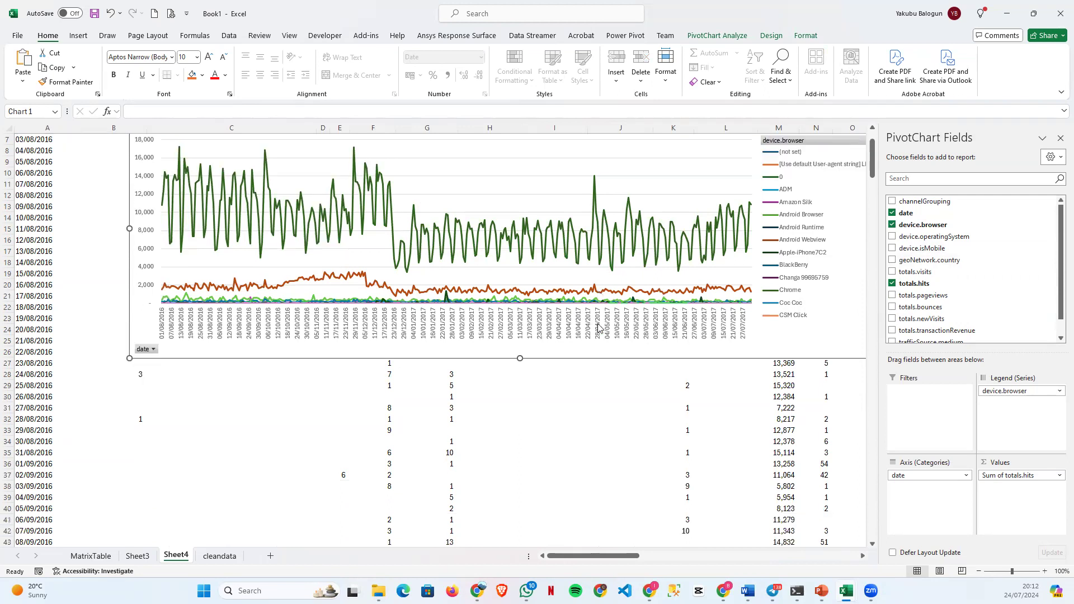
{"action": "mouse_move", "coordinate": [738, 215]}
Undo the PivotChart move and the placement of device.browser in the columns.
{"action": "left_click", "coordinate": [111, 14]}
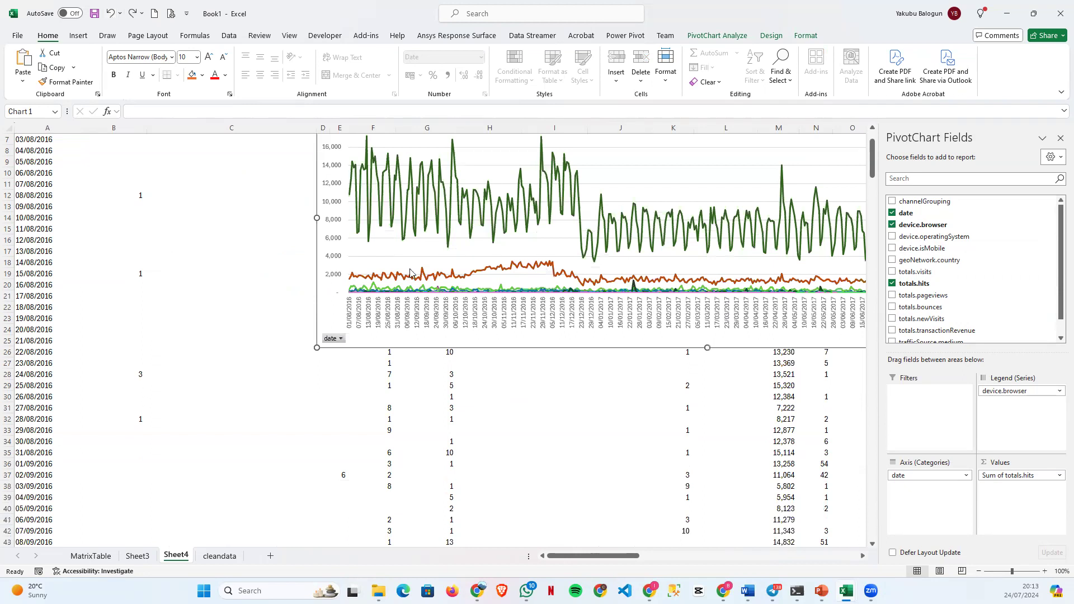
{"action": "mouse_move", "coordinate": [484, 277]}
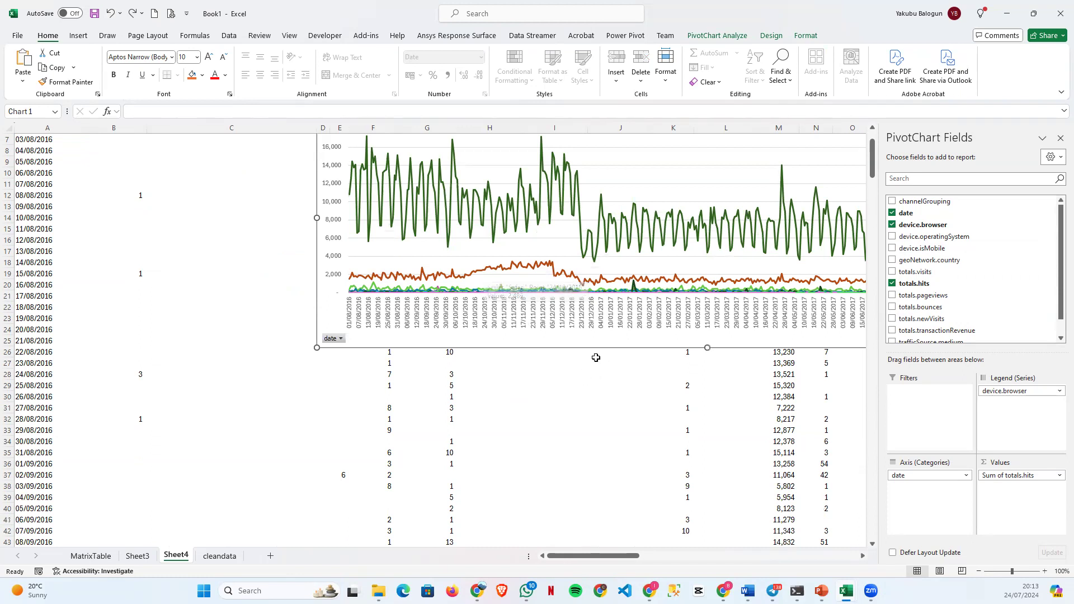
{"action": "left_click", "coordinate": [110, 17]}
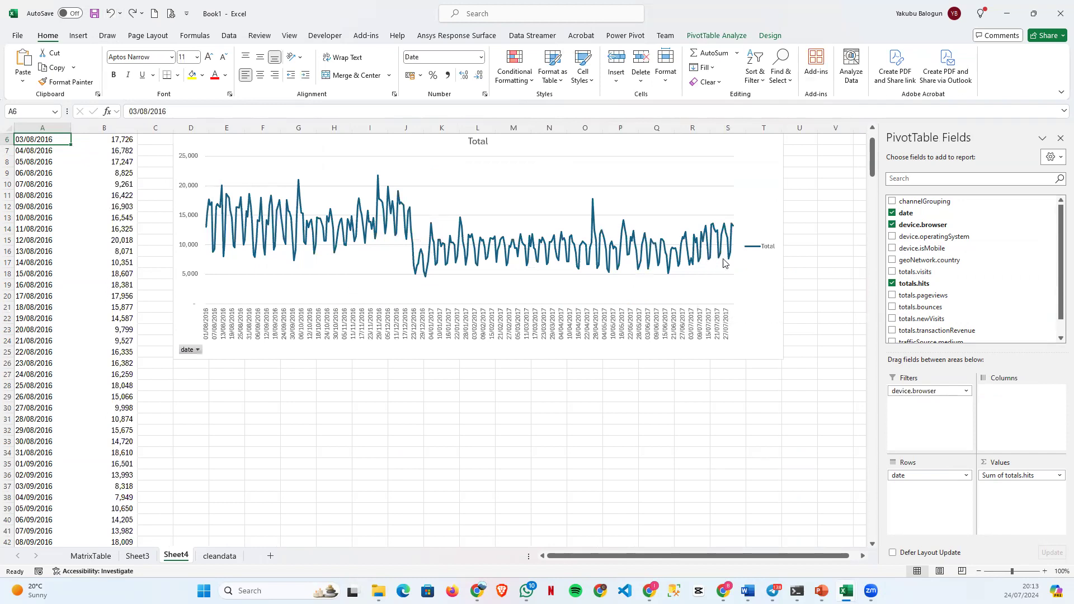
Delete the Total legend from the hits line PivotChart and hide all of its field buttons.
{"action": "left_click", "coordinate": [772, 250]}
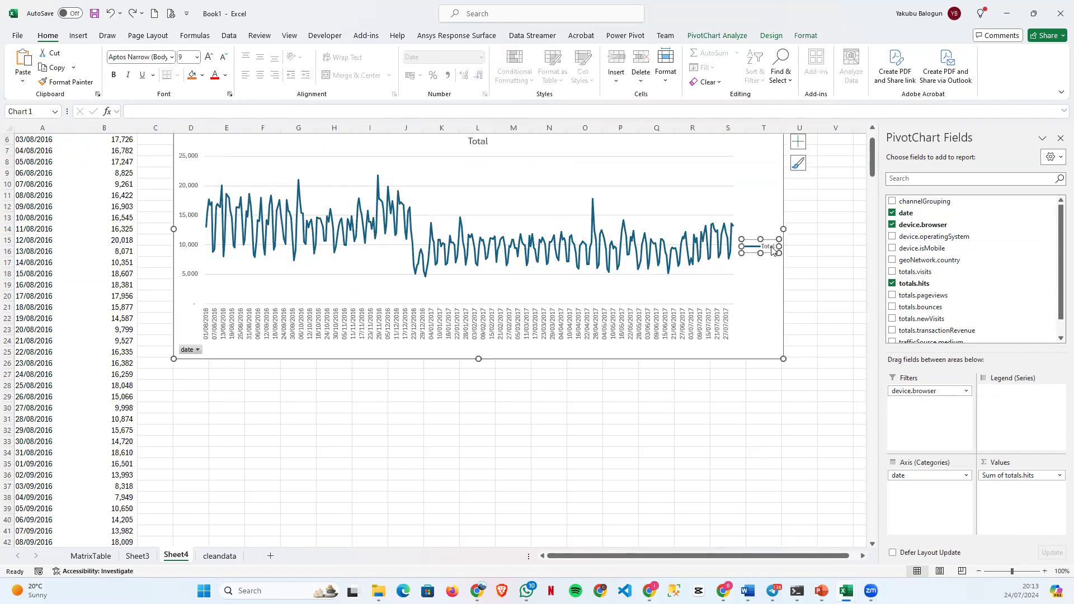
{"action": "key", "text": "Delete"}
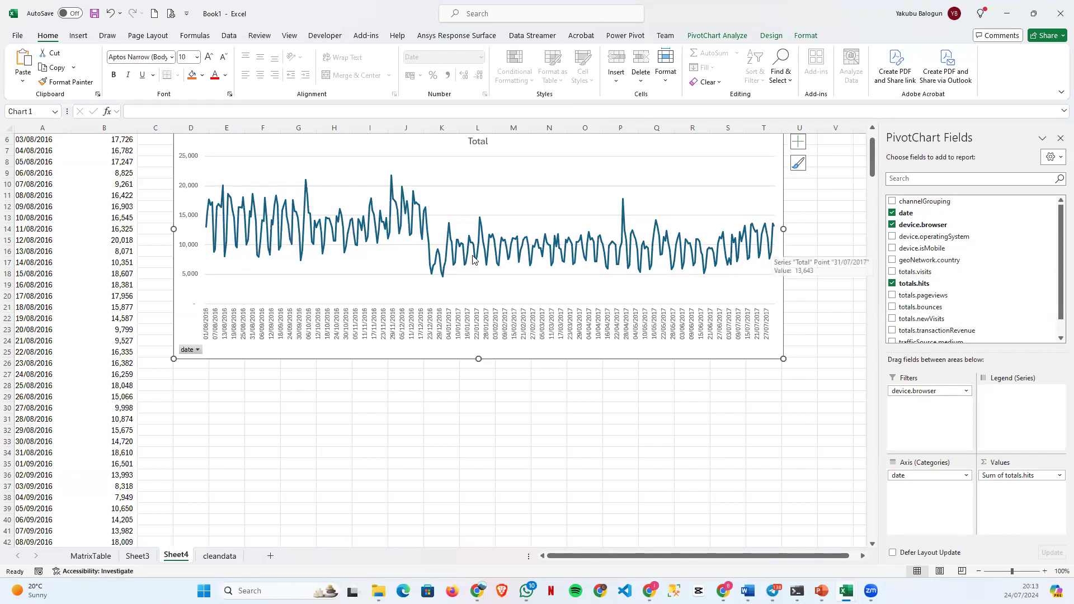
{"action": "scroll", "coordinate": [481, 192], "scroll_direction": "up", "scroll_amount": 2}
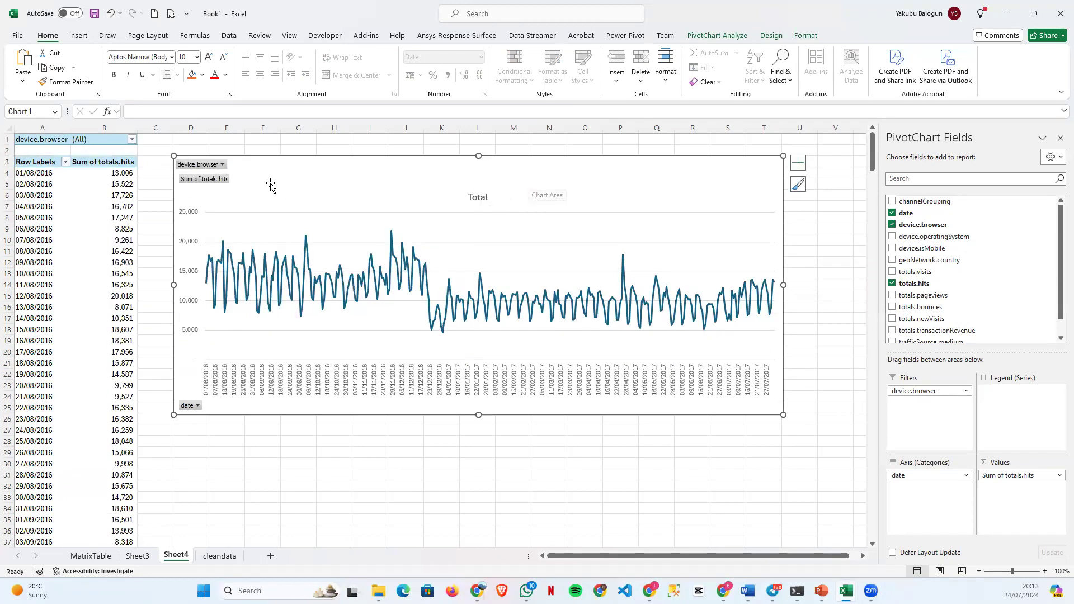
{"action": "right_click", "coordinate": [207, 169]}
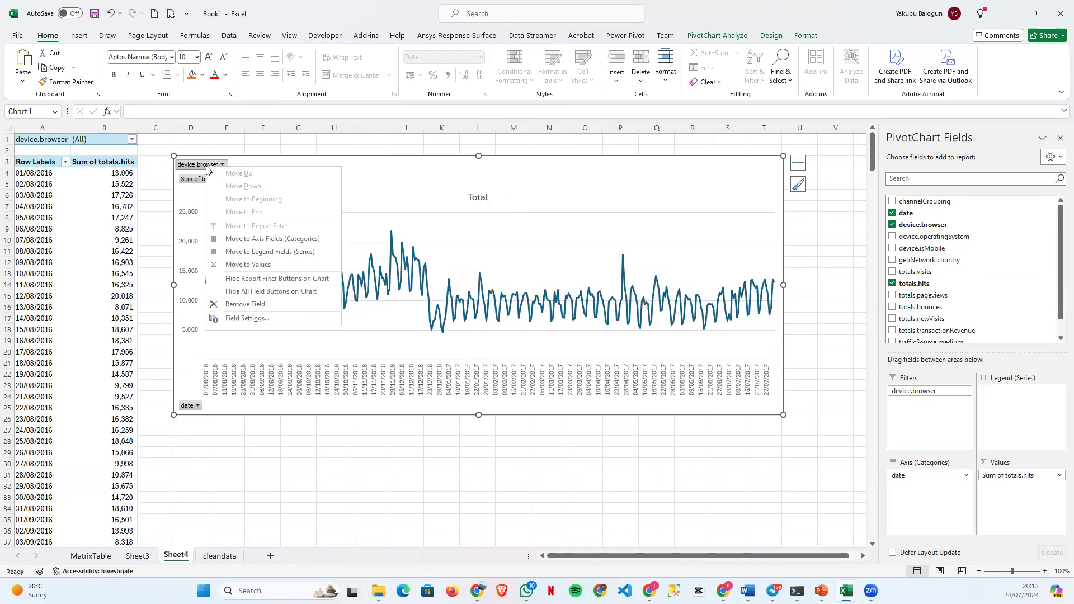
{"action": "left_click", "coordinate": [249, 292]}
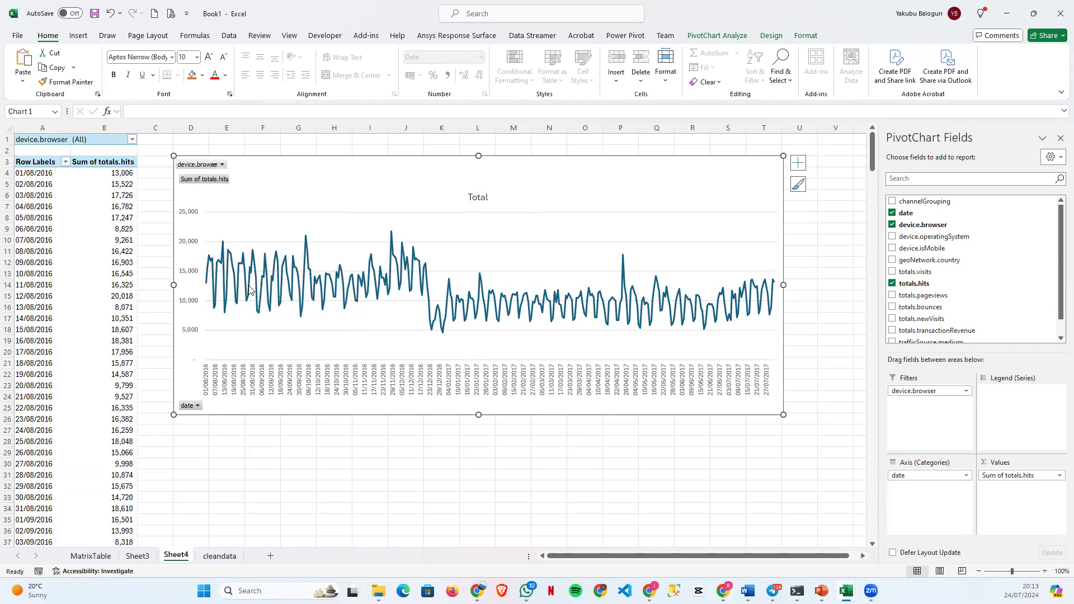
Copy the hits line PivotChart, go to Sheet3 and select the existing visits and bounce chart.
{"action": "right_click", "coordinate": [314, 176]}
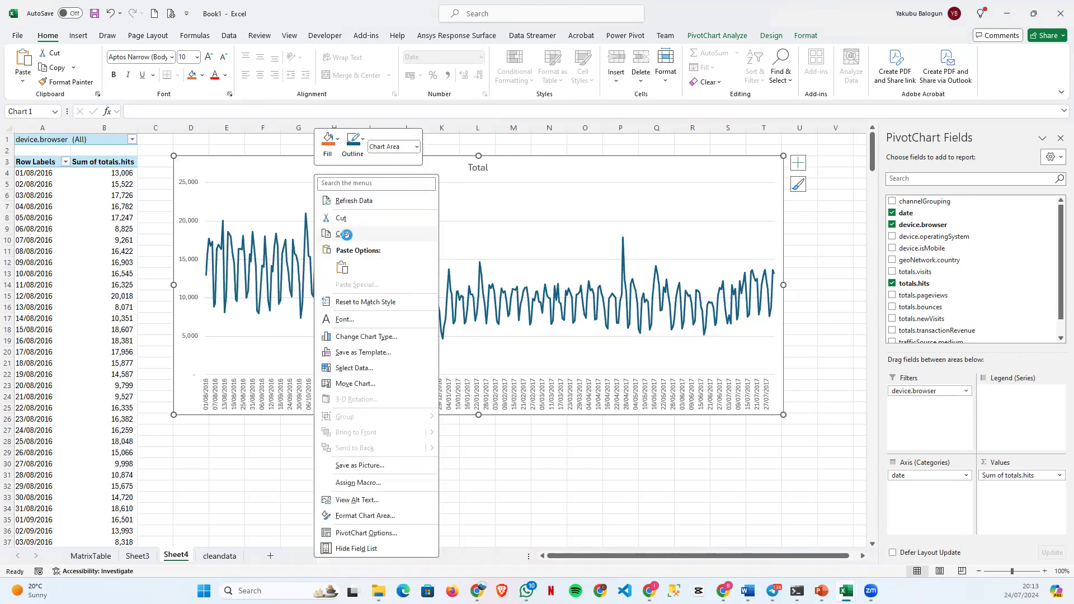
{"action": "left_click", "coordinate": [347, 237]}
{"action": "left_click", "coordinate": [139, 556]}
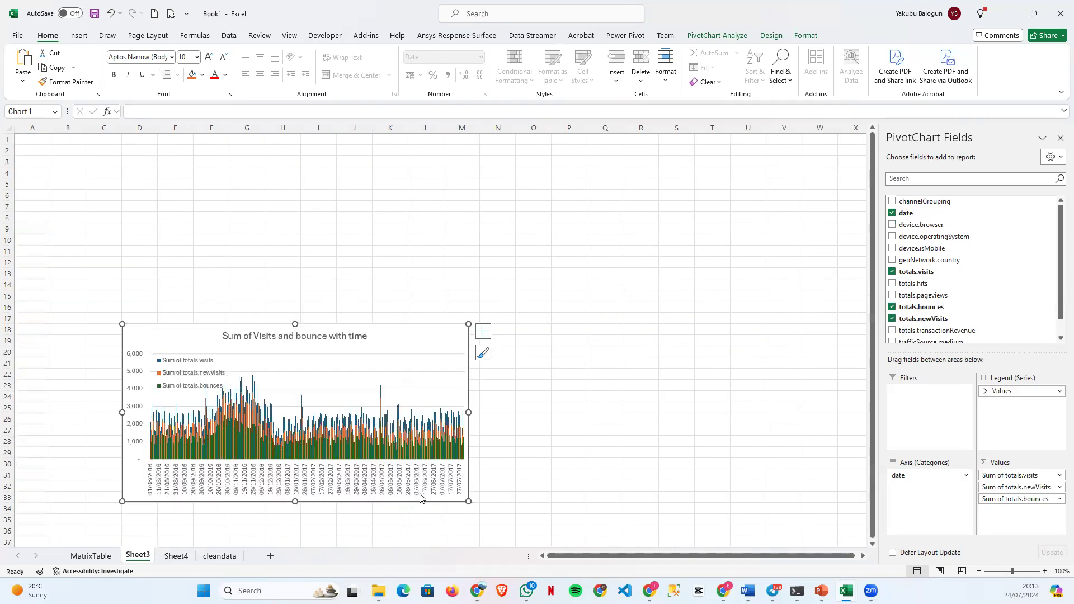
{"action": "left_click", "coordinate": [562, 450]}
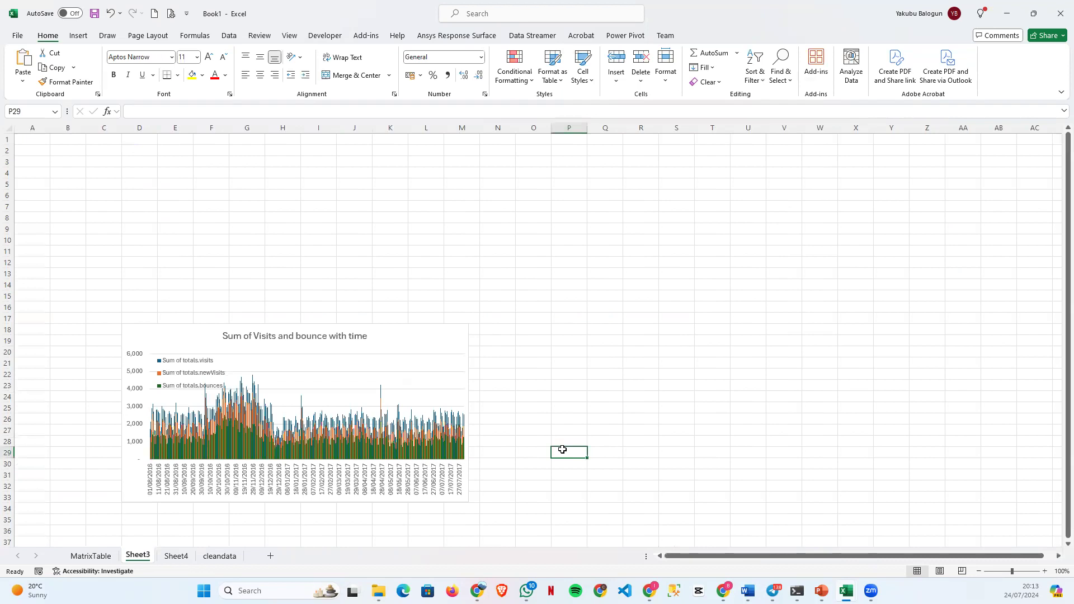
{"action": "left_click", "coordinate": [428, 342]}
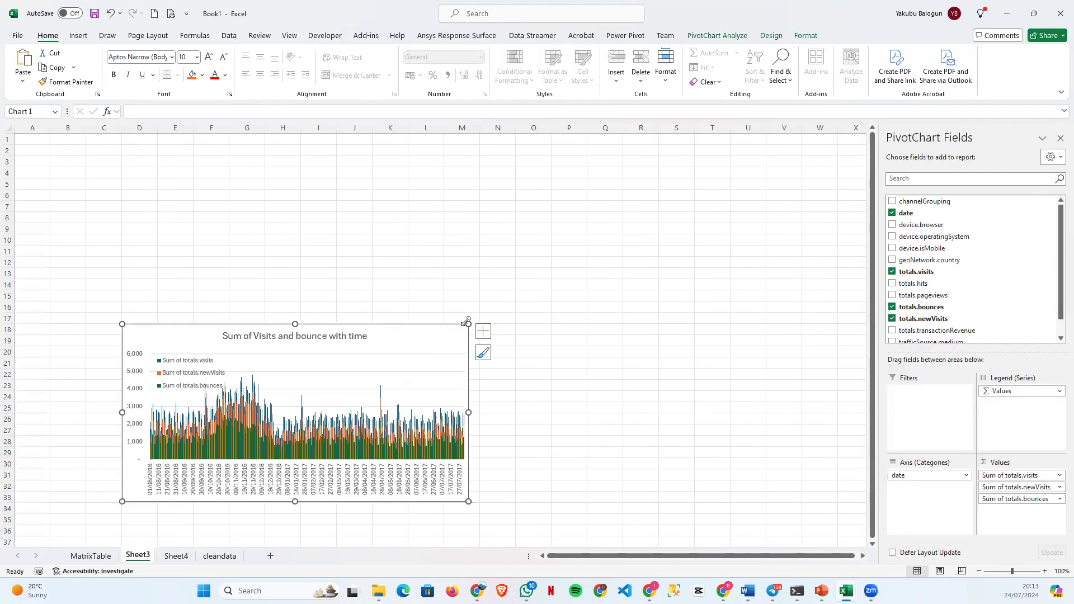
Enlarge the visits and bounce chart on Sheet3 to span about columns D to R and rows 13 to 35.
{"action": "left_click_drag", "start_coordinate": [469, 324], "coordinate": [627, 266]}
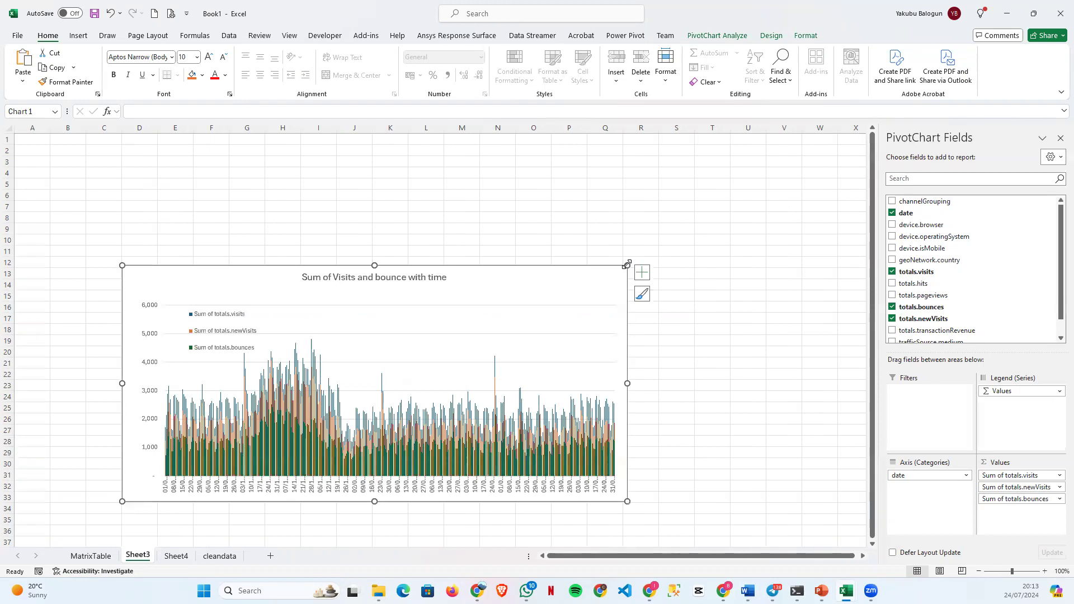
{"action": "left_click_drag", "start_coordinate": [627, 266], "coordinate": [654, 265]}
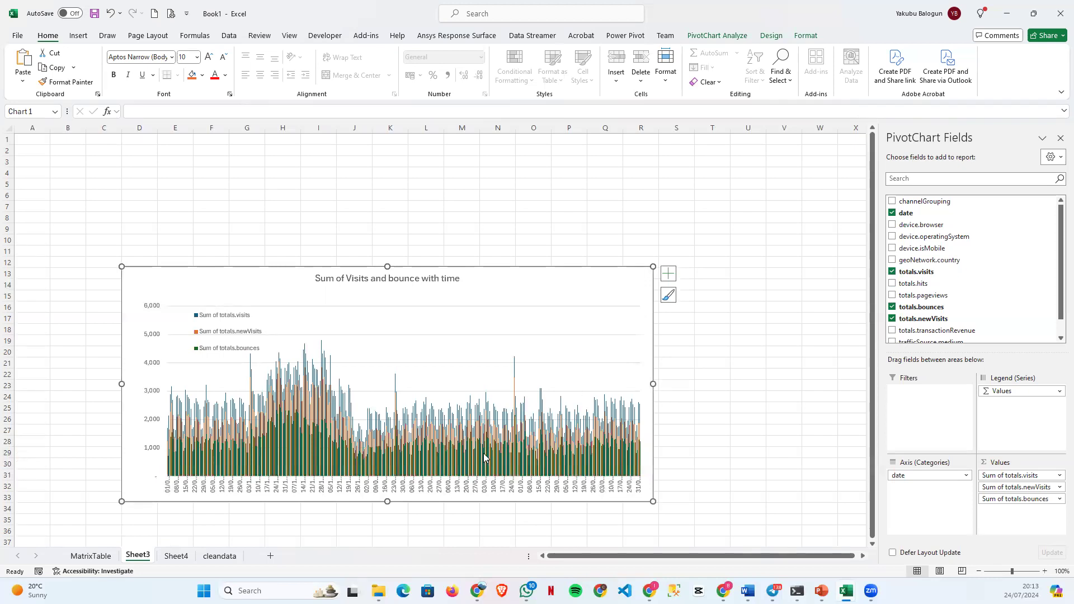
{"action": "left_click_drag", "start_coordinate": [123, 502], "coordinate": [124, 529]}
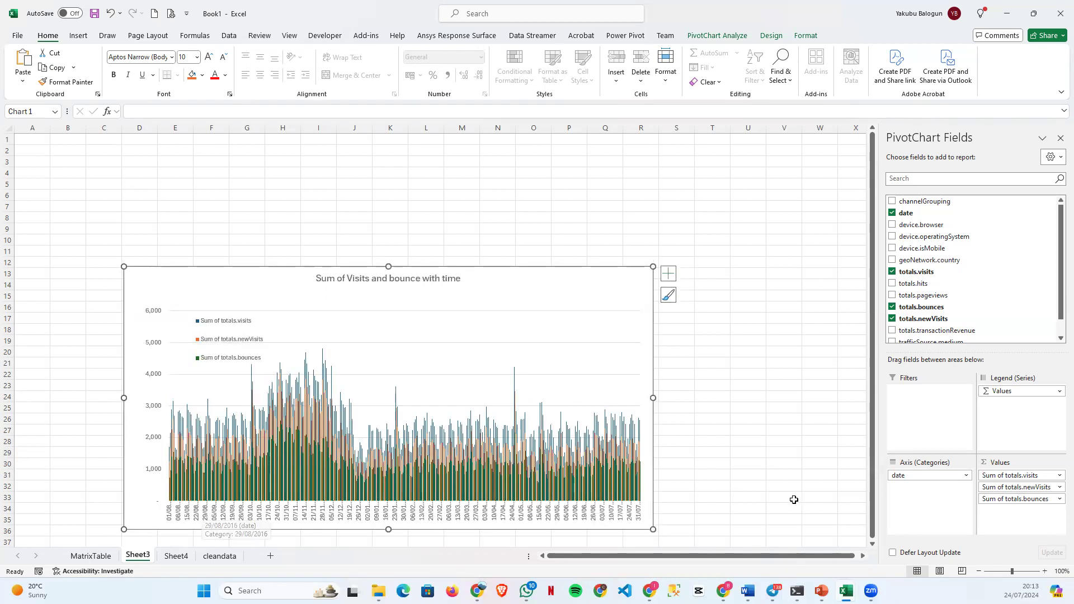
{"action": "left_click", "coordinate": [911, 477]}
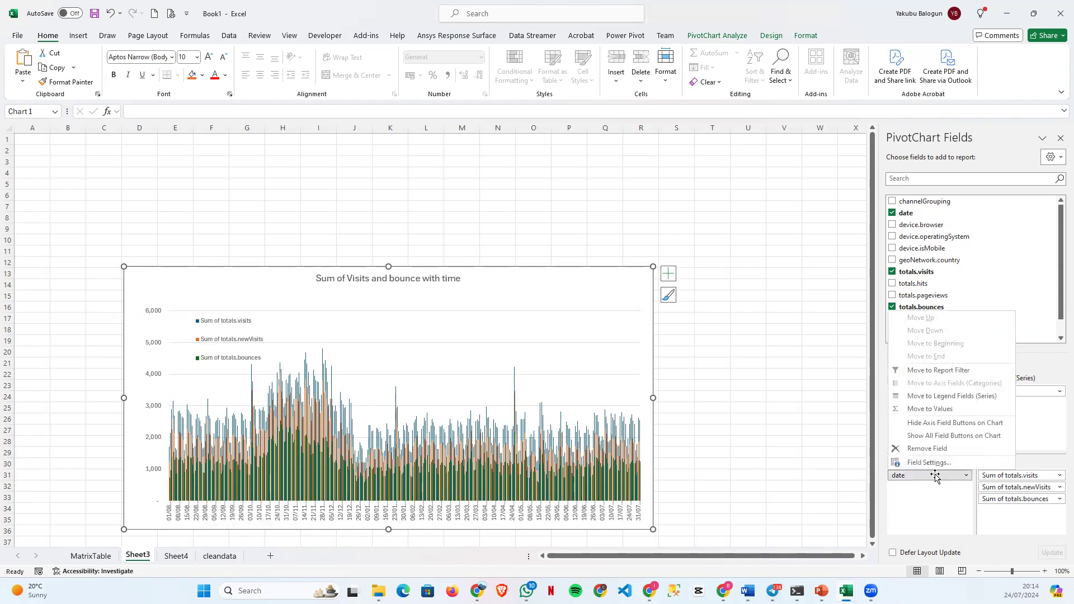
{"action": "left_click", "coordinate": [967, 477]}
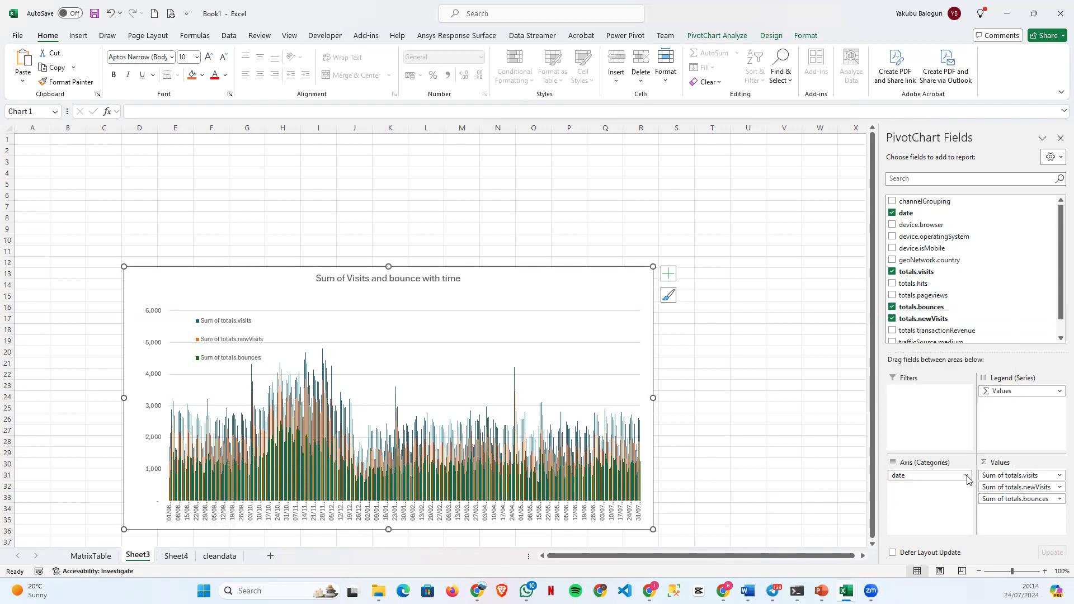
{"action": "left_click", "coordinate": [965, 478]}
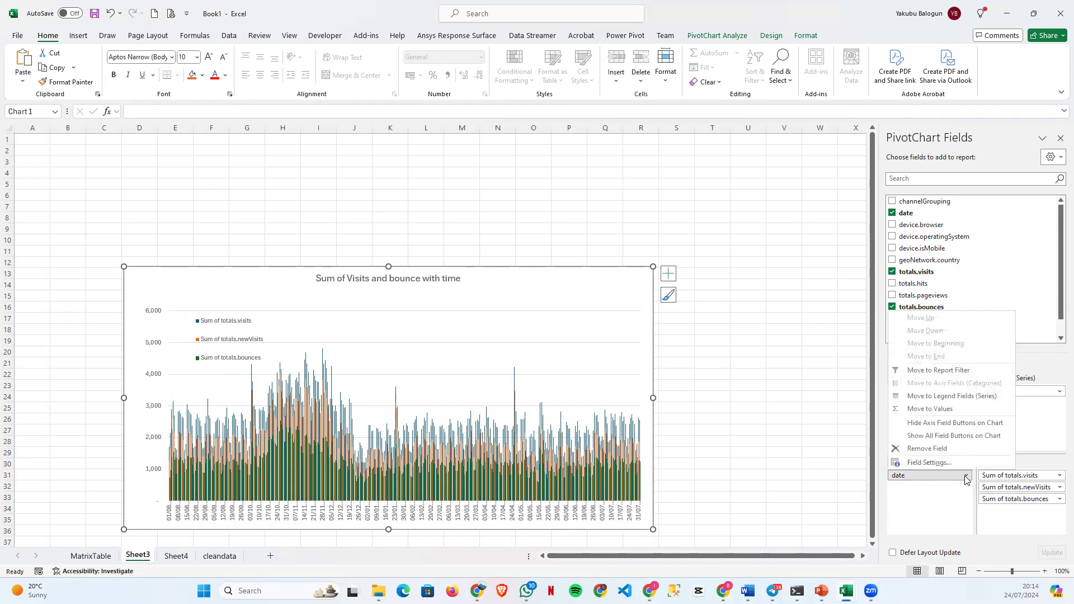
{"action": "left_click", "coordinate": [940, 463]}
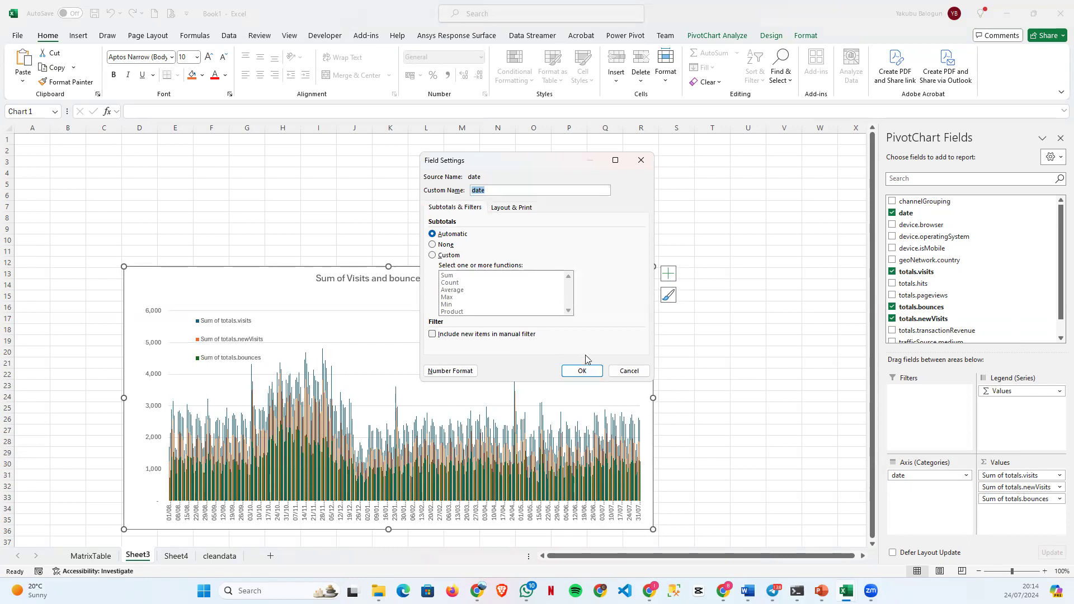
{"action": "left_click", "coordinate": [629, 371]}
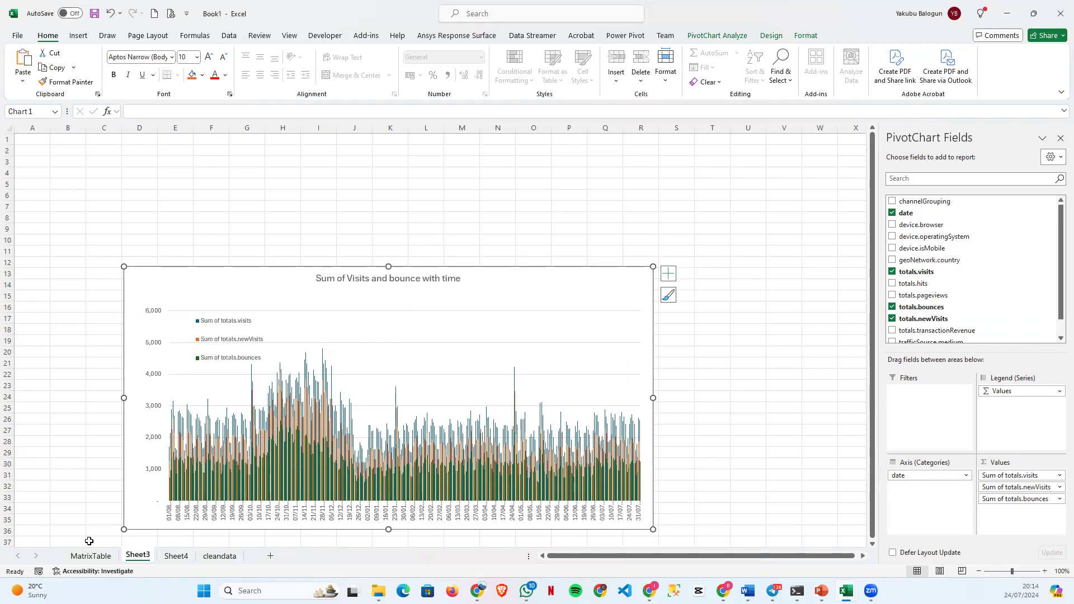
Group the date row labels of the MatrixTable sheet's PivotTable by months.
{"action": "left_click", "coordinate": [86, 560]}
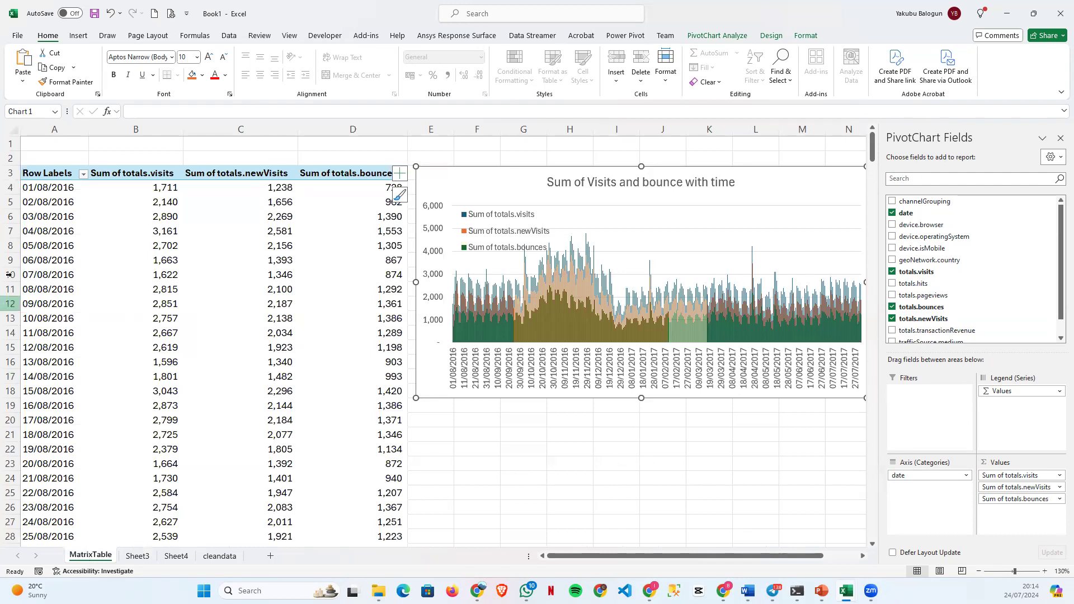
{"action": "right_click", "coordinate": [61, 252]}
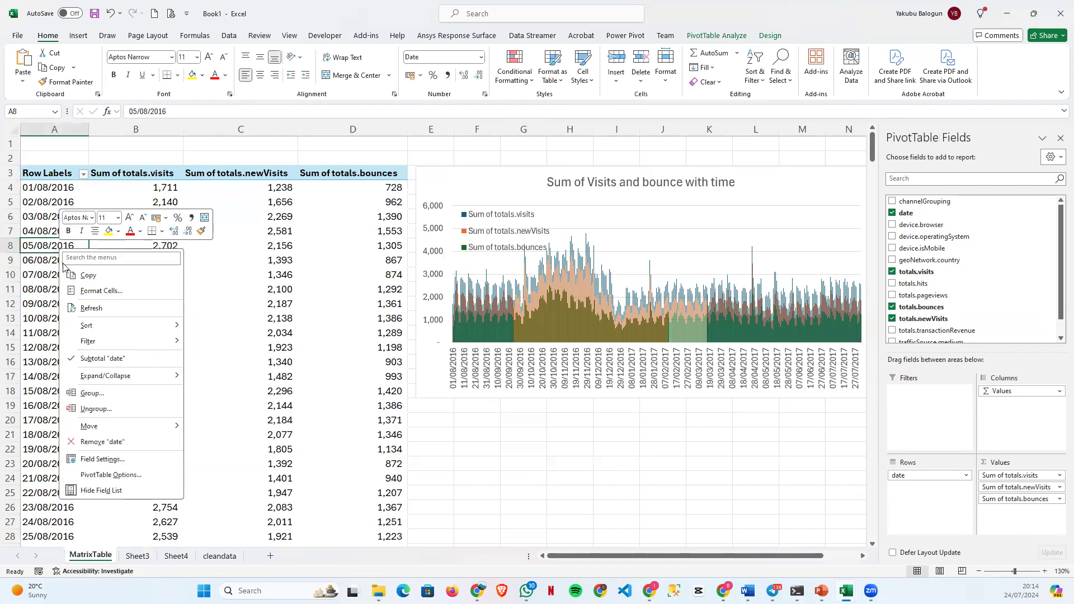
{"action": "left_click", "coordinate": [92, 393]}
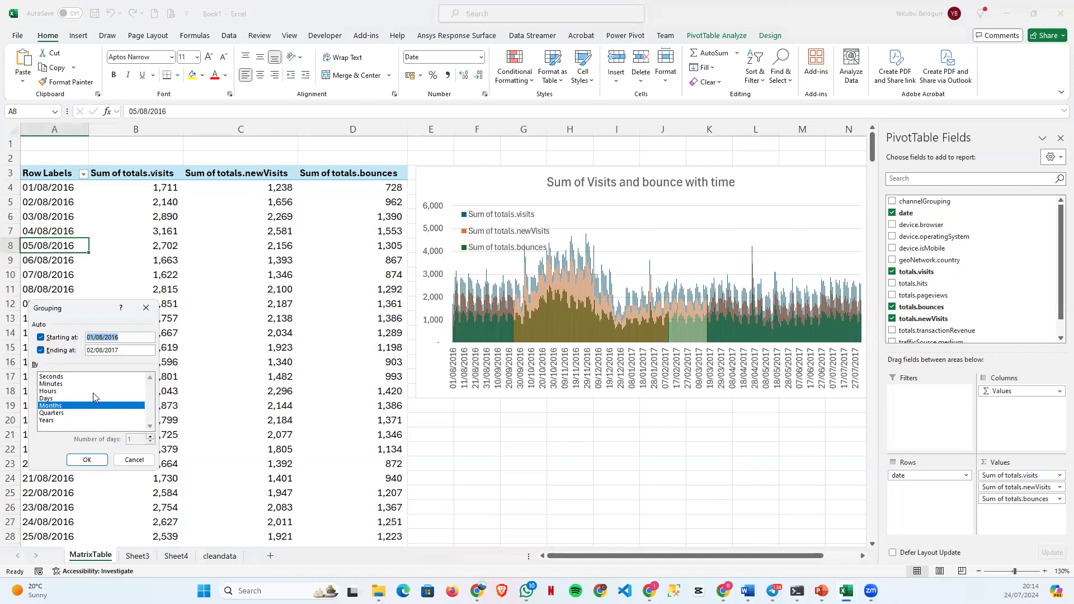
{"action": "left_click", "coordinate": [84, 459]}
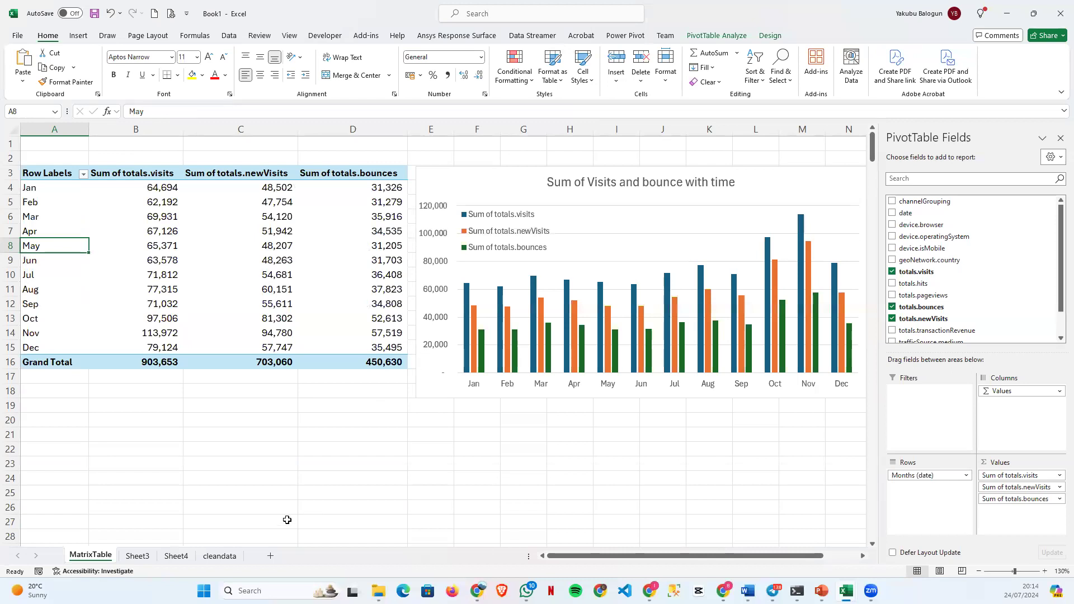
Move and shrink the visits and bounce chart on Sheet3 to span about columns C to N and rows 18 to 35.
{"action": "left_click", "coordinate": [210, 560]}
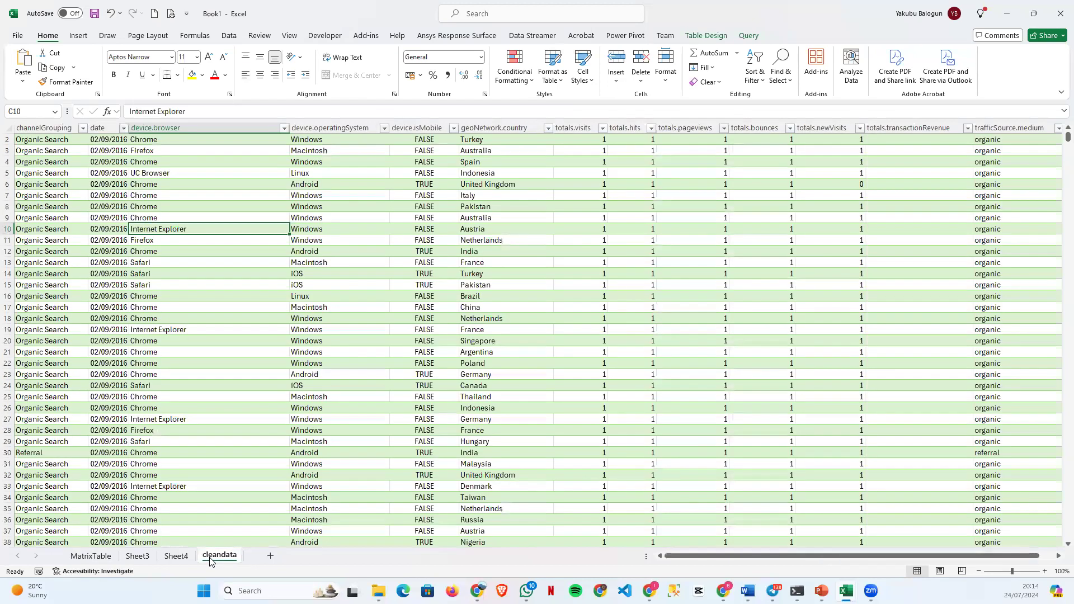
{"action": "left_click", "coordinate": [169, 562]}
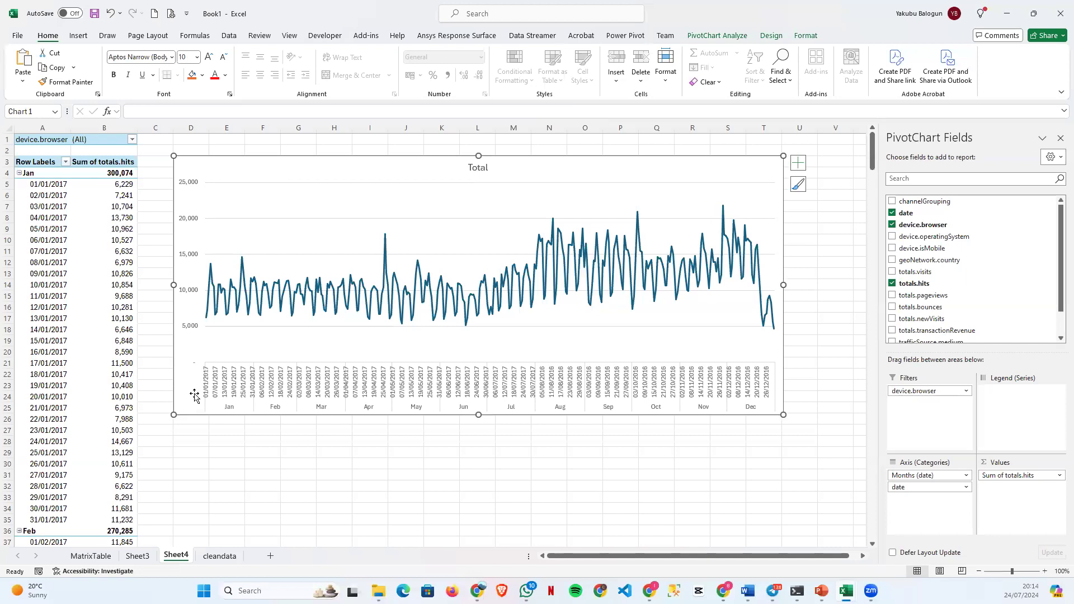
{"action": "left_click", "coordinate": [138, 556]}
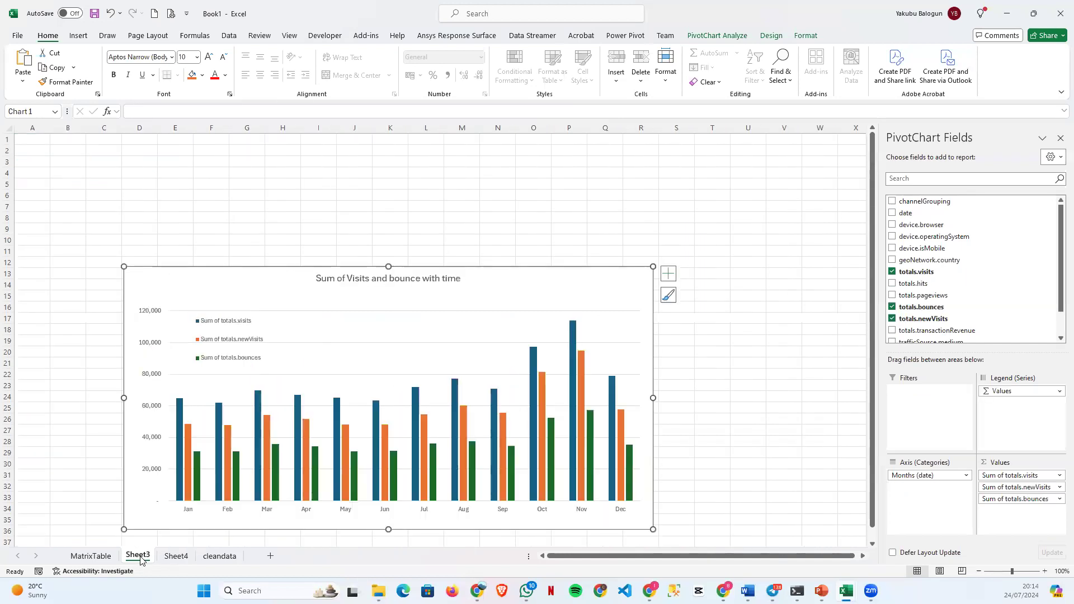
{"action": "left_click_drag", "start_coordinate": [300, 267], "coordinate": [264, 263]}
{"action": "left_click_drag", "start_coordinate": [617, 263], "coordinate": [507, 324]}
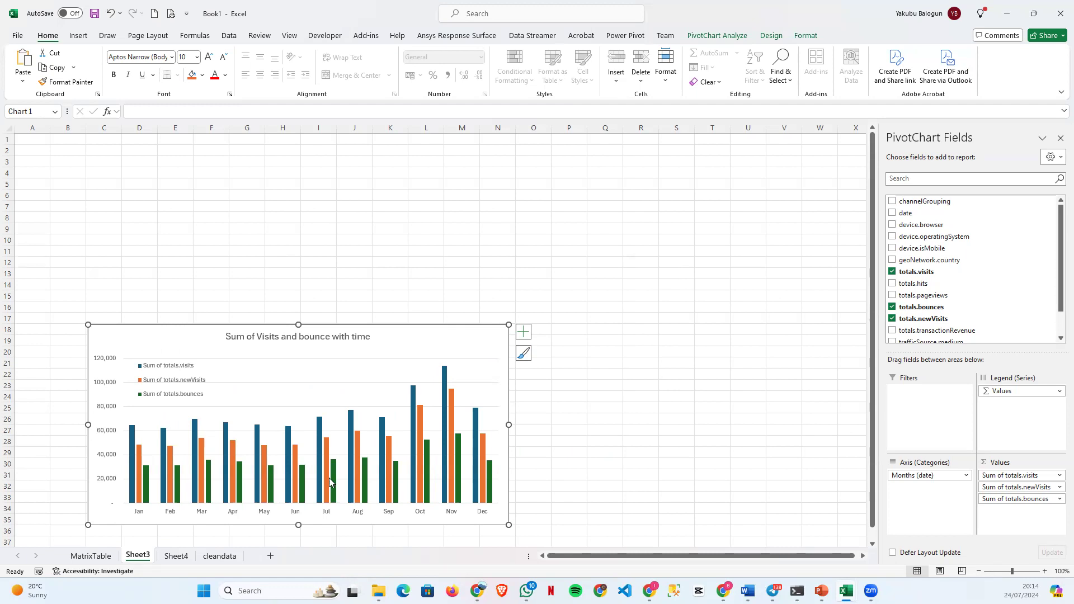
Copy the total hits line chart from Sheet4 and paste it into Sheet3 at cell Q16.
{"action": "left_click", "coordinate": [206, 556]}
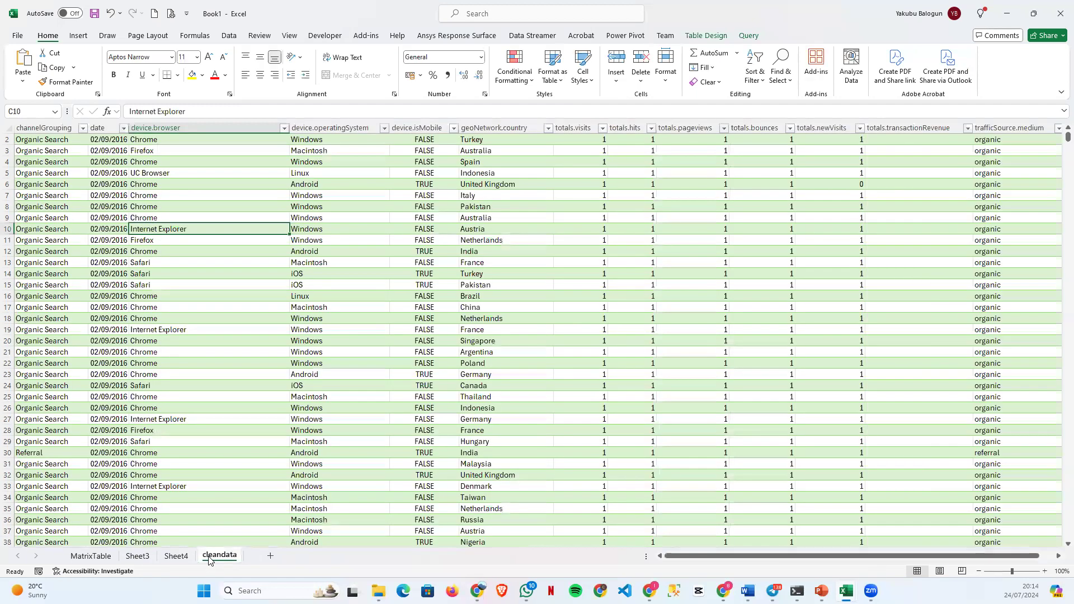
{"action": "left_click", "coordinate": [172, 560]}
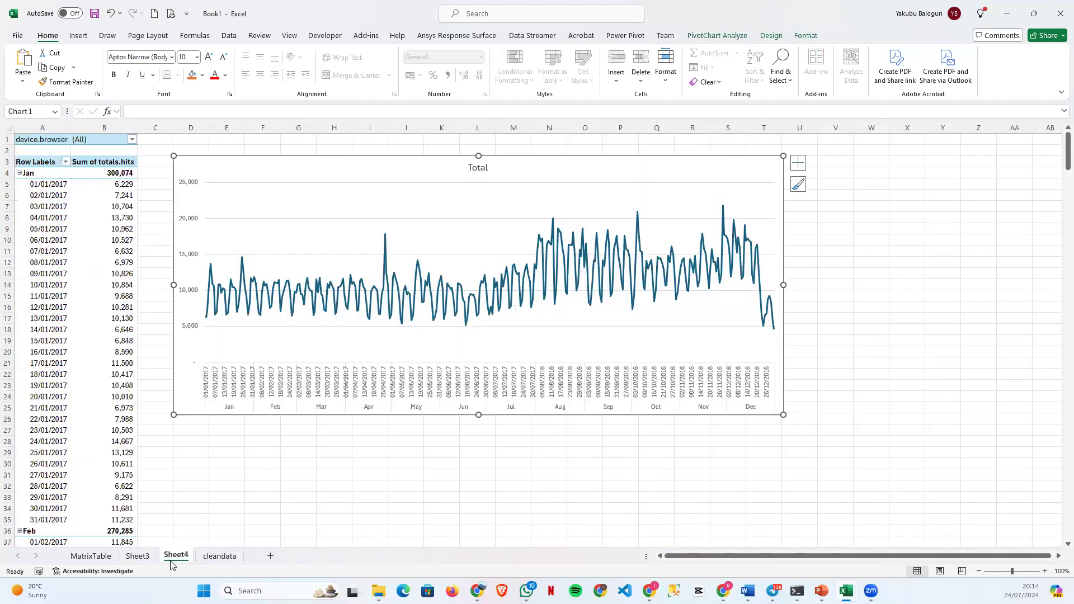
{"action": "right_click", "coordinate": [245, 166]}
{"action": "left_click", "coordinate": [271, 229]}
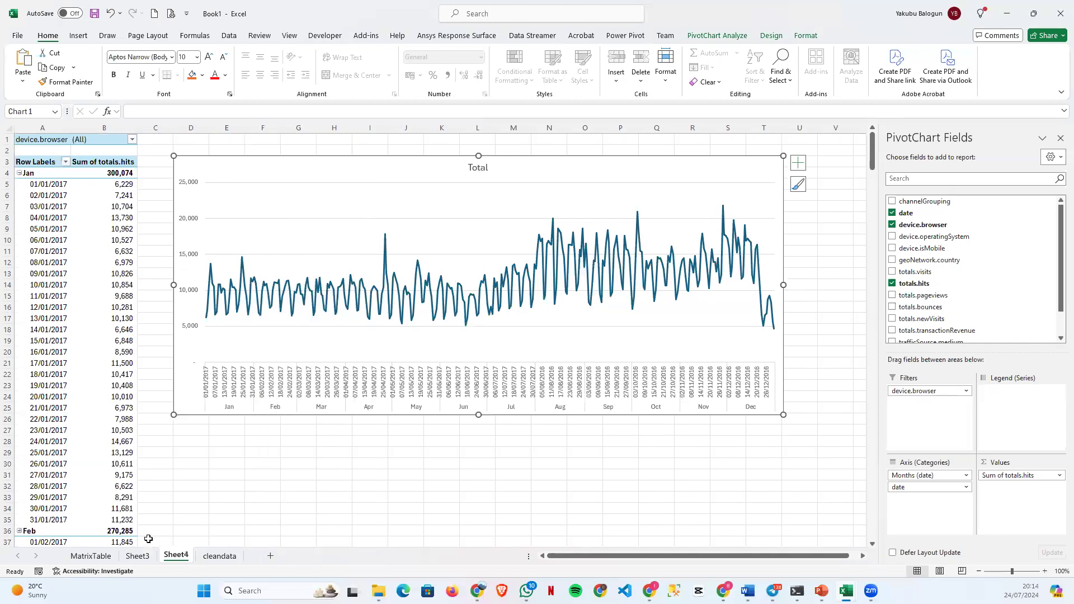
{"action": "left_click", "coordinate": [139, 558]}
{"action": "left_click", "coordinate": [600, 310]}
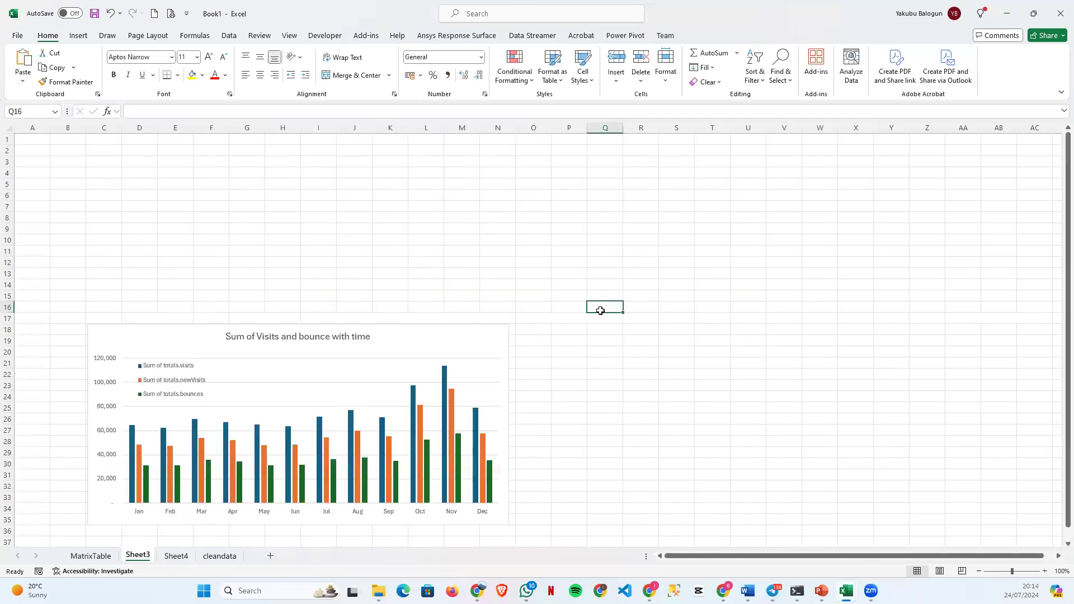
{"action": "right_click", "coordinate": [600, 310]}
{"action": "left_click", "coordinate": [627, 287]}
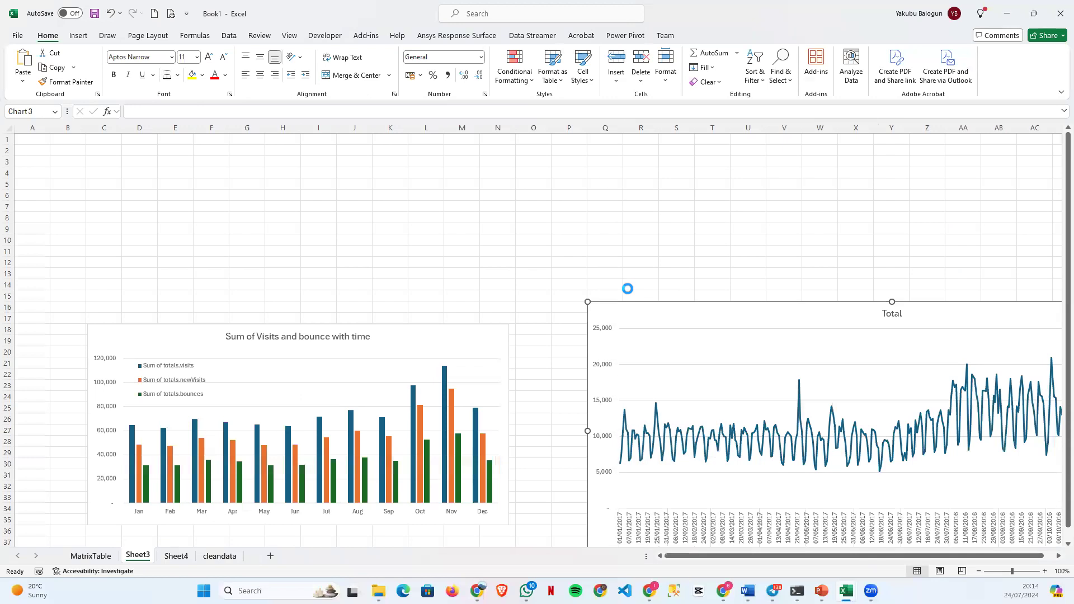
Shrink the pasted line chart, align it beside the visits and bounce chart on Sheet3, and hide the PivotChart field list.
{"action": "left_click_drag", "start_coordinate": [736, 380], "coordinate": [551, 319]}
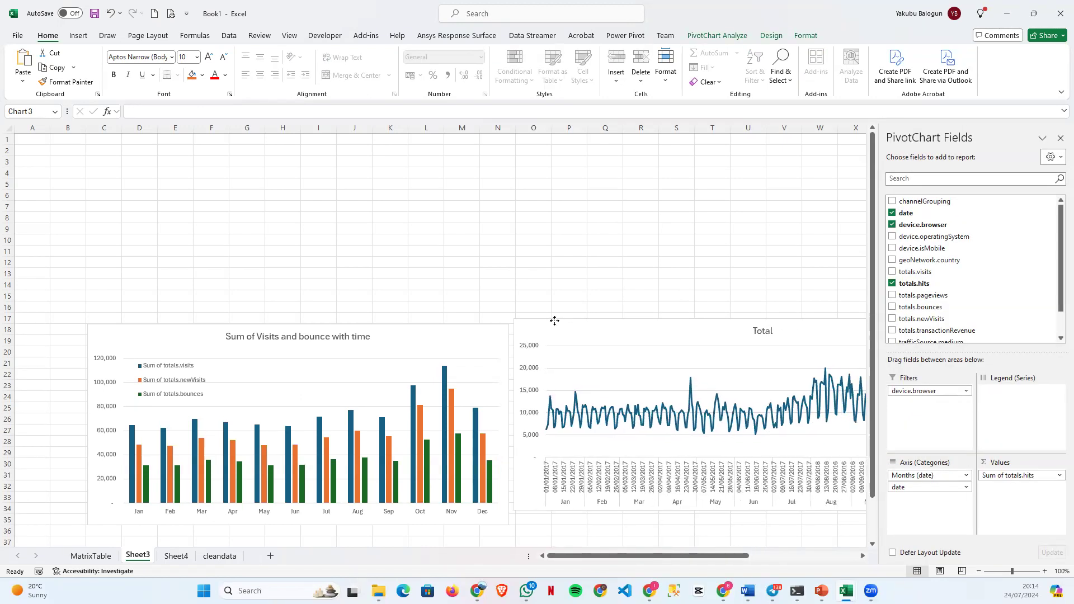
{"action": "left_click", "coordinate": [1060, 137]}
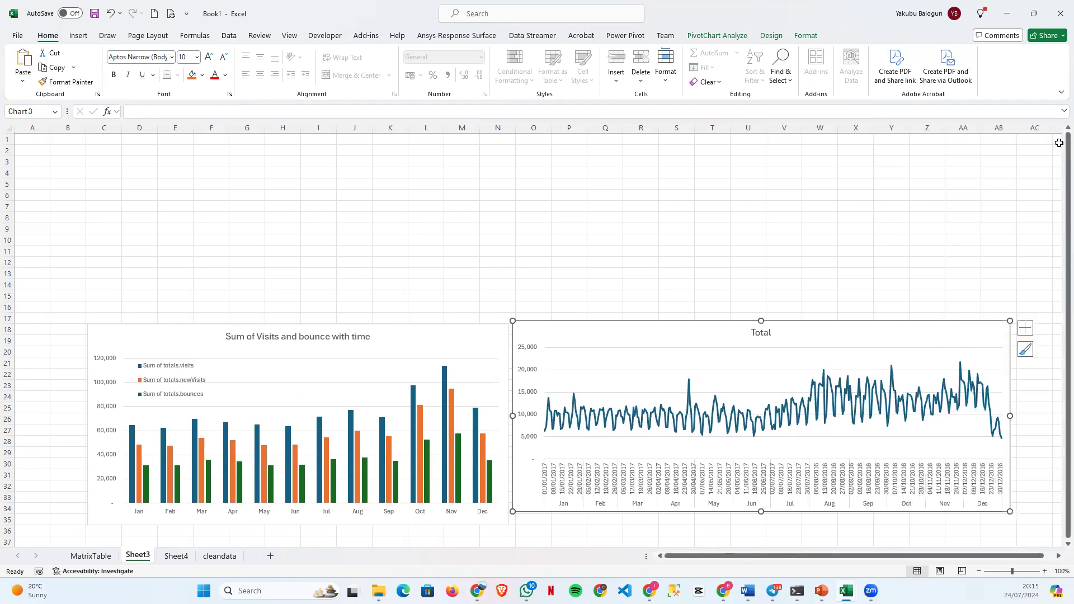
{"action": "left_click_drag", "start_coordinate": [1008, 326], "coordinate": [950, 334]}
{"action": "left_click_drag", "start_coordinate": [686, 331], "coordinate": [690, 324]}
Change the line chart's title on Sheet3 to "Website visits".
{"action": "left_click", "coordinate": [738, 336]}
{"action": "double_click", "coordinate": [737, 338]}
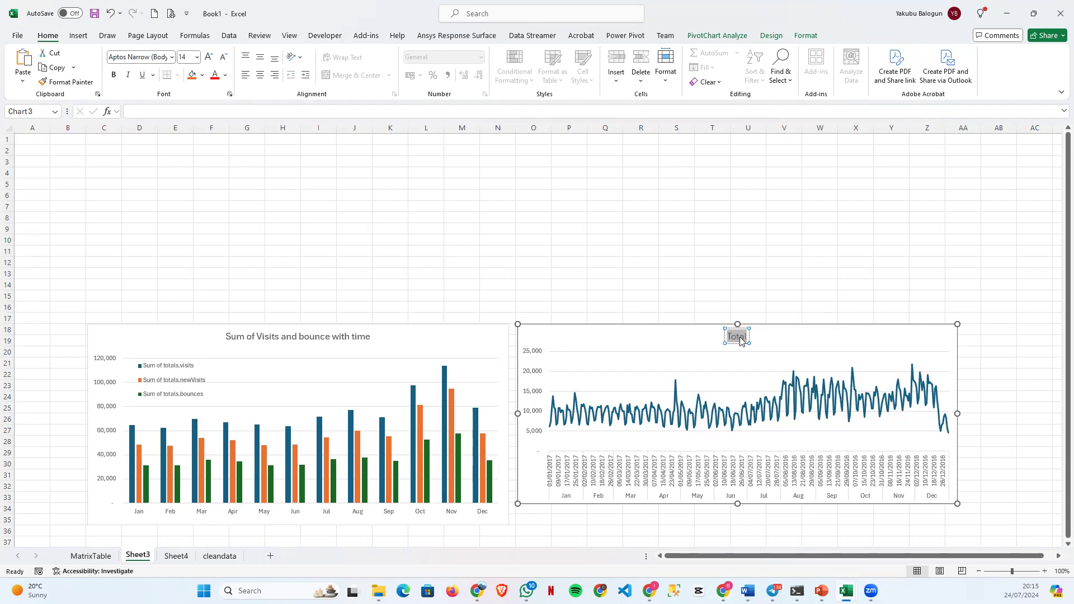
{"action": "type", "text": "Wi"}
{"action": "type", "text": "bsite visit"}
{"action": "type", "text": "s"}
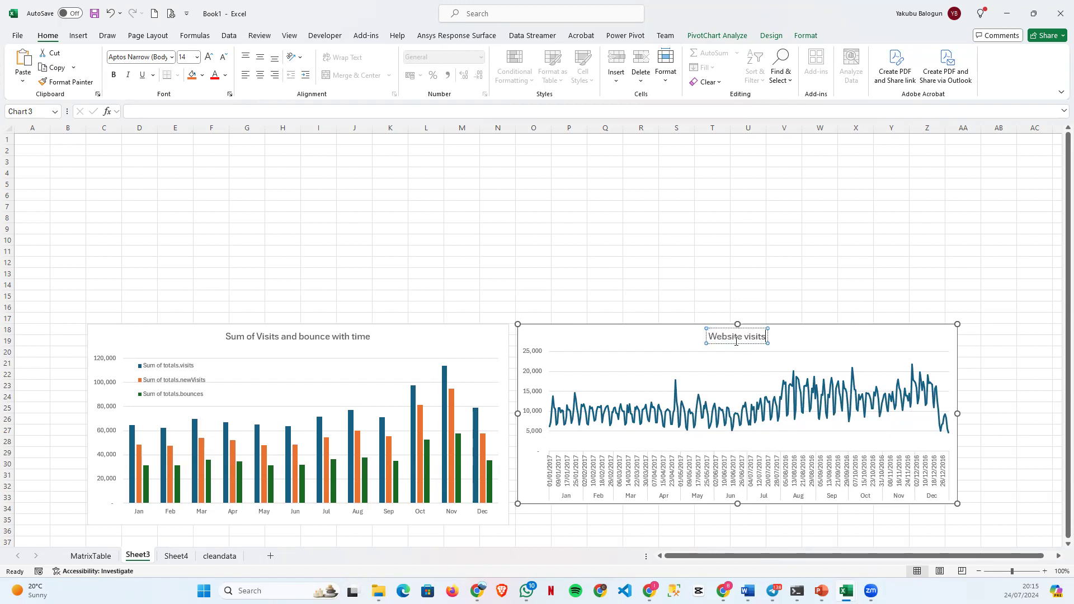
{"action": "left_click", "coordinate": [810, 241]}
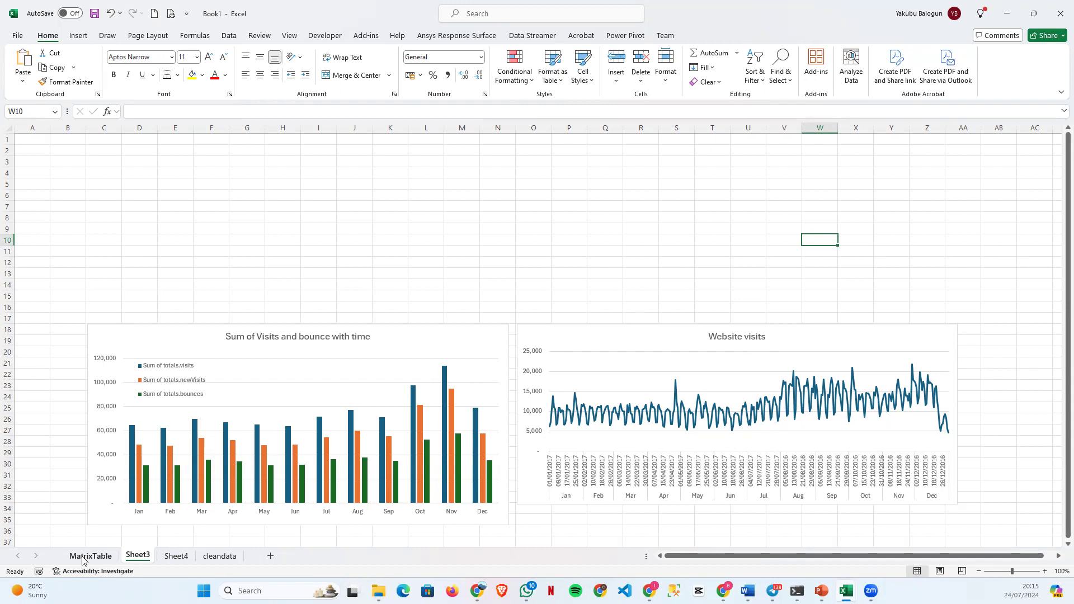
Create a PivotTable from the cleandata table on a new worksheet.
{"action": "left_click", "coordinate": [176, 557]}
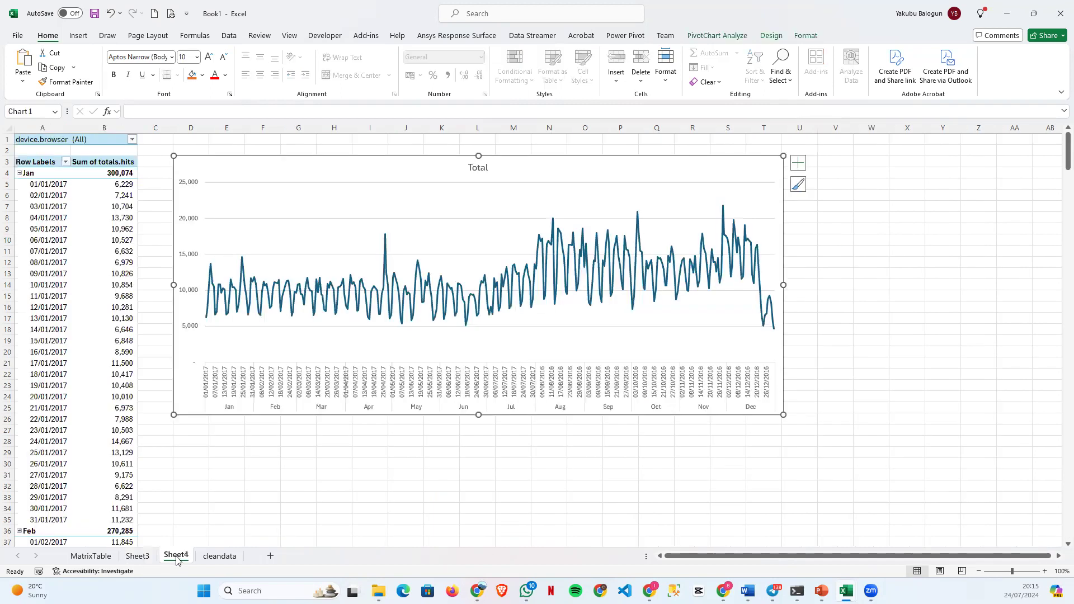
{"action": "left_click", "coordinate": [90, 556]}
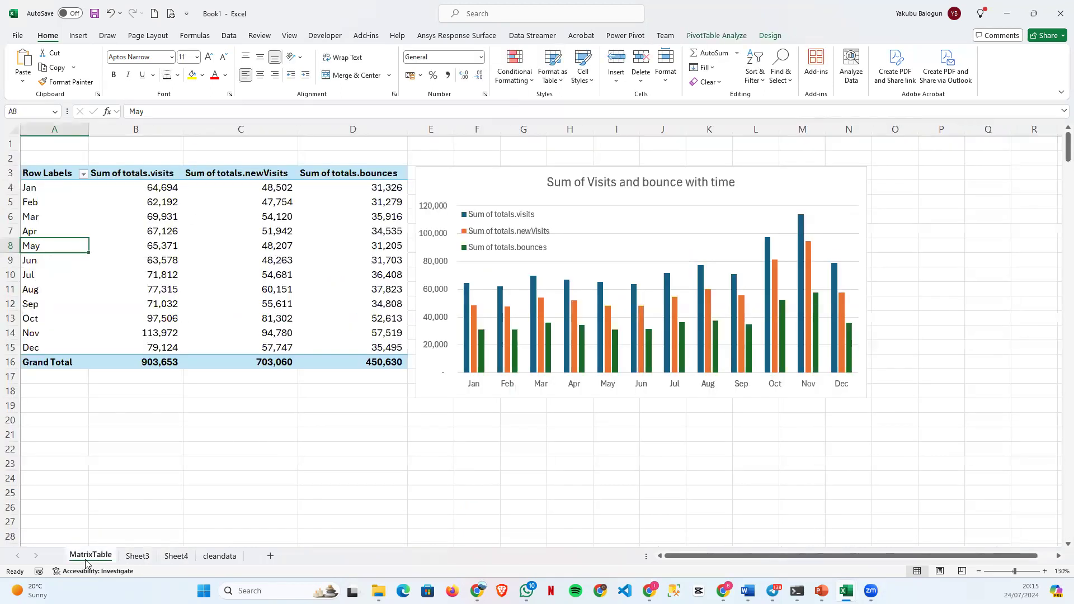
{"action": "left_click", "coordinate": [134, 558]}
{"action": "left_click", "coordinate": [175, 556]}
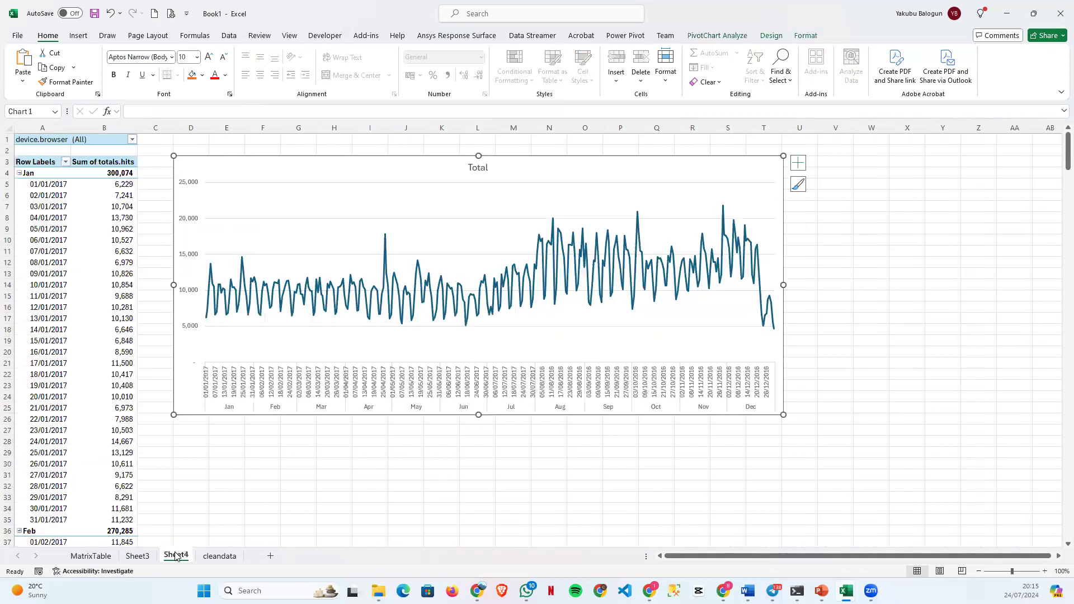
{"action": "left_click", "coordinate": [219, 556]}
{"action": "left_click", "coordinate": [222, 283]}
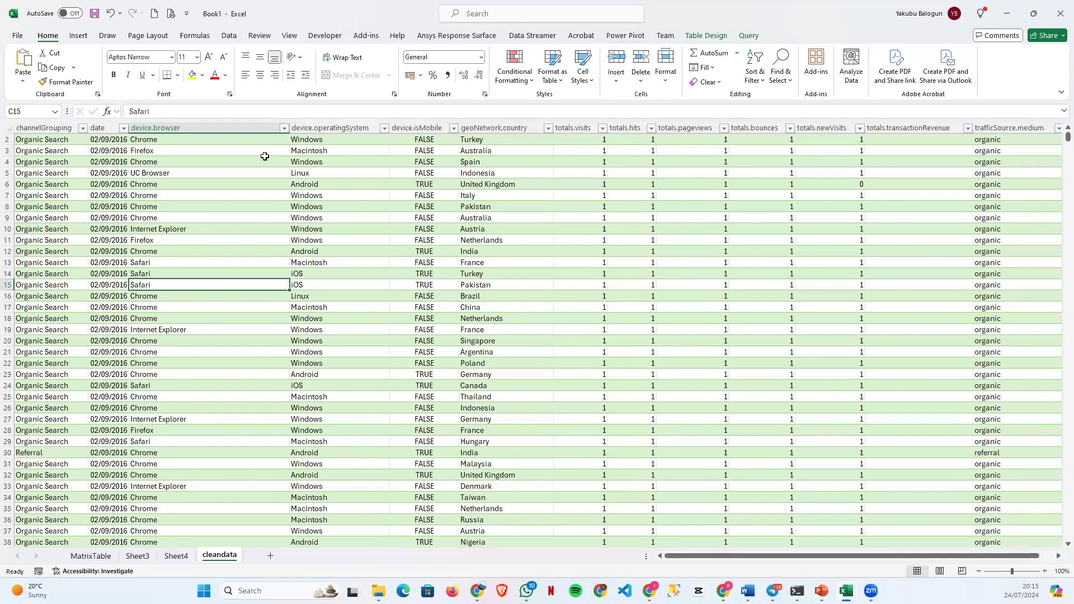
{"action": "left_click", "coordinate": [79, 36]}
{"action": "left_click", "coordinate": [28, 59]}
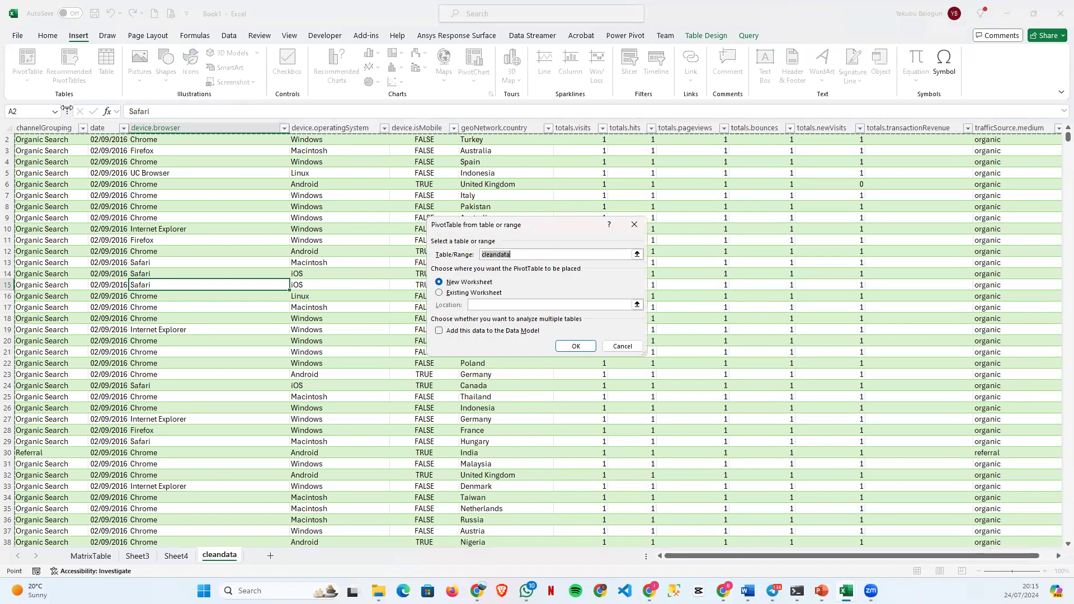
{"action": "left_click", "coordinate": [582, 346]}
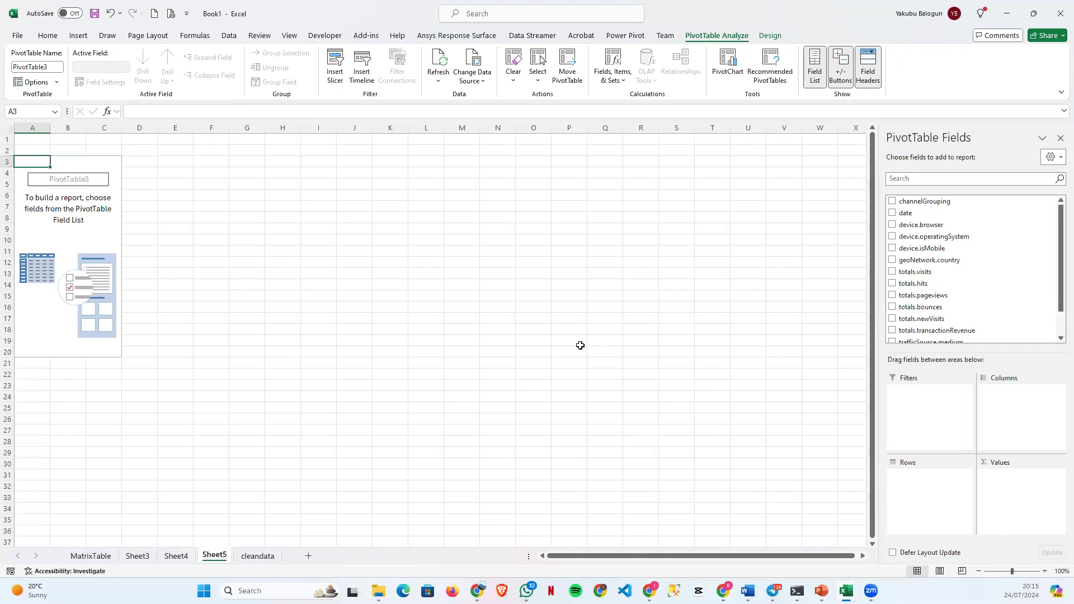
Insert slicers for device.browser, device.operatingSystem and geoNetwork.country from the new empty PivotTable on Sheet5.
{"action": "left_click", "coordinate": [72, 38]}
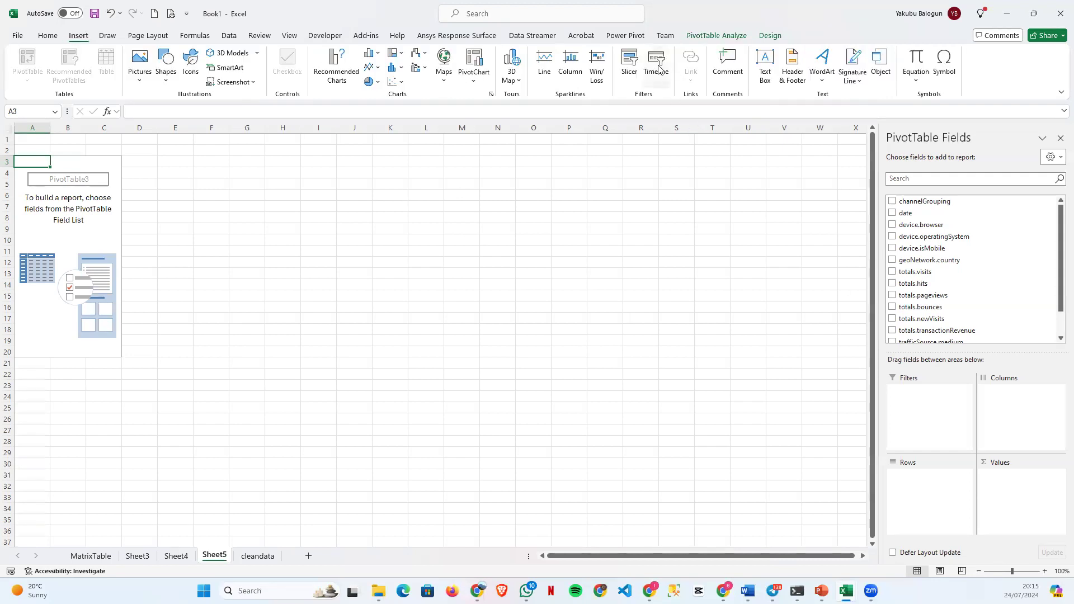
{"action": "left_click", "coordinate": [629, 69]}
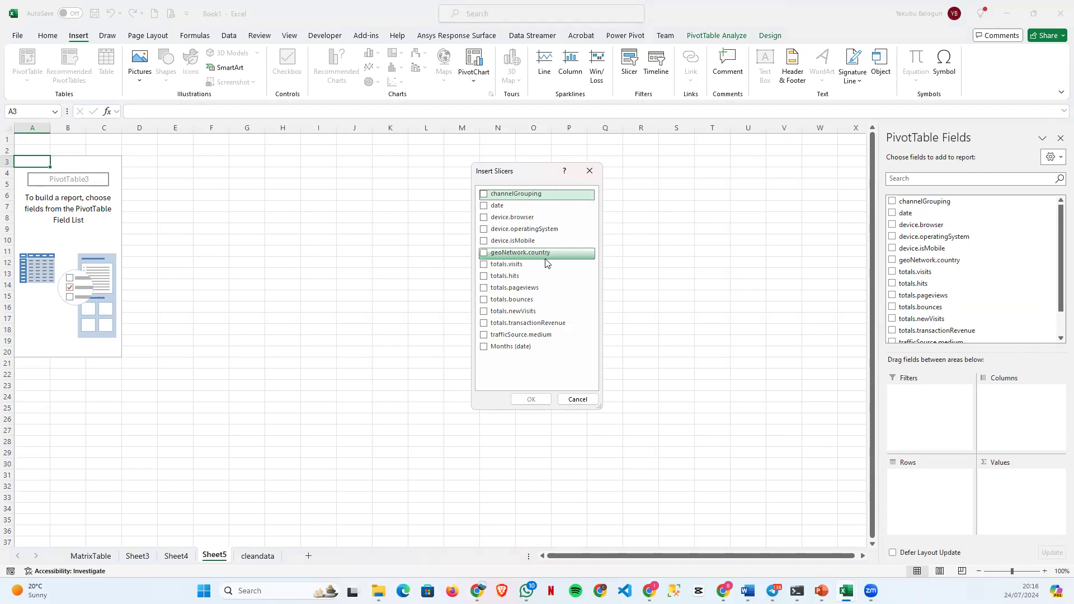
{"action": "left_click", "coordinate": [485, 221]}
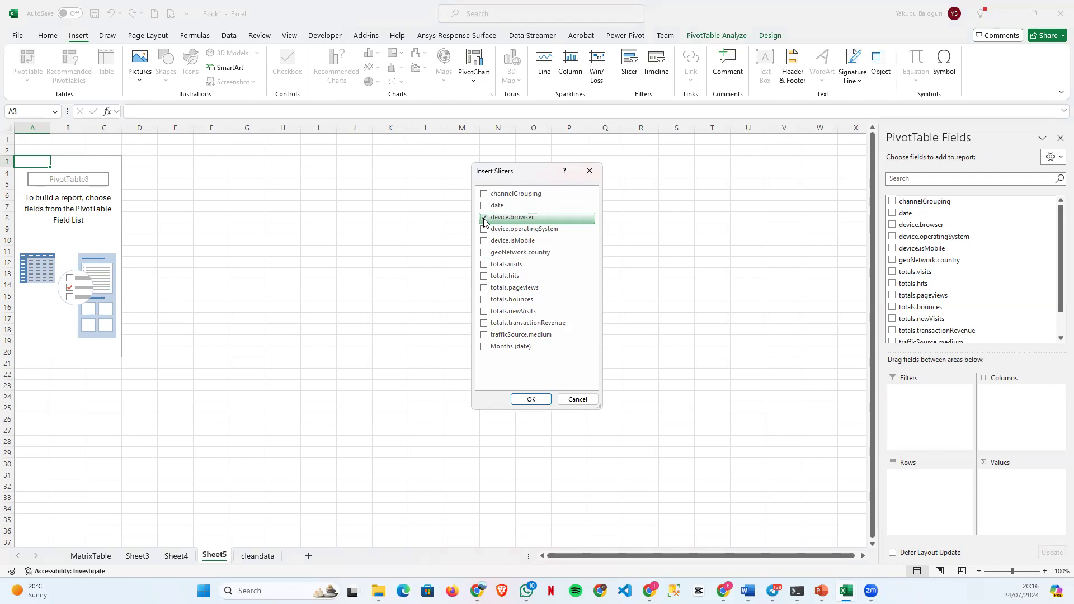
{"action": "left_click", "coordinate": [485, 253]}
{"action": "left_click", "coordinate": [483, 229]}
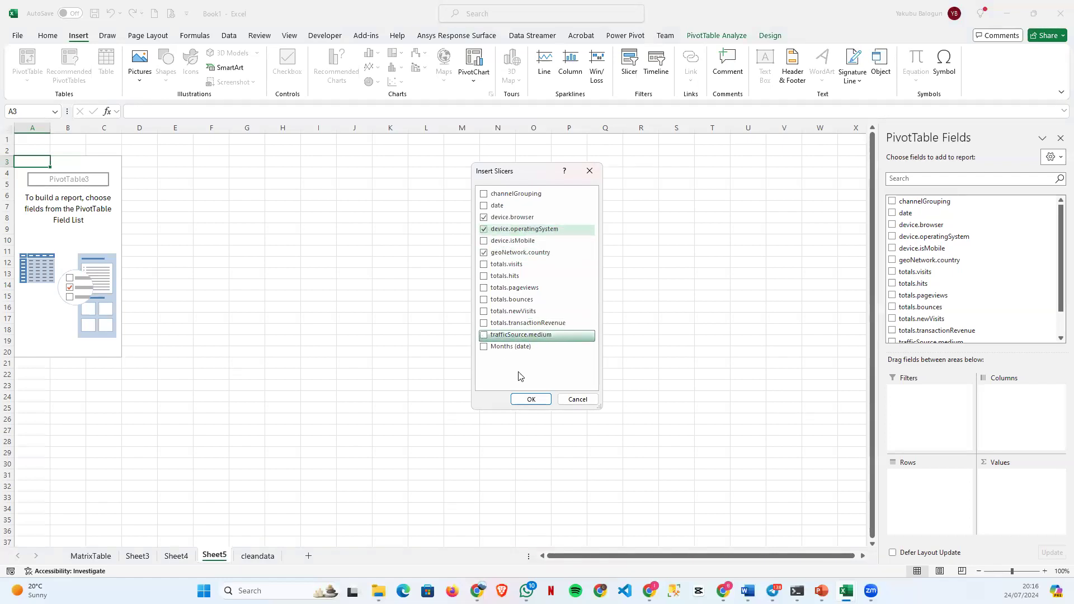
{"action": "left_click", "coordinate": [531, 400]}
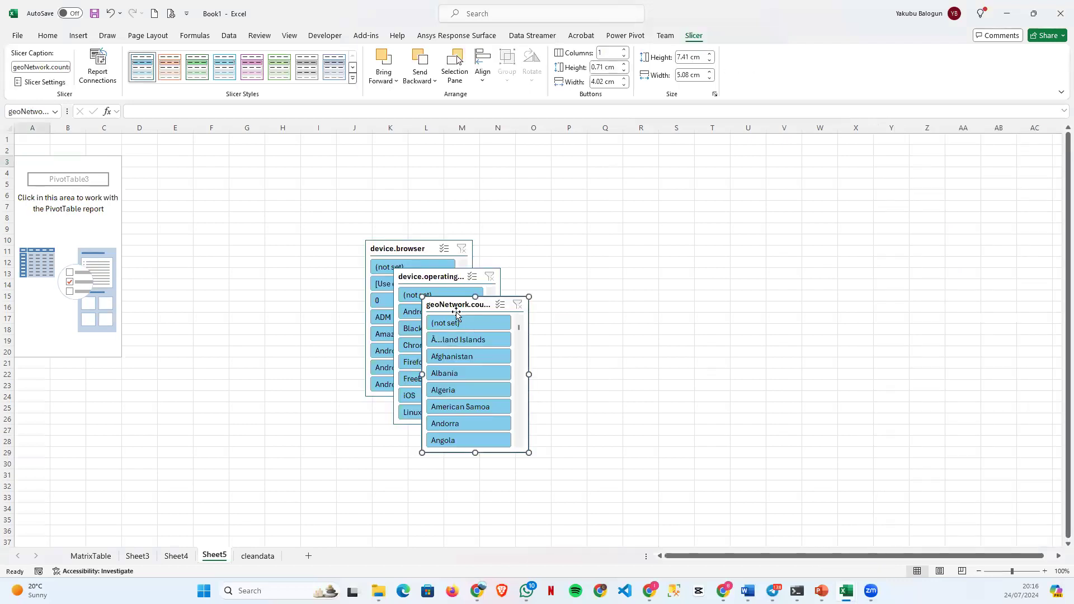
Select the browser, operating system and country slicers together on Sheet5 and copy them.
{"action": "left_click", "coordinate": [429, 249]}
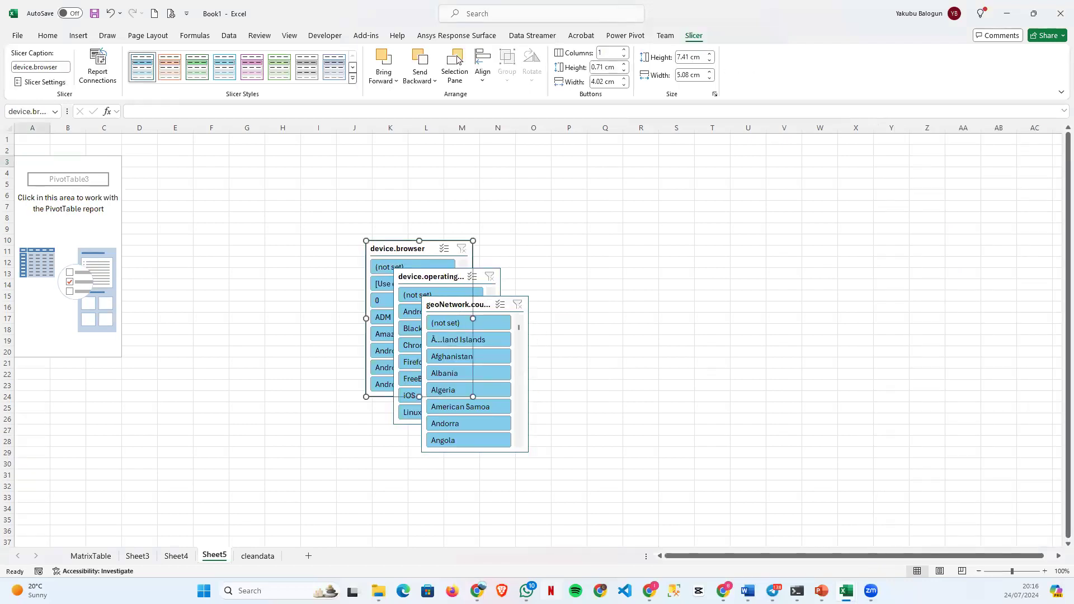
{"action": "left_click", "coordinate": [444, 274], "text": "ctrl"}
{"action": "left_click", "coordinate": [459, 302], "text": "ctrl"}
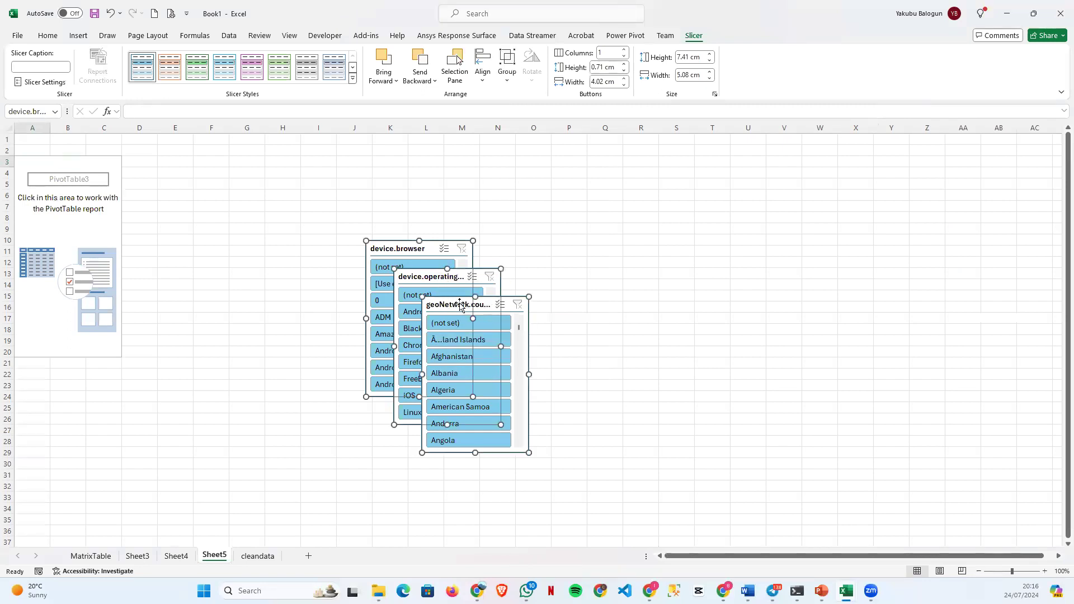
{"action": "right_click", "coordinate": [460, 303]}
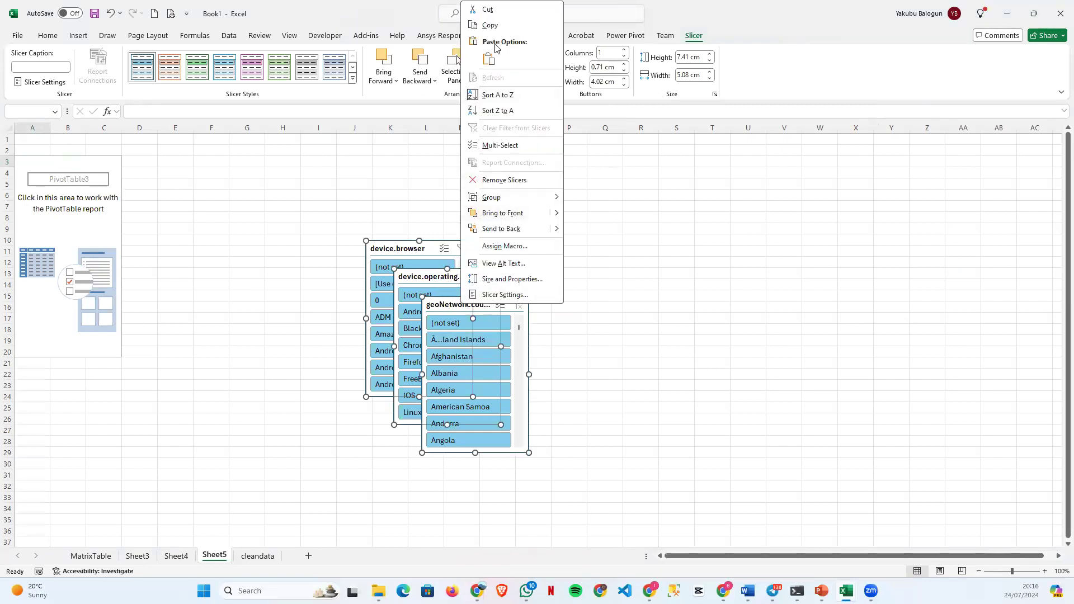
{"action": "left_click", "coordinate": [496, 25]}
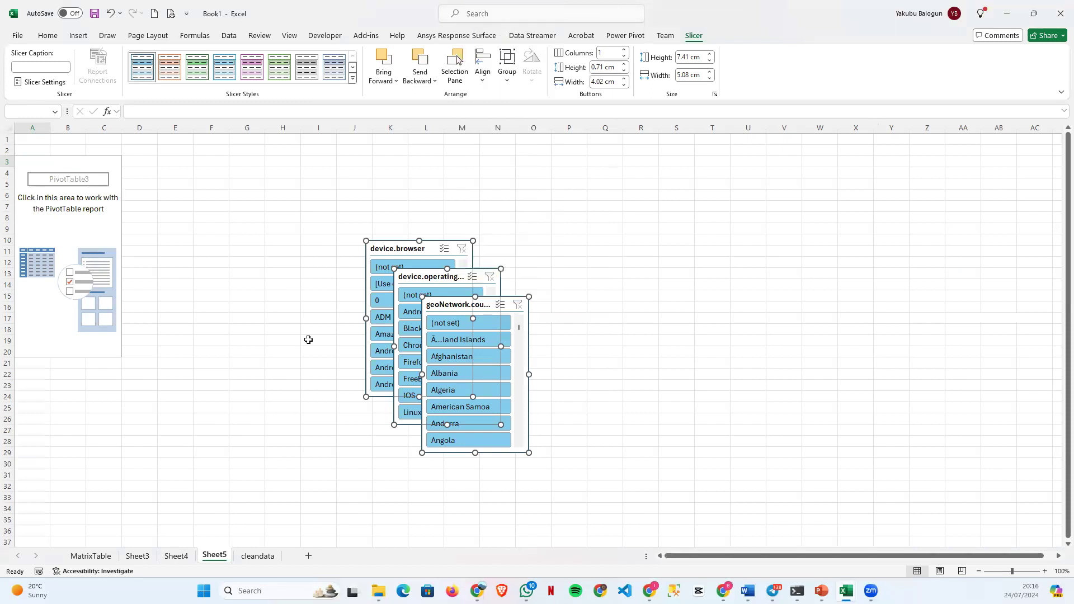
Rename Sheet3, which holds the two pivot charts, as "dashboard".
{"action": "left_click", "coordinate": [180, 558]}
{"action": "left_click", "coordinate": [249, 557]}
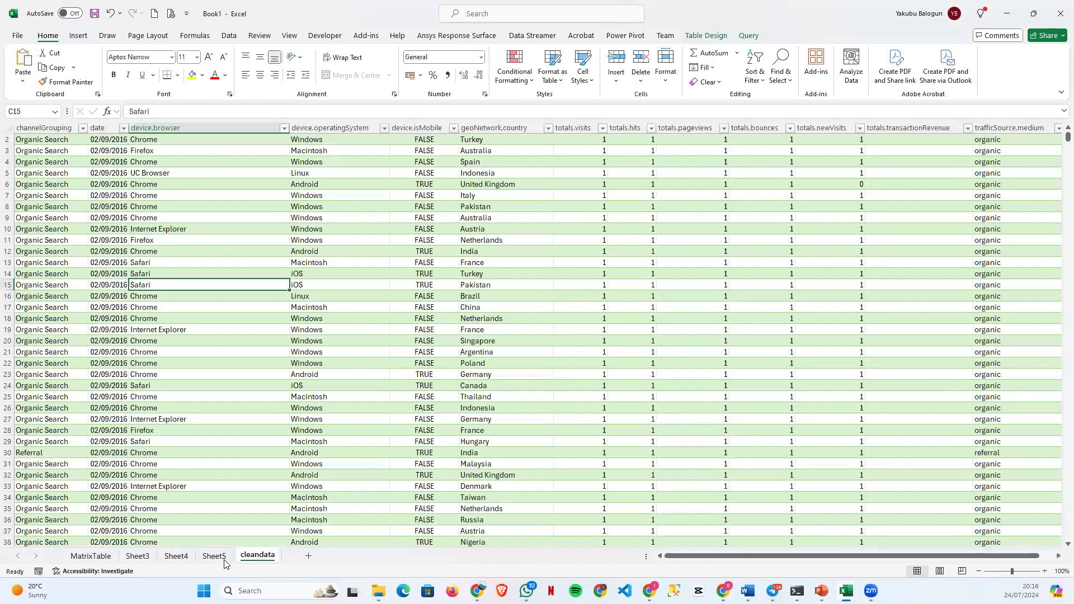
{"action": "left_click", "coordinate": [132, 558]}
{"action": "right_click", "coordinate": [132, 558]}
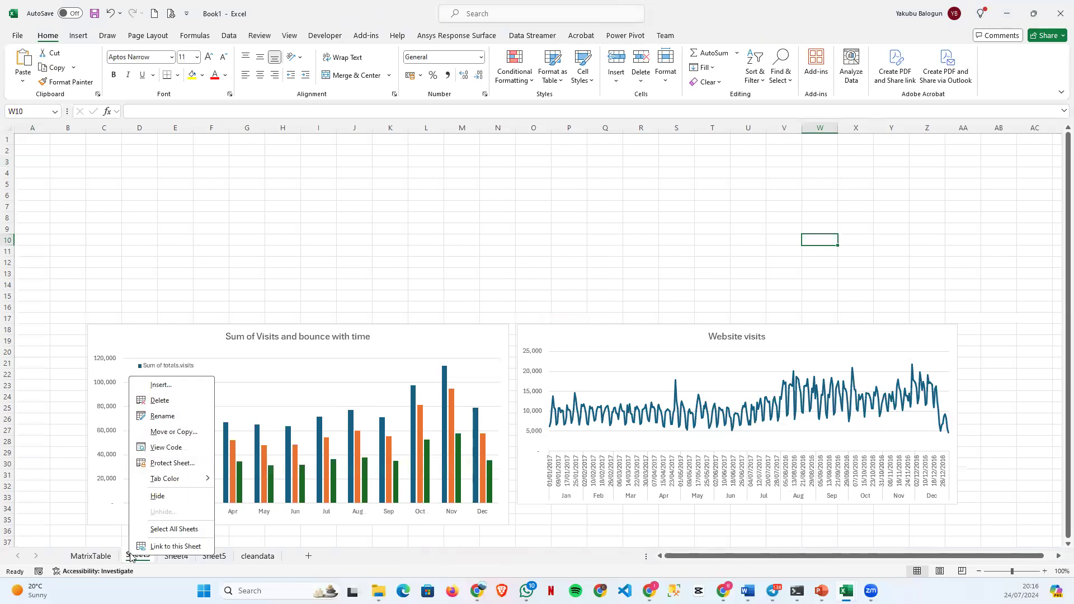
{"action": "left_click", "coordinate": [161, 417]}
{"action": "type", "text": "dashboard"}
{"action": "key", "text": "Return"}
Paste the three copied slicers into the dashboard sheet at cell D7.
{"action": "left_click", "coordinate": [148, 206]}
{"action": "right_click", "coordinate": [148, 207]}
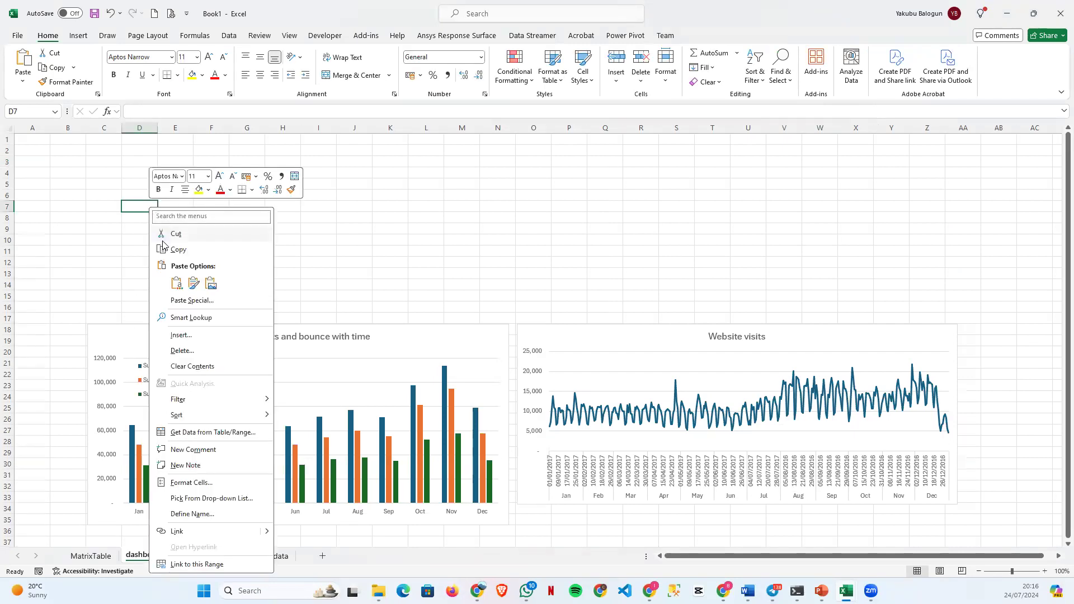
{"action": "left_click", "coordinate": [176, 282]}
{"action": "left_click", "coordinate": [355, 206]}
Shift the Website visits chart and the visits and bounce chart to the right to make room for the slicers.
{"action": "left_click", "coordinate": [545, 339]}
{"action": "left_click_drag", "start_coordinate": [515, 326], "coordinate": [562, 336]}
{"action": "left_click", "coordinate": [460, 332]}
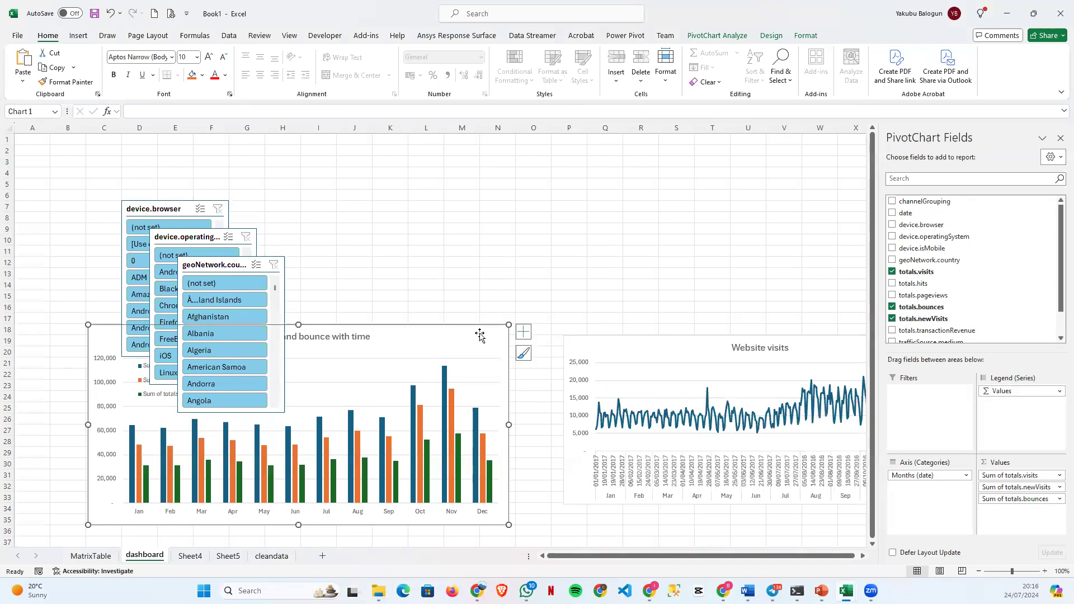
{"action": "double_click", "coordinate": [481, 336]}
{"action": "left_click_drag", "start_coordinate": [485, 324], "coordinate": [539, 344]}
Move the device.browser slicer beside the column chart in columns A to C and place the device.operatingSystem slicer directly above it.
{"action": "left_click", "coordinate": [178, 209]}
{"action": "left_click_drag", "start_coordinate": [177, 209], "coordinate": [74, 371]}
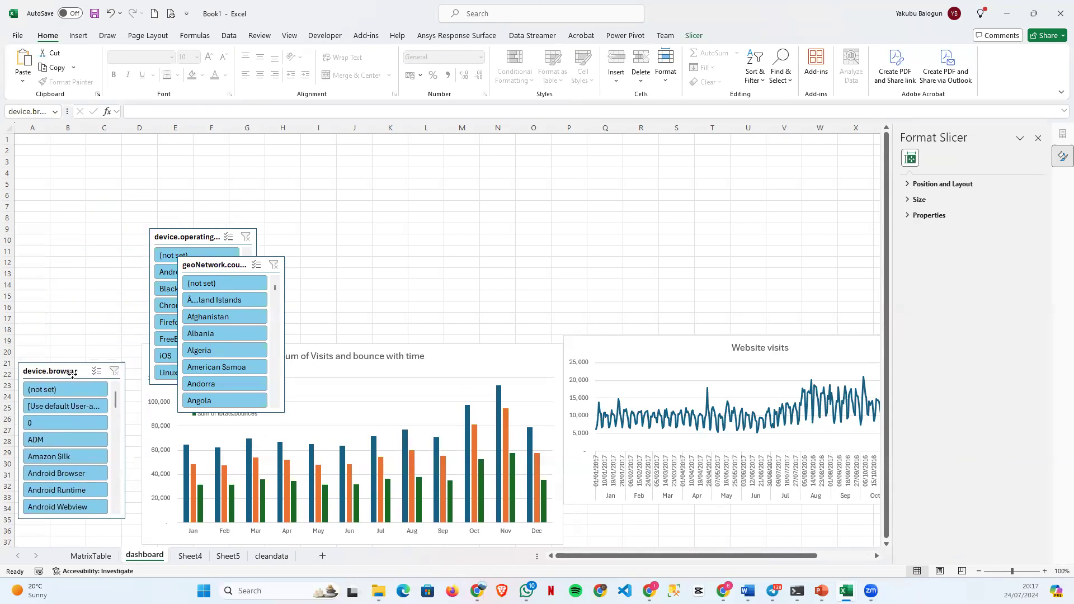
{"action": "left_click", "coordinate": [192, 238]}
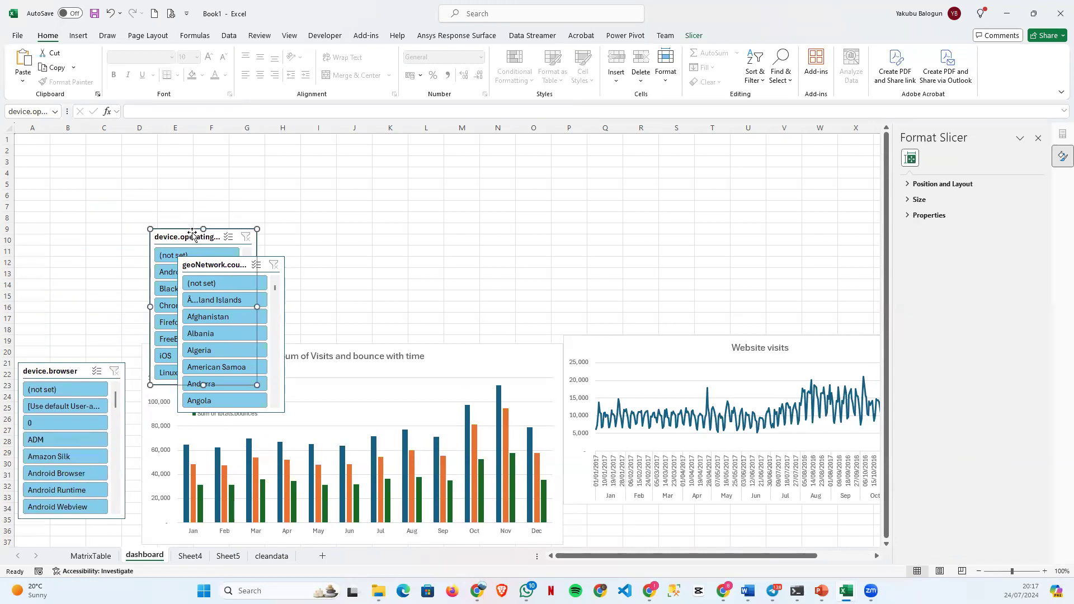
{"action": "left_click_drag", "start_coordinate": [193, 238], "coordinate": [58, 206]}
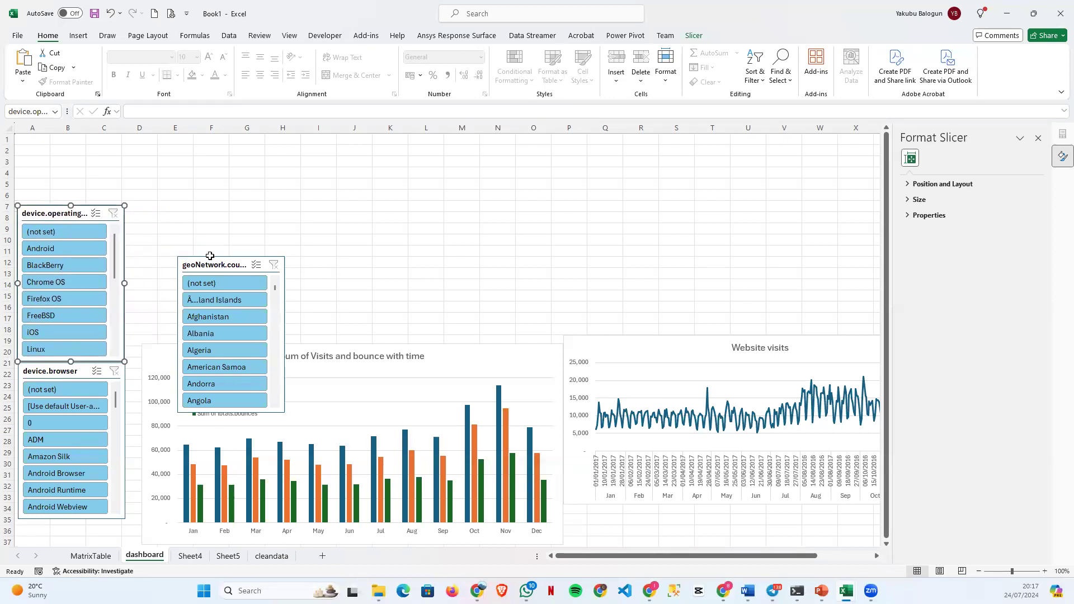
Shorten the geoNetwork.country slicer to about half its height and move it to the sheet's top-left corner.
{"action": "left_click_drag", "start_coordinate": [211, 265], "coordinate": [181, 163]}
{"action": "left_click_drag", "start_coordinate": [203, 312], "coordinate": [204, 233]}
{"action": "left_click_drag", "start_coordinate": [190, 159], "coordinate": [63, 141]}
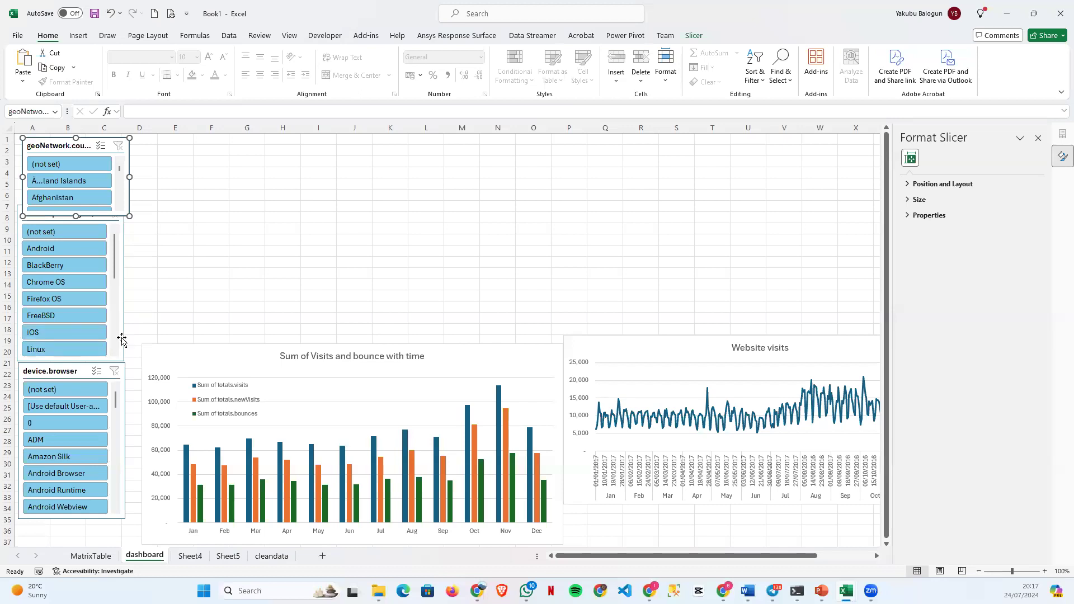
Shorten the operating system and browser slicers to about half their height and lower the browser slicer to start near row 27.
{"action": "left_click", "coordinate": [73, 360]}
{"action": "left_click_drag", "start_coordinate": [71, 351], "coordinate": [84, 276]}
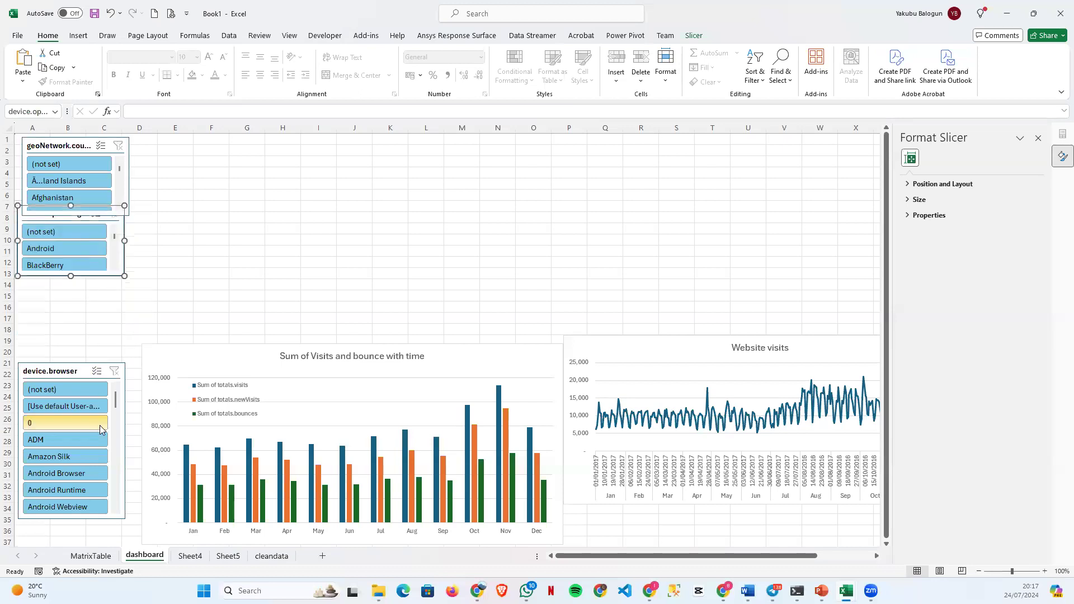
{"action": "left_click", "coordinate": [84, 367]}
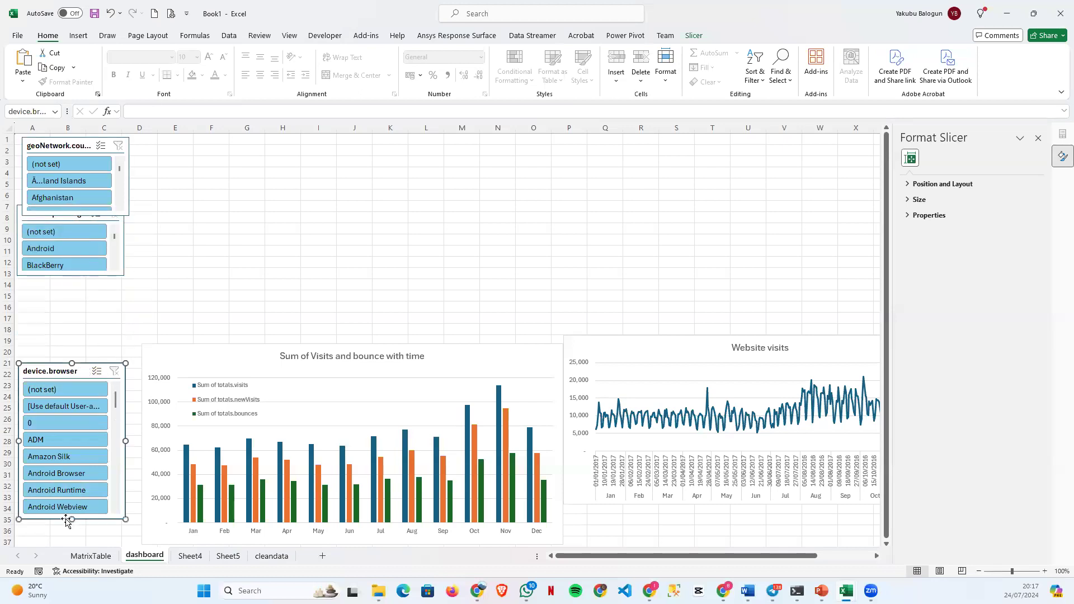
{"action": "left_click_drag", "start_coordinate": [72, 519], "coordinate": [73, 442]}
{"action": "left_click_drag", "start_coordinate": [82, 375], "coordinate": [82, 446]}
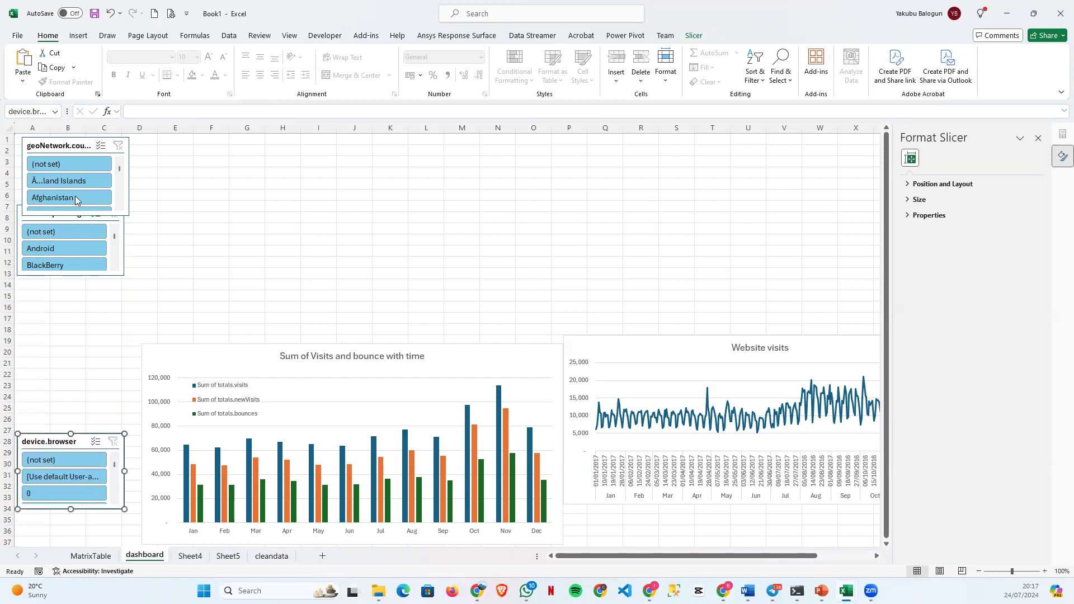
Stack the operating system slicer directly above the browser slicer, with the country slicer above both.
{"action": "left_click_drag", "start_coordinate": [121, 244], "coordinate": [121, 395]}
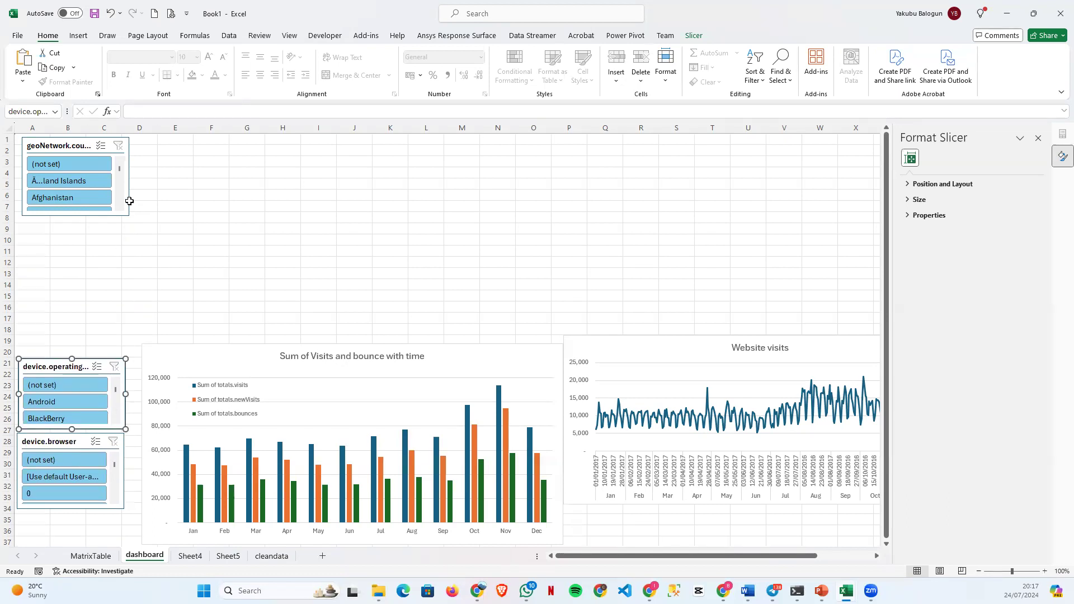
{"action": "left_click", "coordinate": [133, 203]}
{"action": "left_click_drag", "start_coordinate": [127, 185], "coordinate": [123, 321]}
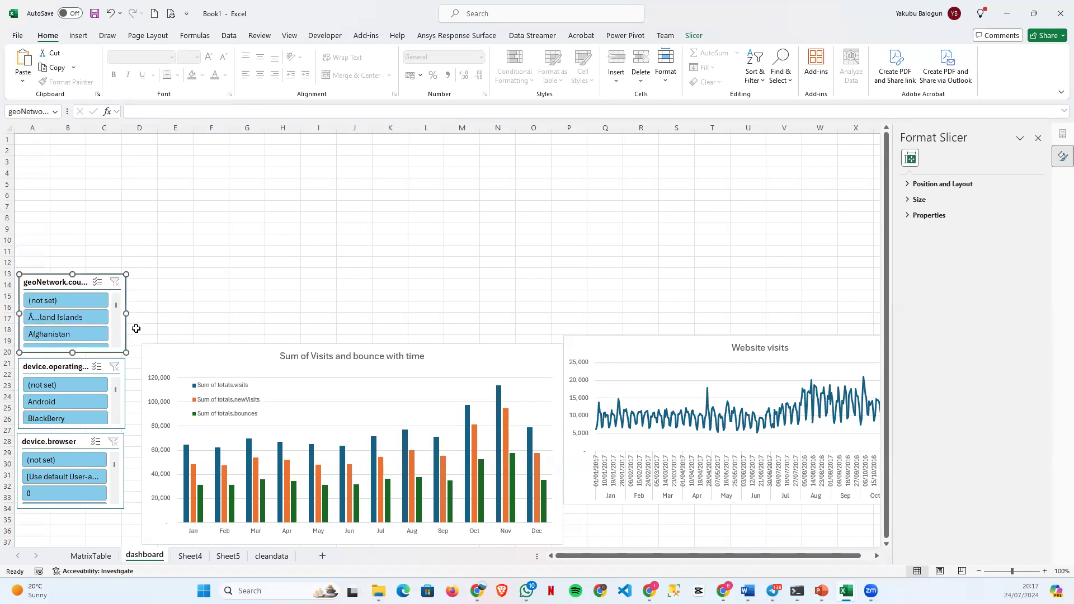
Leave all three slicers deselected and close the formatting pane.
{"action": "left_click", "coordinate": [126, 383]}
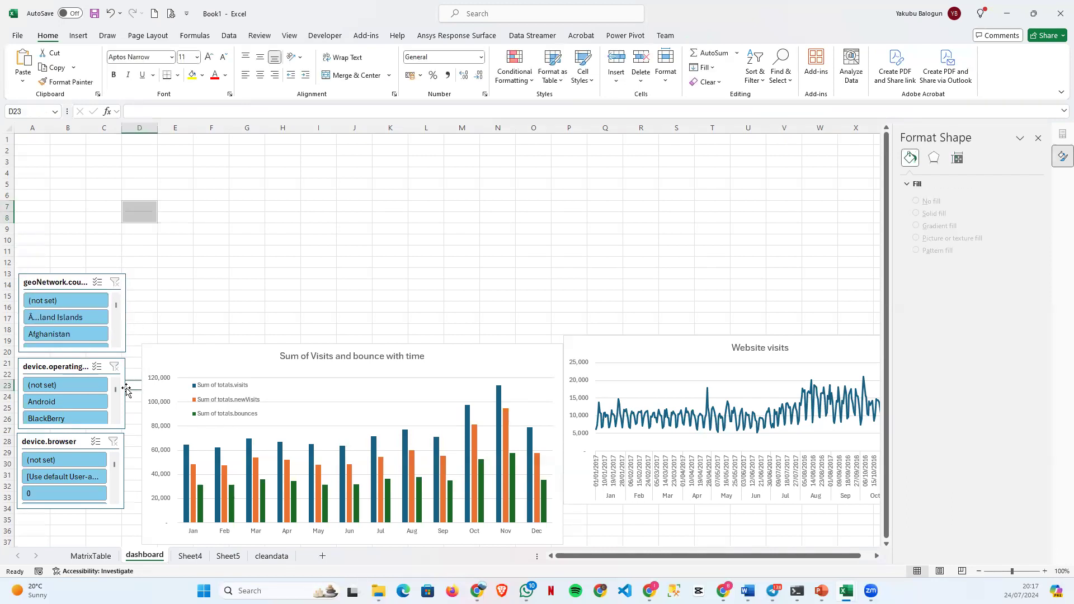
{"action": "left_click", "coordinate": [124, 310], "text": "ctrl"}
{"action": "left_click", "coordinate": [122, 453], "text": "ctrl"}
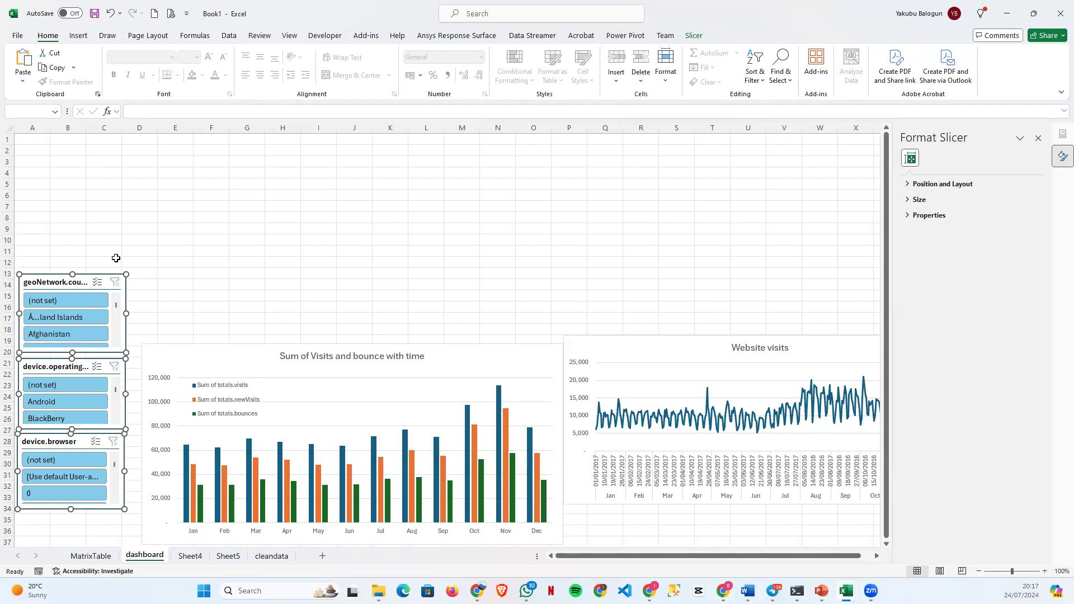
{"action": "left_click", "coordinate": [91, 227]}
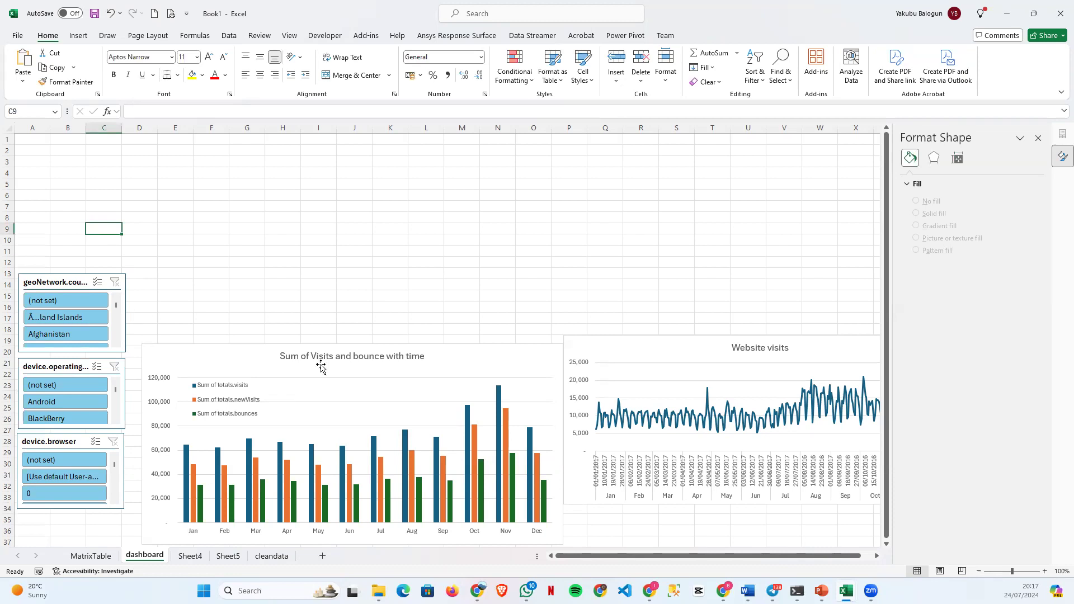
{"action": "left_click", "coordinate": [1038, 137]}
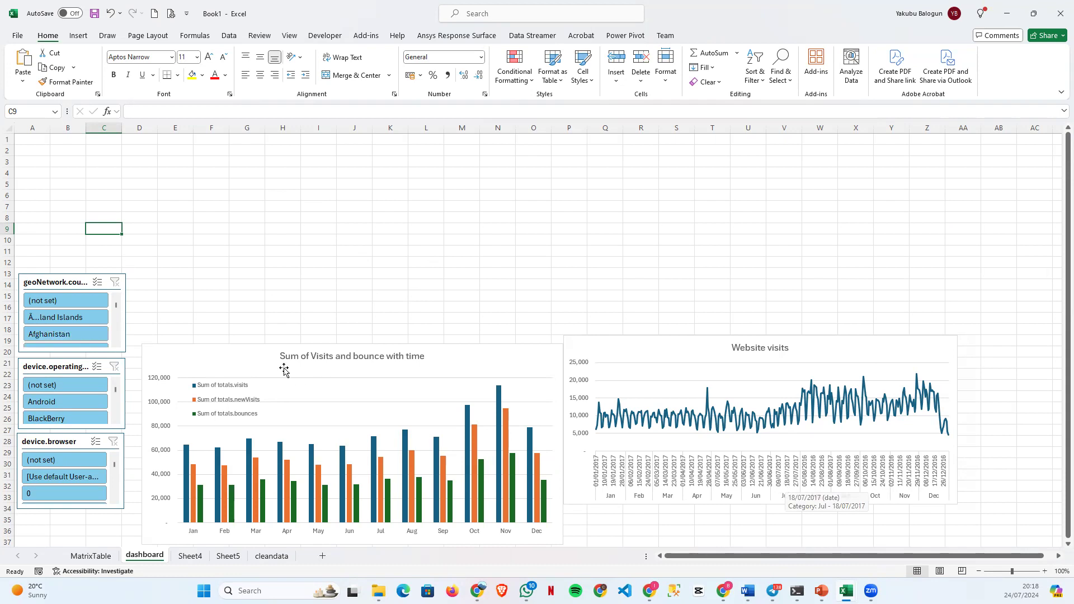
Test the geoNetwork.country slicer by filtering on Afghanistan, and clear the filter again.
{"action": "left_click", "coordinate": [51, 284]}
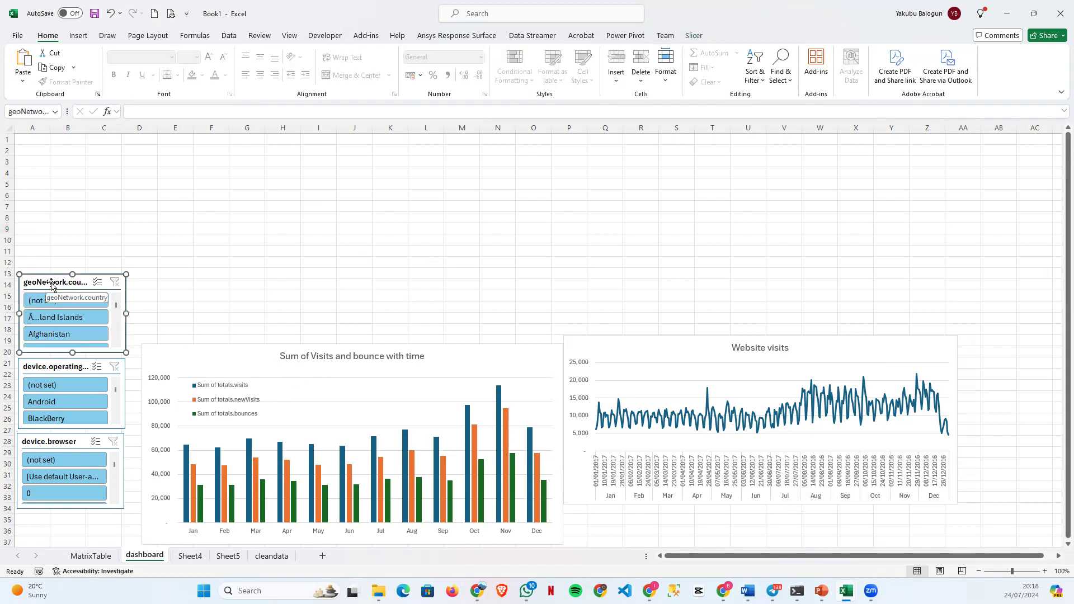
{"action": "right_click", "coordinate": [52, 285]}
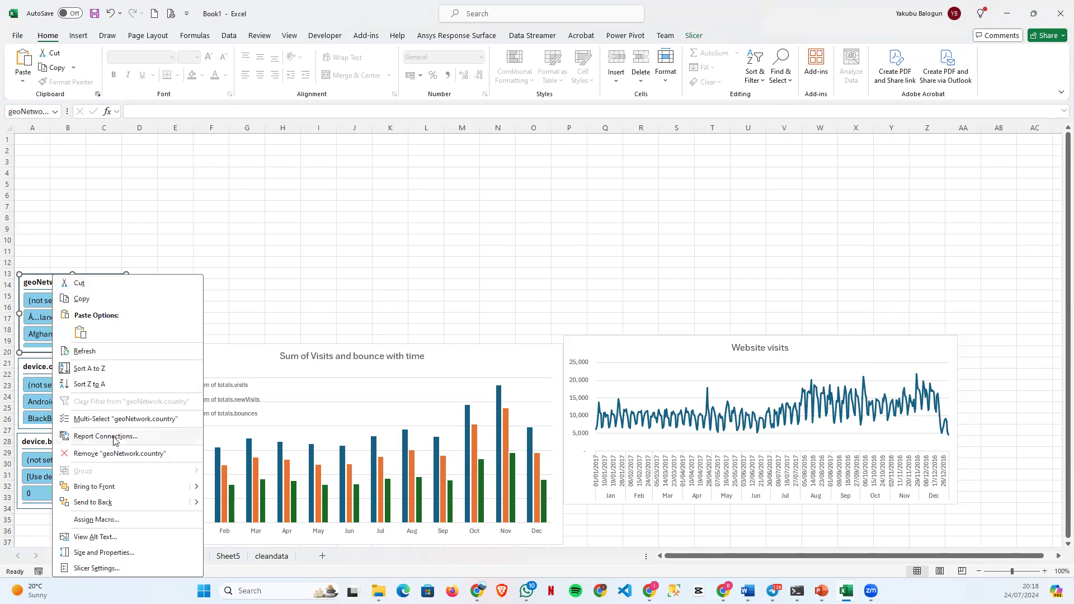
{"action": "left_click", "coordinate": [227, 244]}
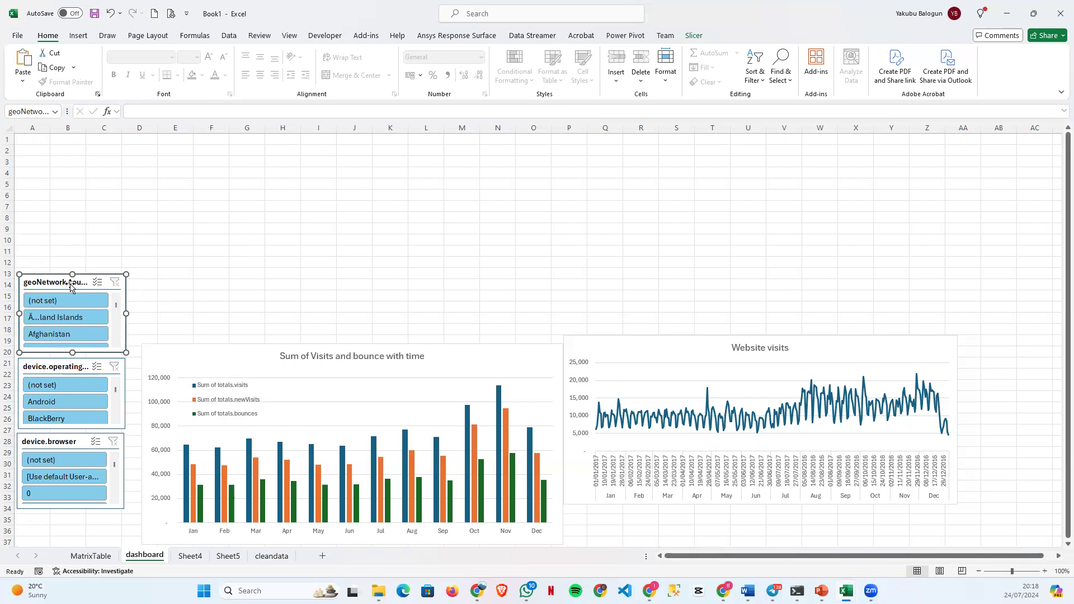
{"action": "left_click", "coordinate": [66, 334]}
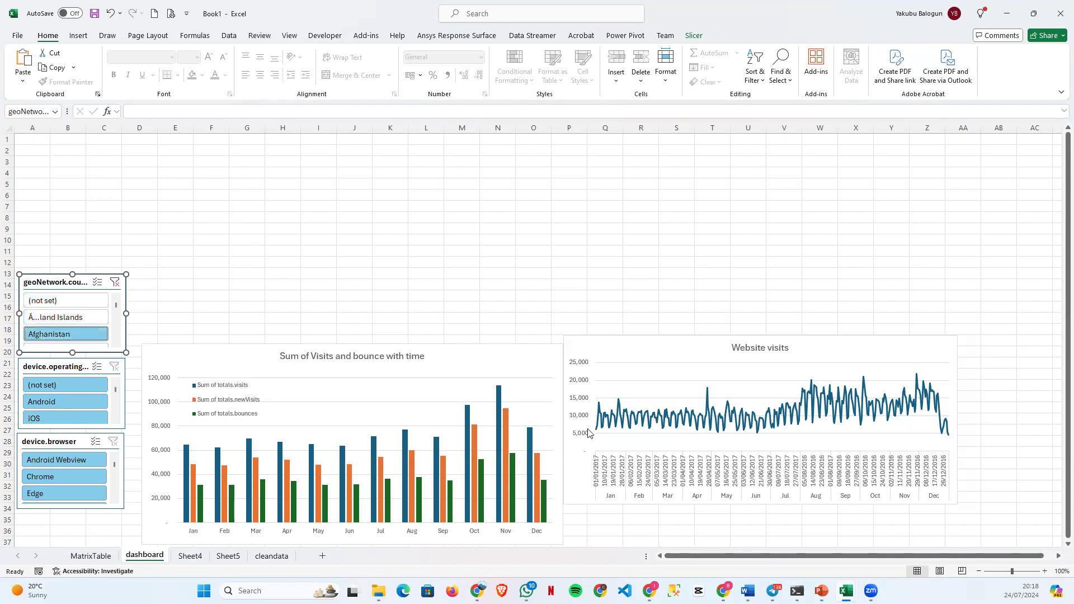
{"action": "left_click", "coordinate": [114, 282]}
Connect the geoNetwork.country slicer to PivotTable1 on MatrixTable and PivotTable2 on Sheet4 through its report connections.
{"action": "right_click", "coordinate": [56, 283]}
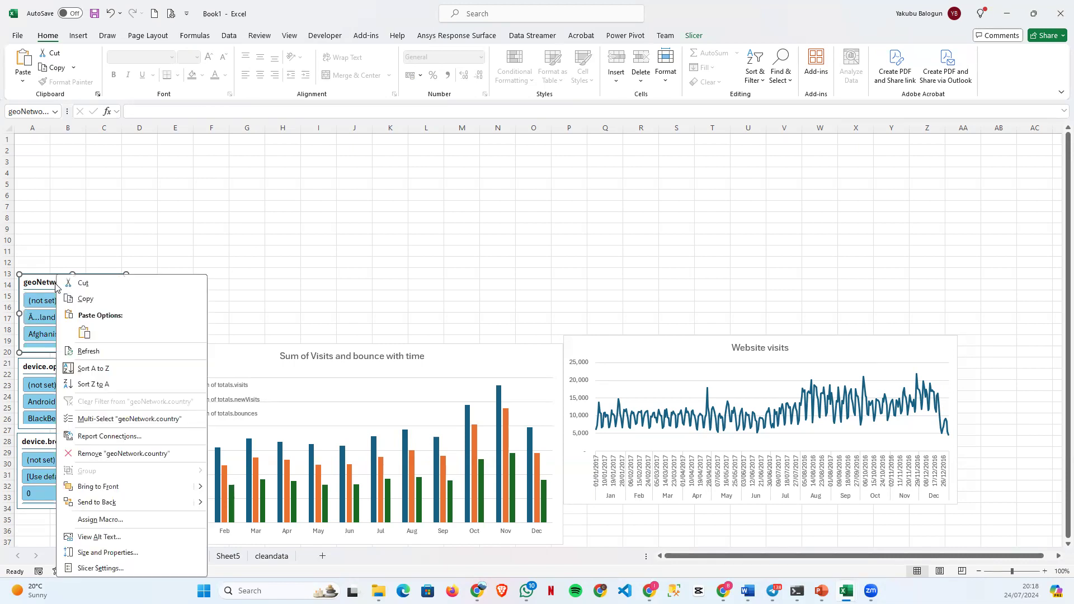
{"action": "left_click", "coordinate": [108, 437]}
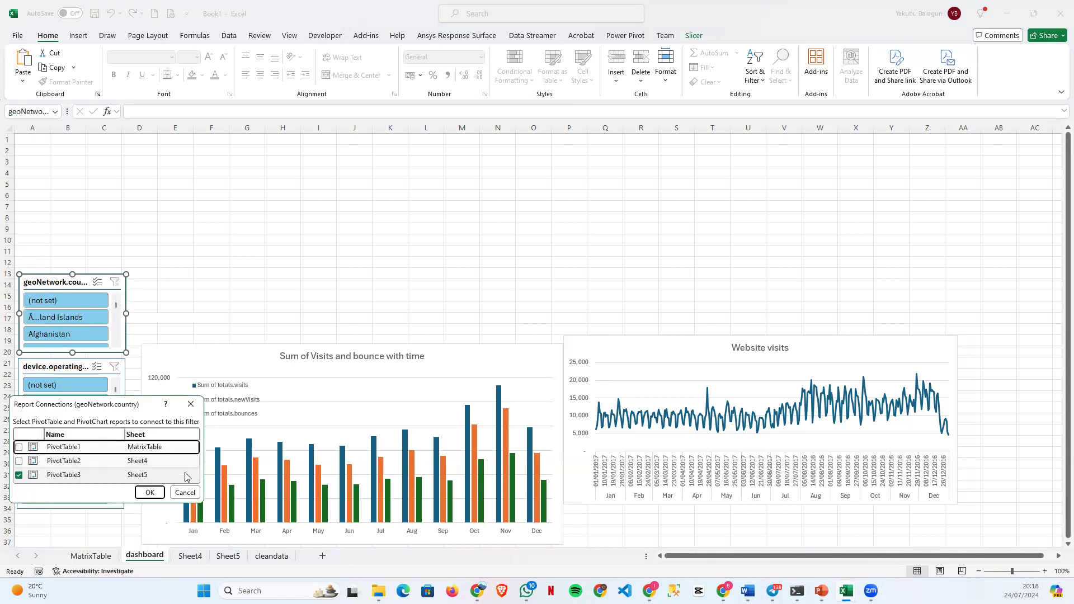
{"action": "left_click", "coordinate": [19, 461]}
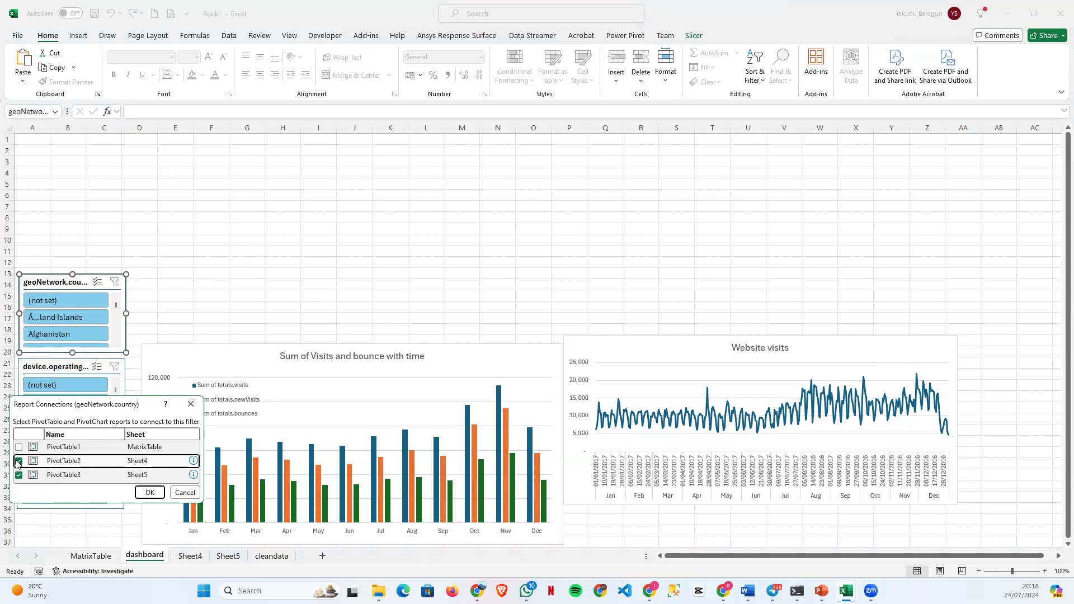
{"action": "left_click", "coordinate": [18, 447]}
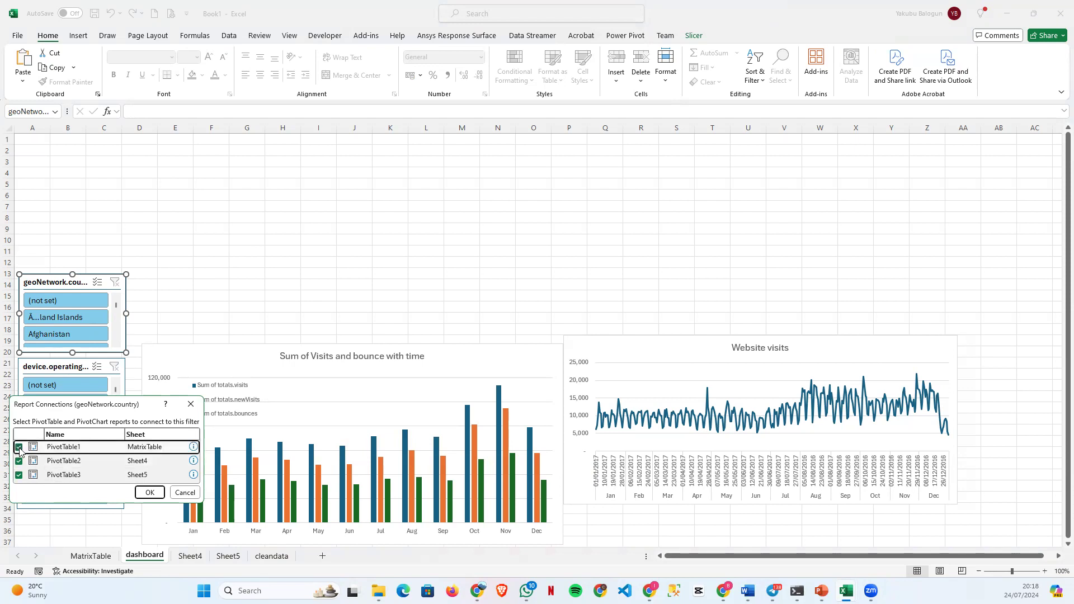
{"action": "left_click", "coordinate": [150, 492]}
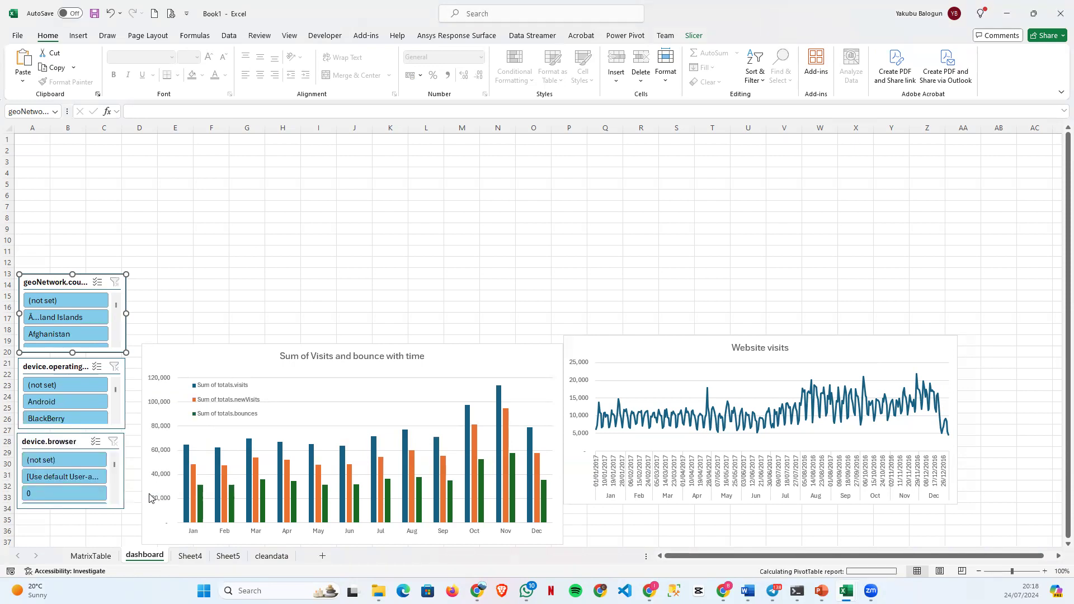
Filter the charts to Afghanistan with the geoNetwork.country slicer, and enlarge the slicer upward to row 7.
{"action": "left_click", "coordinate": [76, 334]}
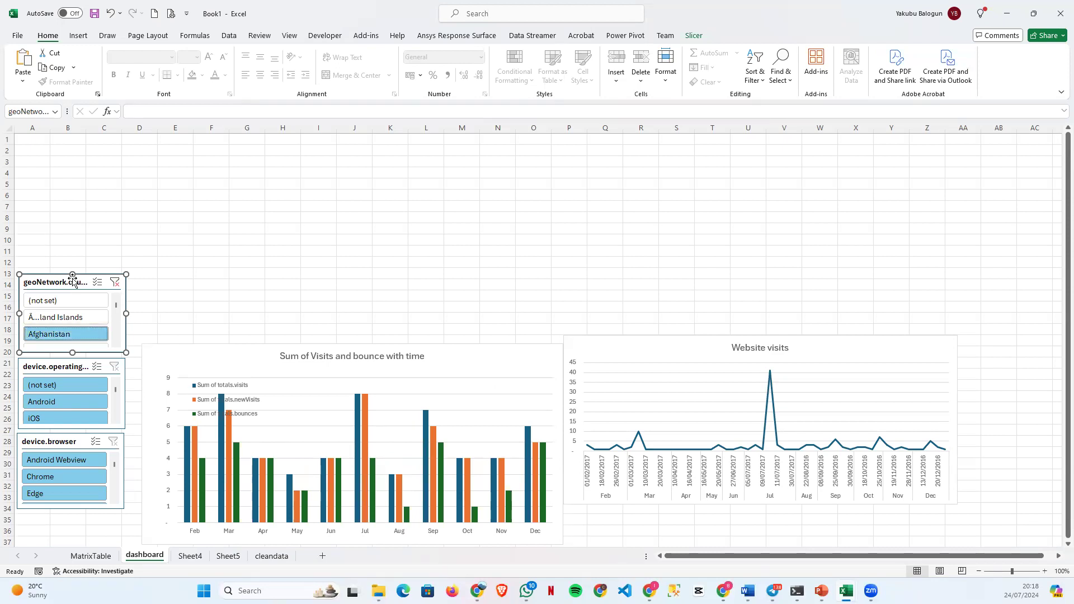
{"action": "left_click_drag", "start_coordinate": [72, 274], "coordinate": [79, 205]}
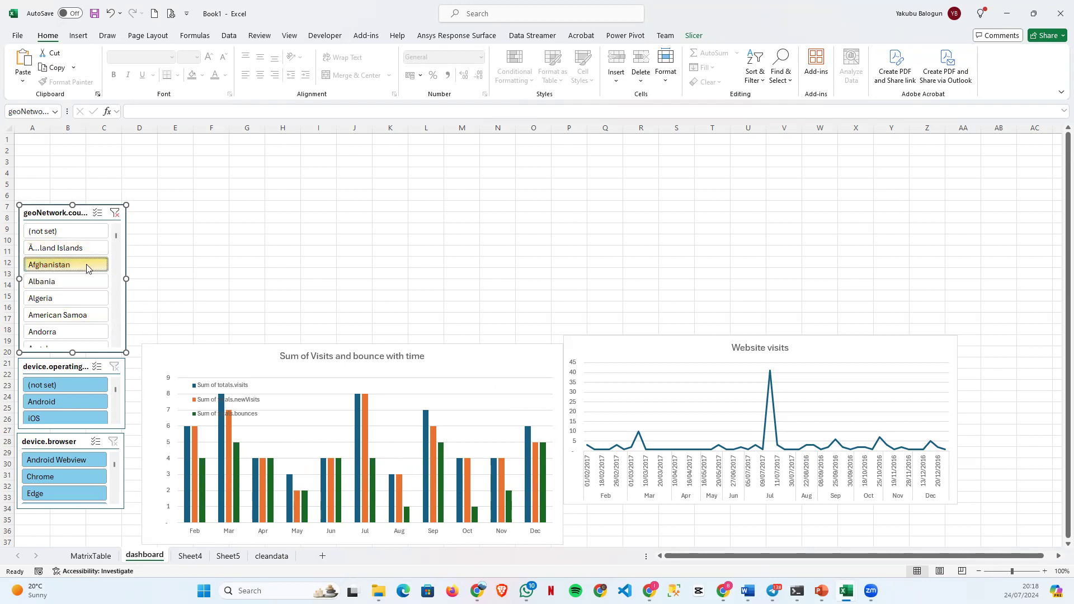
Filter the charts to Nigeria with the geoNetwork.country slicer, and clear the country filter.
{"action": "scroll", "coordinate": [87, 265], "scroll_direction": "down", "scroll_amount": 20}
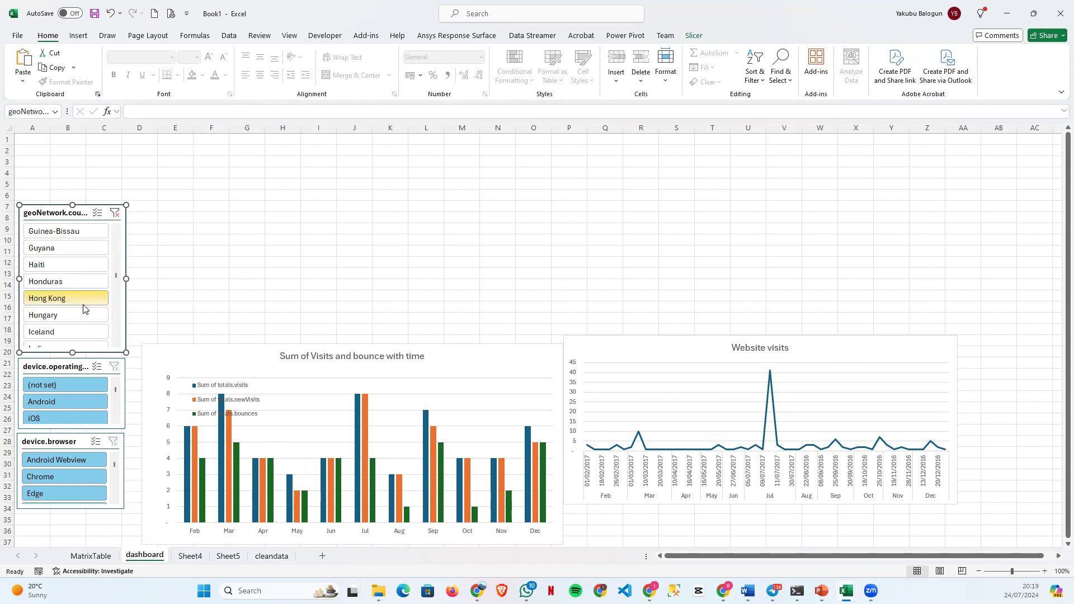
{"action": "scroll", "coordinate": [84, 308], "scroll_direction": "down", "scroll_amount": 20}
{"action": "scroll", "coordinate": [83, 310], "scroll_direction": "up", "scroll_amount": 6}
{"action": "left_click", "coordinate": [76, 298]}
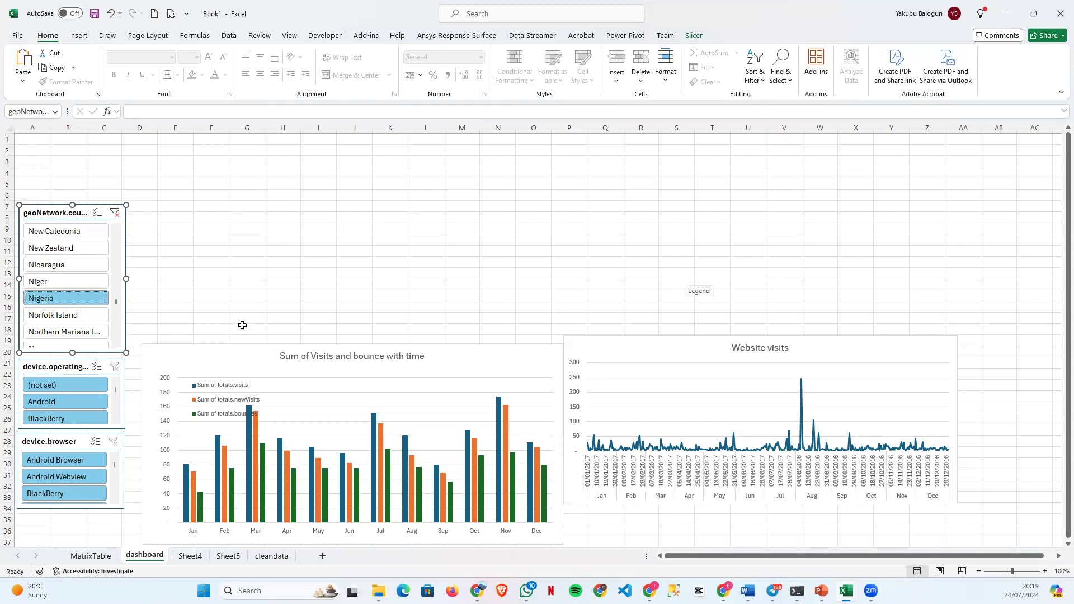
{"action": "left_click", "coordinate": [116, 215]}
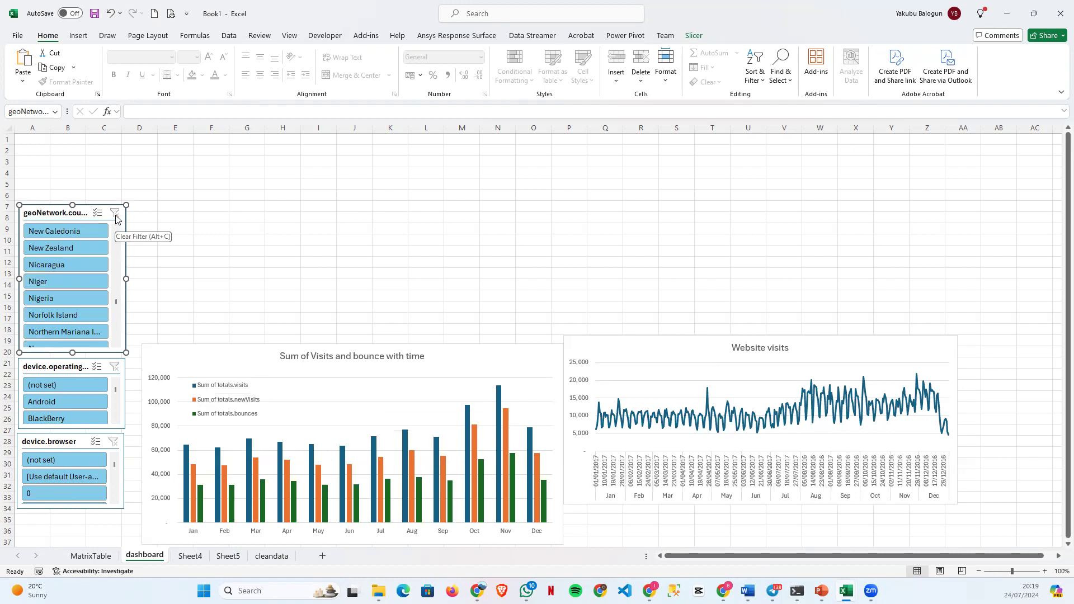
Move the Sum of Visits and bounce with time chart up so its top lines up with the Website visits chart.
{"action": "left_click", "coordinate": [504, 355]}
{"action": "left_click_drag", "start_coordinate": [503, 350], "coordinate": [504, 331]}
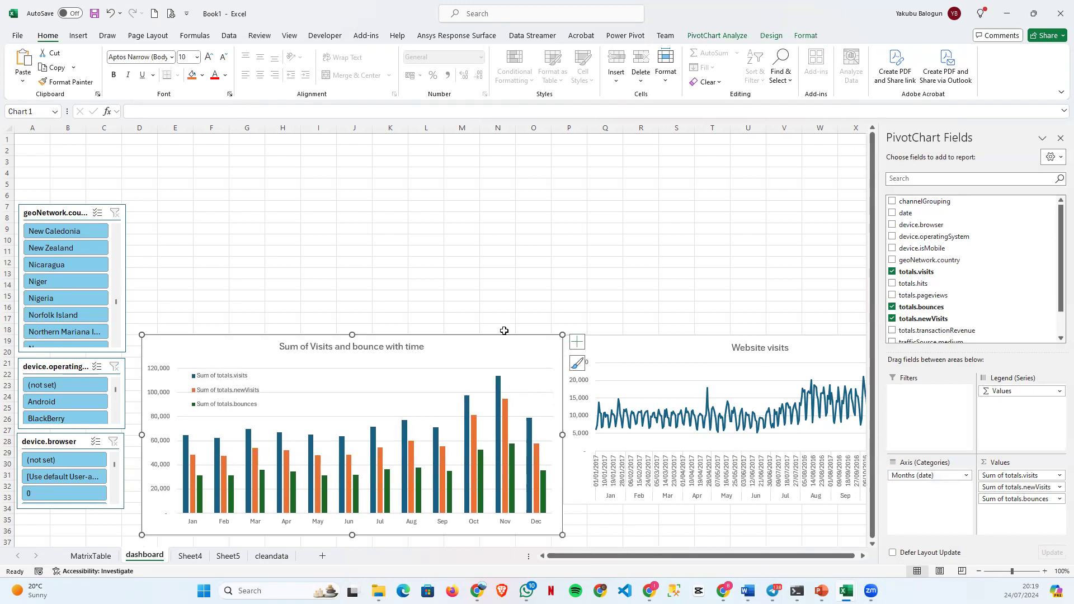
Try the Android filter in the device.operatingSystem slicer, clear it, and connect the slicer to PivotTable1 on MatrixTable and PivotTable2 on Sheet4.
{"action": "left_click", "coordinate": [83, 405]}
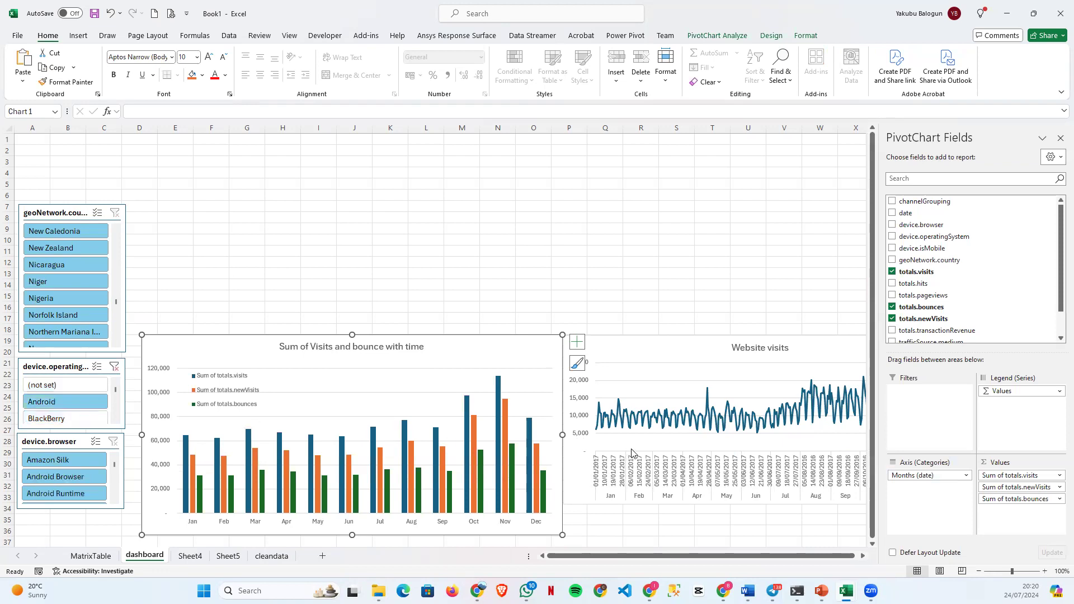
{"action": "left_click", "coordinate": [114, 367]}
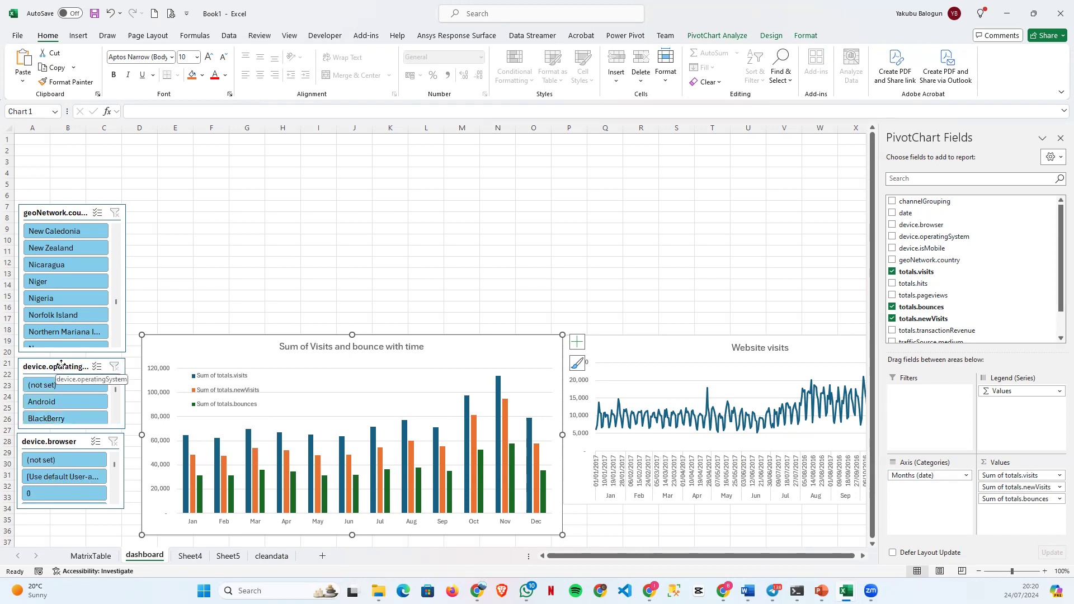
{"action": "right_click", "coordinate": [62, 368]}
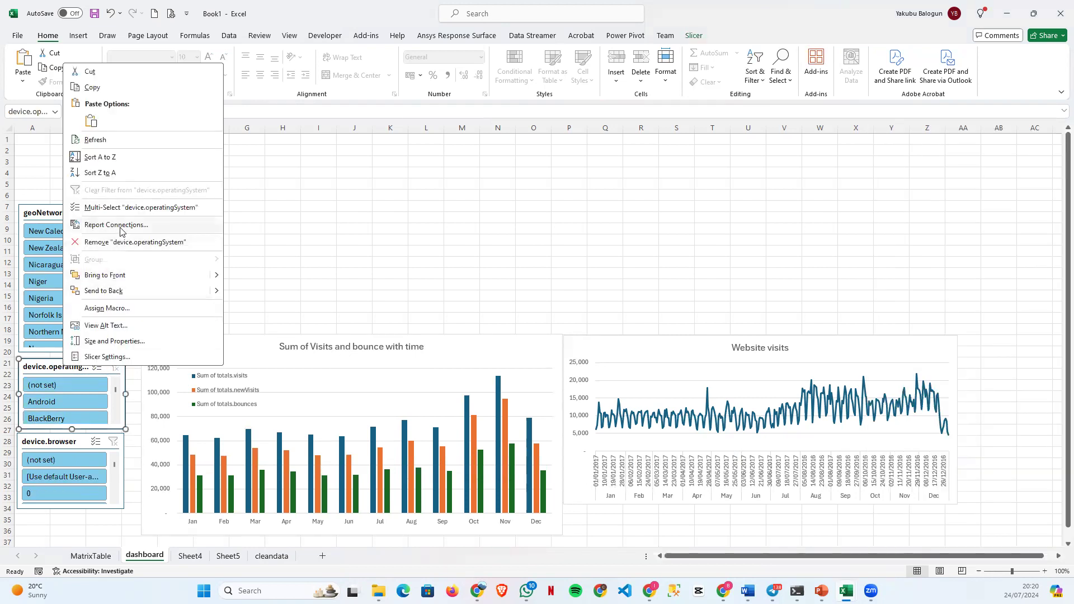
{"action": "left_click", "coordinate": [123, 225]}
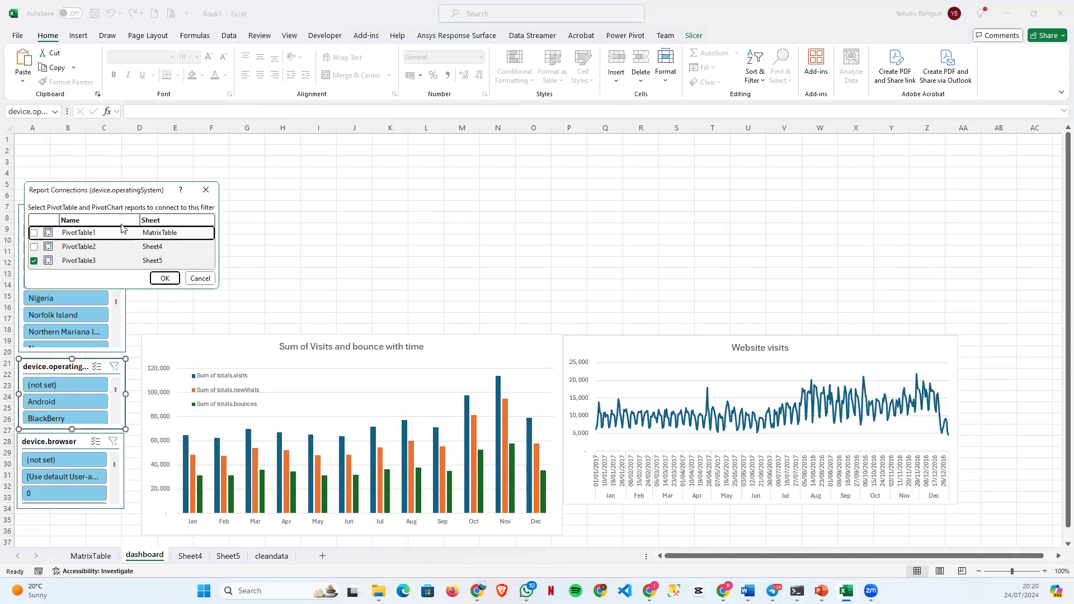
{"action": "left_click", "coordinate": [34, 247]}
{"action": "left_click", "coordinate": [34, 233]}
{"action": "left_click", "coordinate": [154, 278]}
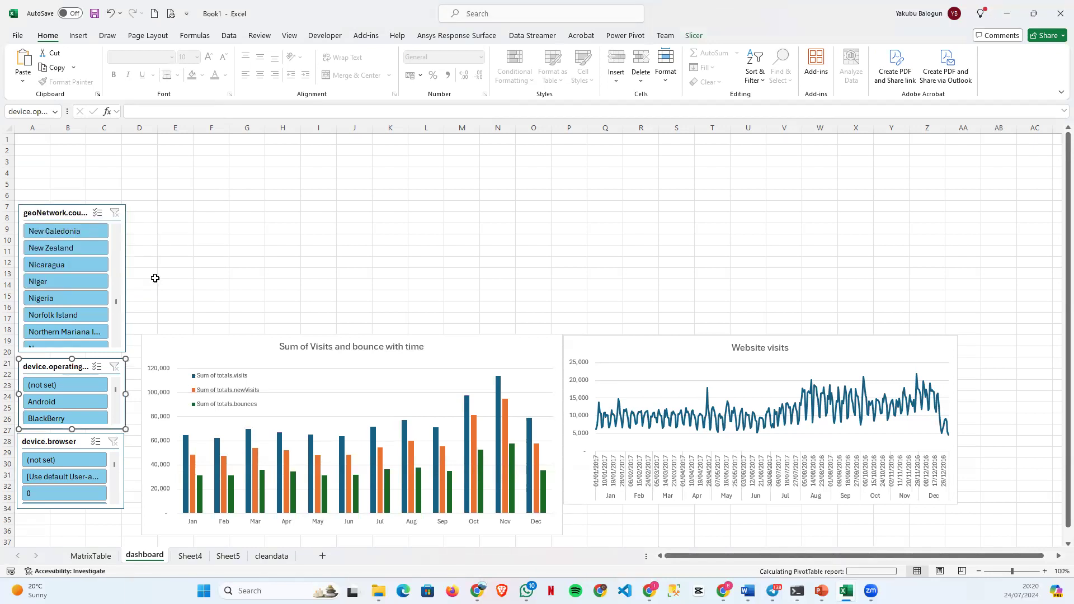
Test the connected device.operatingSystem slicer by filtering on Android, and clear the filter again.
{"action": "left_click", "coordinate": [79, 401]}
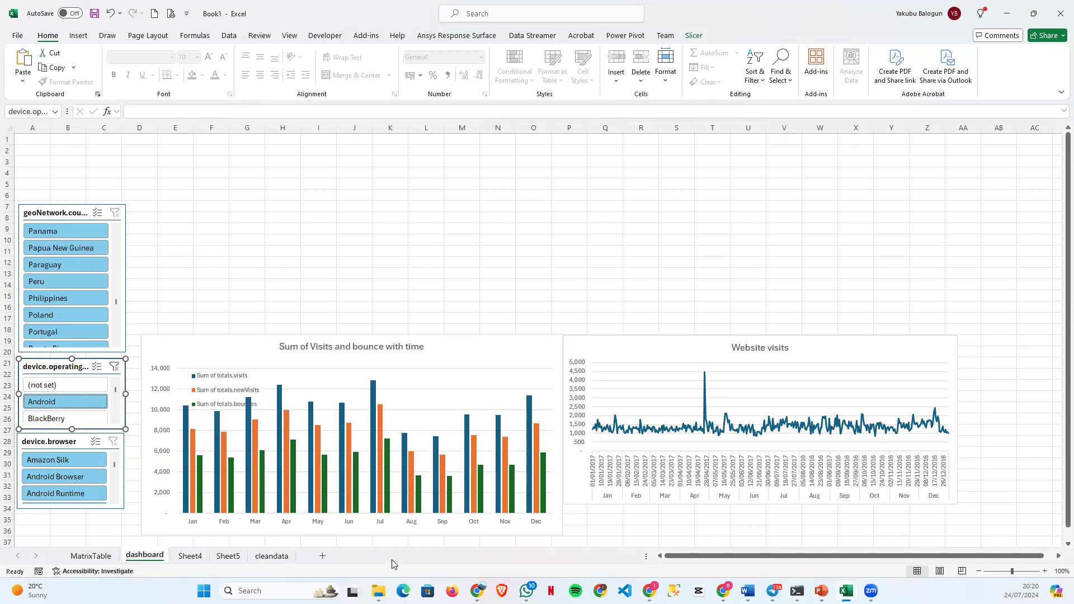
{"action": "left_click", "coordinate": [115, 367]}
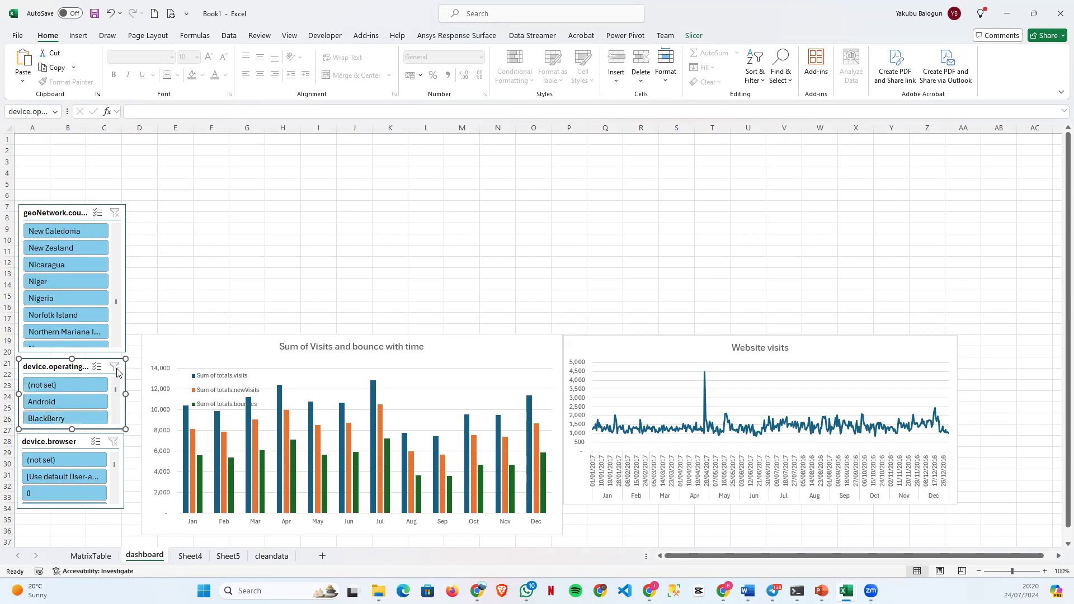
Insert a PivotTable based on the cleandata table into a new worksheet.
{"action": "mouse_move", "coordinate": [201, 490]}
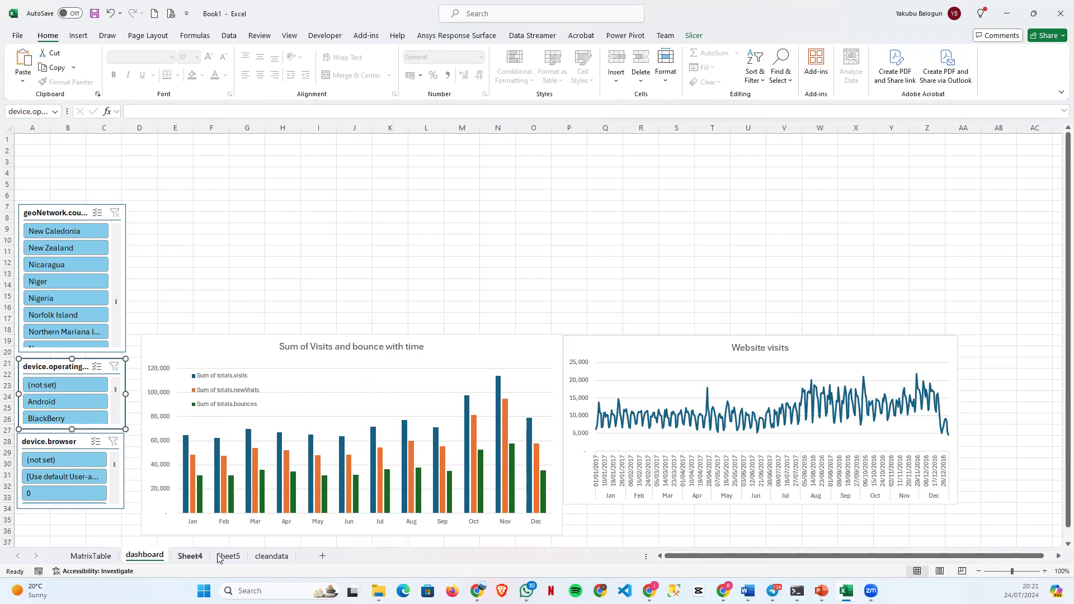
{"action": "left_click", "coordinate": [272, 556]}
{"action": "left_click", "coordinate": [218, 240]}
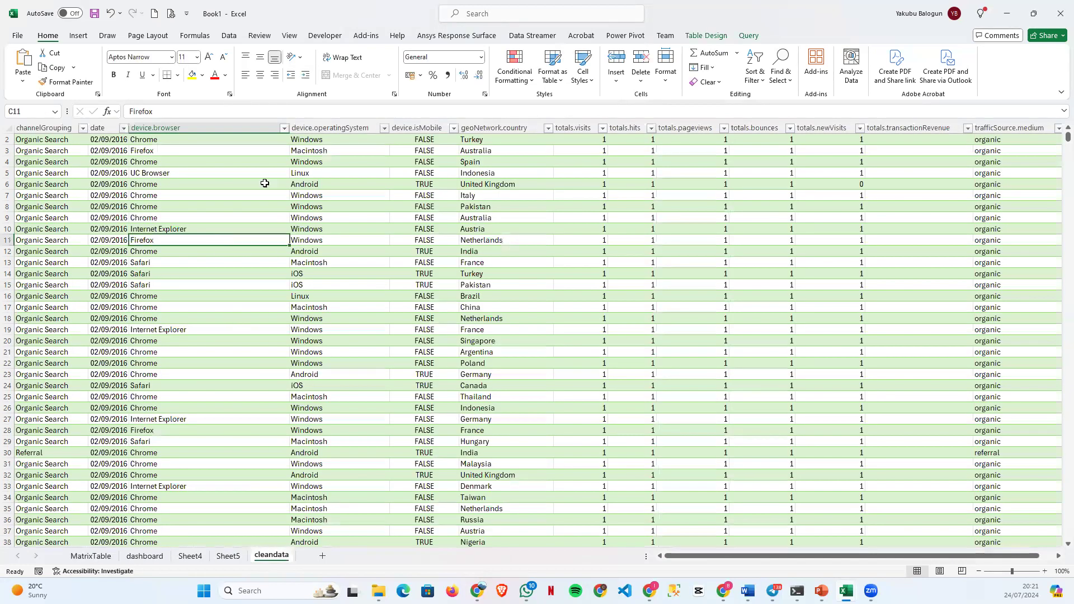
{"action": "left_click", "coordinate": [78, 35]}
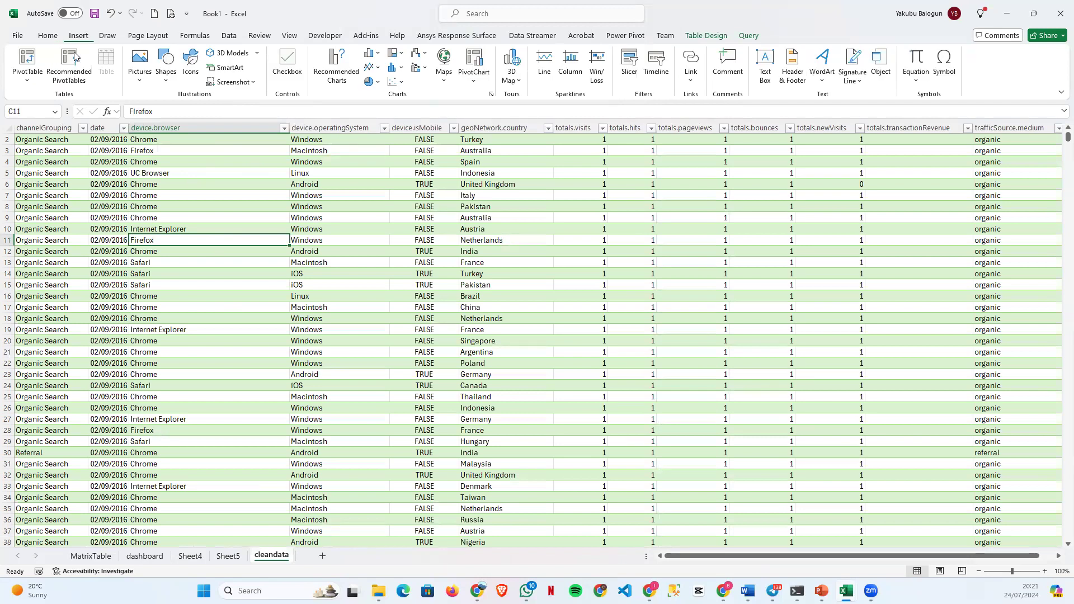
{"action": "left_click", "coordinate": [27, 59]}
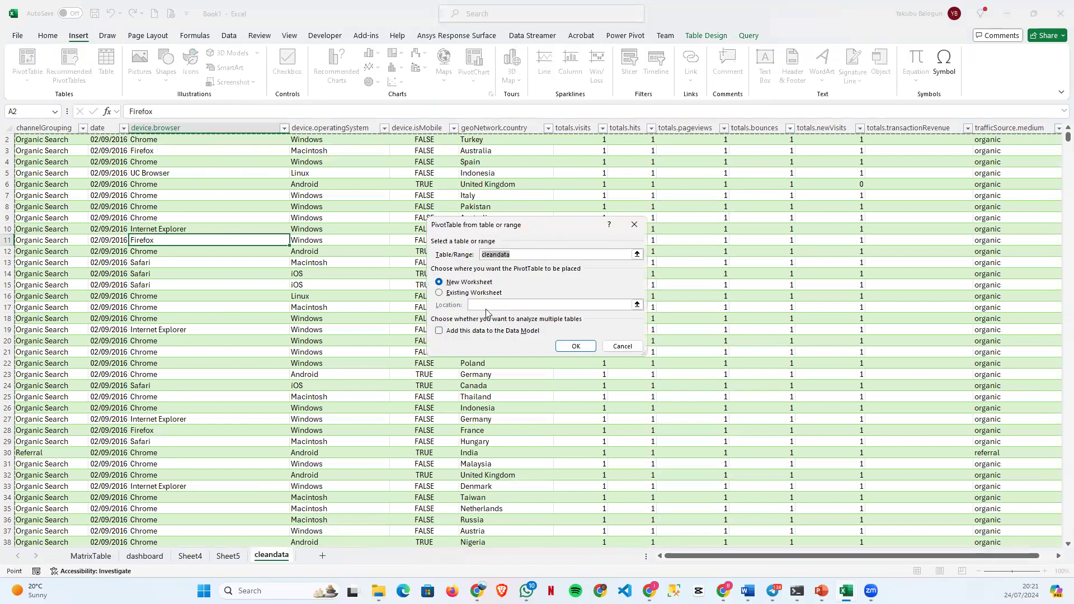
{"action": "left_click", "coordinate": [576, 346]}
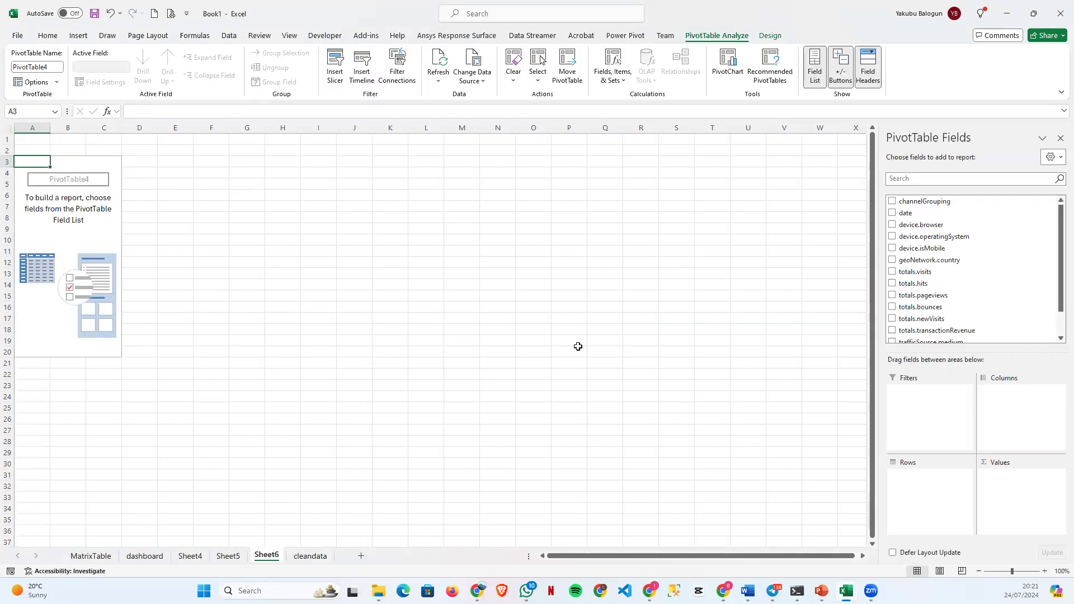
Insert a timeline for the date field of the new, empty PivotTable.
{"action": "left_click", "coordinate": [76, 36]}
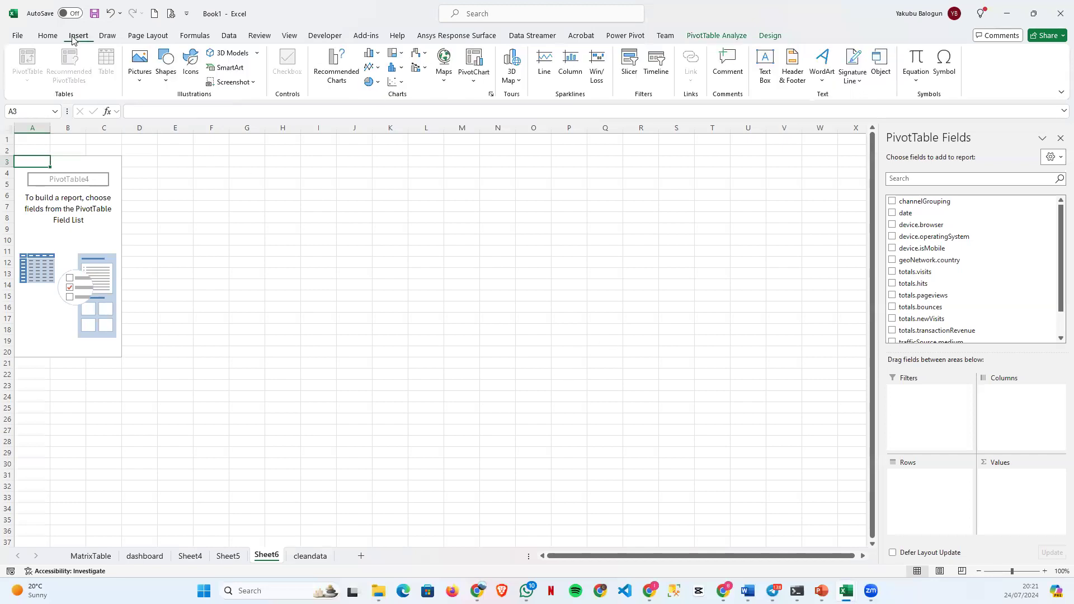
{"action": "left_click", "coordinate": [657, 64]}
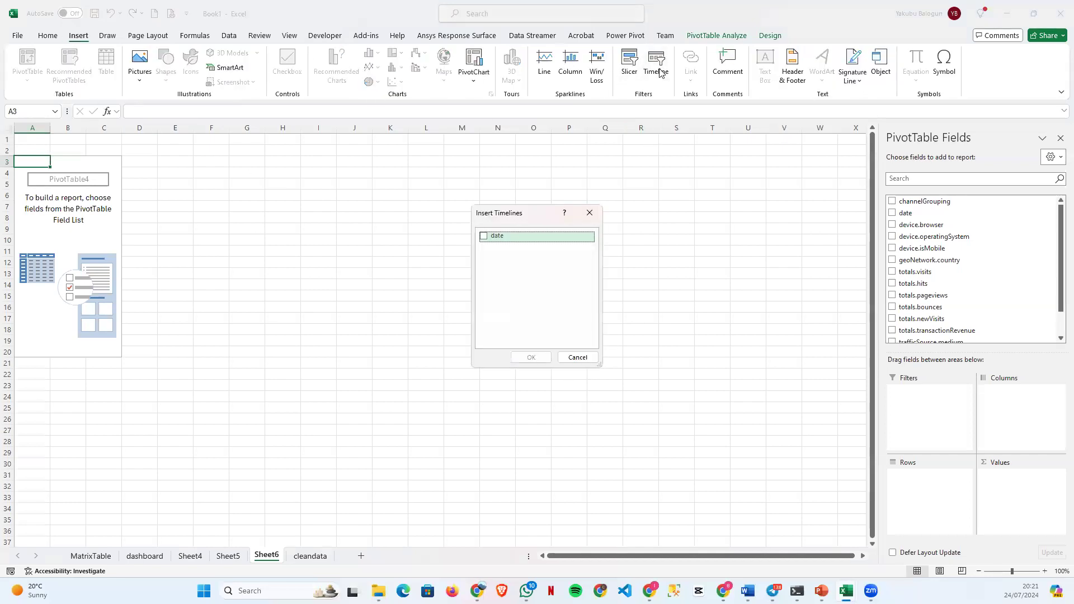
{"action": "left_click", "coordinate": [484, 236]}
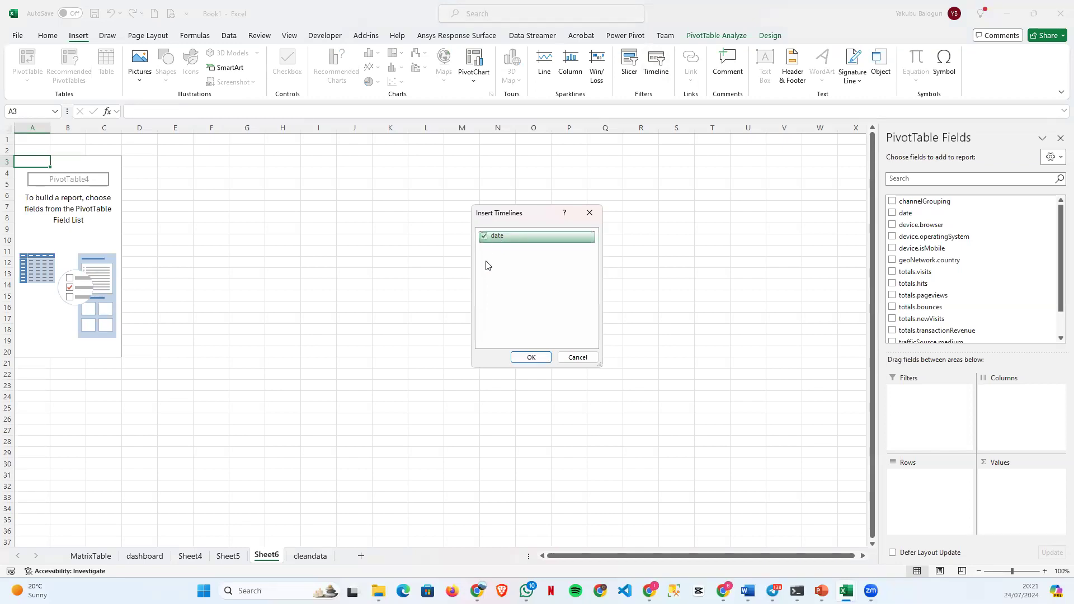
{"action": "left_click", "coordinate": [531, 357]}
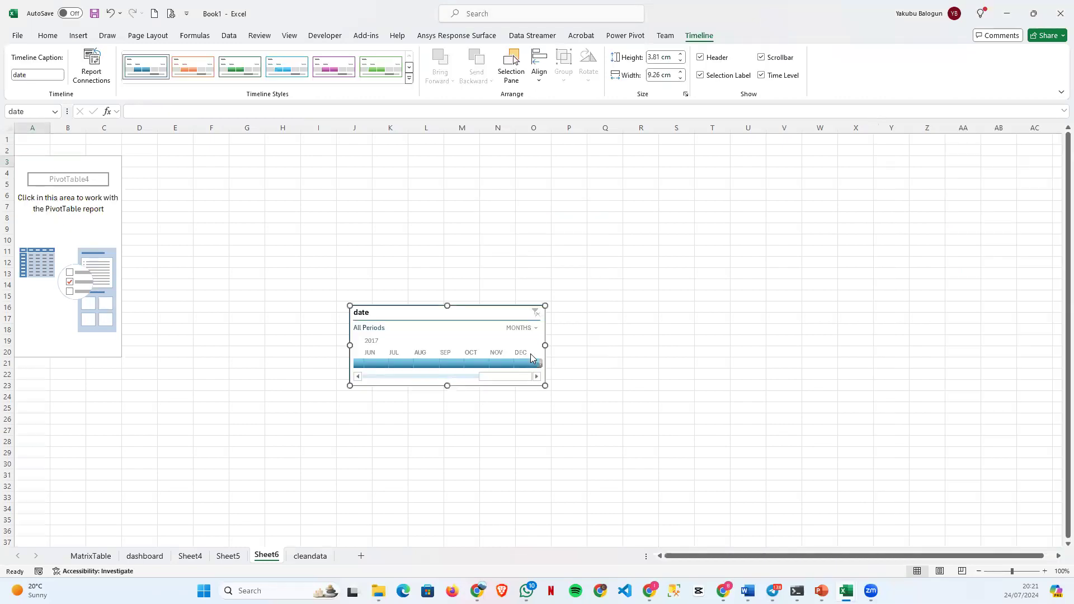
Copy the date timeline and paste it into the dashboard sheet at cell E6.
{"action": "right_click", "coordinate": [476, 312]}
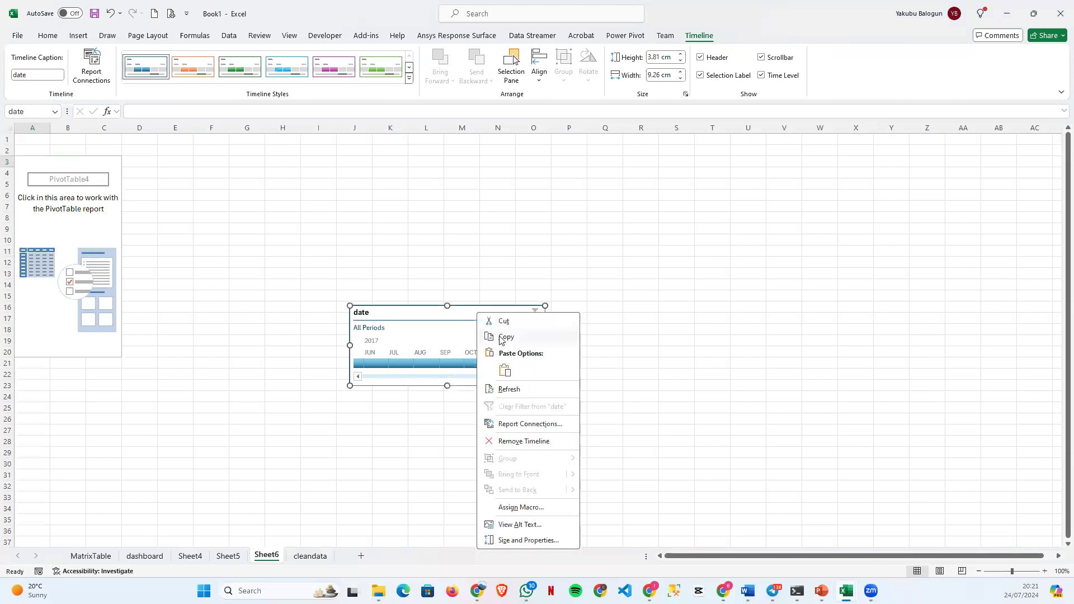
{"action": "key", "text": "Escape"}
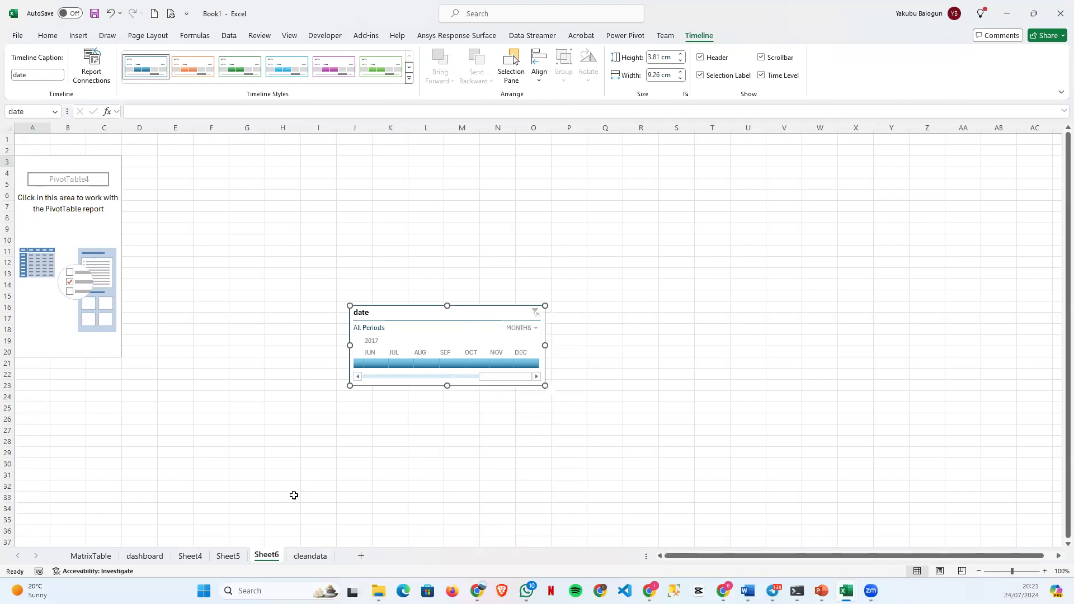
{"action": "left_click", "coordinate": [146, 556]}
{"action": "left_click", "coordinate": [170, 197]}
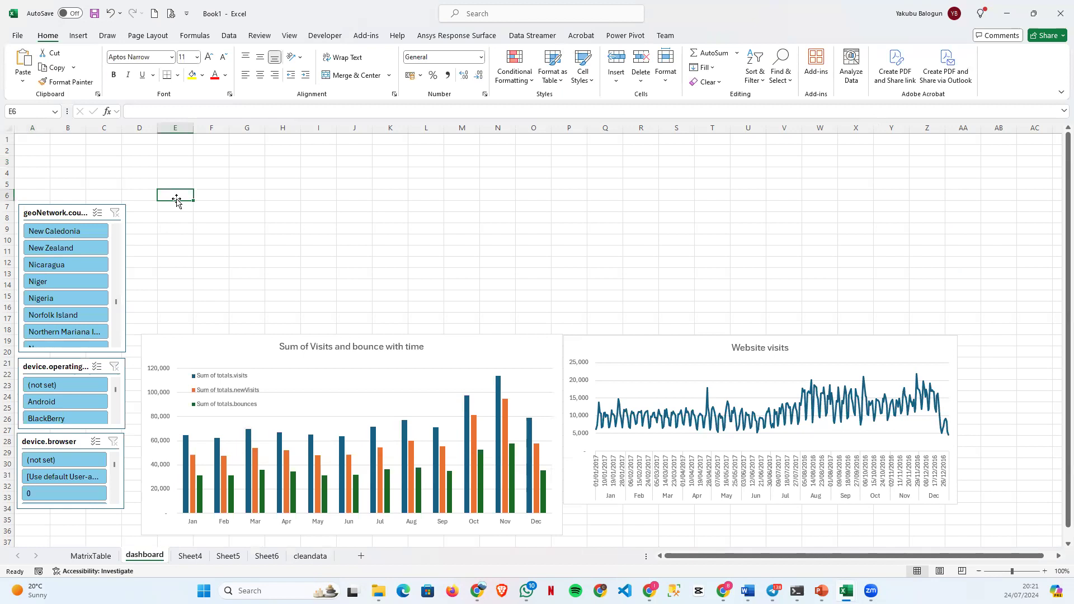
{"action": "right_click", "coordinate": [180, 195]}
{"action": "left_click", "coordinate": [209, 272]}
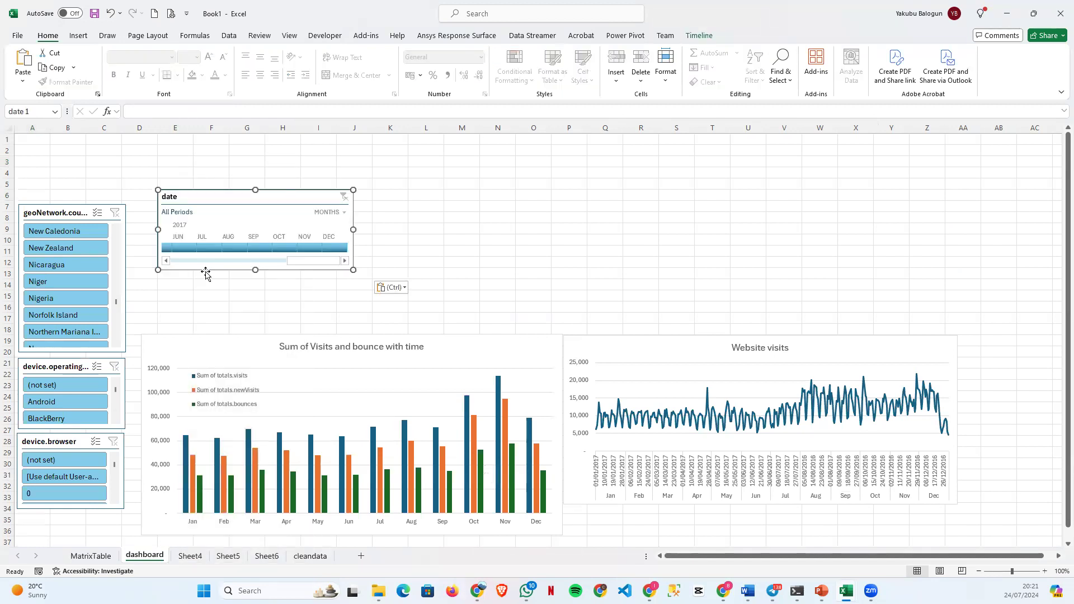
Connect the pasted date timeline to PivotTable1 on MatrixTable, PivotTable2 on Sheet4 and PivotTable3 on Sheet5 through its report connections.
{"action": "right_click", "coordinate": [286, 198]}
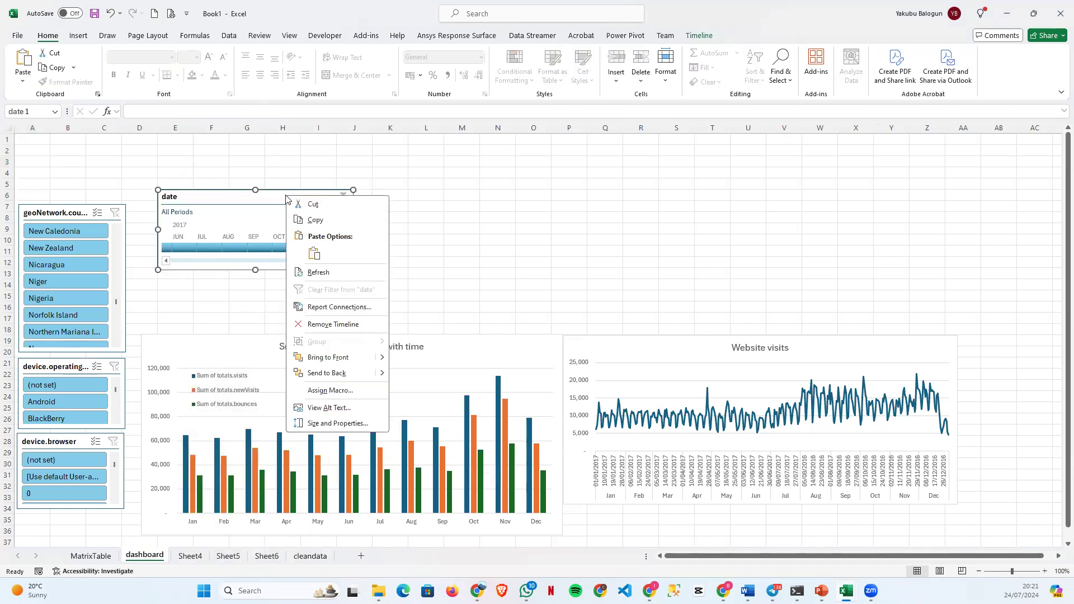
{"action": "left_click", "coordinate": [334, 307]}
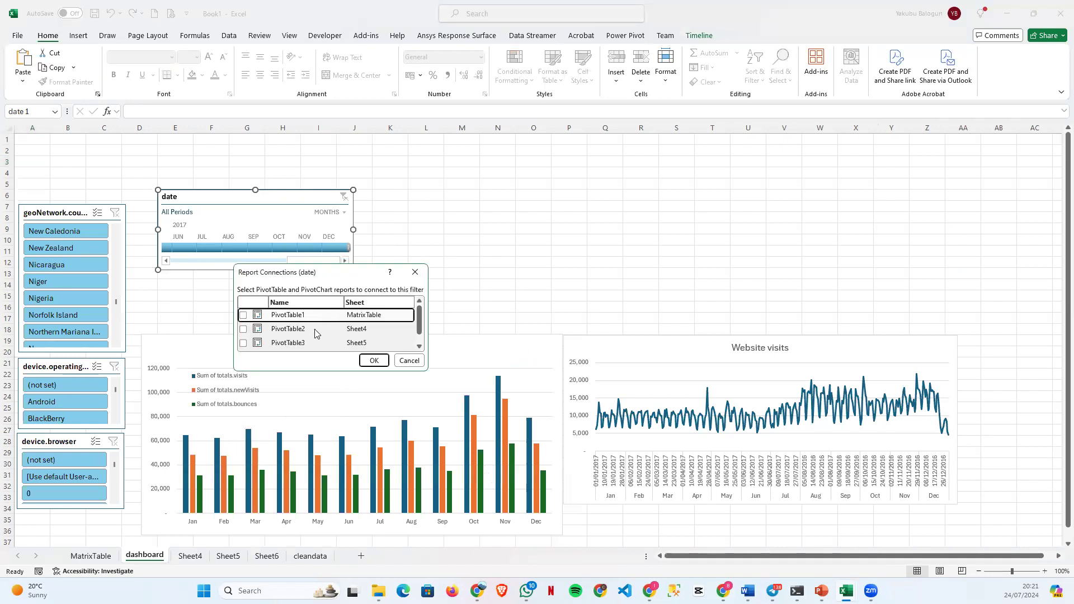
{"action": "left_click", "coordinate": [244, 342]}
{"action": "left_click", "coordinate": [243, 329]}
{"action": "left_click", "coordinate": [244, 315]}
{"action": "left_click", "coordinate": [373, 360]}
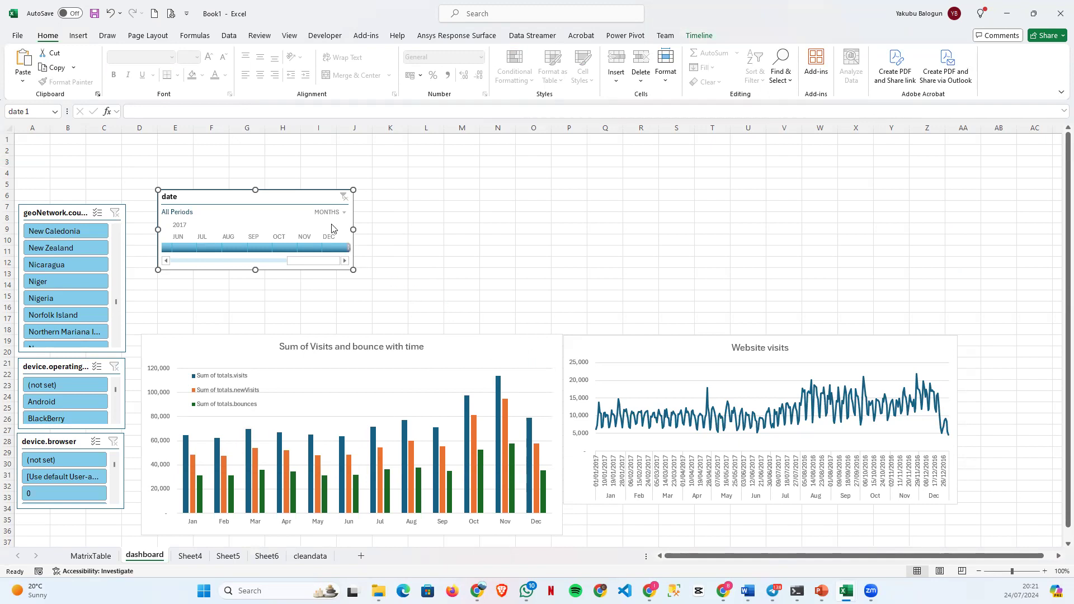
Widen the date timeline to column M so all of 2017 fits, and filter the charts to Jul 2017.
{"action": "left_click_drag", "start_coordinate": [353, 229], "coordinate": [475, 242]}
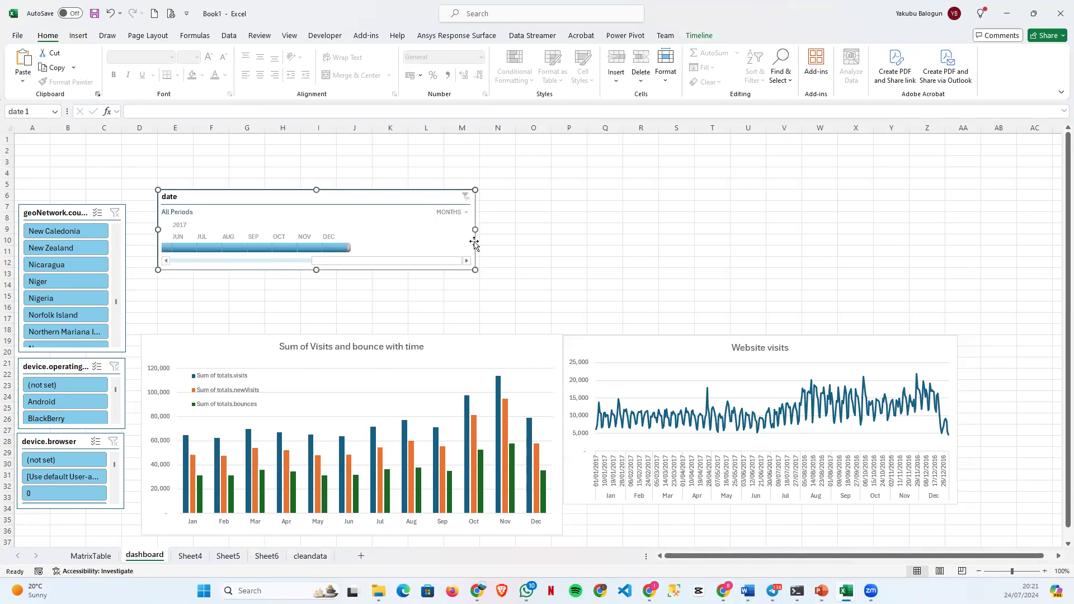
{"action": "mouse_move", "coordinate": [319, 261]}
{"action": "left_mouse_down"}
{"action": "mouse_move", "coordinate": [173, 261]}
{"action": "mouse_move", "coordinate": [399, 267]}
{"action": "mouse_move", "coordinate": [353, 275]}
{"action": "left_mouse_up"}
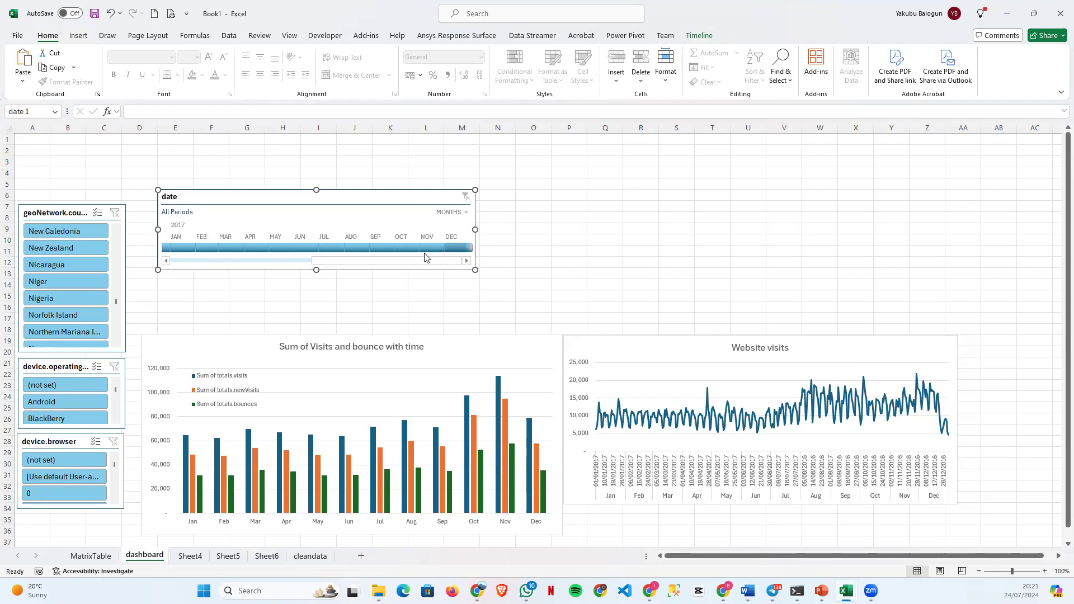
{"action": "left_click", "coordinate": [336, 249]}
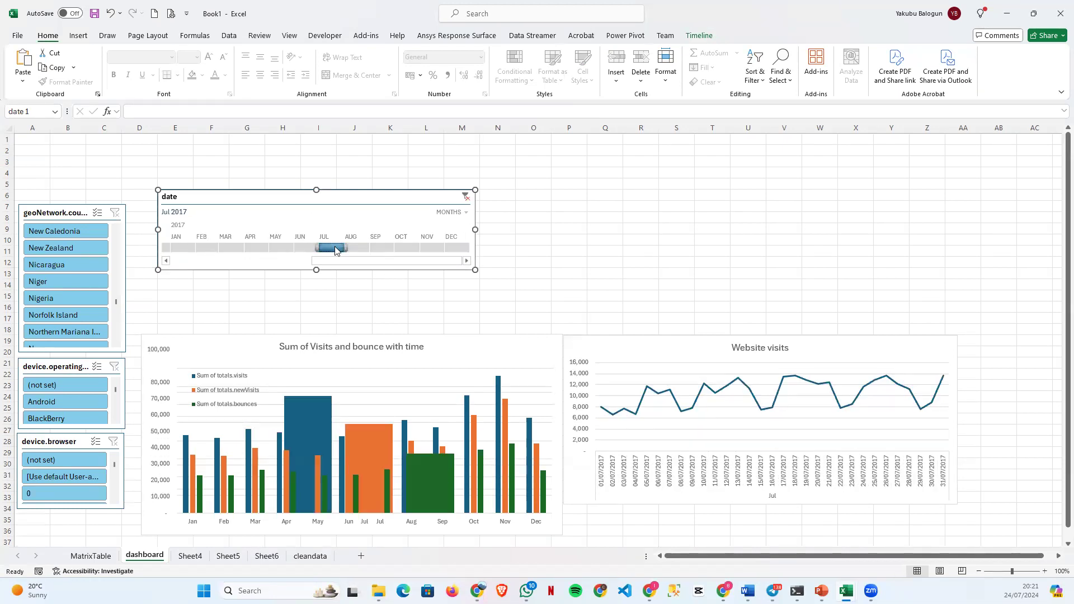
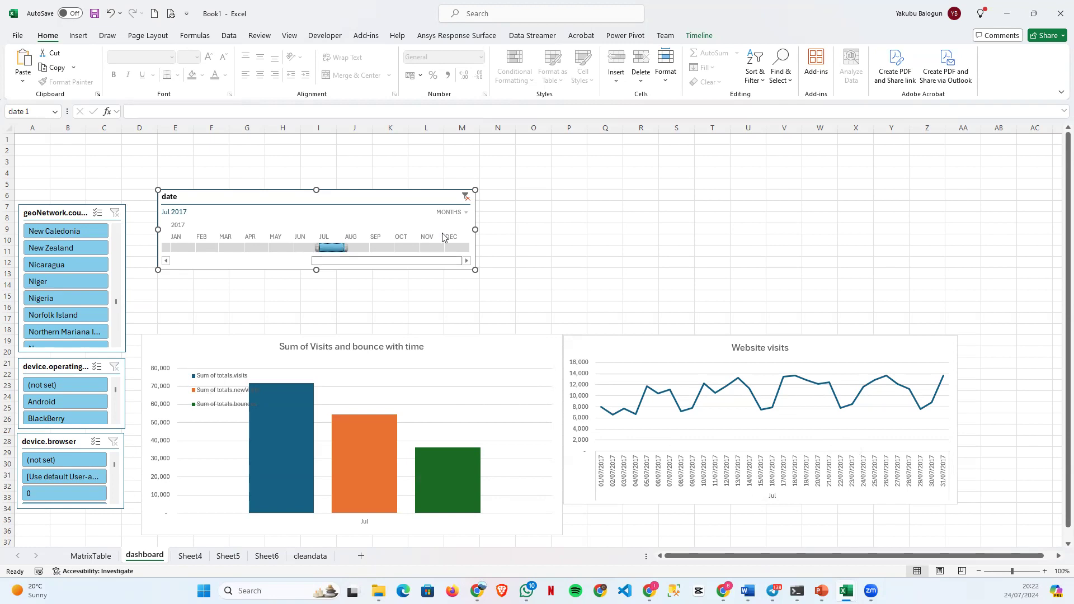
Move the date timeline down level with the top of the country slicer, and leave it deselected.
{"action": "left_click_drag", "start_coordinate": [371, 189], "coordinate": [370, 203]}
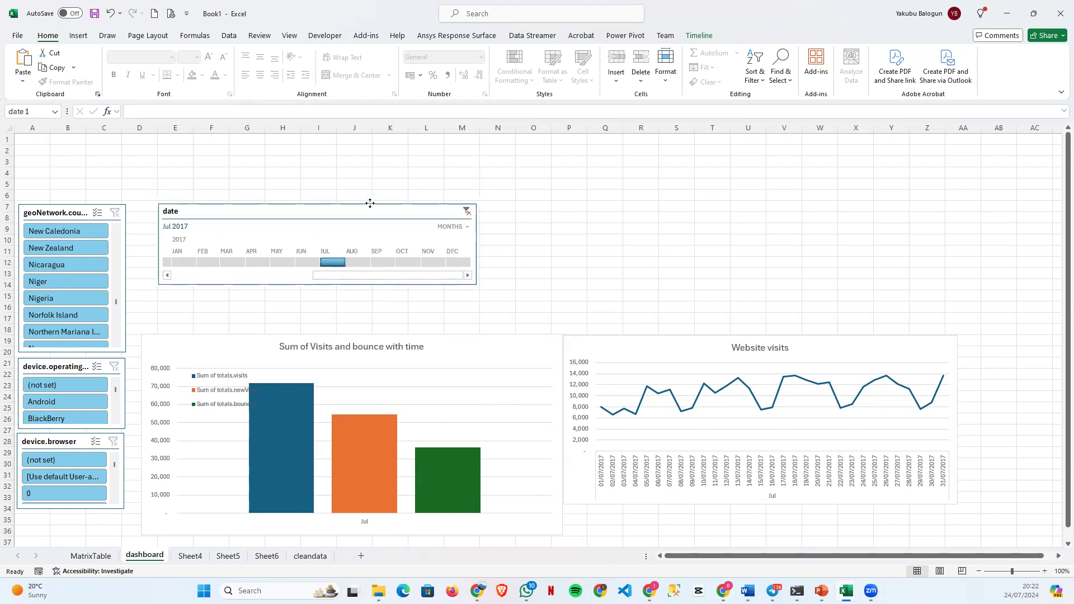
{"action": "left_click", "coordinate": [189, 161]}
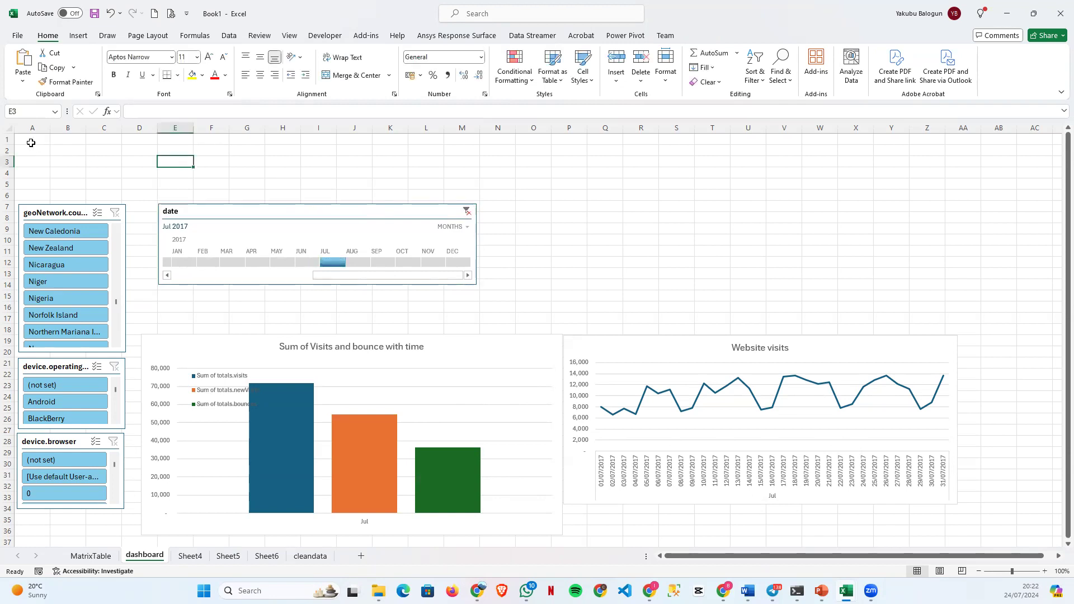
Merge and center cells A1:AB5 on the dashboard sheet and enter the title "Performance Analysis Dashboard".
{"action": "left_click_drag", "start_coordinate": [30, 141], "coordinate": [1008, 186]}
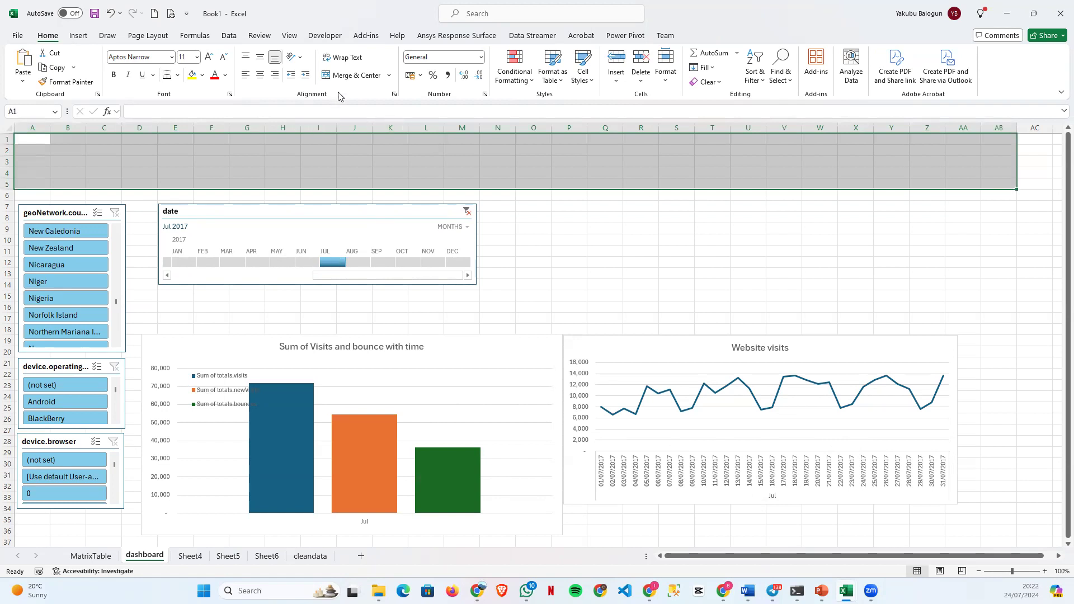
{"action": "left_click", "coordinate": [353, 75]}
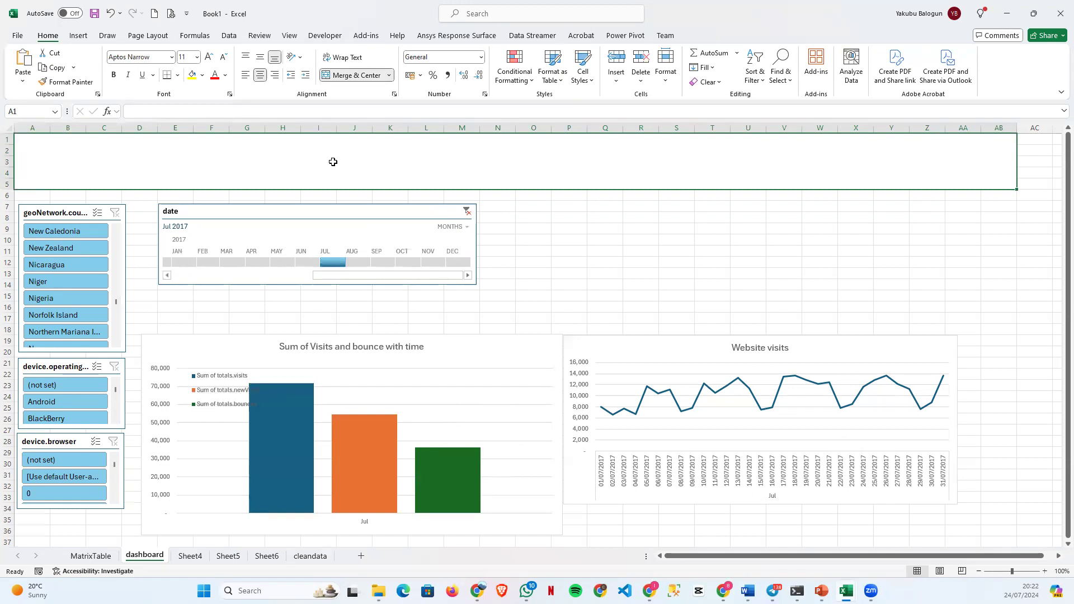
{"action": "type", "text": "Perform"}
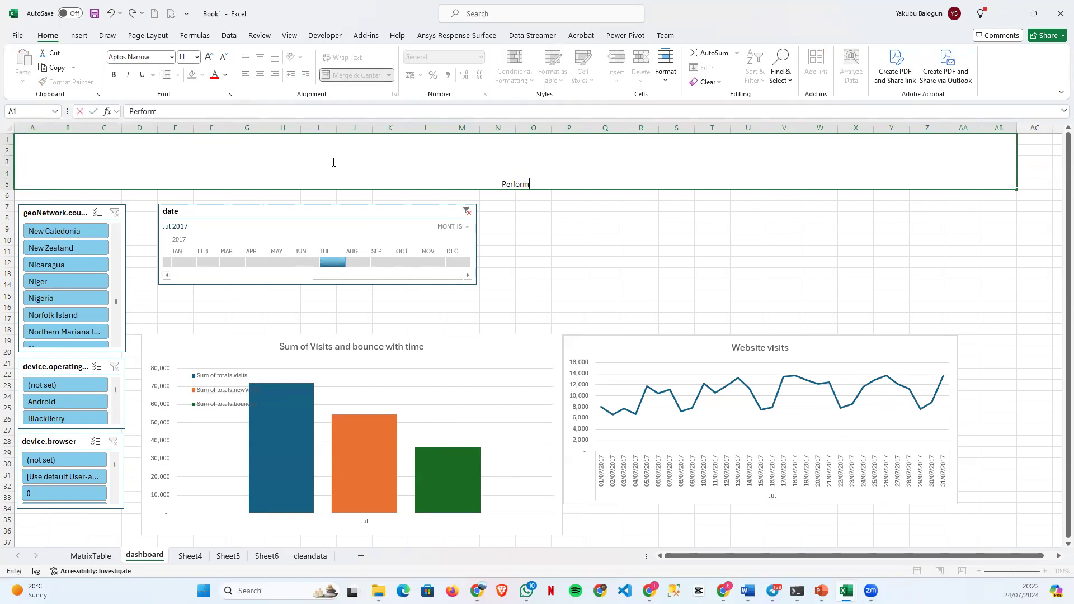
{"action": "type", "text": "ance Analysis Da"}
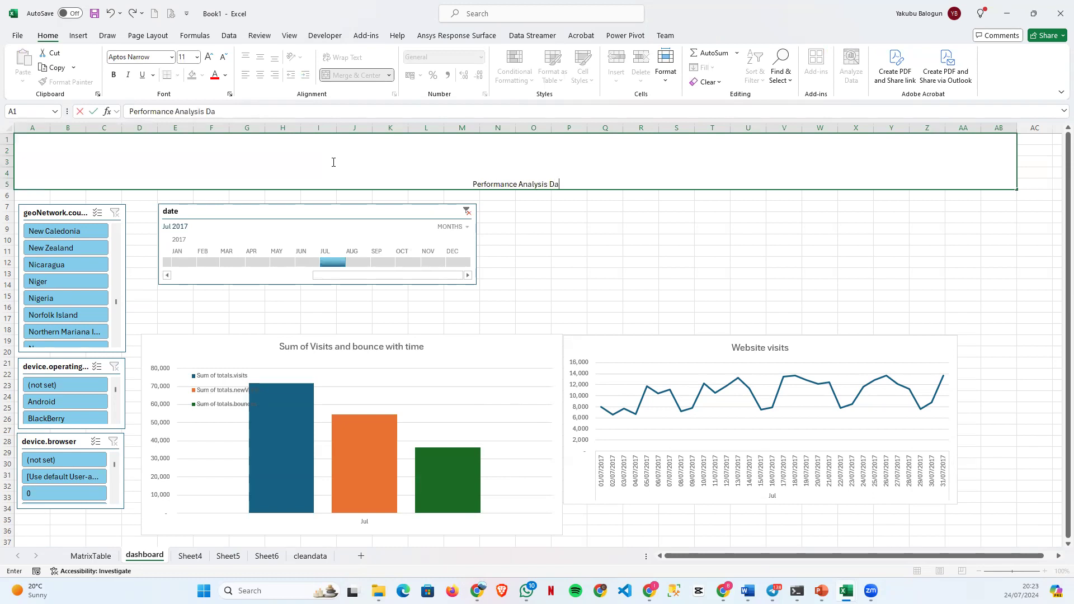
{"action": "type", "text": "shboard"}
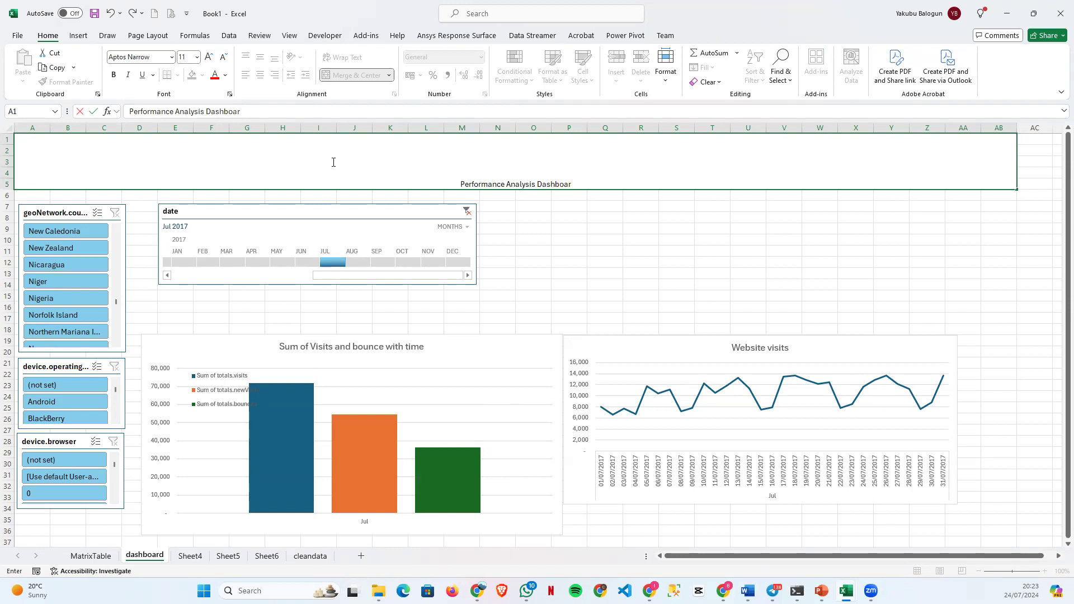
Set the dashboard title's font size to 24 and make it bold.
{"action": "left_click", "coordinate": [198, 57]}
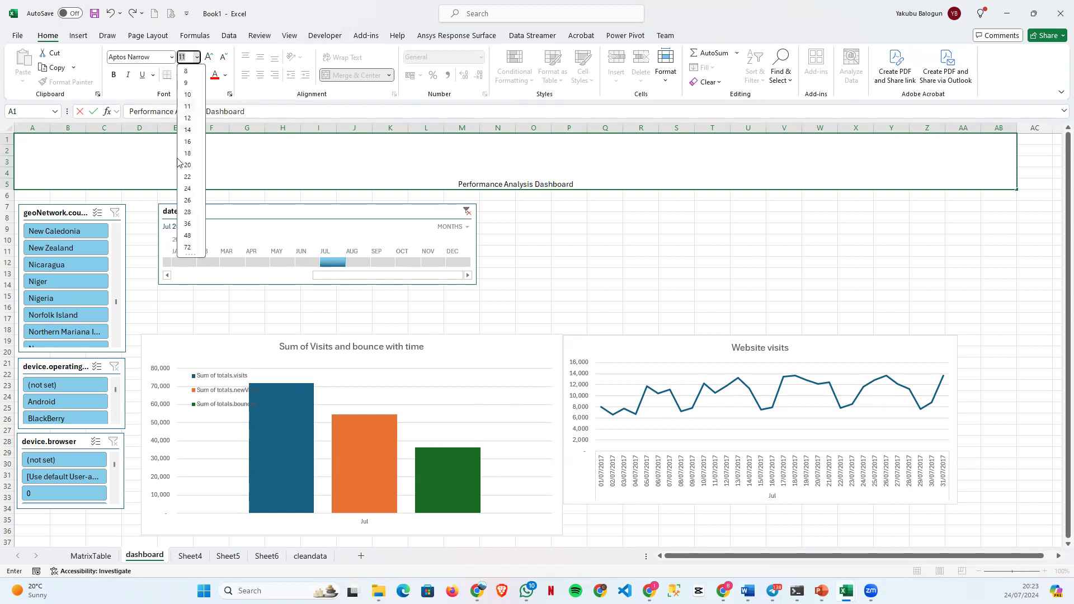
{"action": "left_click", "coordinate": [190, 236]}
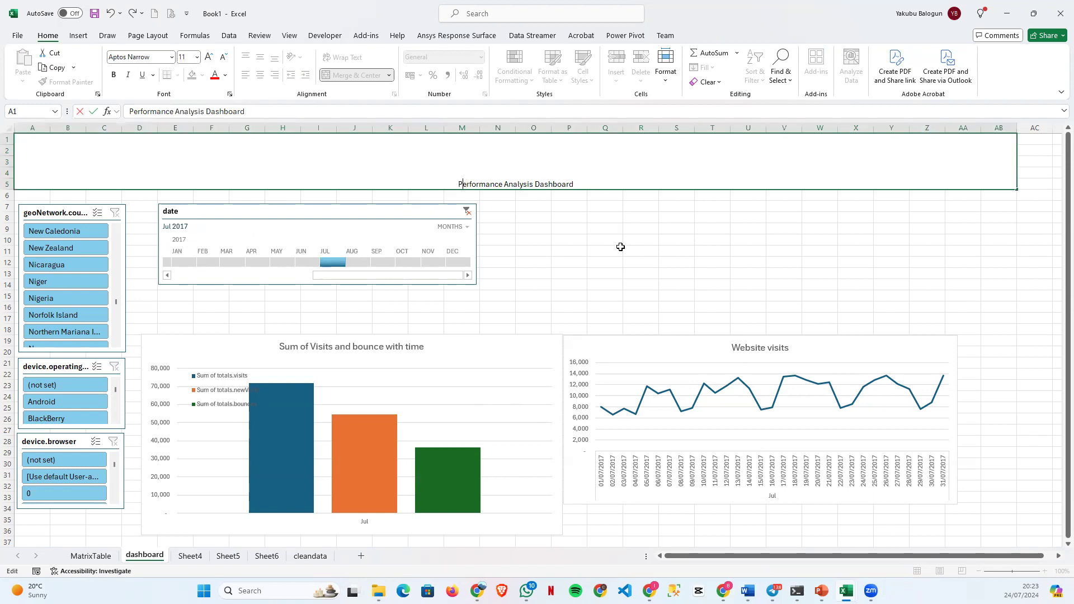
{"action": "left_click", "coordinate": [539, 194]}
{"action": "left_click", "coordinate": [532, 186]}
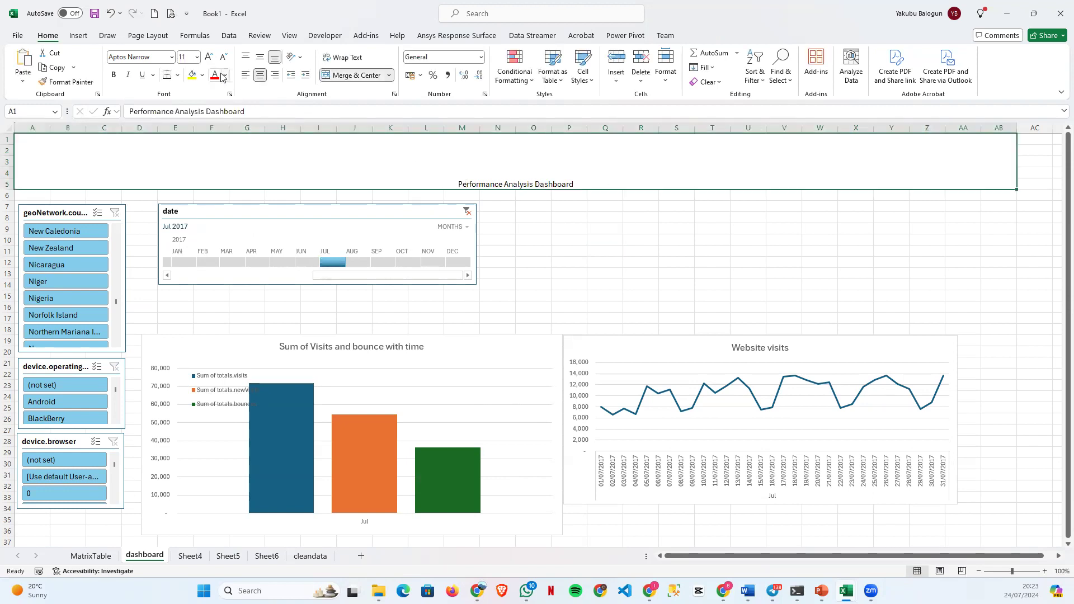
{"action": "left_click", "coordinate": [197, 57]}
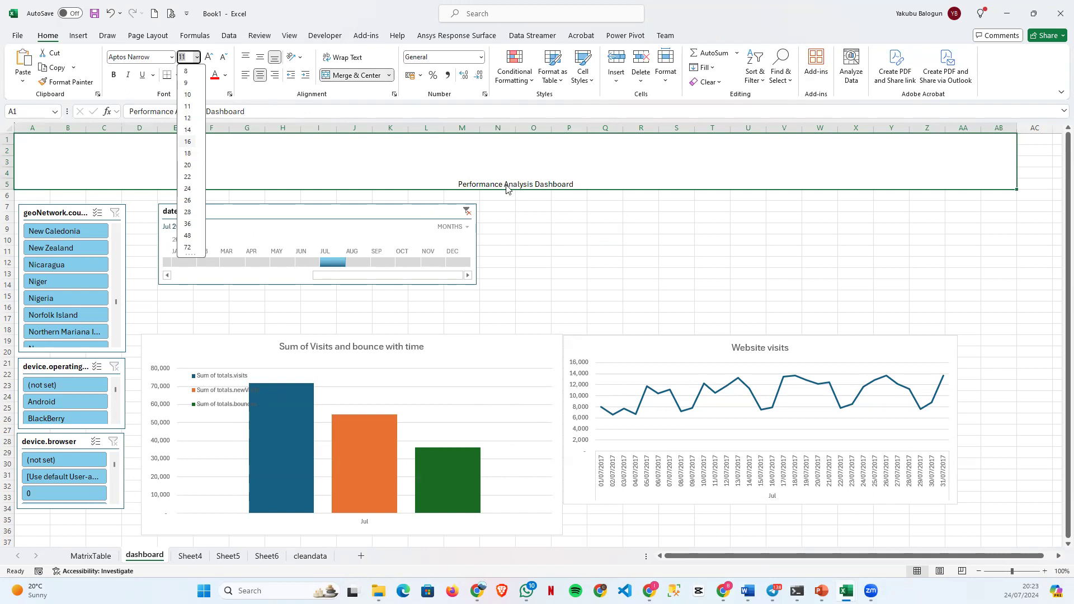
{"action": "type", "text": "24"}
{"action": "key", "text": "Return"}
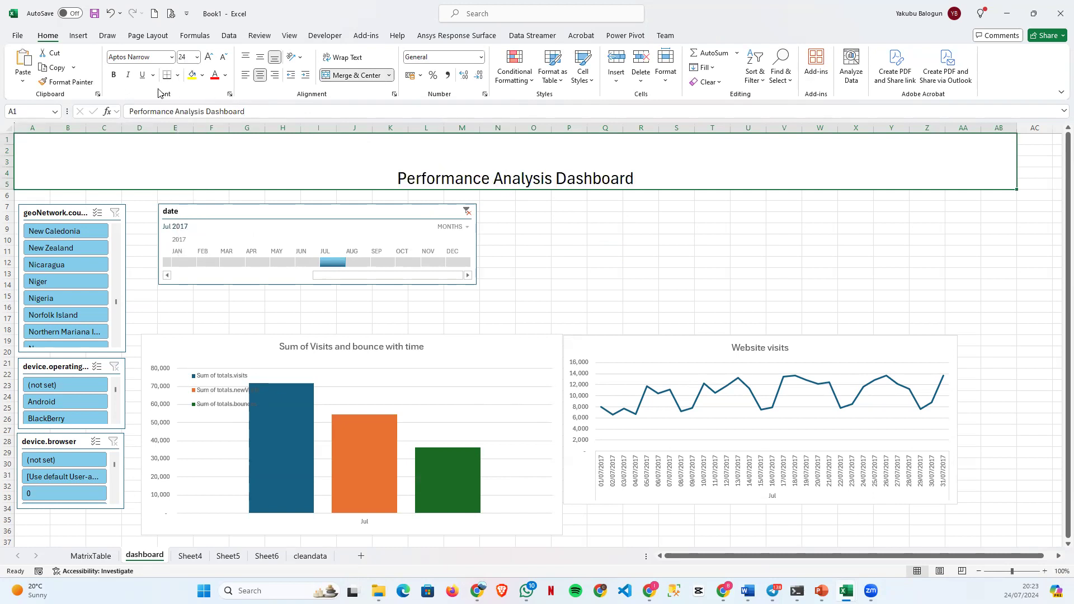
{"action": "left_click", "coordinate": [111, 76]}
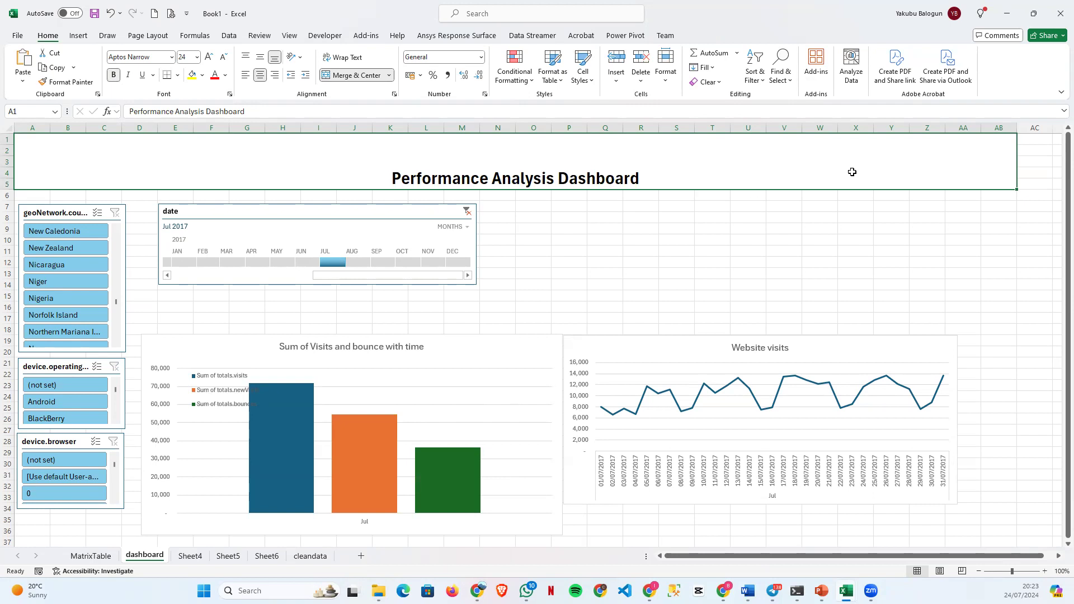
Try merging and centering the empty cells V10:Y13, and undo the merge.
{"action": "left_click_drag", "start_coordinate": [779, 237], "coordinate": [882, 271]}
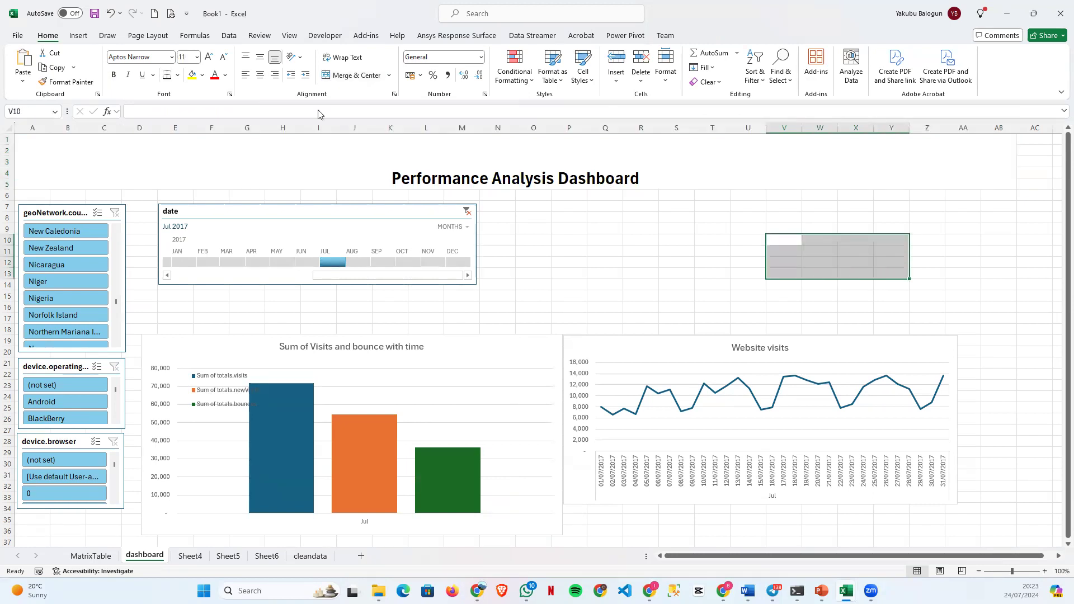
{"action": "left_click", "coordinate": [343, 76]}
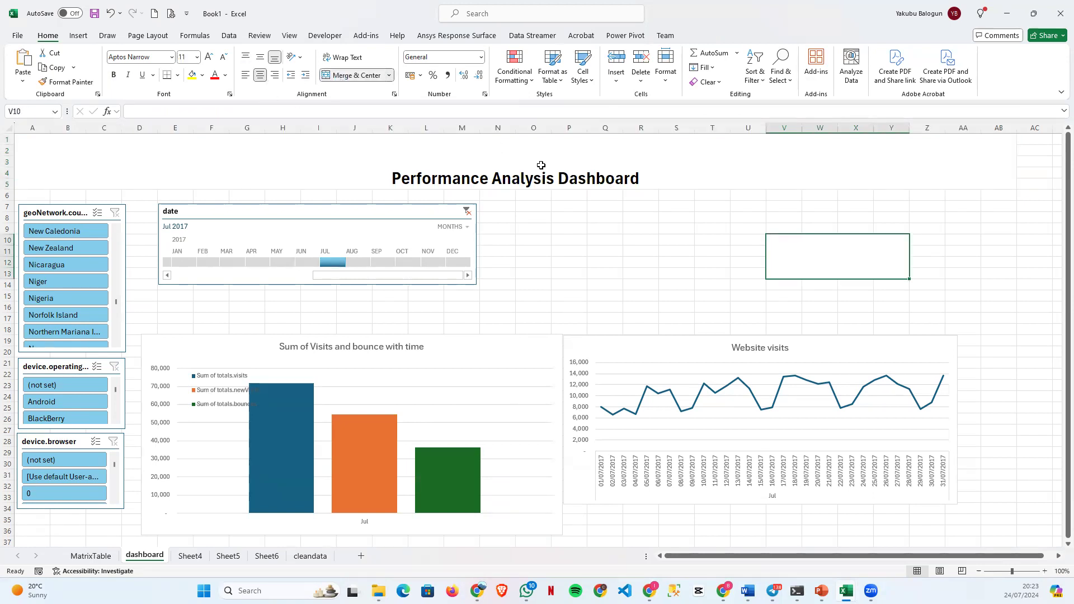
{"action": "left_click", "coordinate": [110, 13]}
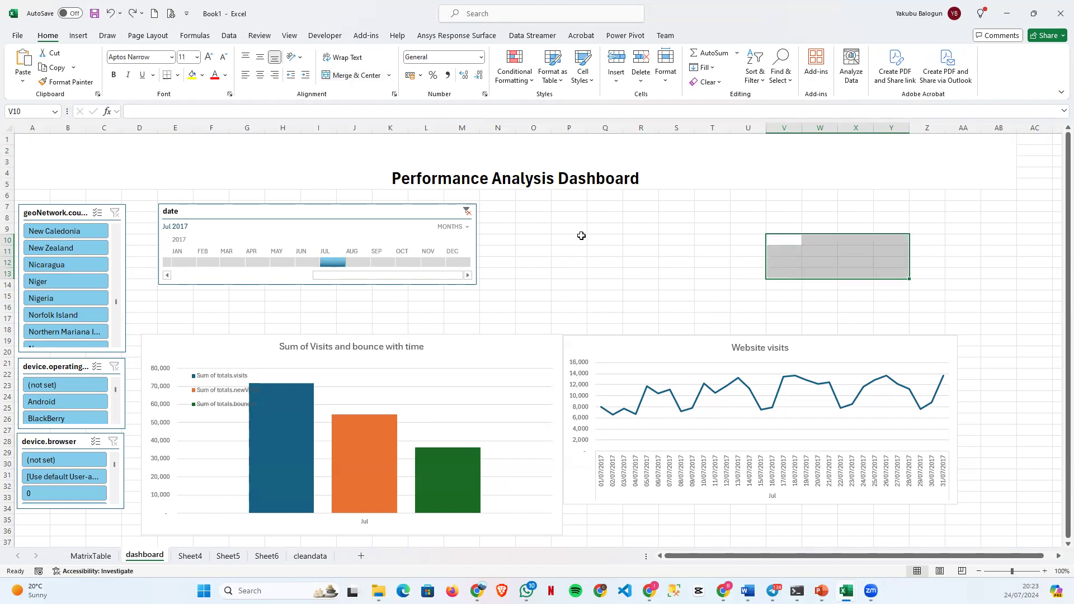
Unmerge the title area and strip its formatting by painting the plain format of cells V10:Y13 over A1:AC5.
{"action": "left_click", "coordinate": [66, 81]}
{"action": "mouse_move", "coordinate": [20, 139]}
{"action": "left_mouse_down"}
{"action": "mouse_move", "coordinate": [826, 200]}
{"action": "mouse_move", "coordinate": [1022, 174]}
{"action": "mouse_move", "coordinate": [1031, 186]}
{"action": "left_mouse_up"}
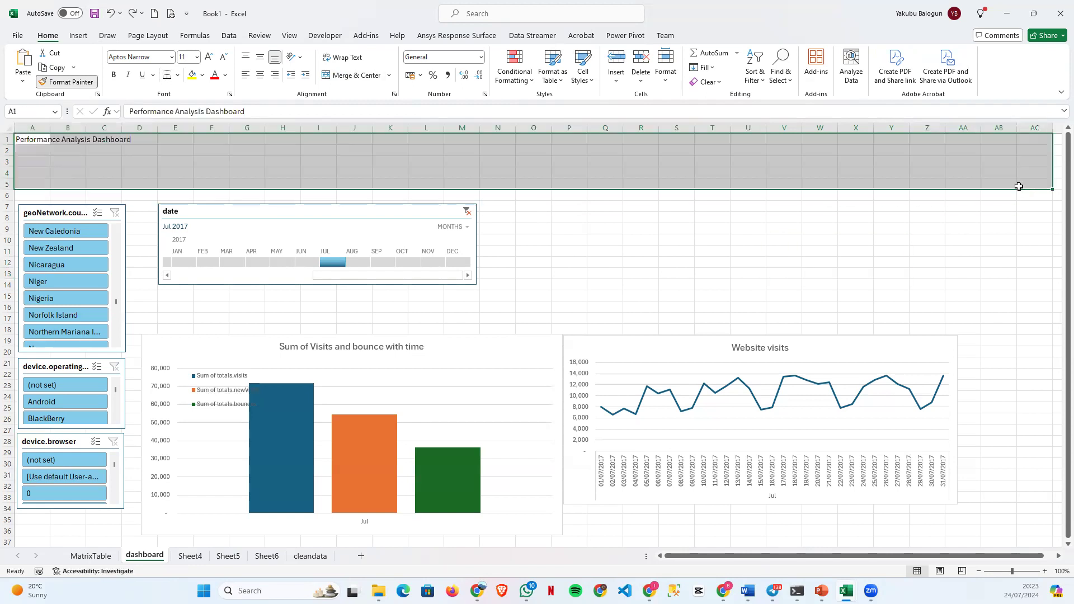
{"action": "left_click", "coordinate": [725, 219]}
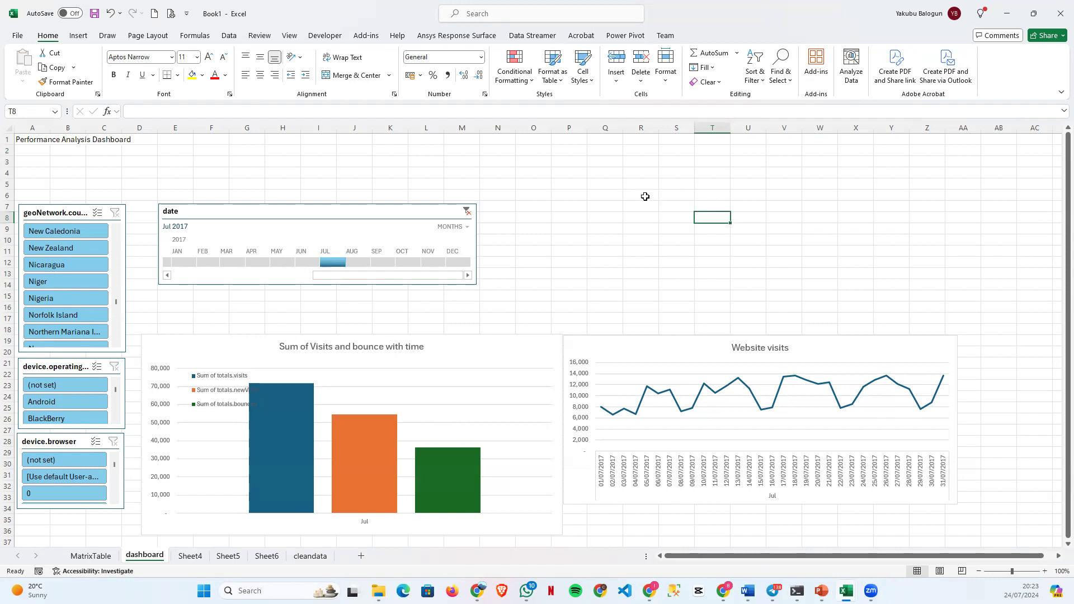
Merge and center the dashboard title across cells A1:N3.
{"action": "left_click_drag", "start_coordinate": [619, 140], "coordinate": [715, 173]}
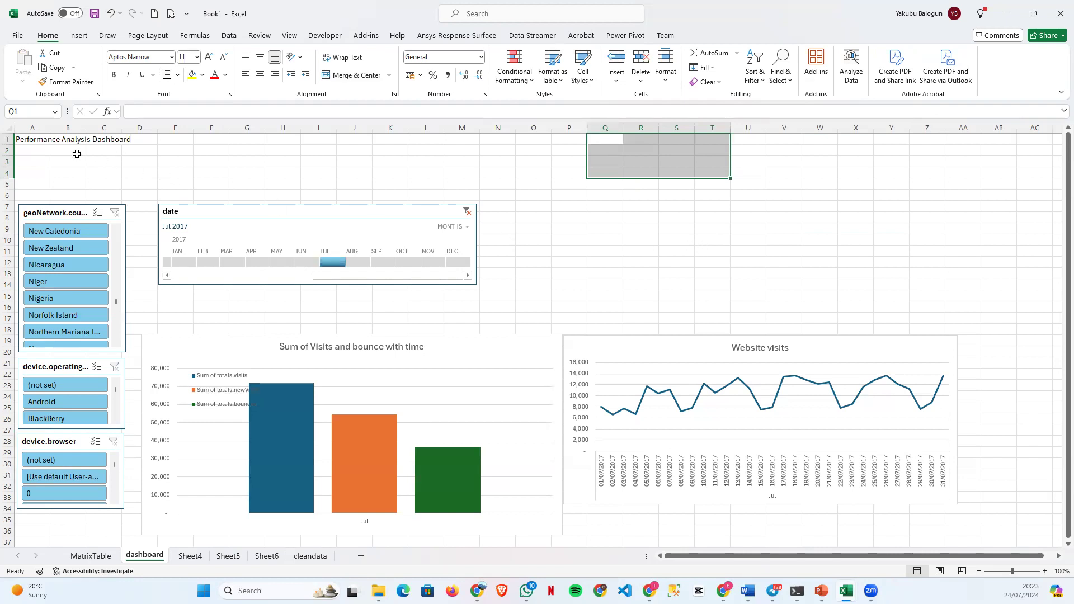
{"action": "left_click_drag", "start_coordinate": [38, 139], "coordinate": [513, 158]}
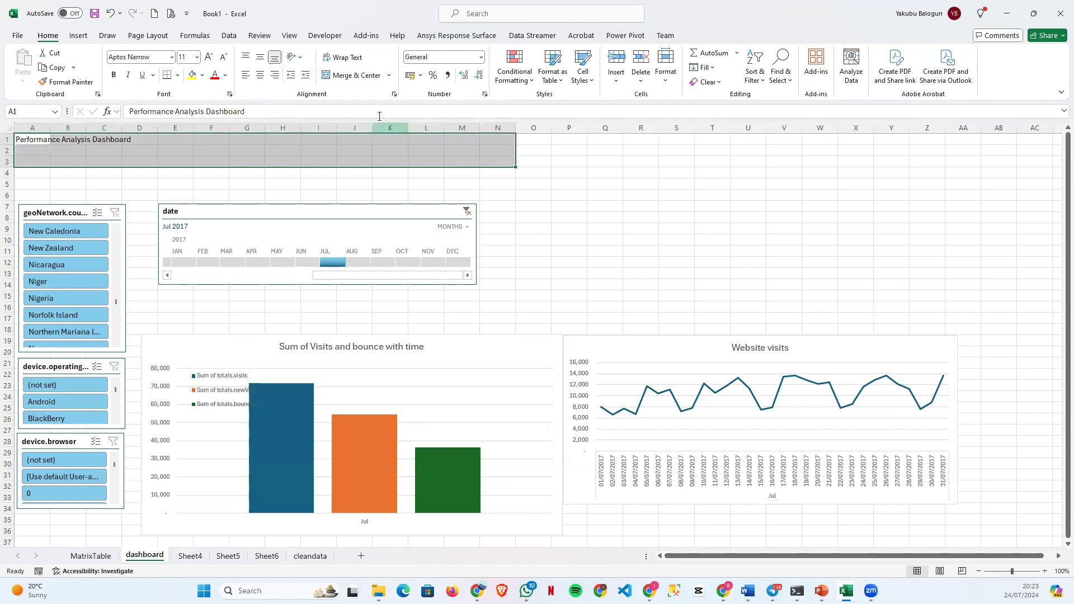
{"action": "left_click", "coordinate": [360, 79]}
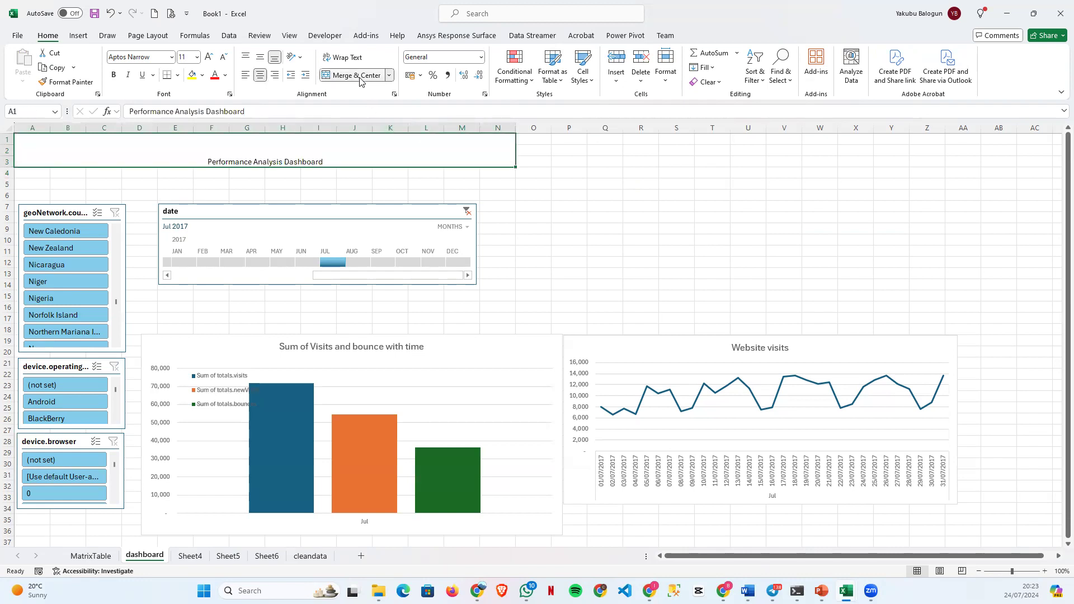
Make the merged dashboard title bold with a font size of 36, and leave it deselected.
{"action": "left_click", "coordinate": [197, 58]}
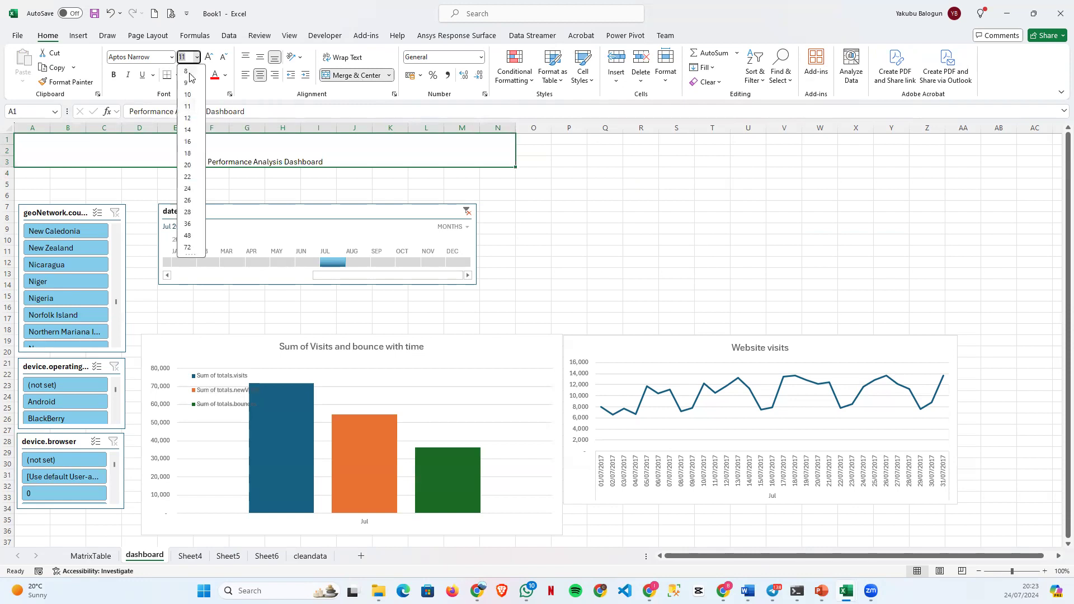
{"action": "left_click", "coordinate": [189, 235]}
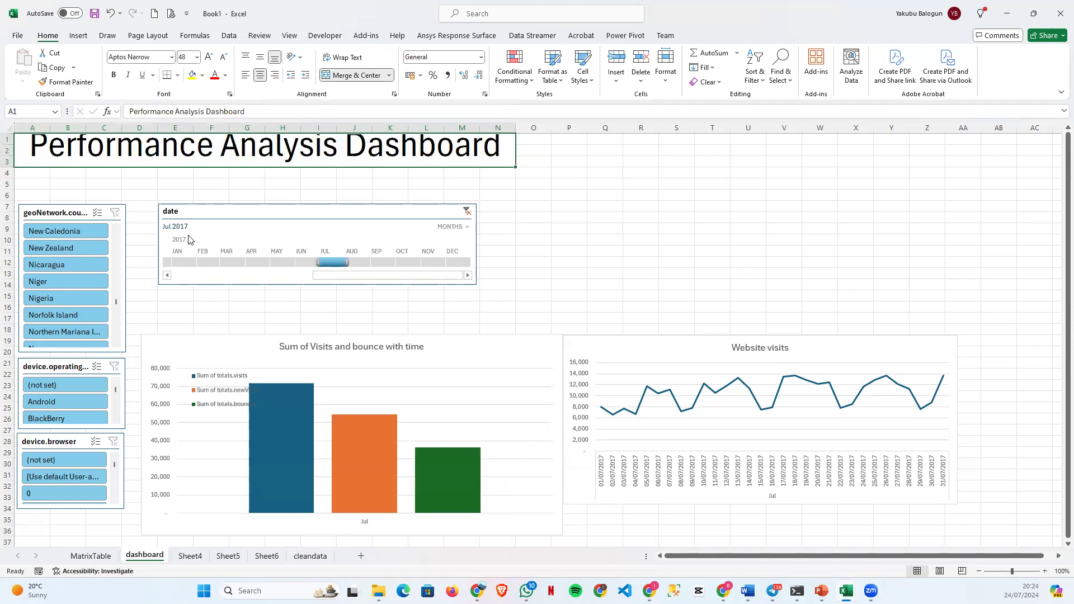
{"action": "left_click", "coordinate": [114, 75]}
{"action": "left_click", "coordinate": [197, 58]}
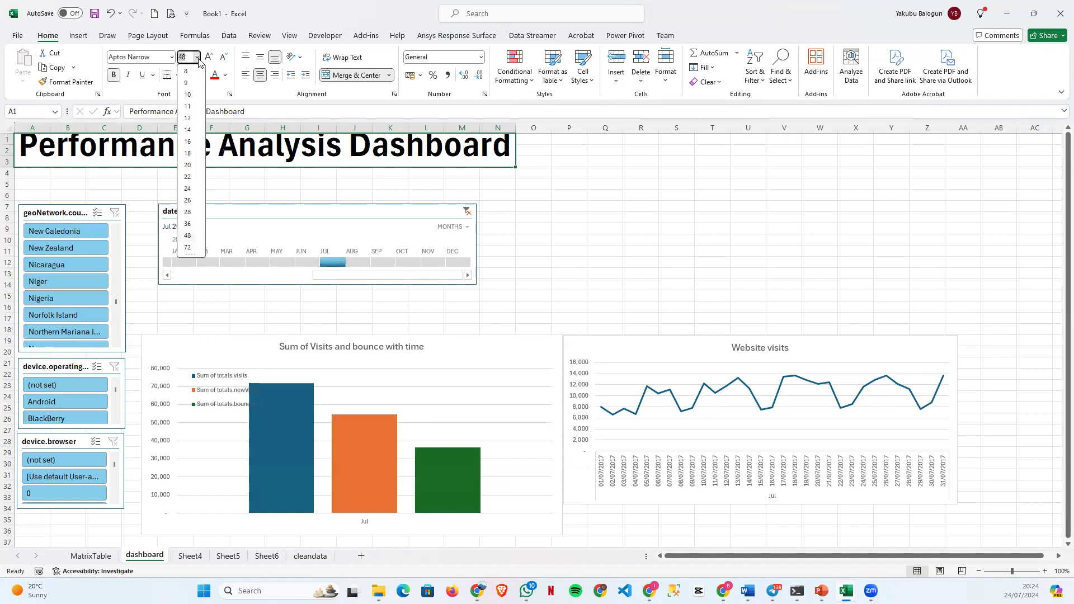
{"action": "left_click", "coordinate": [188, 224]}
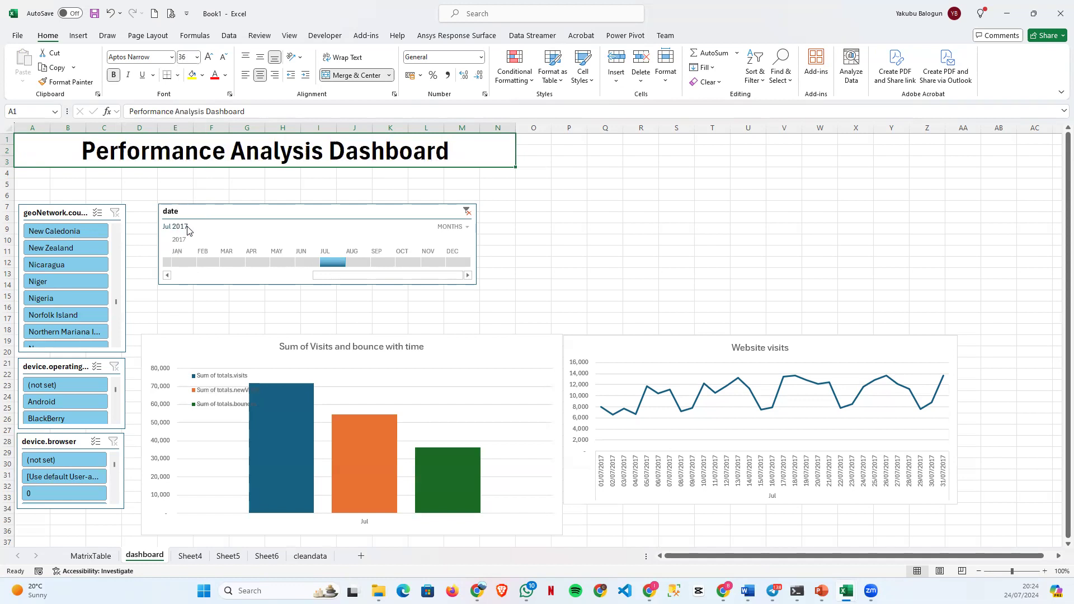
{"action": "left_click", "coordinate": [659, 215]}
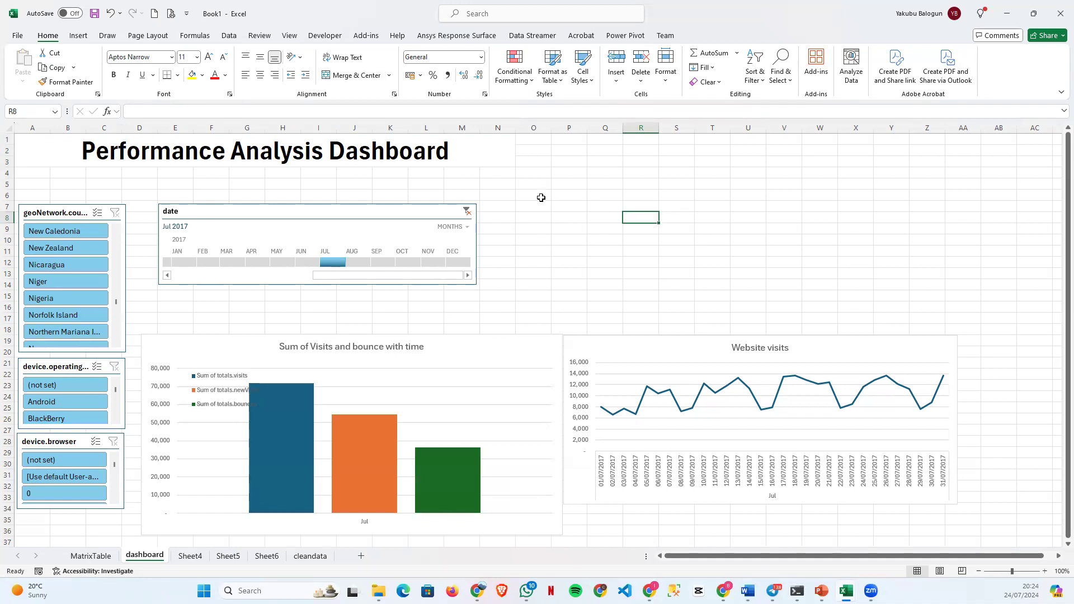
Insert a PivotTable on a new worksheet from the table on the cleandata sheet.
{"action": "left_click", "coordinate": [91, 556]}
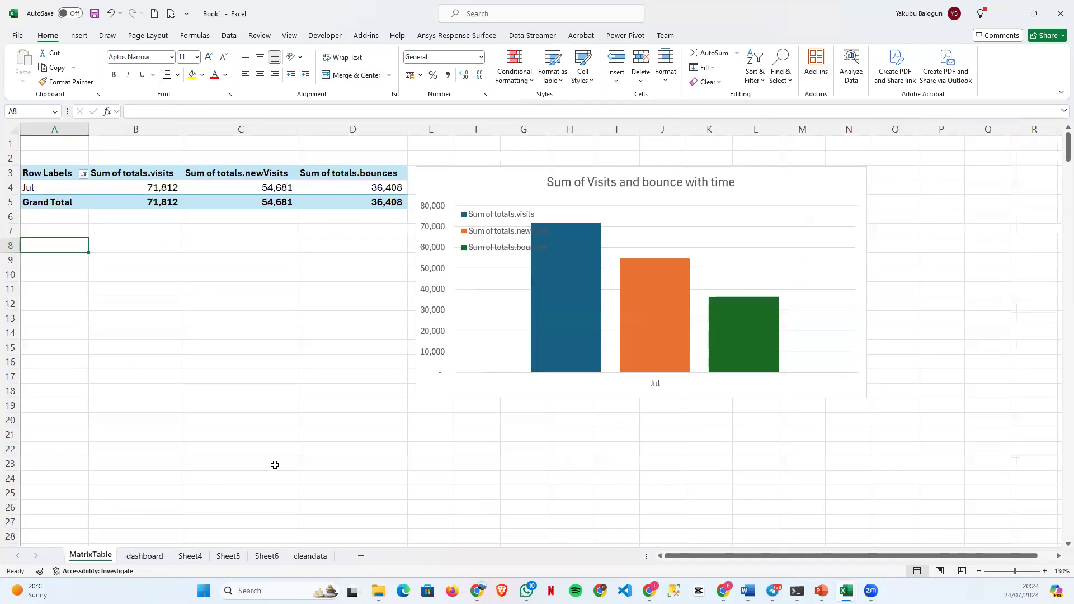
{"action": "left_click", "coordinate": [311, 557]}
{"action": "left_click", "coordinate": [213, 305]}
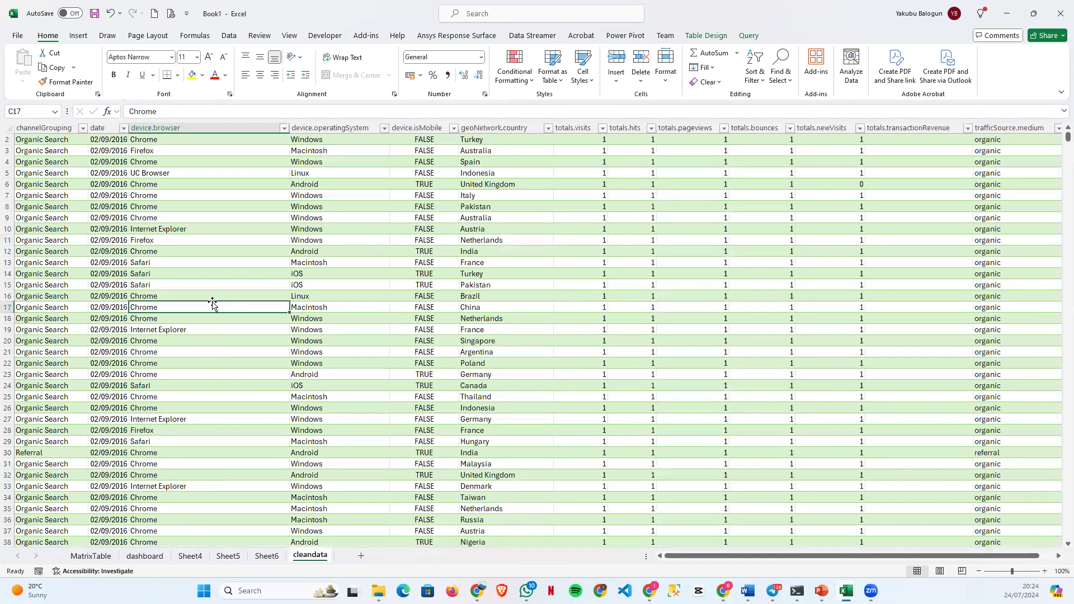
{"action": "left_click", "coordinate": [77, 36]}
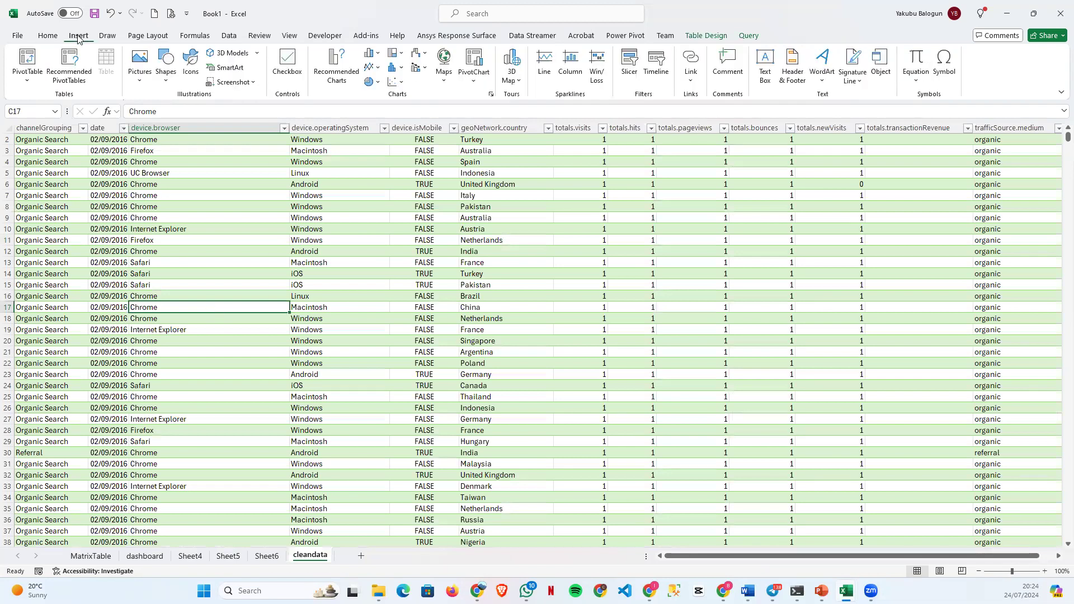
{"action": "left_click", "coordinate": [28, 61]}
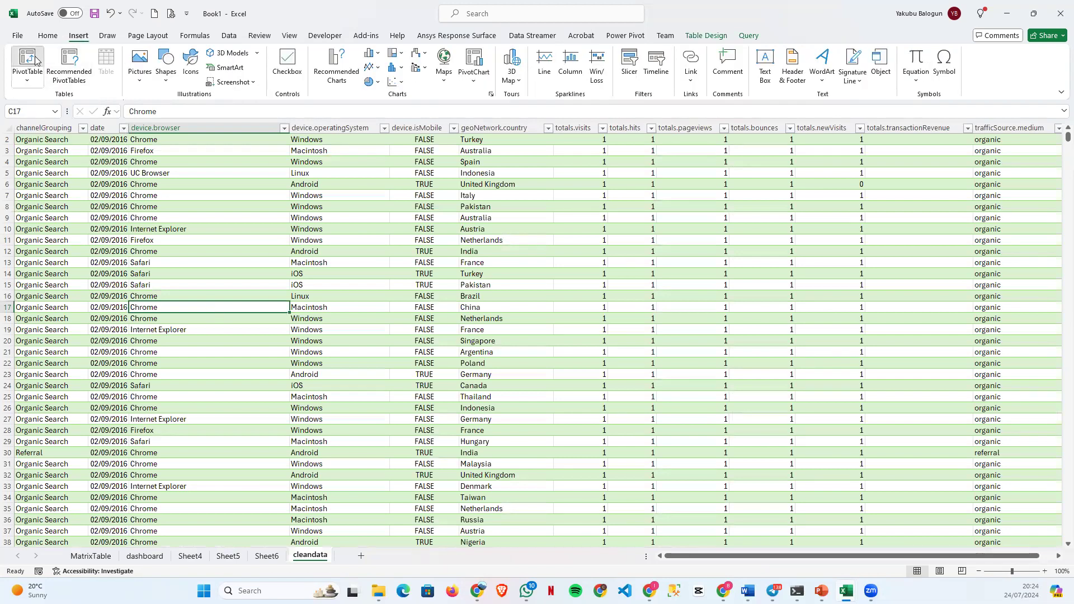
{"action": "left_click", "coordinate": [576, 344]}
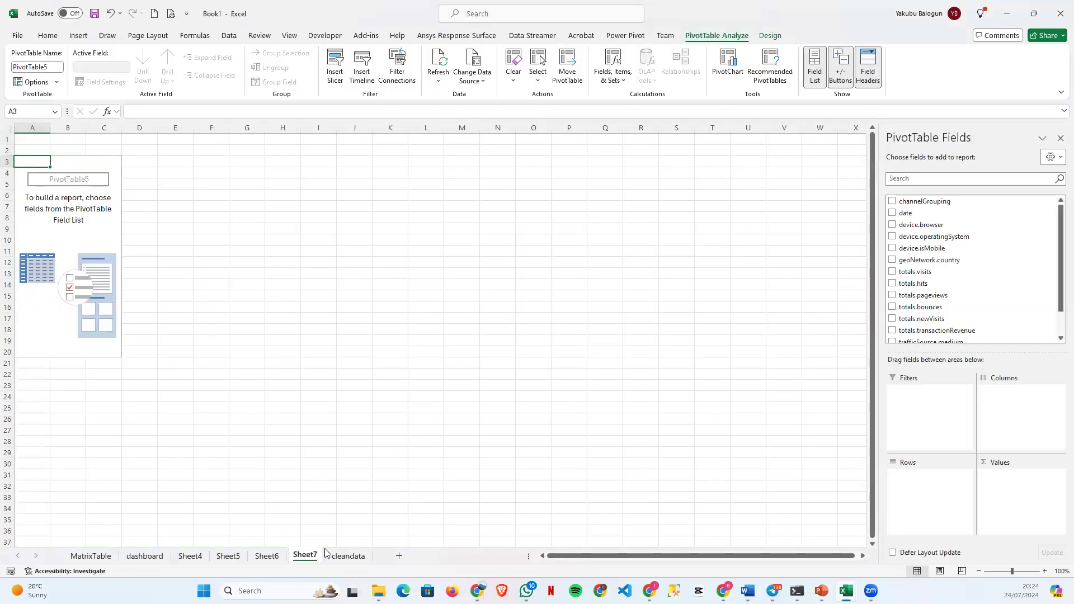
Rename the new PivotTable worksheet as card.
{"action": "right_click", "coordinate": [301, 557]}
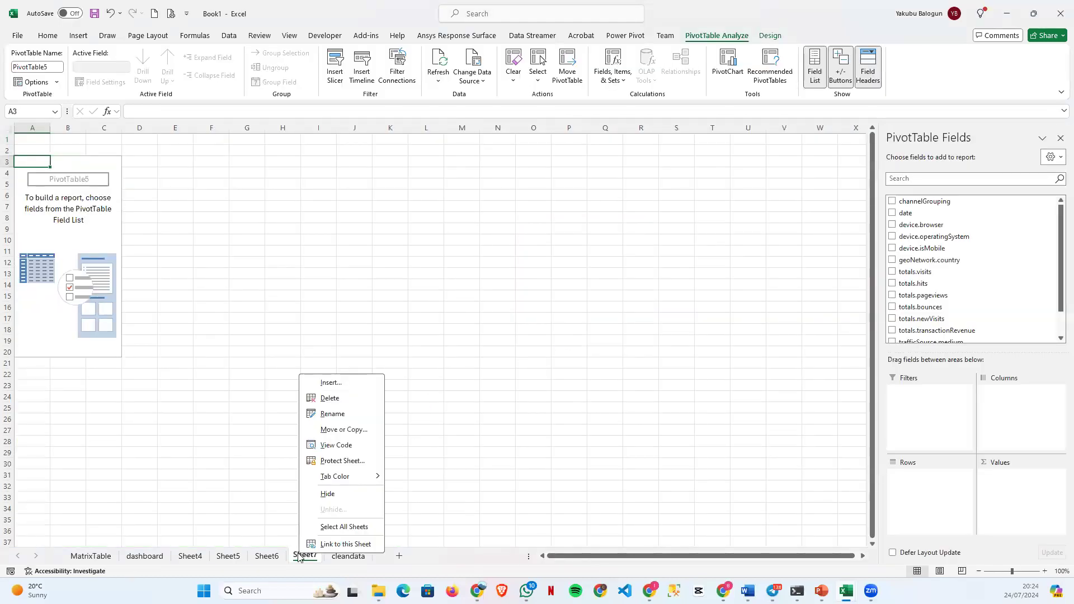
{"action": "left_click", "coordinate": [338, 414]}
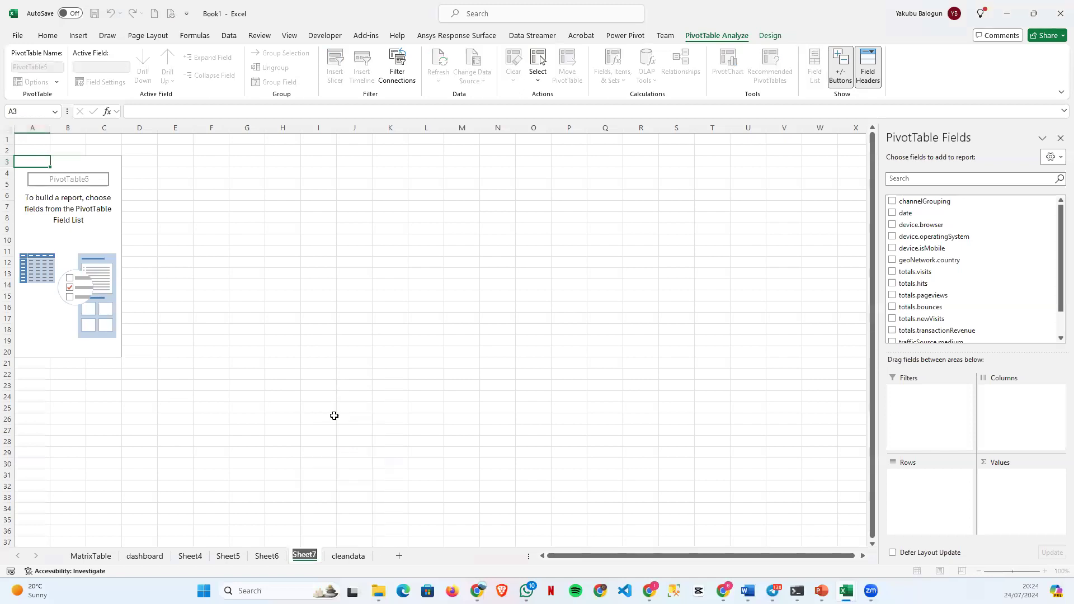
{"action": "type", "text": "card"}
{"action": "key", "text": "Return"}
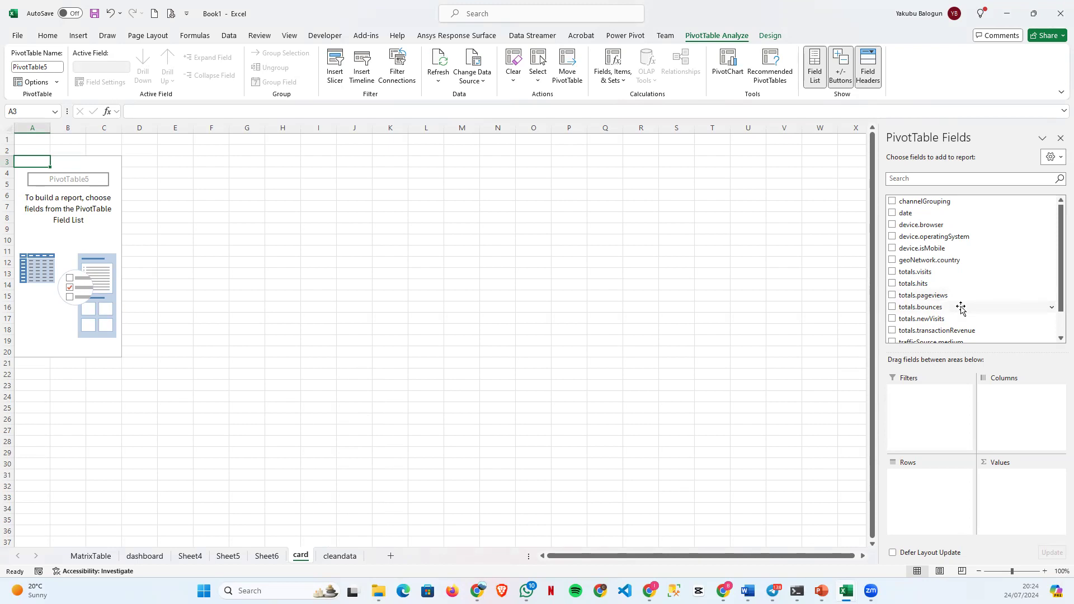
Add totals.bounces as a summed value in the card sheet's PivotTable and format its total with thousands separators and no decimals.
{"action": "left_click_drag", "start_coordinate": [960, 307], "coordinate": [1005, 494]}
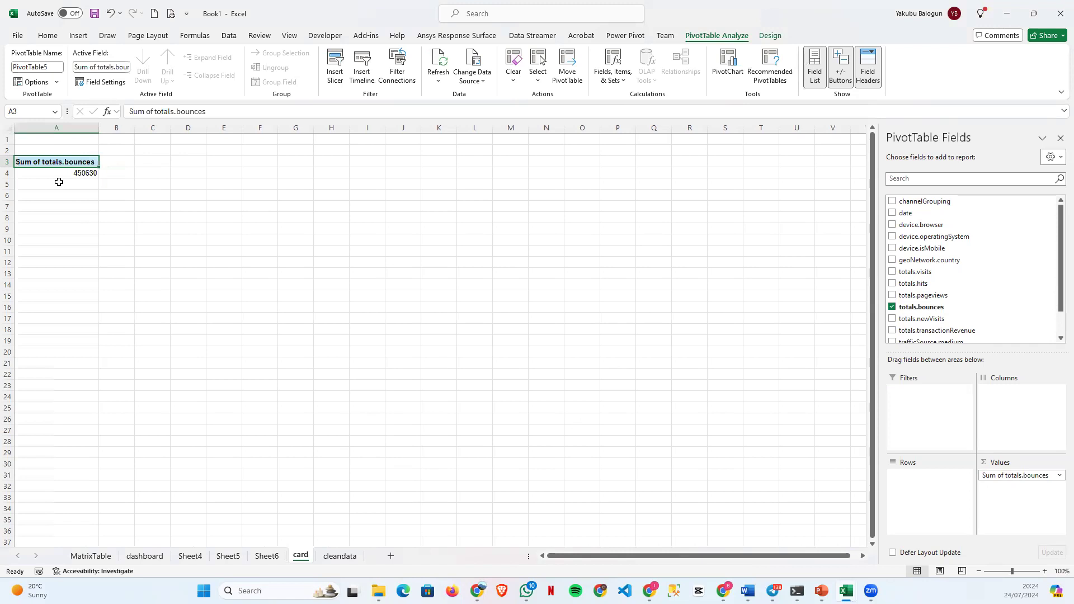
{"action": "left_click", "coordinate": [57, 175]}
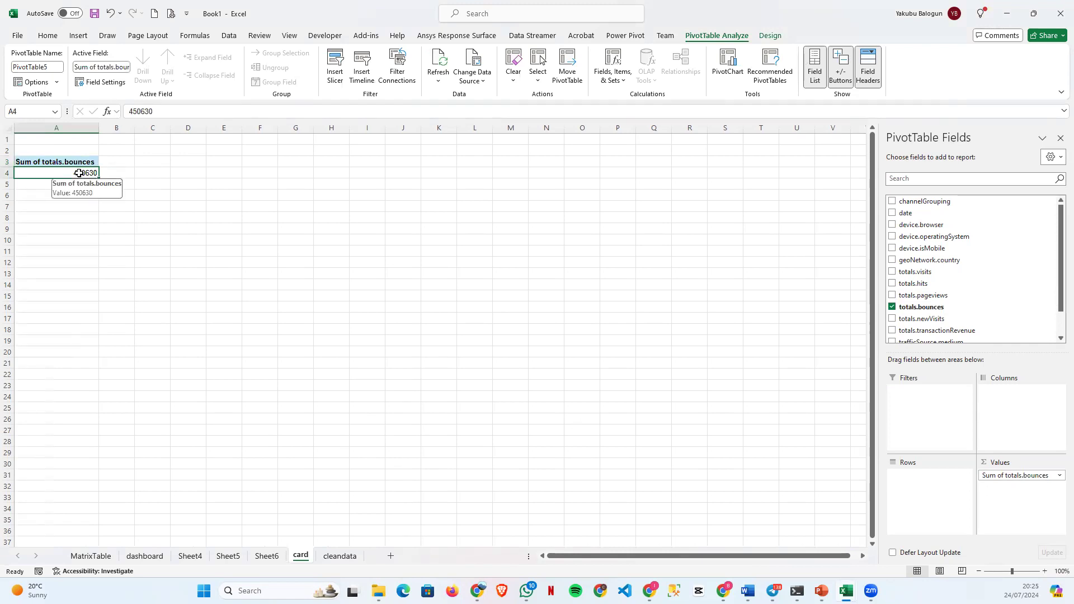
{"action": "left_click", "coordinate": [49, 36]}
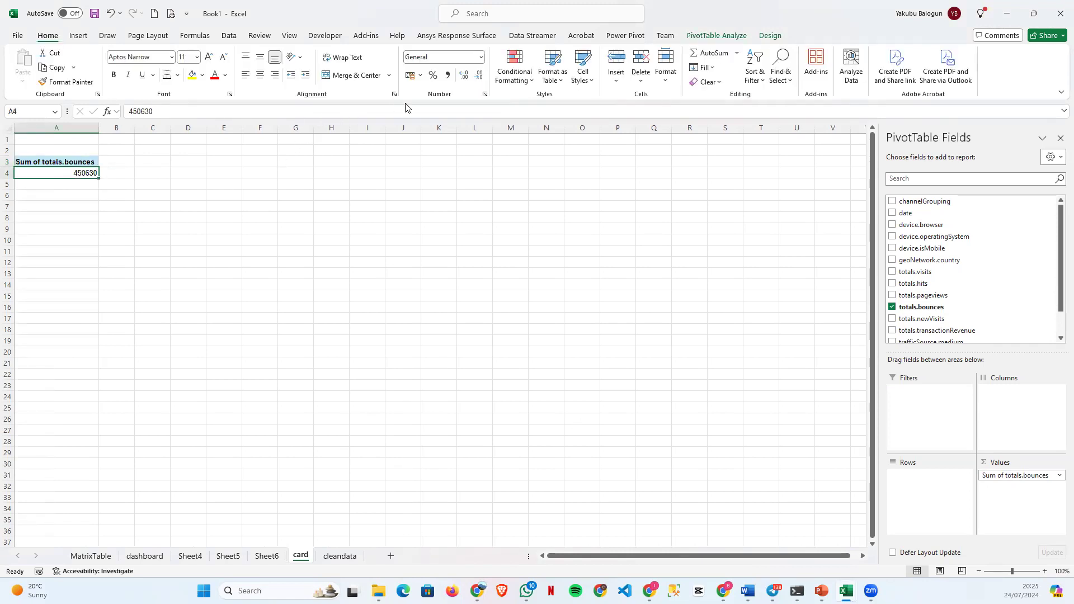
{"action": "left_click", "coordinate": [448, 76]}
{"action": "left_click", "coordinate": [479, 77]}
{"action": "left_click", "coordinate": [479, 76]}
On the dashboard sheet, merge and center cells Q2:S2 and enter the label Bounces.
{"action": "left_click", "coordinate": [145, 557]}
{"action": "left_click_drag", "start_coordinate": [604, 148], "coordinate": [665, 154]}
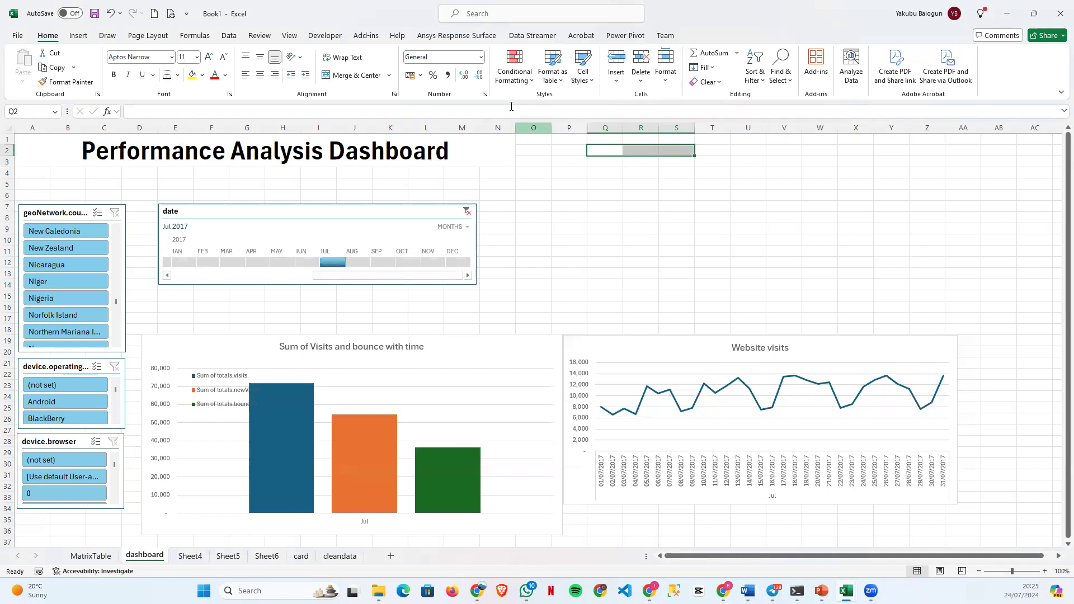
{"action": "left_click", "coordinate": [361, 75]}
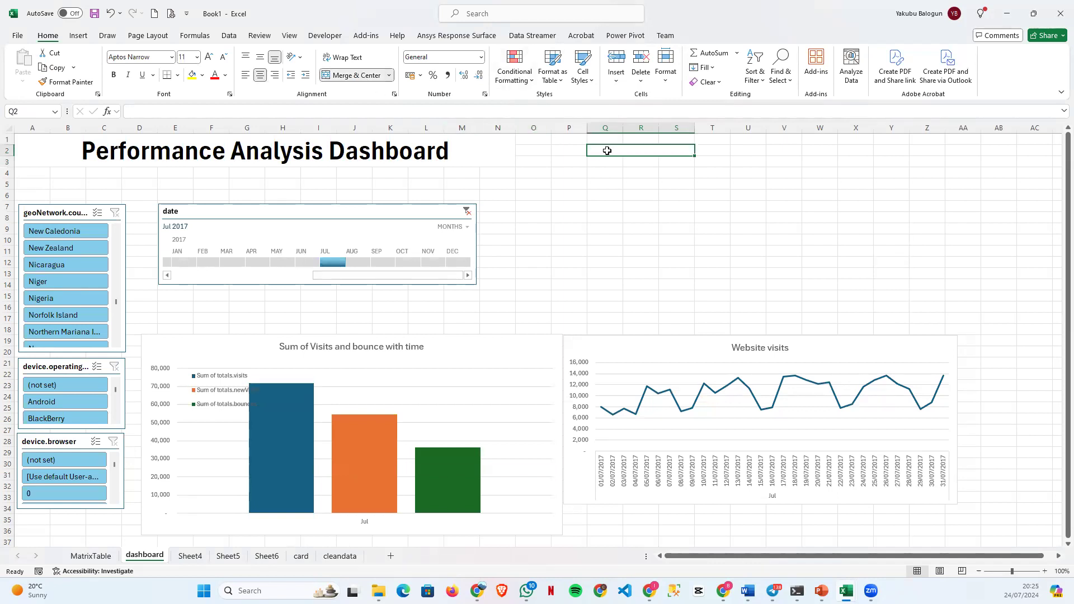
{"action": "type", "text": "Bounces"}
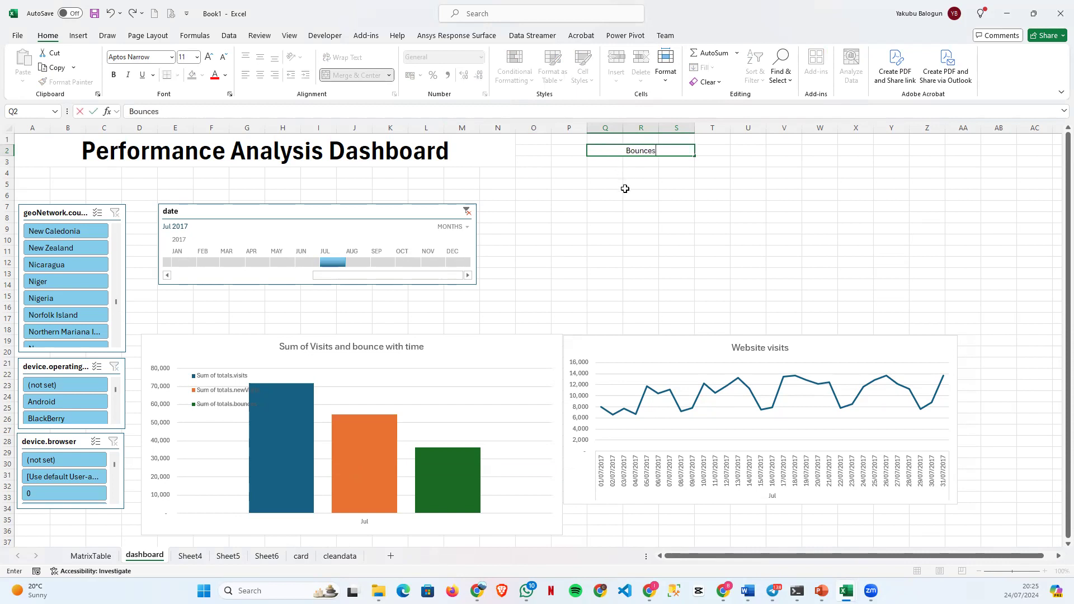
Merge and center cells Q3:S4 below the Bounces label and link them to the bounces total in cell A4 of the card sheet.
{"action": "left_click", "coordinate": [613, 162]}
{"action": "left_click_drag", "start_coordinate": [610, 162], "coordinate": [681, 174]}
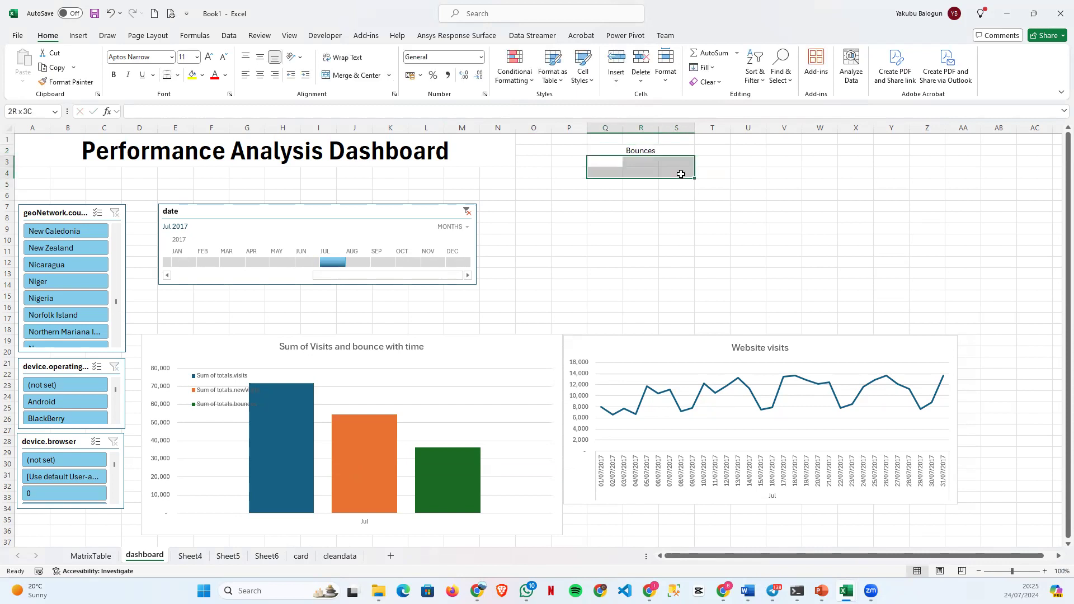
{"action": "left_click", "coordinate": [352, 75]}
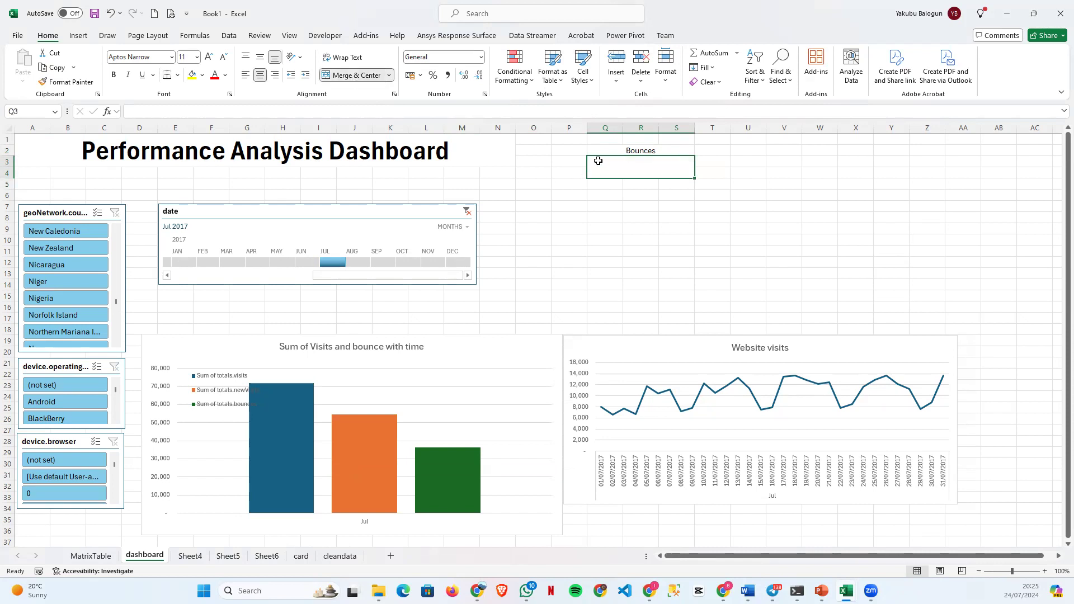
{"action": "type", "text": "="}
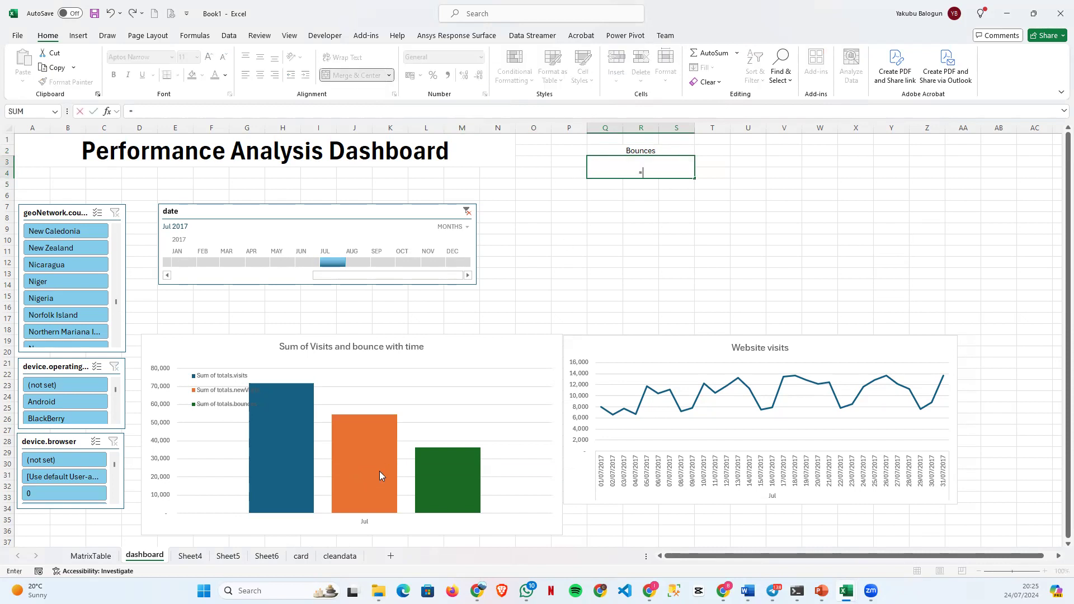
{"action": "left_click", "coordinate": [301, 556]}
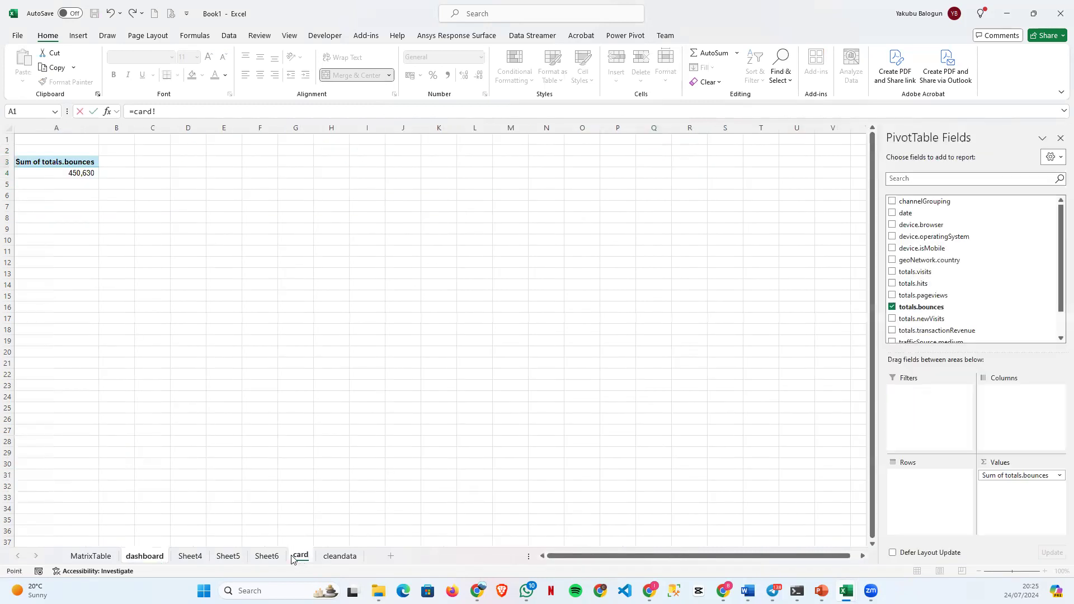
{"action": "left_click", "coordinate": [46, 173]}
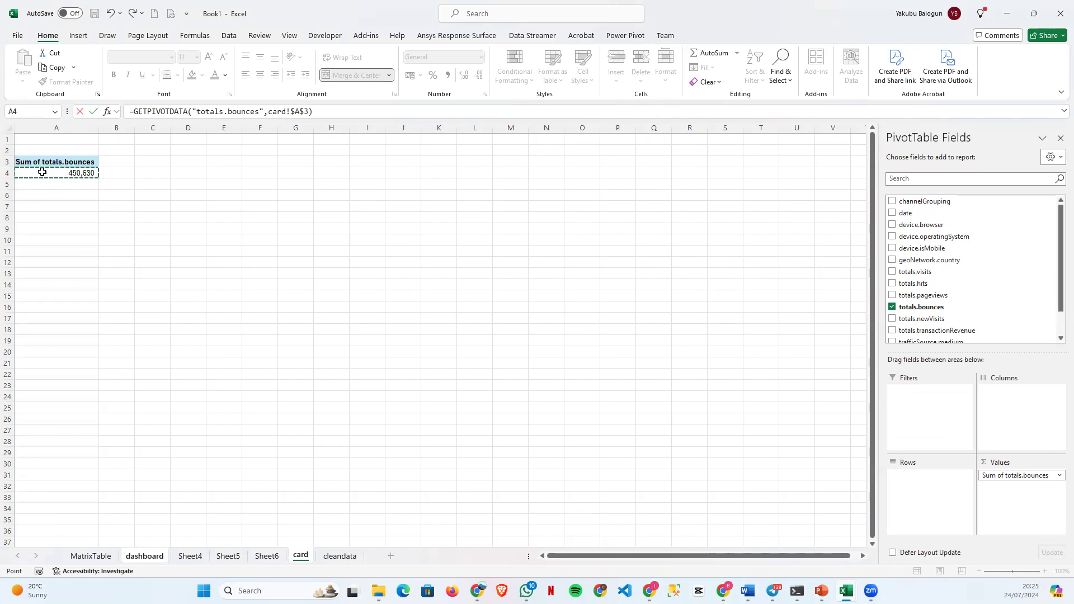
{"action": "key", "text": "Return"}
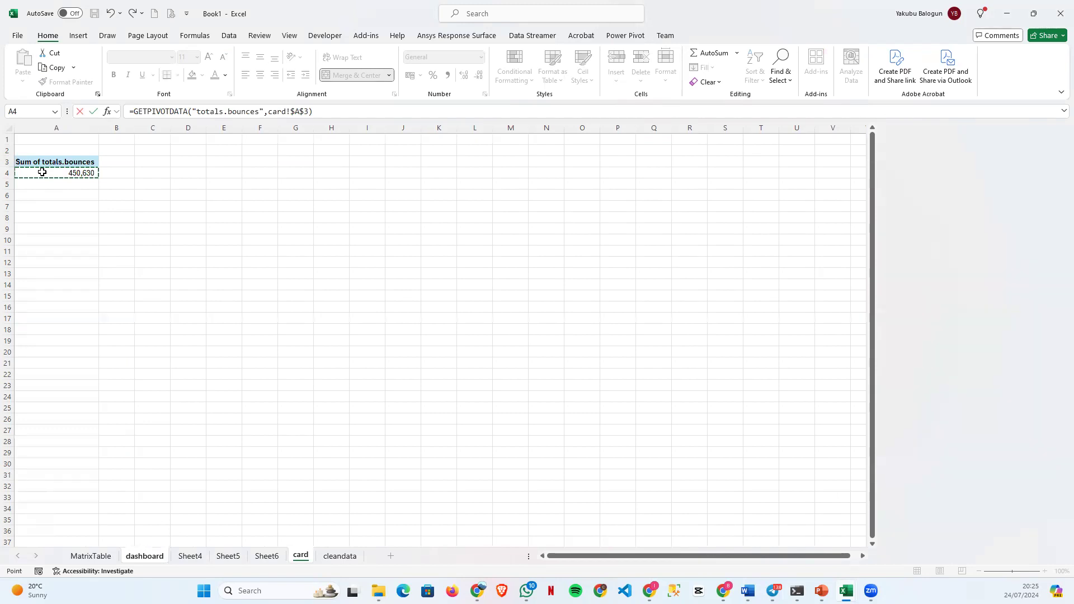
Make the Bounces label in the merged cell Q2 bold.
{"action": "left_click", "coordinate": [655, 165]}
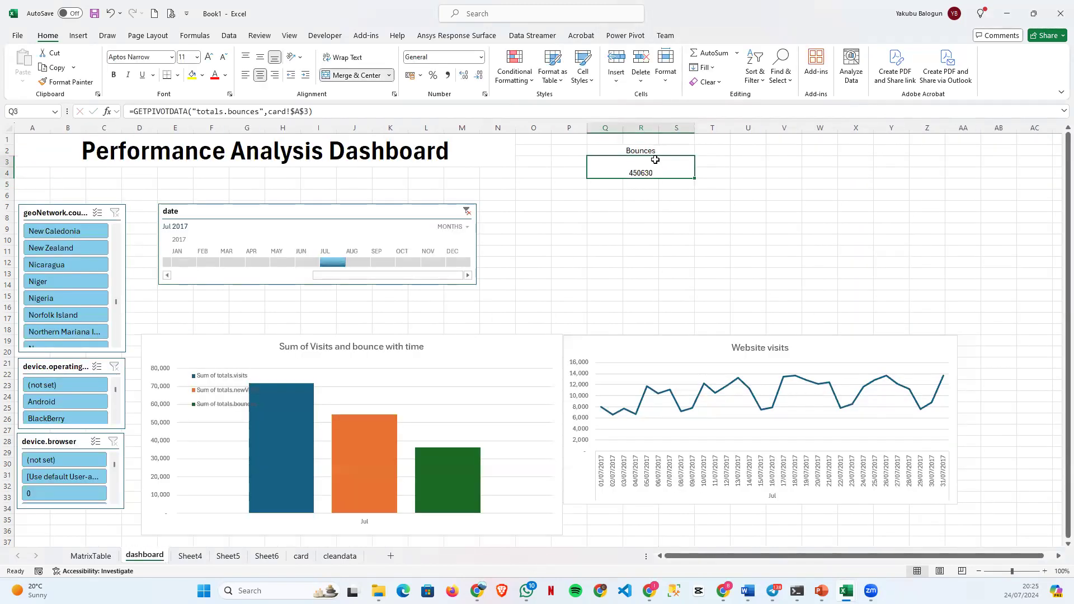
{"action": "left_click", "coordinate": [610, 149]}
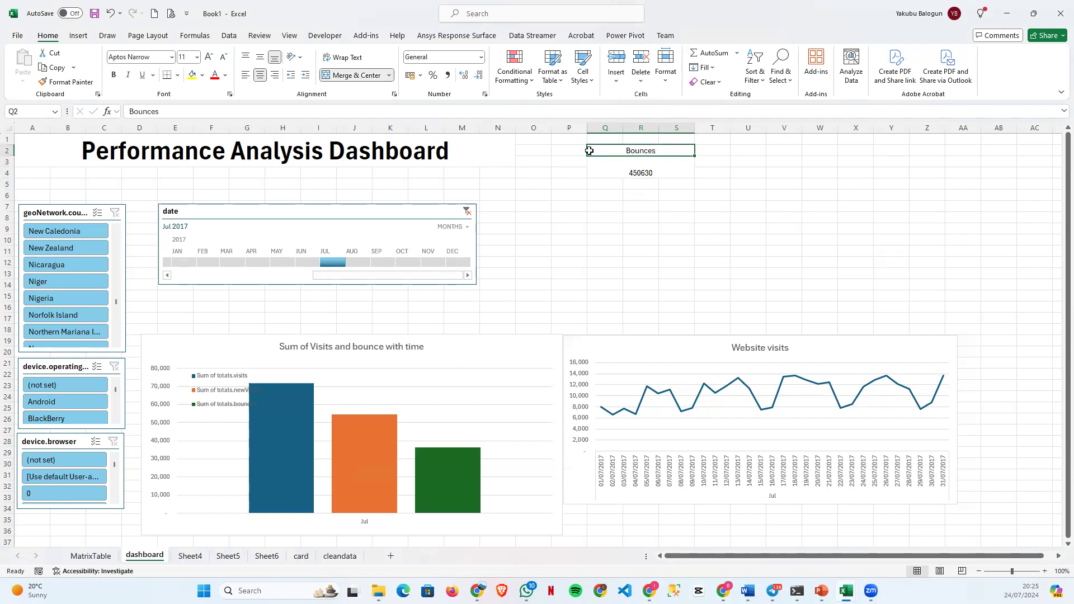
{"action": "left_click", "coordinate": [114, 74]}
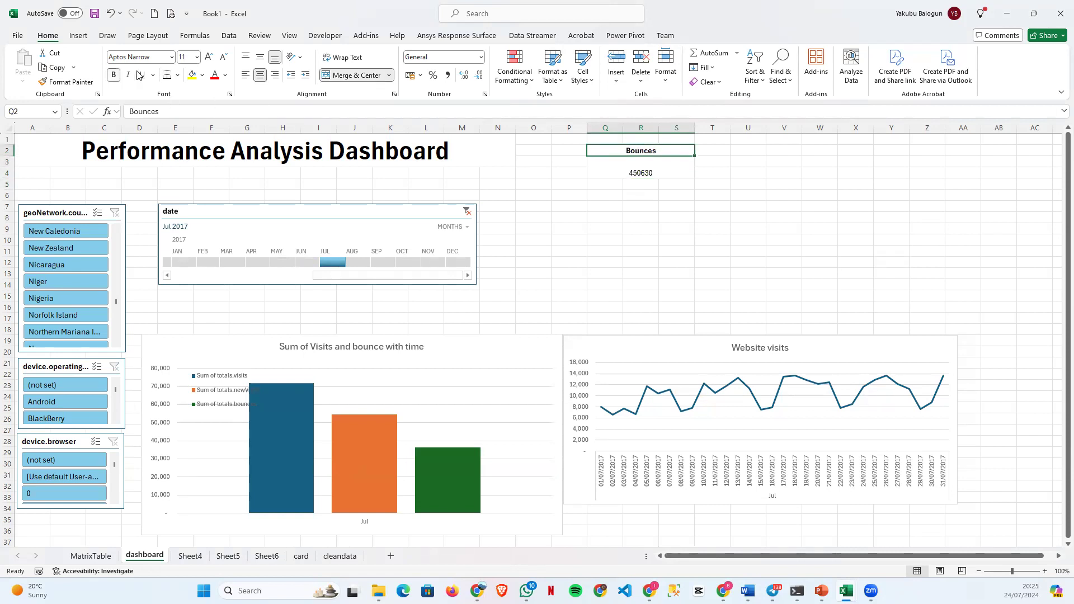
{"action": "left_click", "coordinate": [197, 58]}
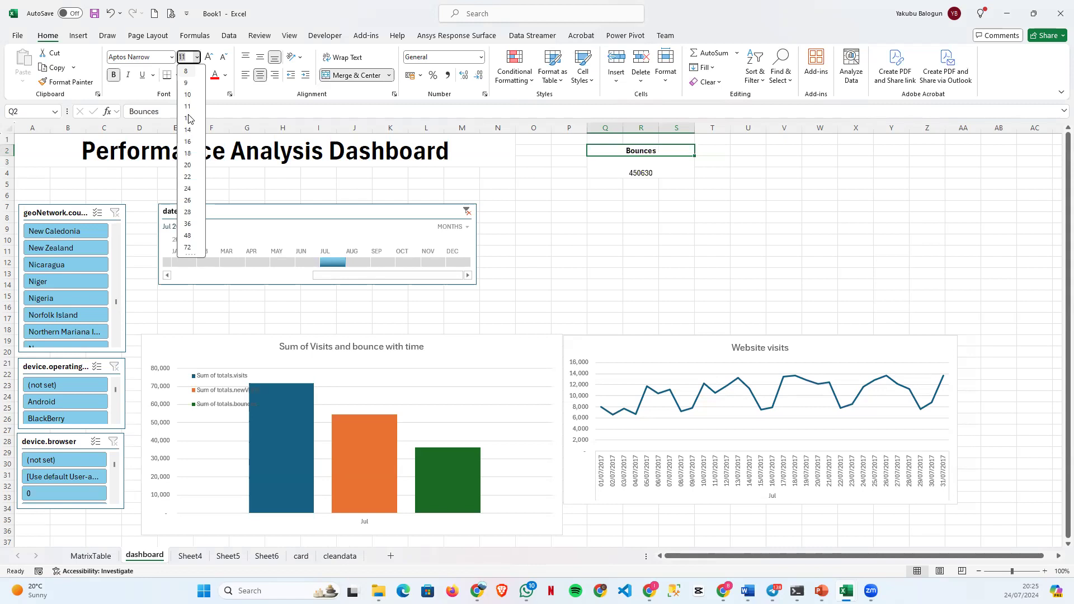
Make the linked bounces total below the label bold with a font size of 22, and leave it deselected.
{"action": "left_click", "coordinate": [603, 166]}
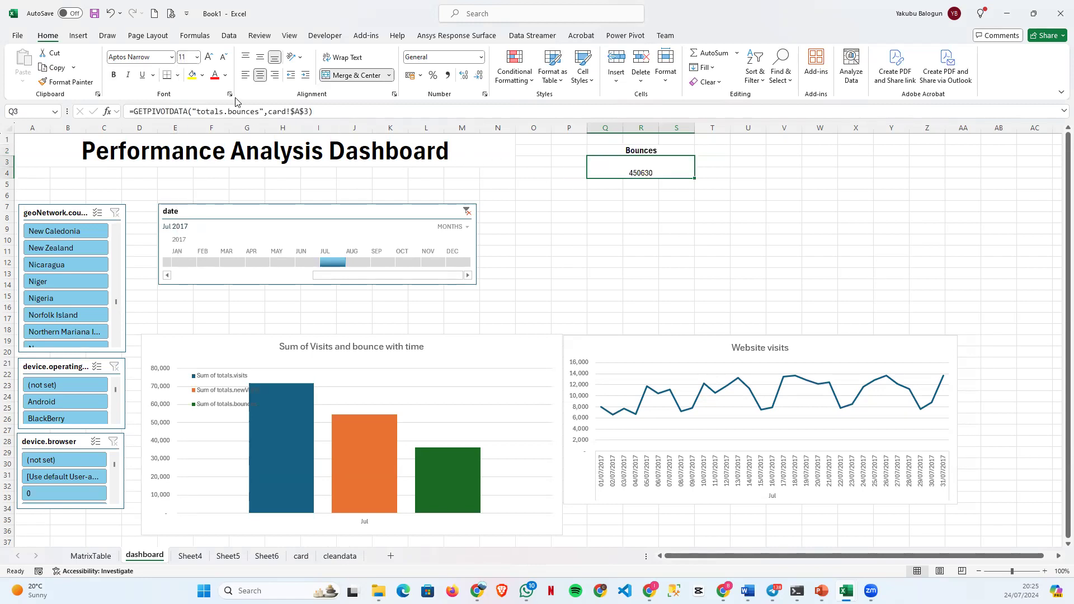
{"action": "left_click", "coordinate": [114, 74]}
{"action": "left_click", "coordinate": [197, 58]}
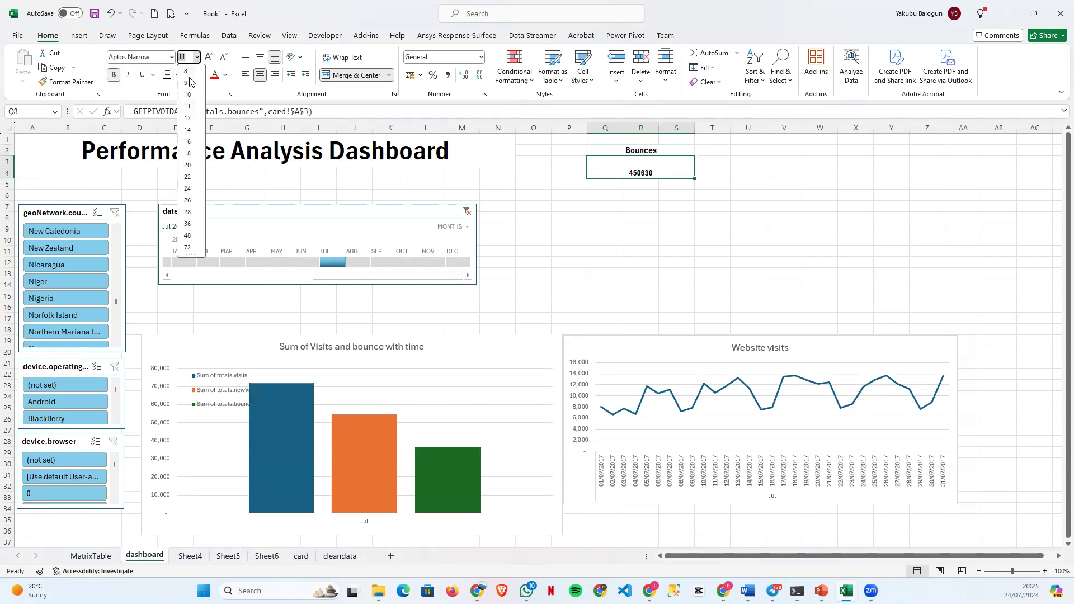
{"action": "type", "text": "22"}
{"action": "key", "text": "Return"}
{"action": "left_click", "coordinate": [644, 207]}
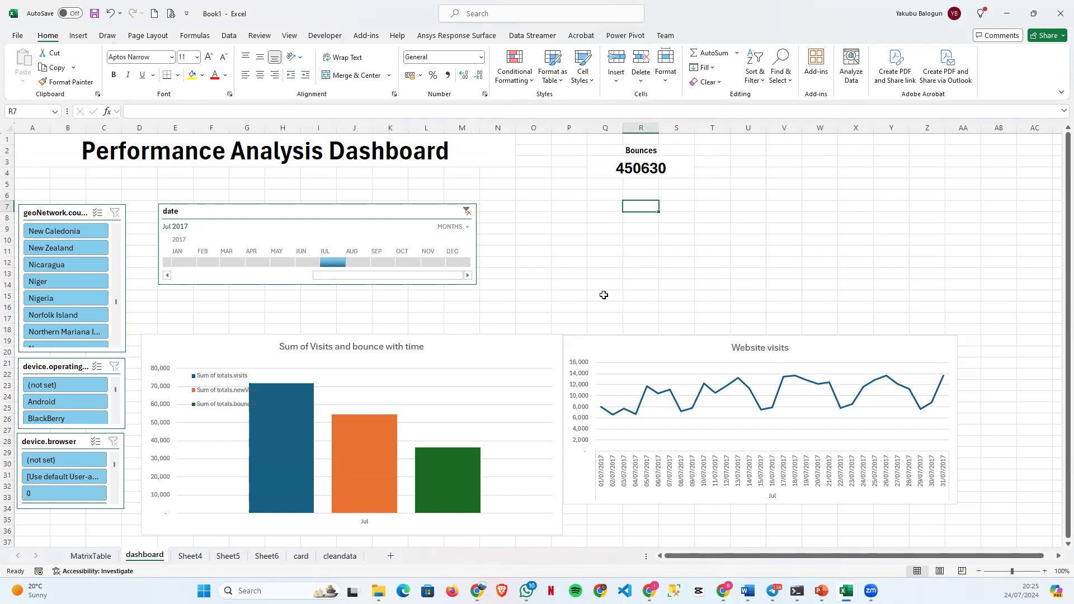
Format the dashboard's bounces total with thousands separators and no decimal places.
{"action": "left_click", "coordinate": [629, 170]}
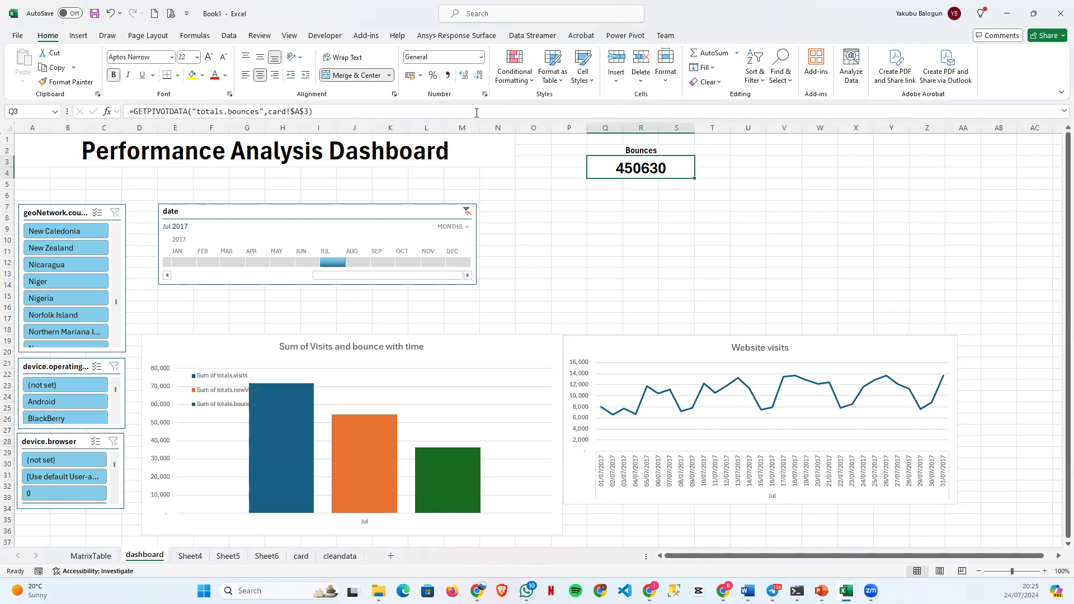
{"action": "left_click", "coordinate": [447, 75]}
{"action": "left_click", "coordinate": [479, 76]}
{"action": "left_click", "coordinate": [479, 75]}
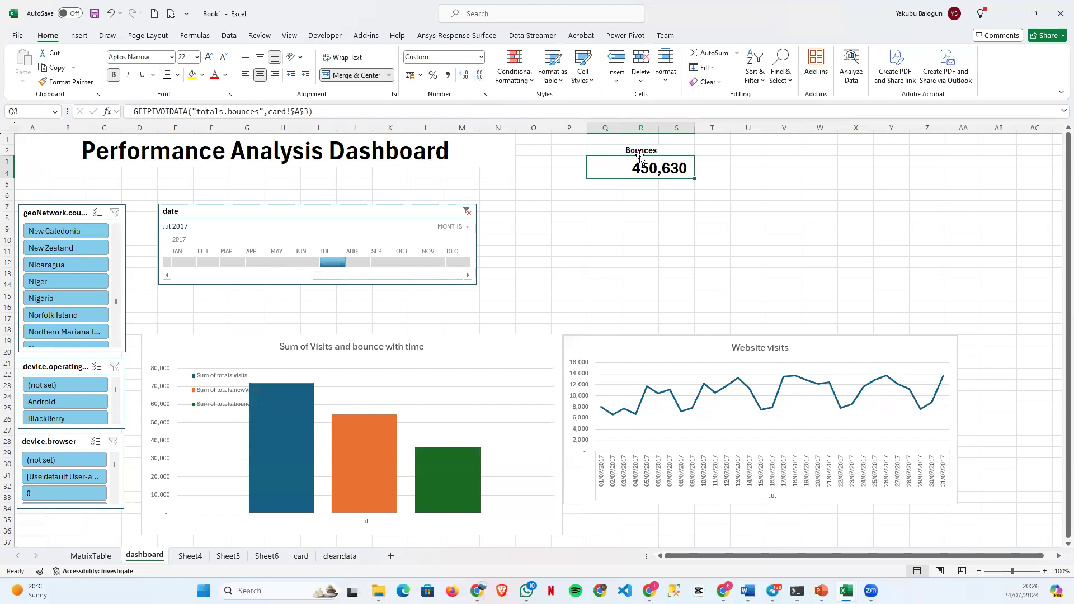
{"action": "left_click_drag", "start_coordinate": [739, 151], "coordinate": [895, 150]}
{"action": "left_click", "coordinate": [975, 153]}
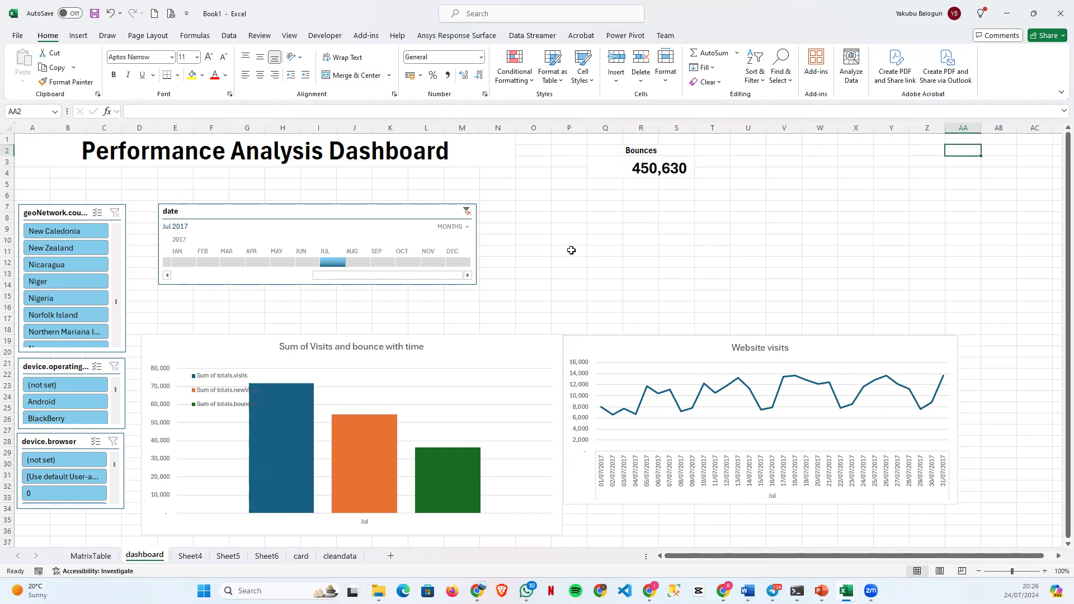
Hide the formula bar, gridlines and row and column headings on the dashboard sheet.
{"action": "left_click", "coordinate": [290, 37]}
{"action": "left_click", "coordinate": [324, 82]}
{"action": "left_click", "coordinate": [325, 68]}
{"action": "left_click", "coordinate": [376, 53]}
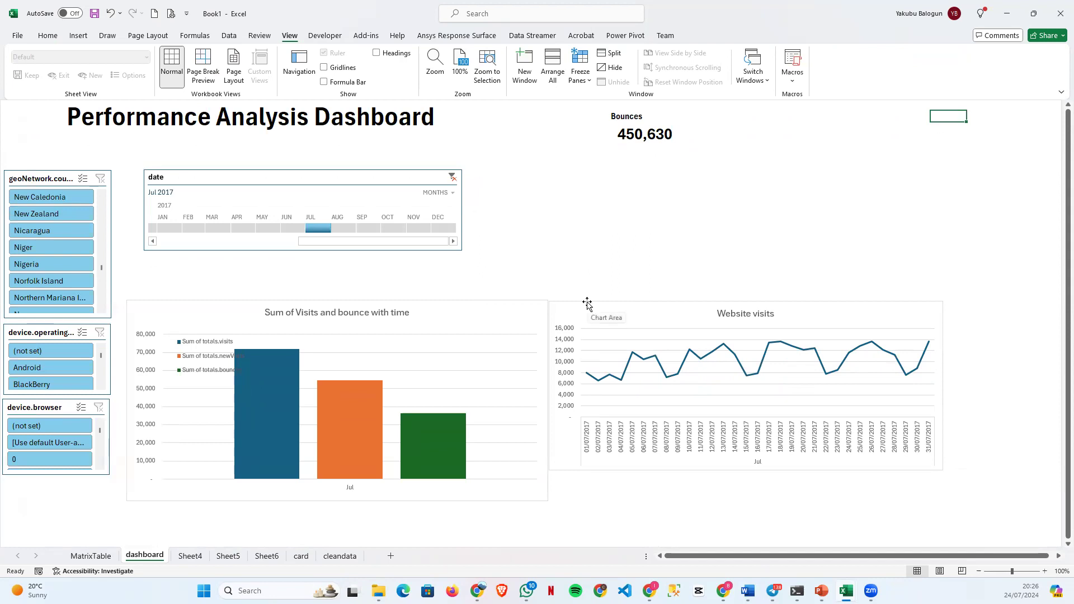
Stretch the Website visits chart downward until its lower edge roughly lines up with the neighbouring column chart, and deselect it.
{"action": "left_click", "coordinate": [568, 471]}
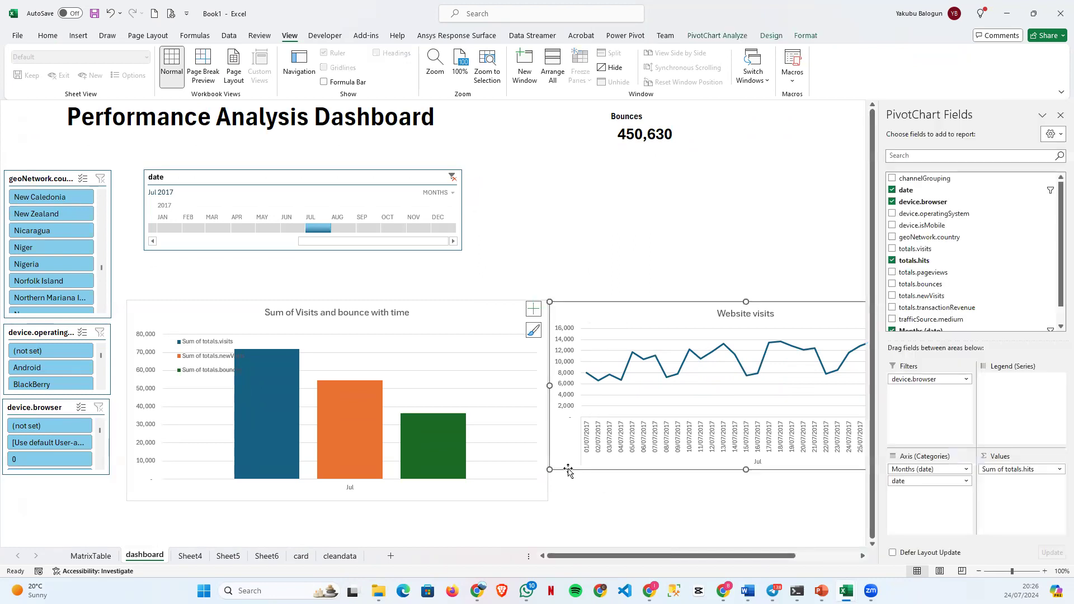
{"action": "left_click_drag", "start_coordinate": [746, 469], "coordinate": [746, 508]}
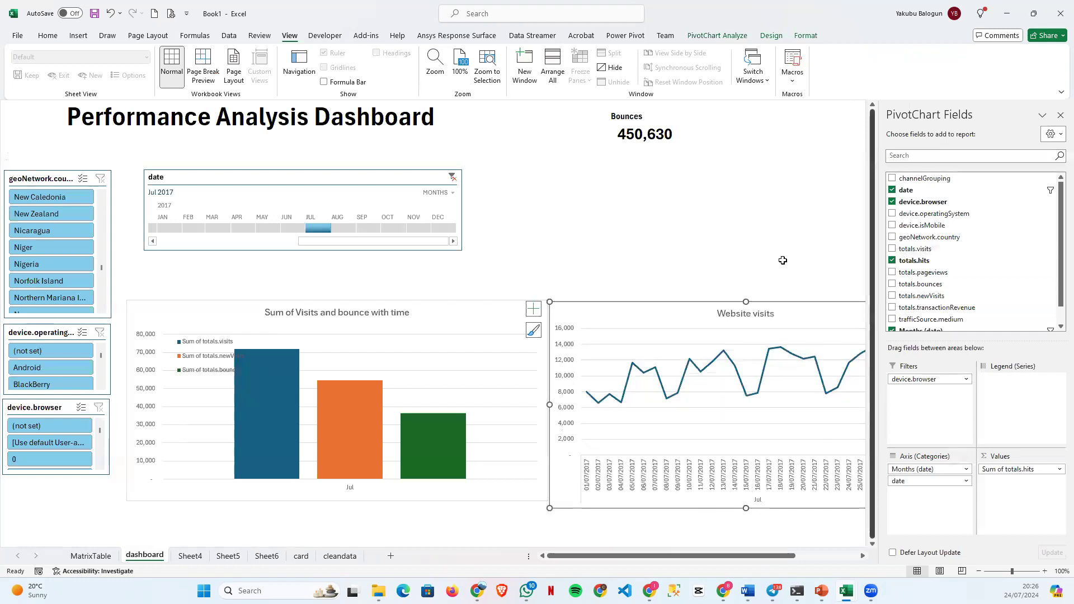
{"action": "left_click", "coordinate": [691, 237]}
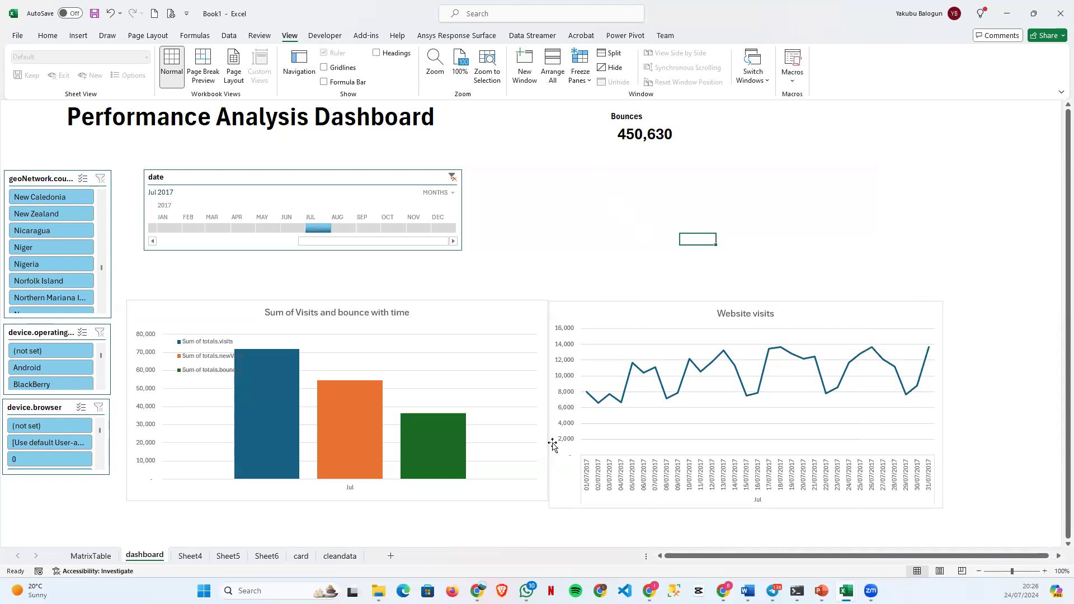
Insert another PivotTable on a new worksheet from the table on the cleandata sheet.
{"action": "left_click", "coordinate": [335, 557]}
{"action": "left_click", "coordinate": [227, 218]}
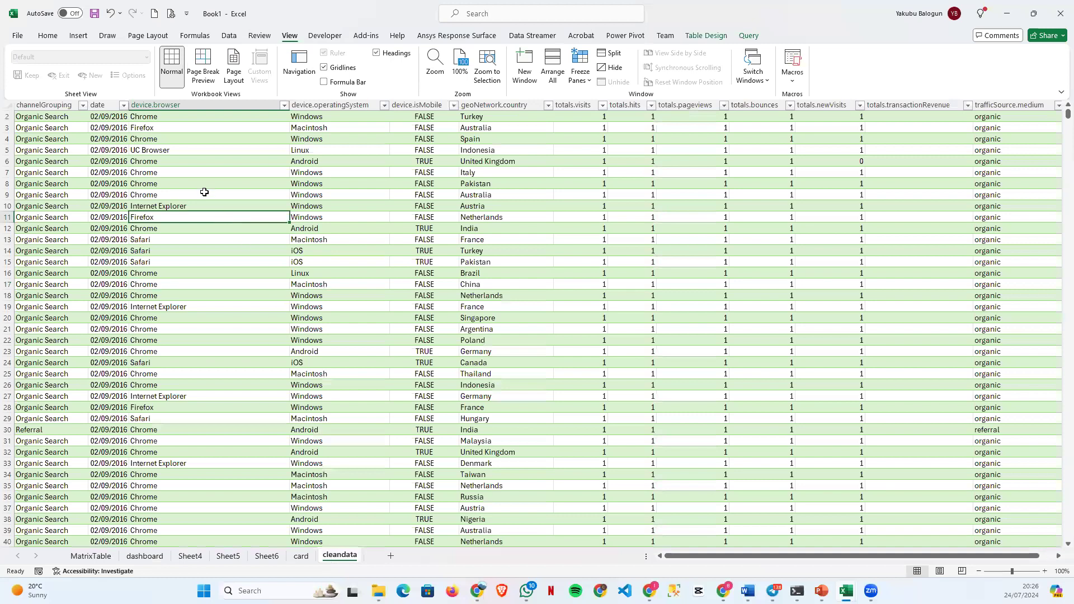
{"action": "left_click", "coordinate": [78, 35]}
{"action": "left_click", "coordinate": [36, 74]}
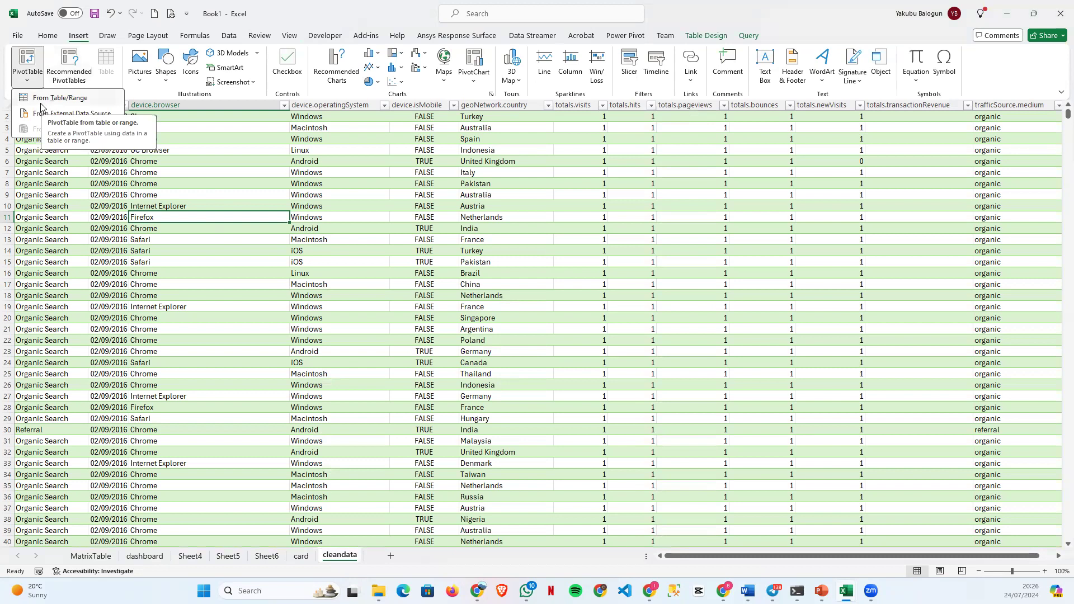
{"action": "left_click", "coordinate": [264, 260]}
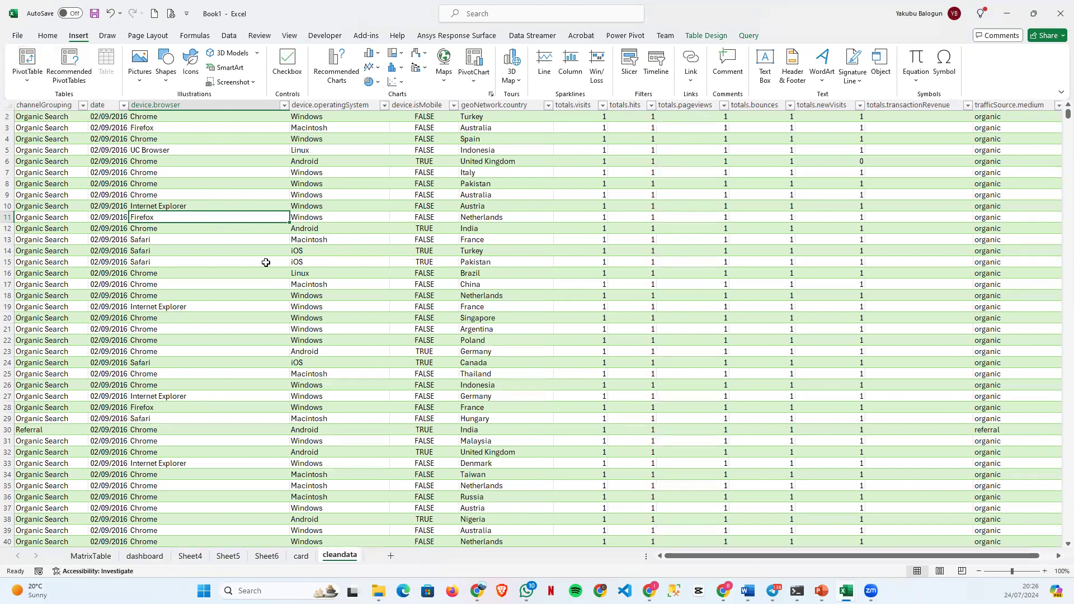
{"action": "left_click", "coordinate": [30, 58]}
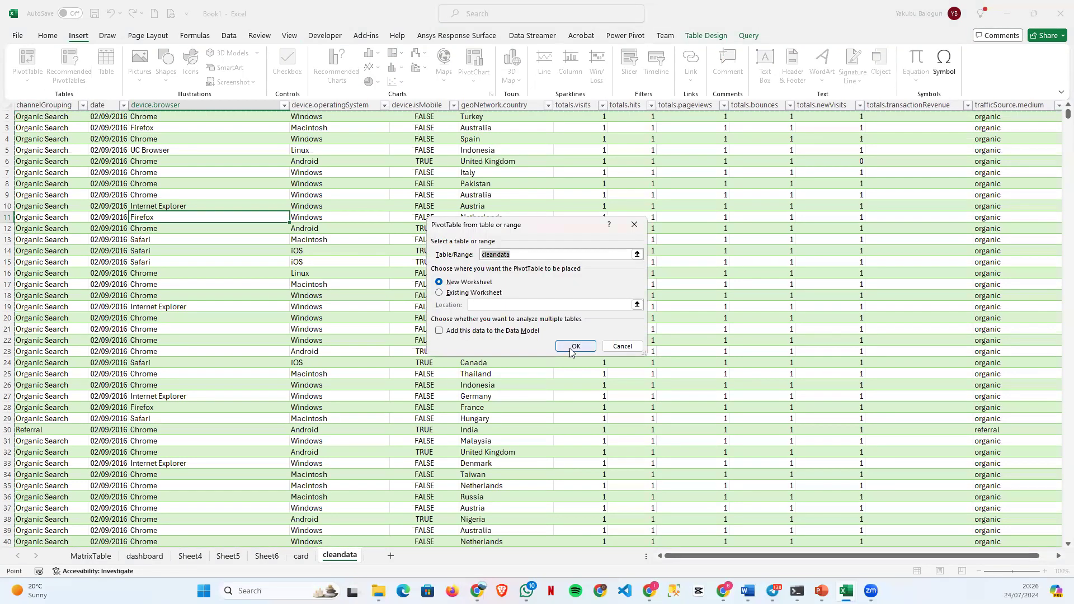
{"action": "left_click", "coordinate": [571, 348]}
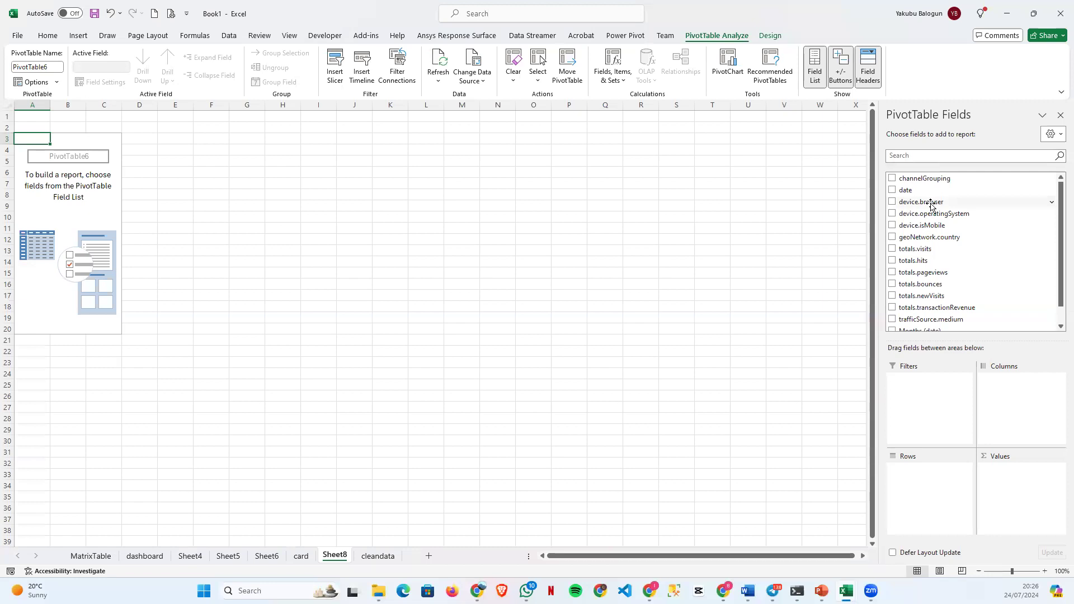
Summarise totals.visits by channelGrouping rows in the new PivotTable, and format values B4:B11 with thousands separators and no decimals.
{"action": "left_click_drag", "start_coordinate": [932, 186], "coordinate": [938, 489]}
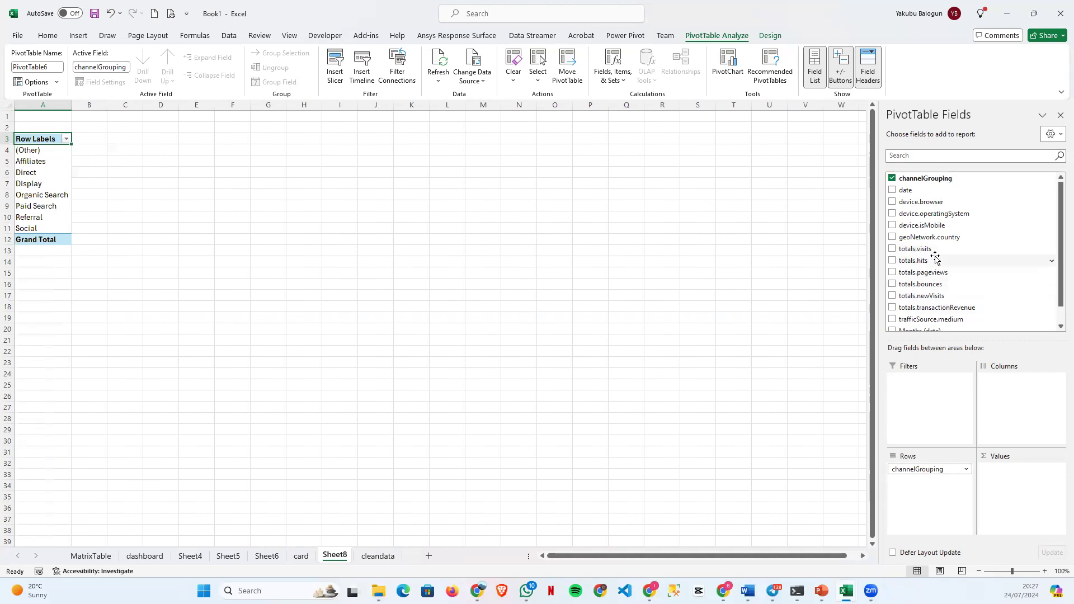
{"action": "left_click_drag", "start_coordinate": [970, 249], "coordinate": [1020, 490]}
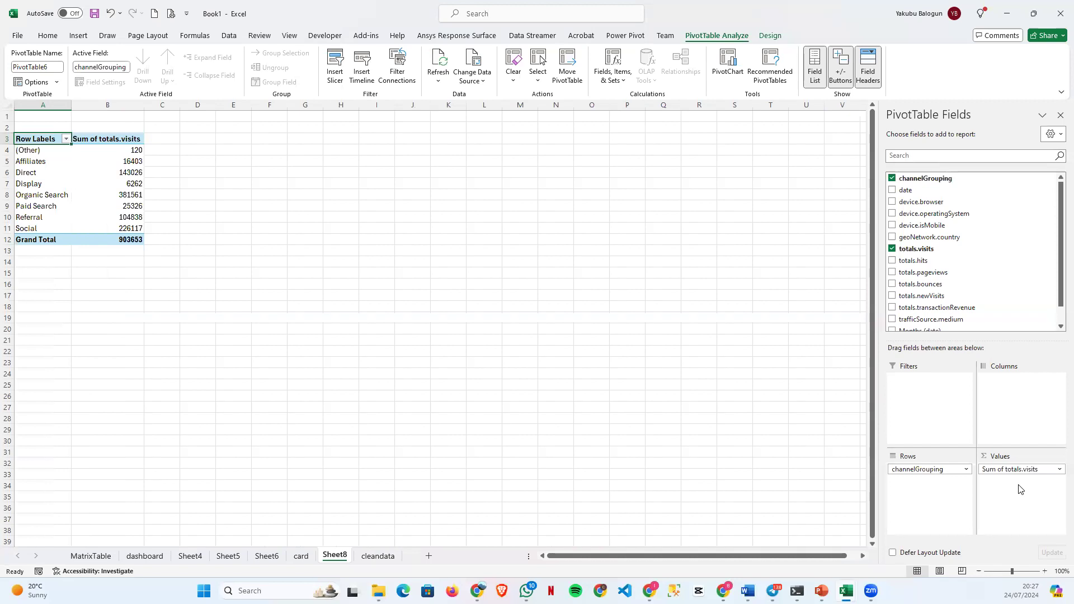
{"action": "left_click_drag", "start_coordinate": [108, 148], "coordinate": [117, 228]}
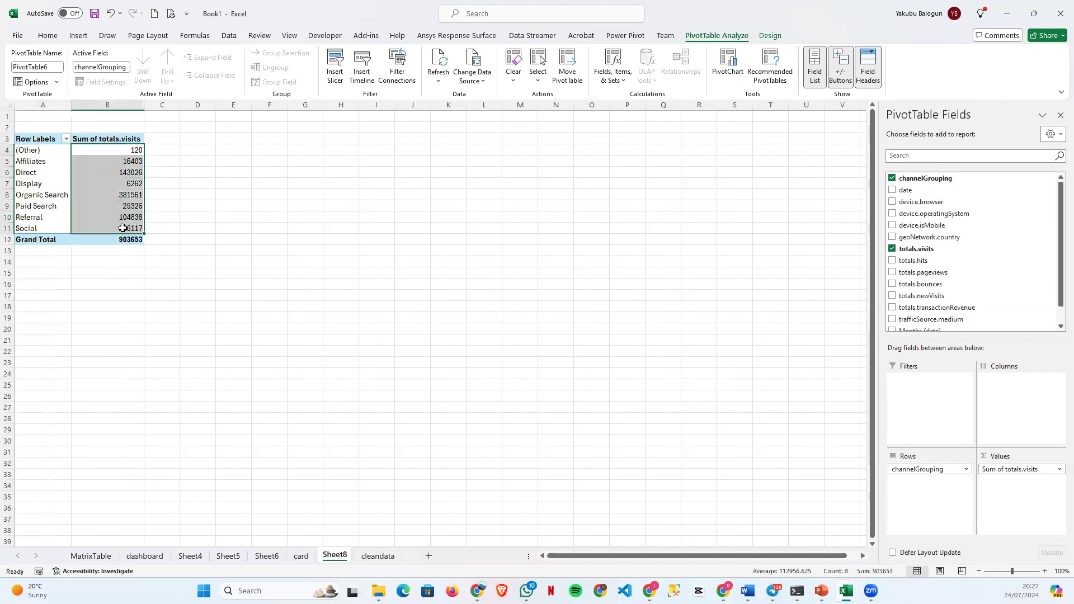
{"action": "left_click", "coordinate": [48, 36]}
{"action": "left_click", "coordinate": [448, 75]}
{"action": "left_click", "coordinate": [478, 78]}
{"action": "left_click", "coordinate": [479, 82]}
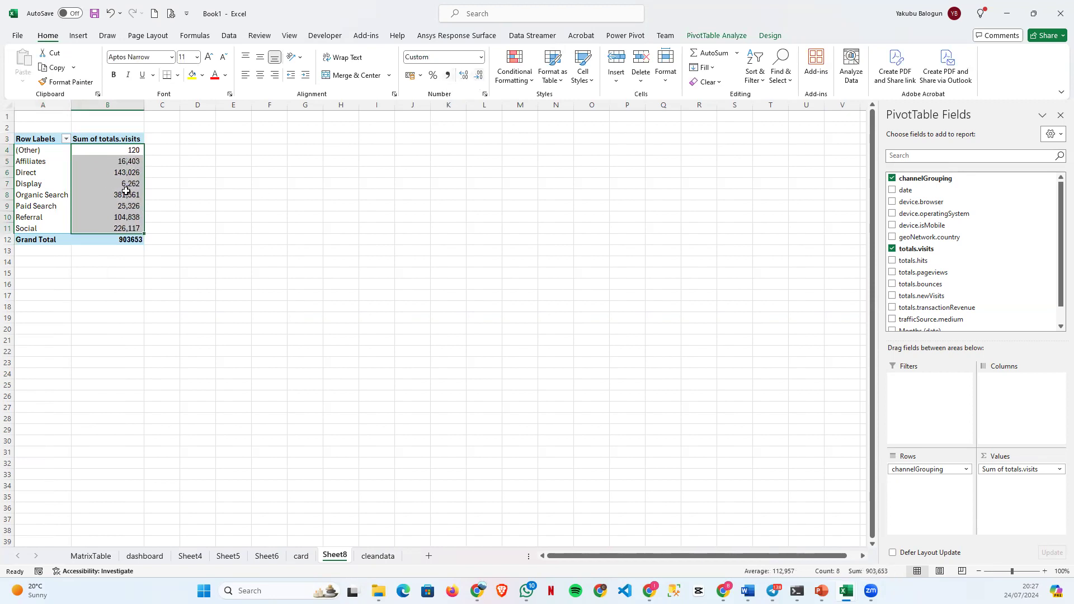
Sort the channel rows of the PivotTable by their visit values from largest to smallest.
{"action": "right_click", "coordinate": [109, 174]}
{"action": "mouse_move", "coordinate": [201, 268]}
{"action": "key", "text": "Escape"}
{"action": "left_click", "coordinate": [123, 196]}
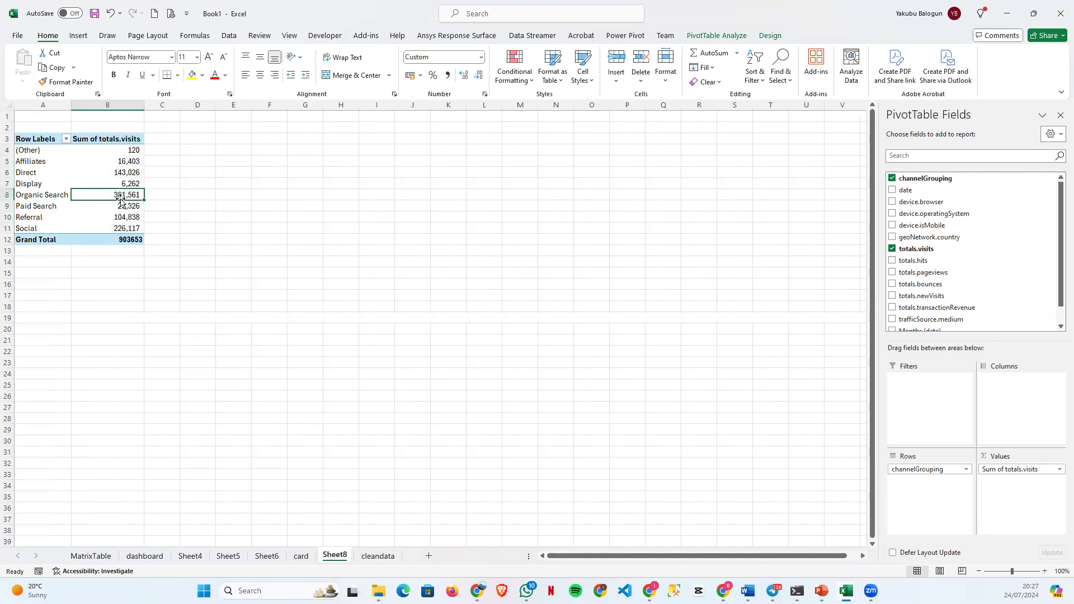
{"action": "right_click", "coordinate": [122, 197]}
{"action": "mouse_move", "coordinate": [230, 288]}
{"action": "left_click", "coordinate": [276, 304]}
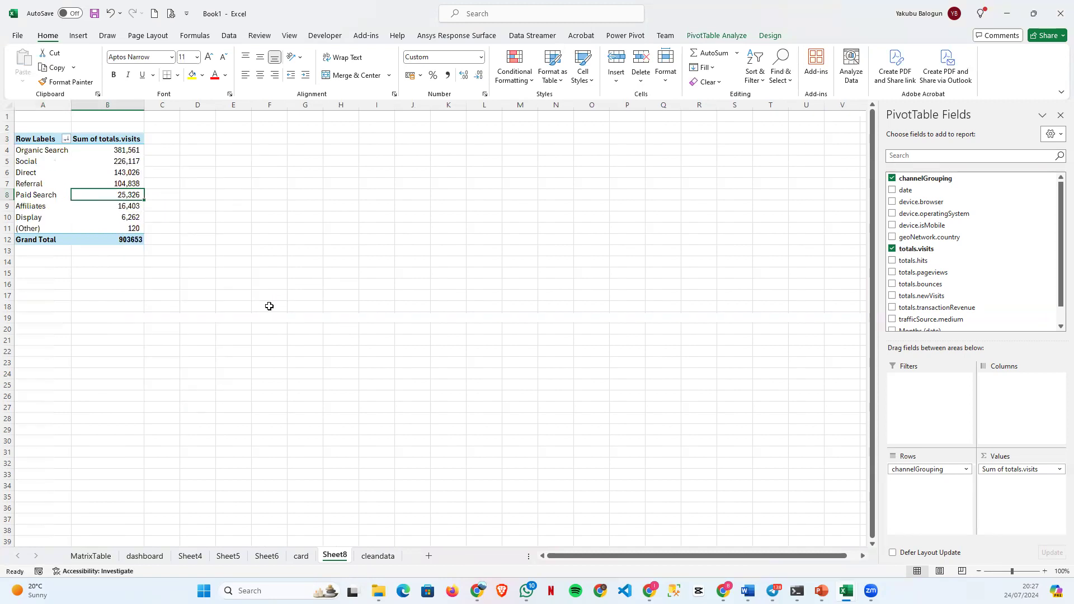
Insert a clustered column PivotChart of the visits by channel from this PivotTable.
{"action": "left_click", "coordinate": [99, 173]}
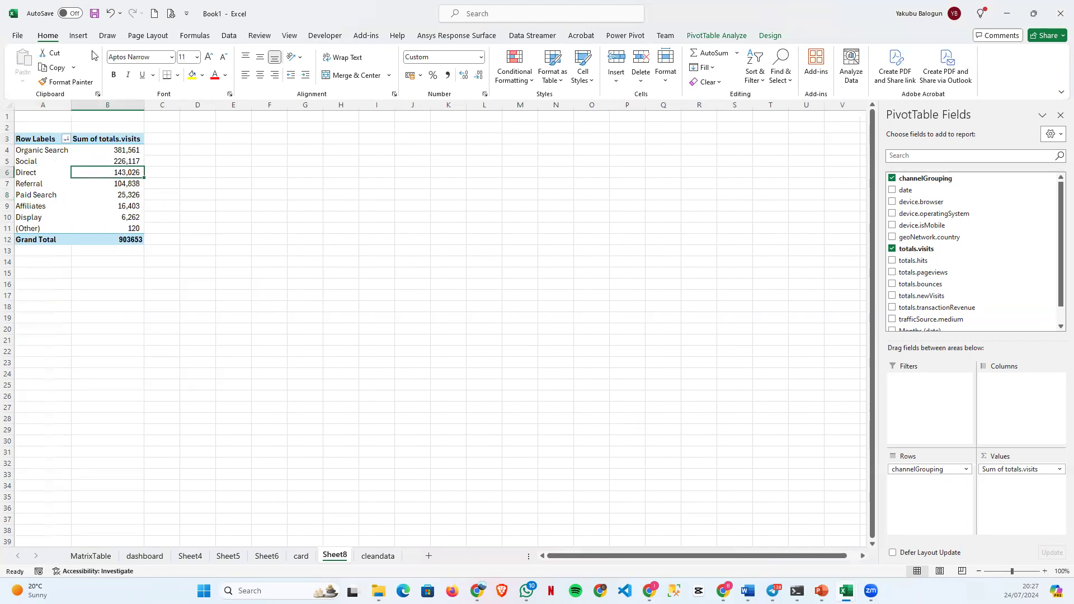
{"action": "left_click", "coordinate": [78, 36]}
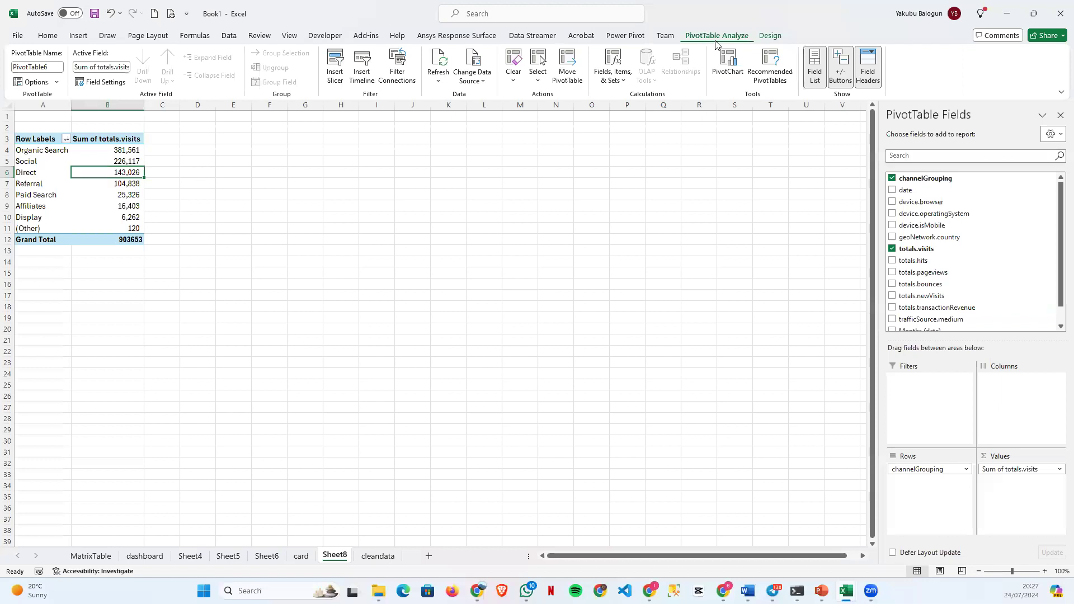
{"action": "left_click", "coordinate": [727, 67]}
{"action": "mouse_move", "coordinate": [551, 253]}
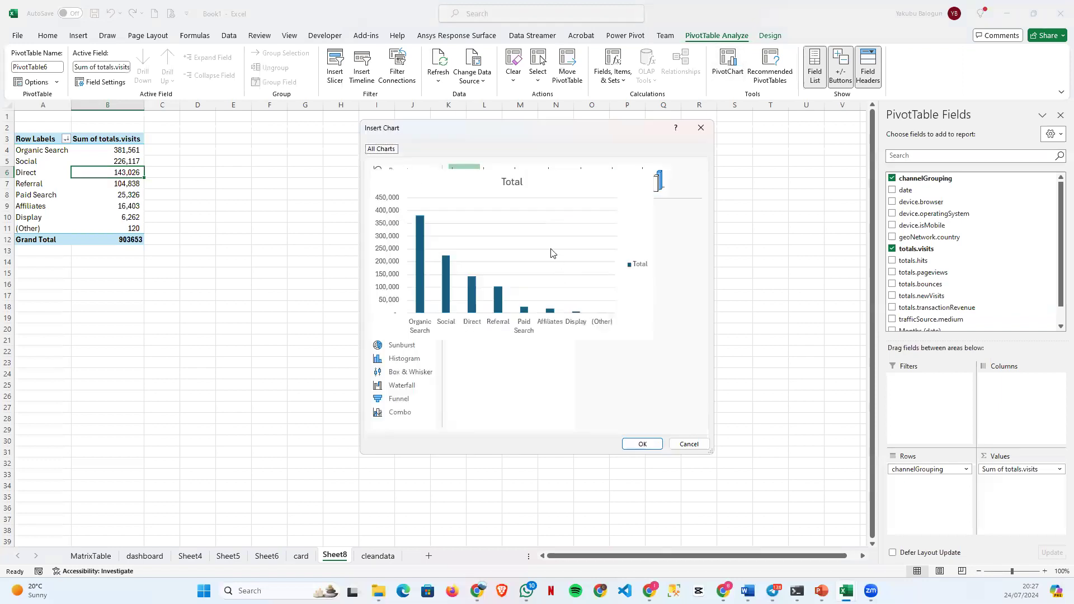
{"action": "left_click", "coordinate": [642, 444]}
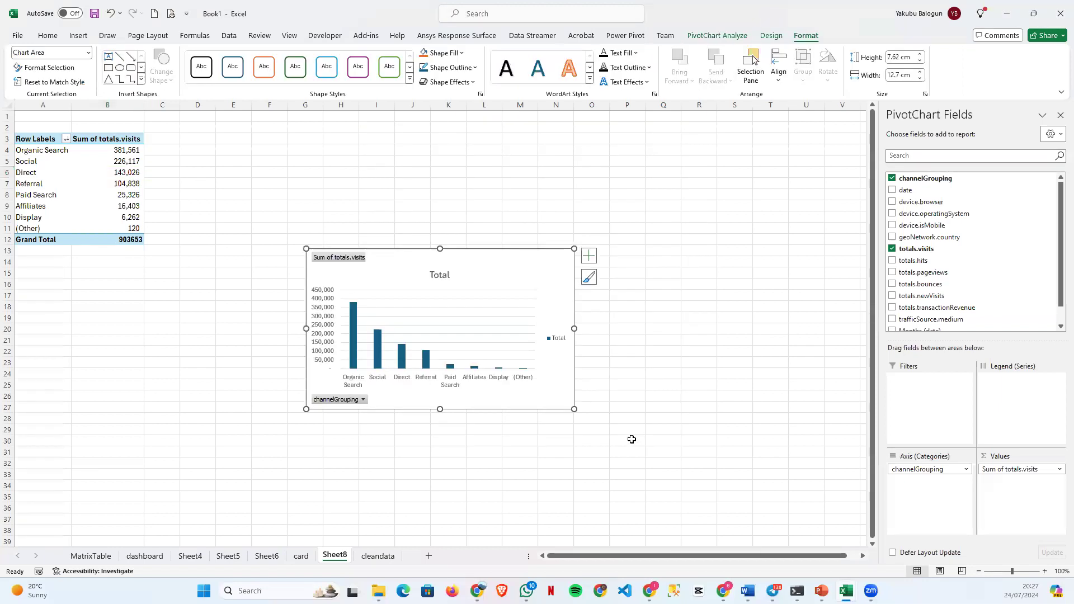
Hide all field buttons on the new PivotChart.
{"action": "right_click", "coordinate": [502, 271]}
{"action": "key", "text": "Escape"}
{"action": "right_click", "coordinate": [342, 260]}
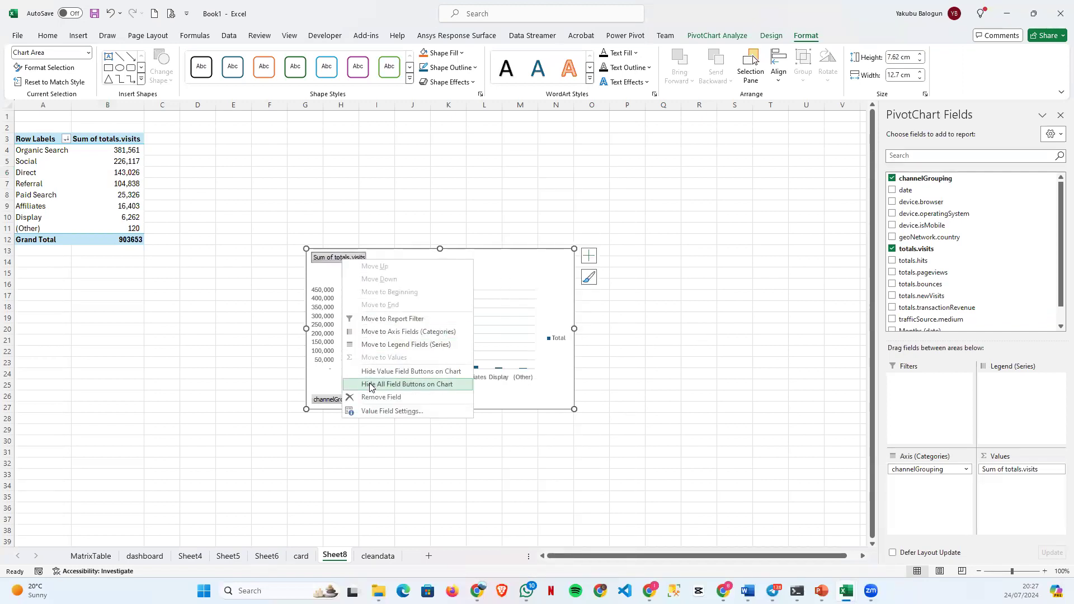
{"action": "left_click", "coordinate": [350, 385]}
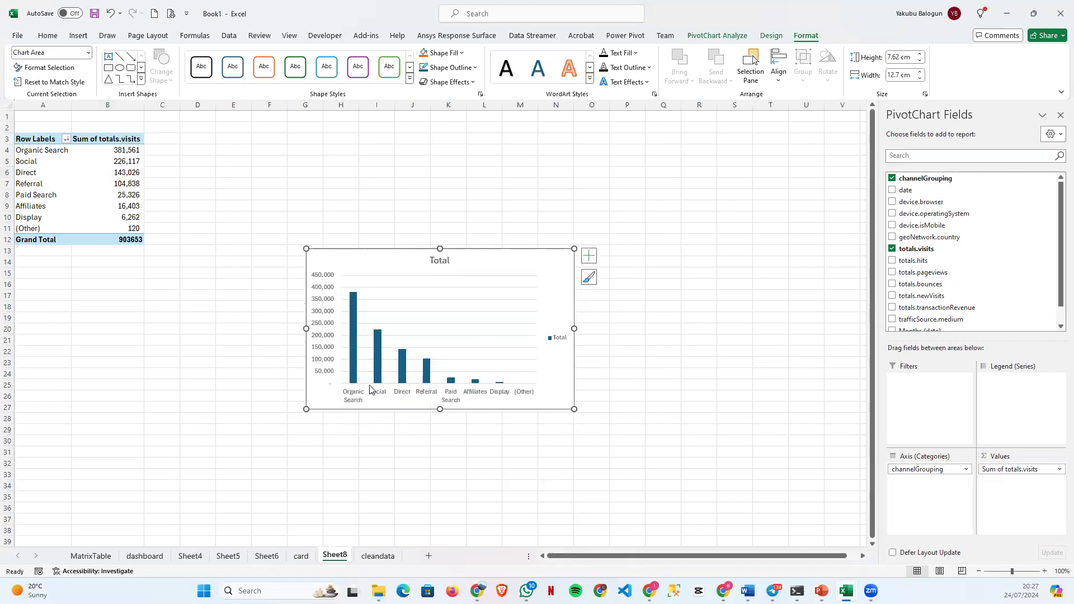
Add data labels to the columns of the channel chart and delete its vertical value axis.
{"action": "right_click", "coordinate": [353, 299]}
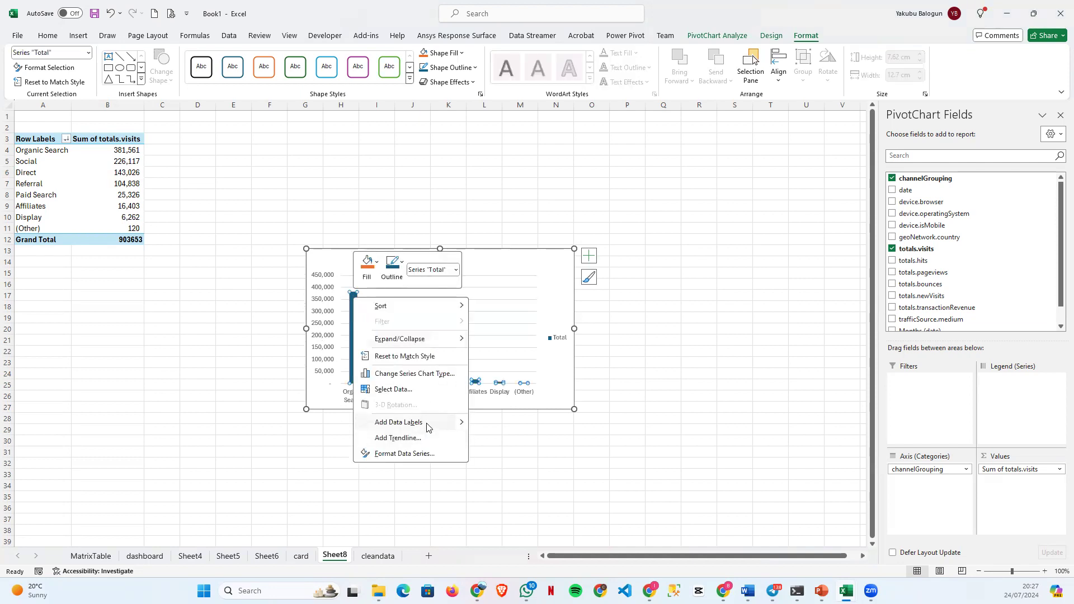
{"action": "left_click", "coordinate": [423, 423]}
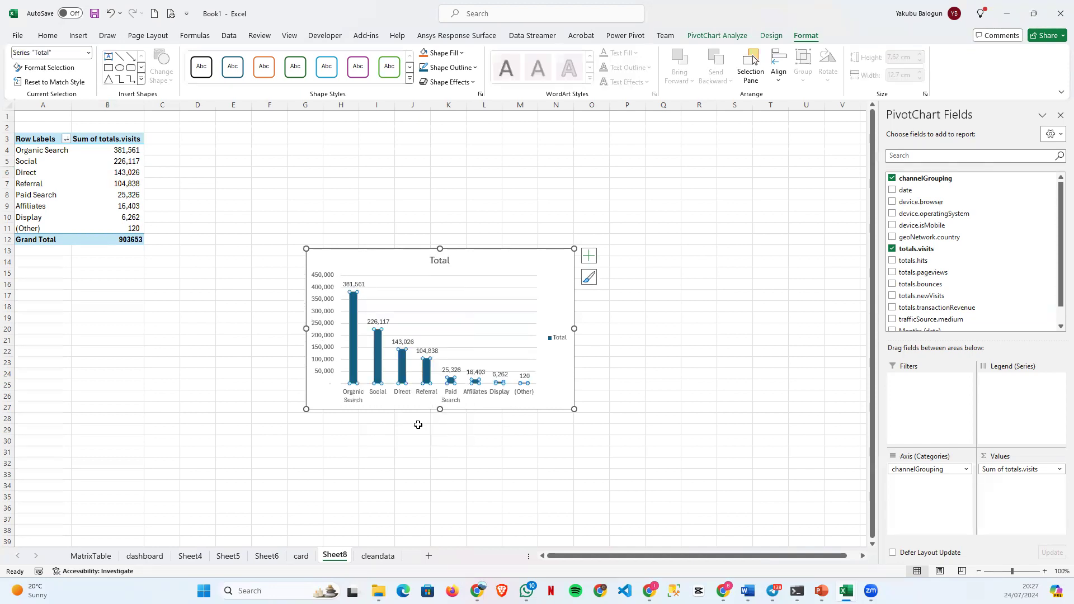
{"action": "left_click", "coordinate": [326, 282]}
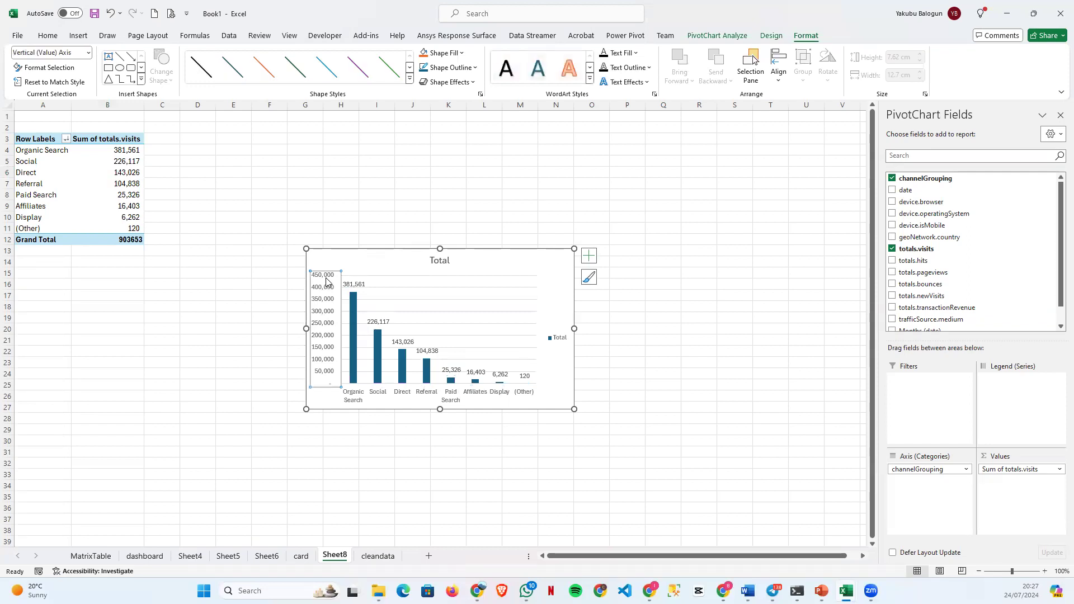
{"action": "key", "text": "Delete"}
Retitle the channel chart as "Total visits" and delete its legend.
{"action": "left_click", "coordinate": [445, 262]}
{"action": "double_click", "coordinate": [445, 262]}
{"action": "double_click", "coordinate": [445, 262]}
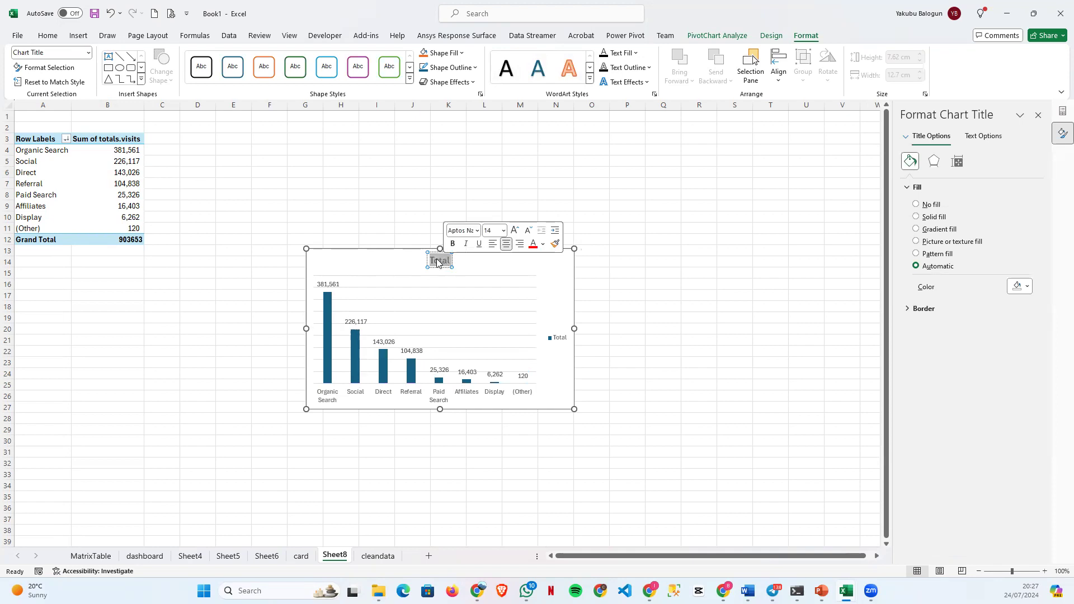
{"action": "type", "text": "TotL"}
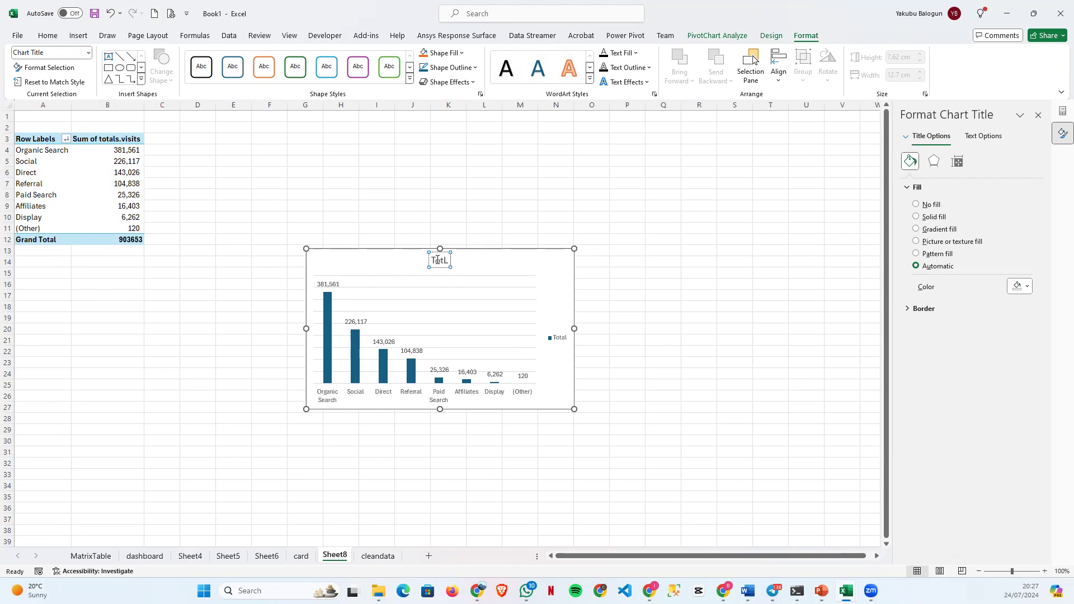
{"action": "key", "text": "BackSpace"}
{"action": "key", "text": "BackSpace"}
{"action": "type", "text": "tAL"}
{"action": "key", "text": "BackSpace"}
{"action": "key", "text": "BackSpace"}
{"action": "key", "text": "BackSpace"}
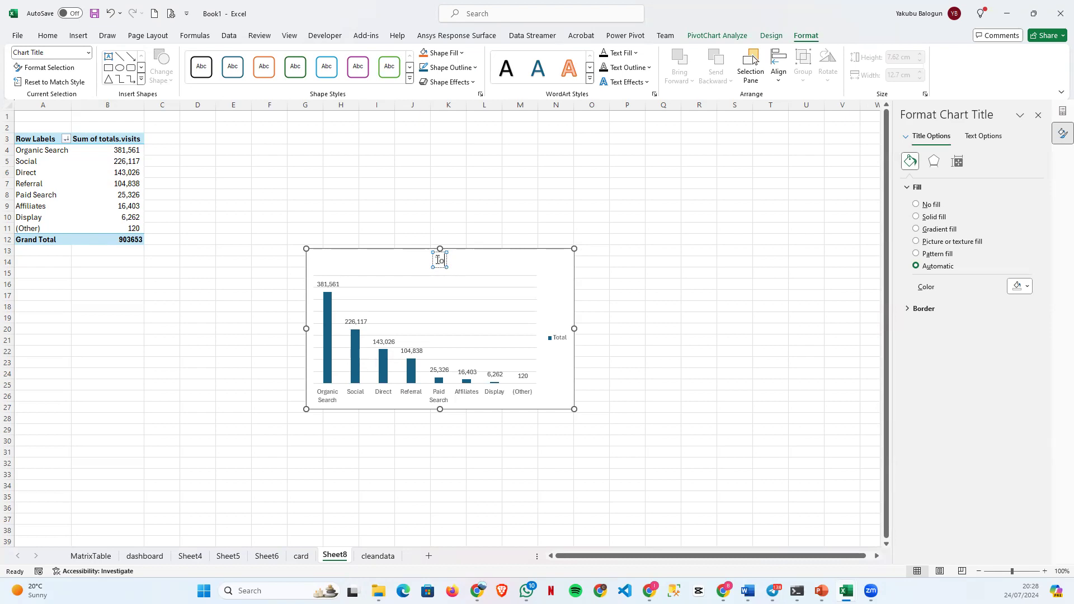
{"action": "type", "text": "tal visits"}
{"action": "left_click", "coordinate": [594, 296]}
{"action": "left_click", "coordinate": [558, 337]}
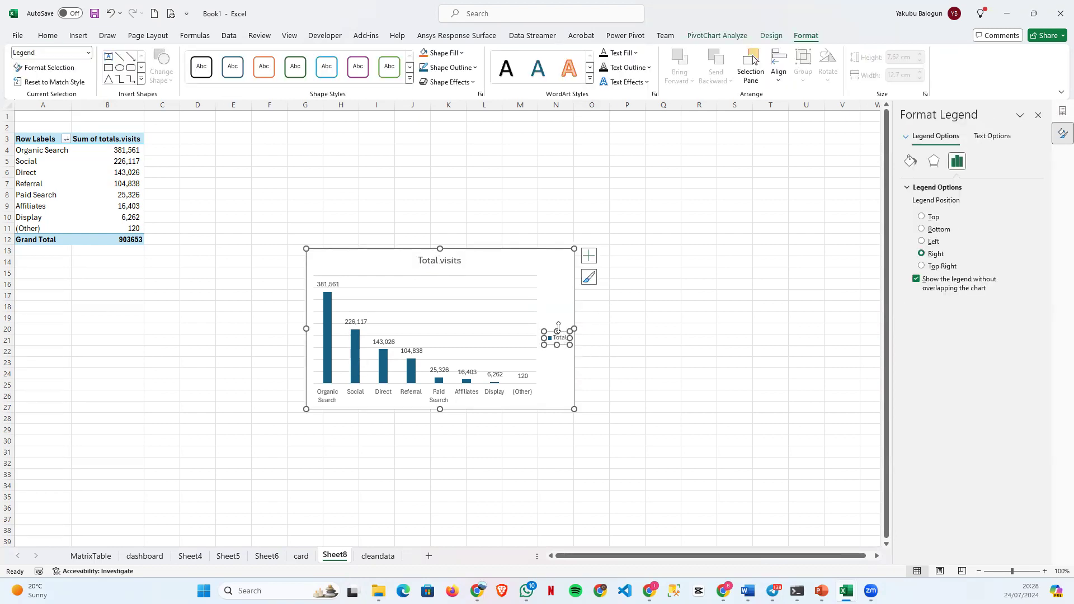
{"action": "key", "text": "Delete"}
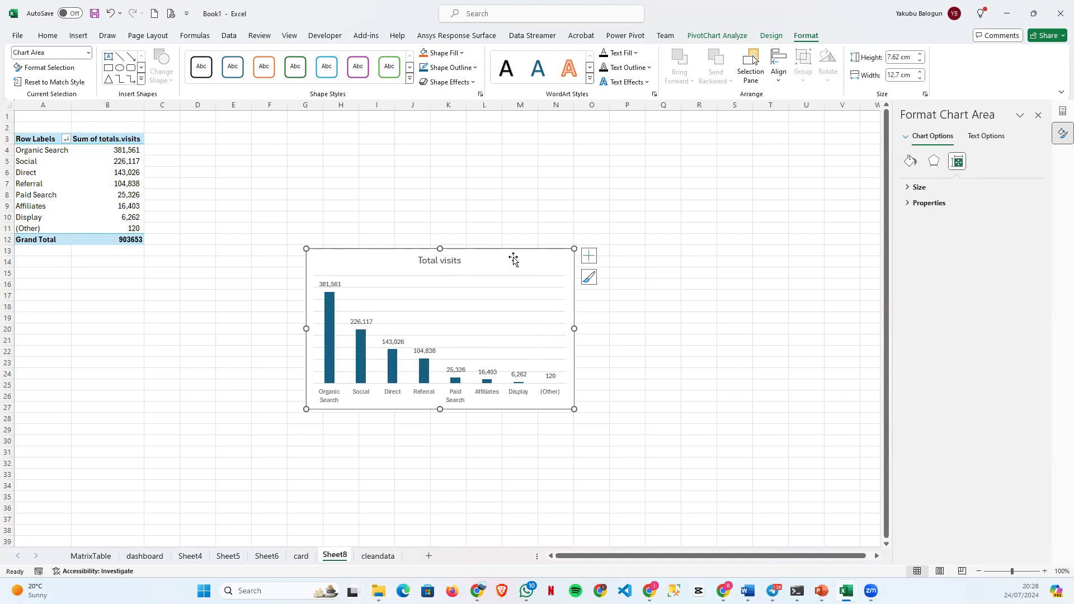
Copy the Total visits chart onto the dashboard sheet and move it up above the Website visits chart.
{"action": "right_click", "coordinate": [515, 259]}
{"action": "left_click", "coordinate": [544, 254]}
{"action": "left_click", "coordinate": [145, 556]}
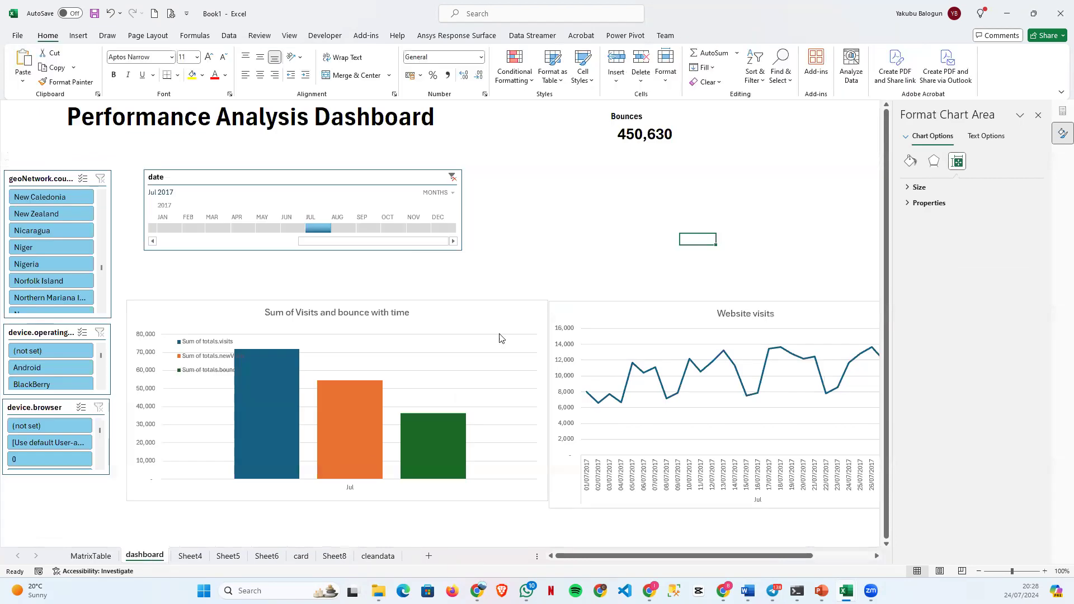
{"action": "left_click", "coordinate": [579, 202]}
{"action": "right_click", "coordinate": [585, 207]}
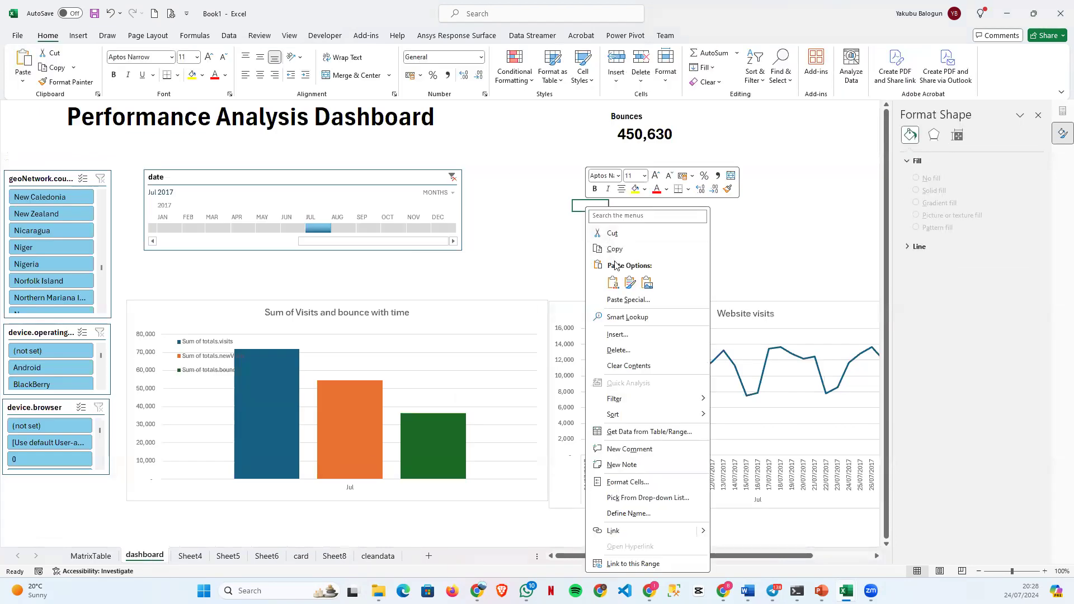
{"action": "left_click", "coordinate": [613, 282]}
{"action": "left_click_drag", "start_coordinate": [624, 203], "coordinate": [622, 134]}
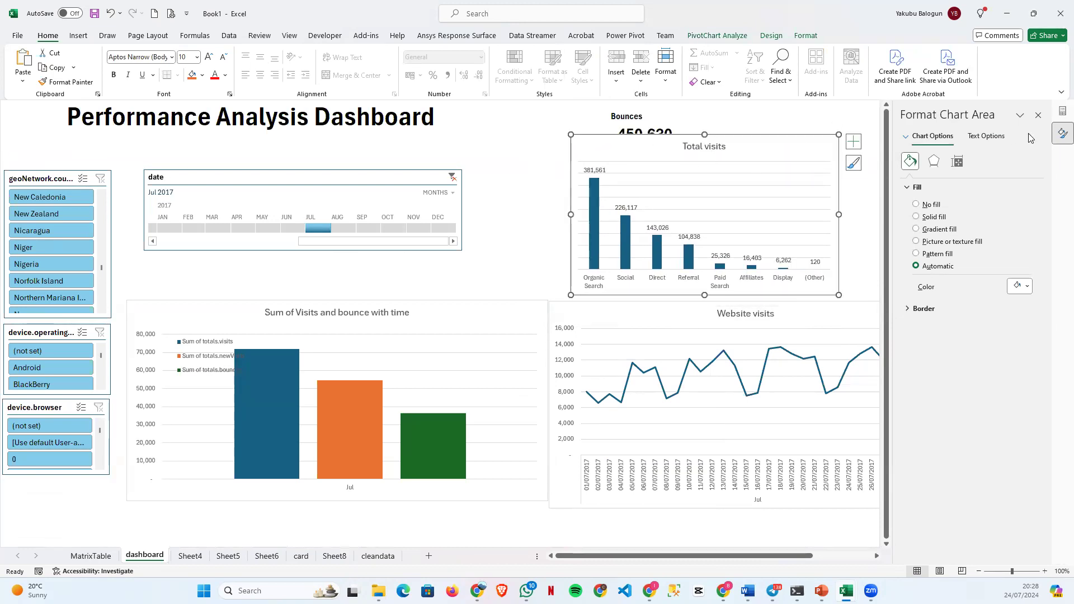
Lower the upper edges of the Website visits and Sum of Visits charts equally to make room above them.
{"action": "left_click", "coordinate": [634, 326]}
{"action": "left_click_drag", "start_coordinate": [738, 315], "coordinate": [738, 346]}
{"action": "left_click", "coordinate": [448, 317]}
{"action": "left_click_drag", "start_coordinate": [337, 300], "coordinate": [338, 333]}
Align the Total visits chart directly above the Website visits chart and widen it to the same width.
{"action": "left_click_drag", "start_coordinate": [598, 135], "coordinate": [579, 170]}
{"action": "left_click", "coordinate": [1039, 114]}
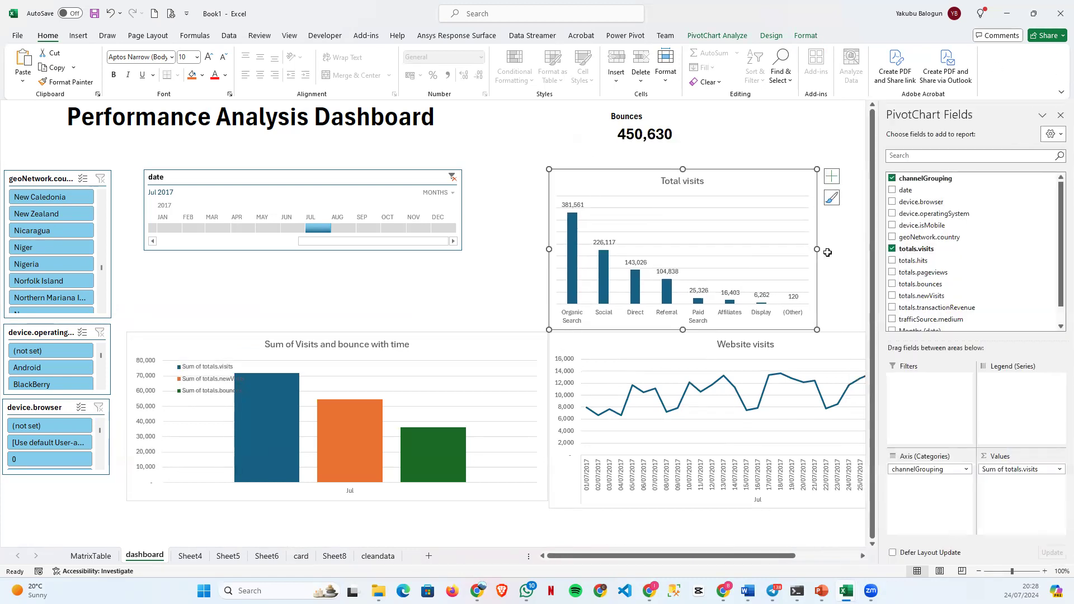
{"action": "left_click", "coordinate": [1061, 115]}
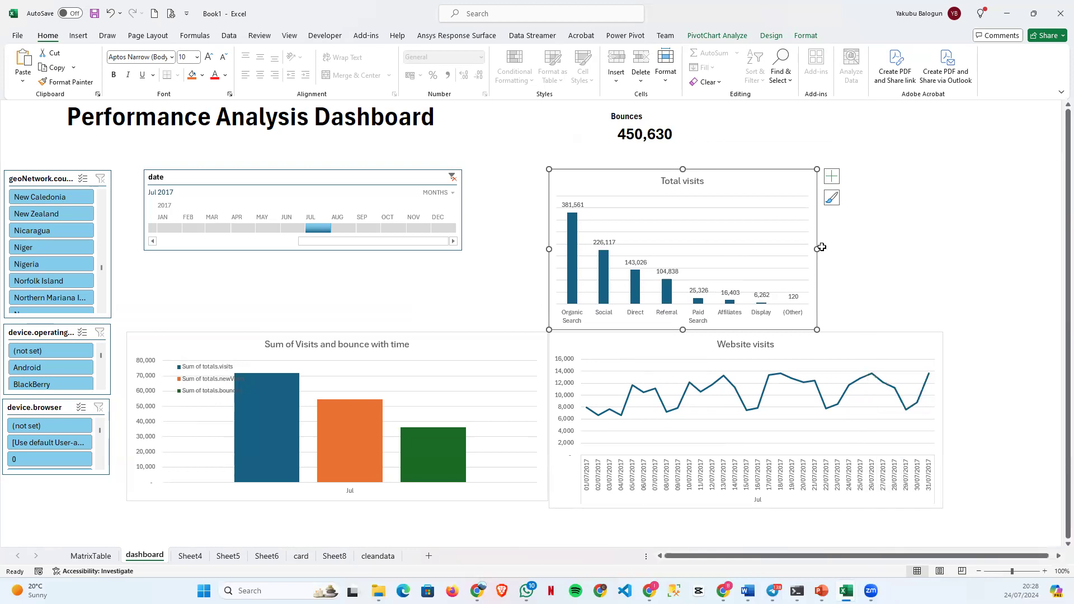
{"action": "left_click_drag", "start_coordinate": [820, 247], "coordinate": [941, 259]}
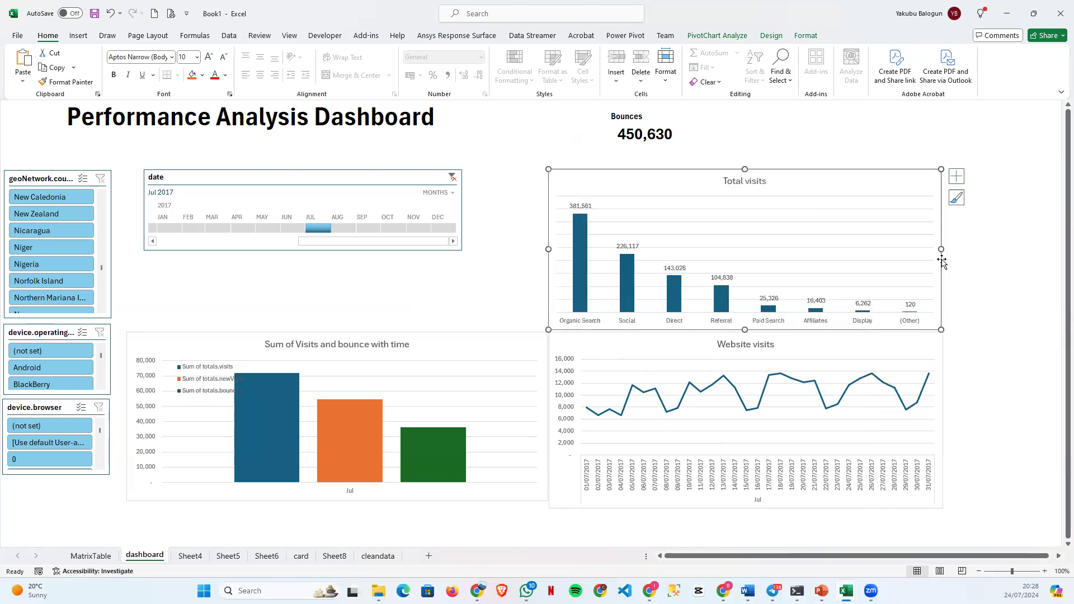
Remove the border line from the Total visits, Website visits and Sum of Visits charts, and close the formatting pane.
{"action": "double_click", "coordinate": [871, 182]}
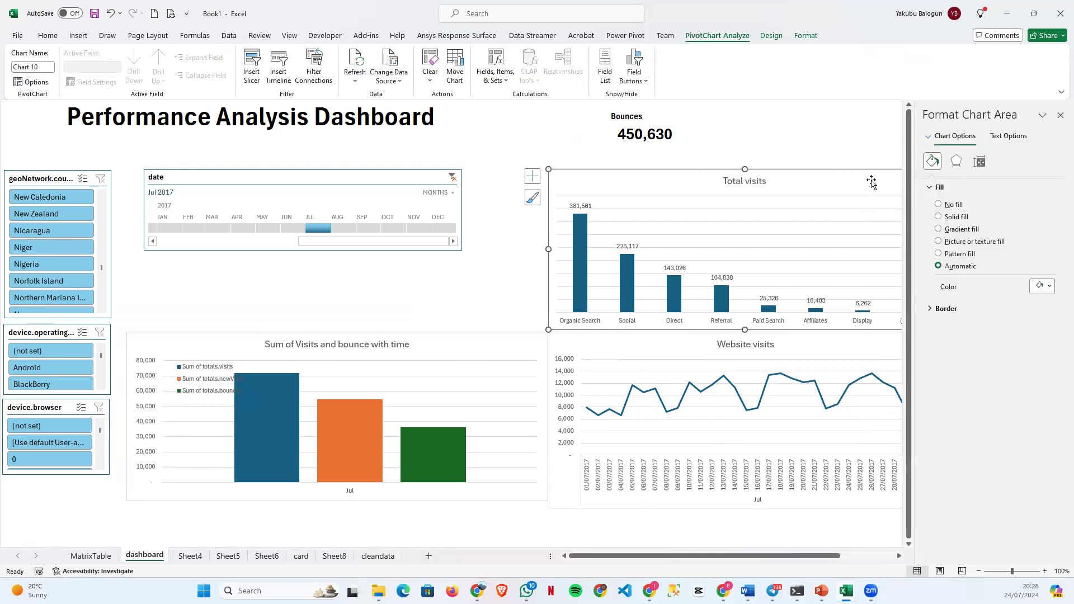
{"action": "left_click", "coordinate": [931, 309]}
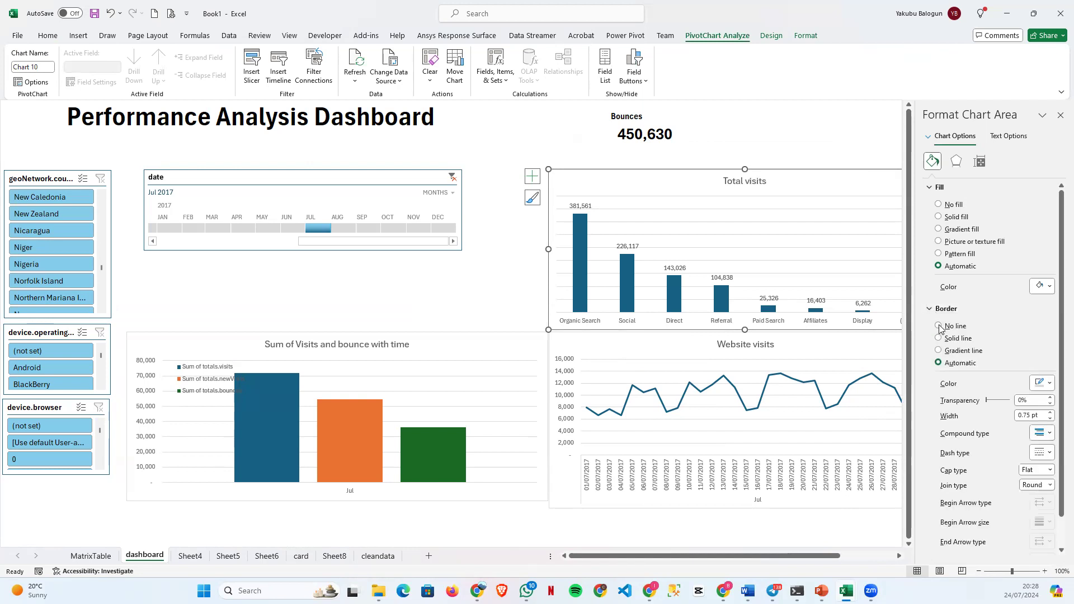
{"action": "left_click", "coordinate": [939, 327]}
{"action": "left_click", "coordinate": [875, 343]}
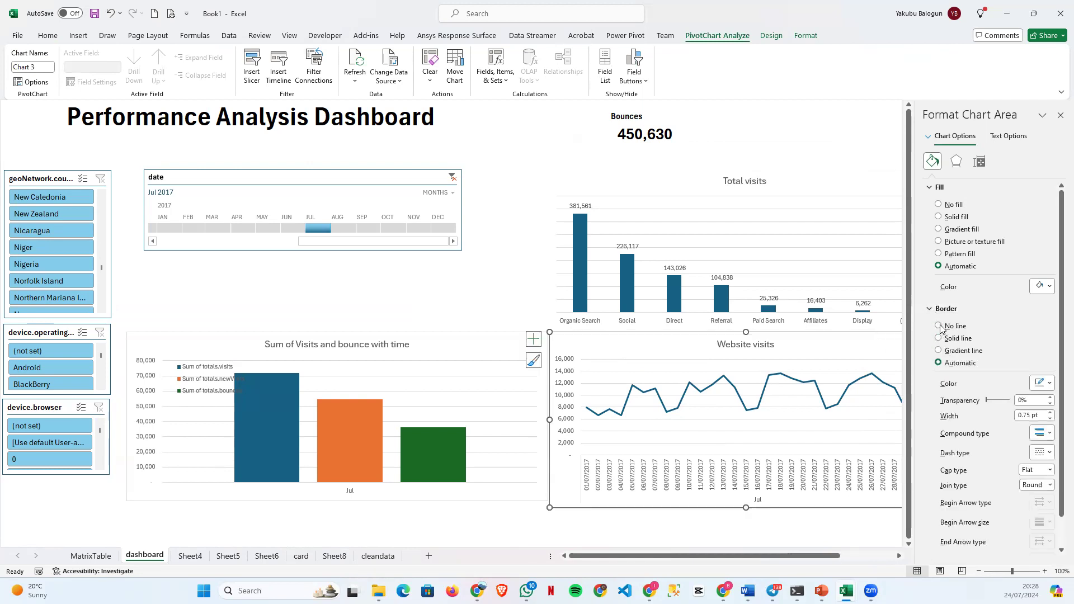
{"action": "left_click", "coordinate": [939, 326]}
{"action": "left_click", "coordinate": [481, 342]}
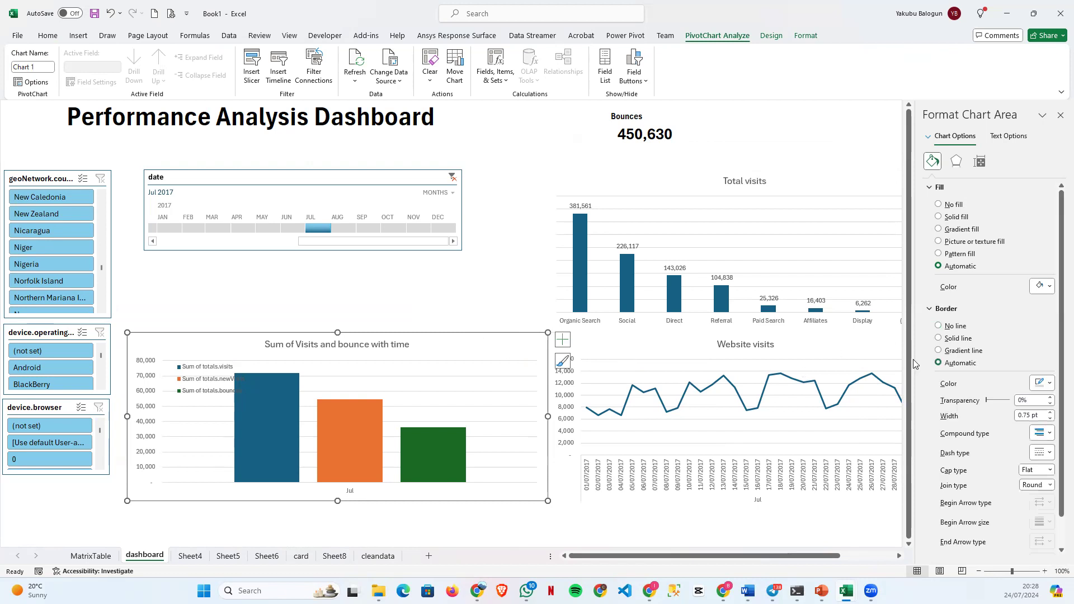
{"action": "left_click", "coordinate": [939, 326]}
{"action": "left_click", "coordinate": [516, 286]}
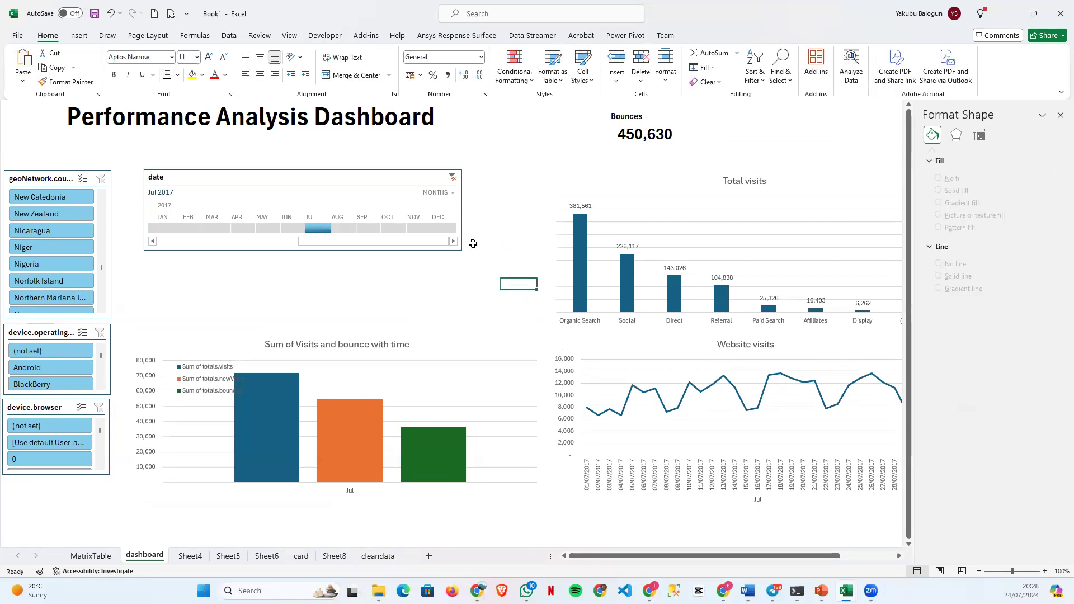
{"action": "left_click", "coordinate": [1061, 115]}
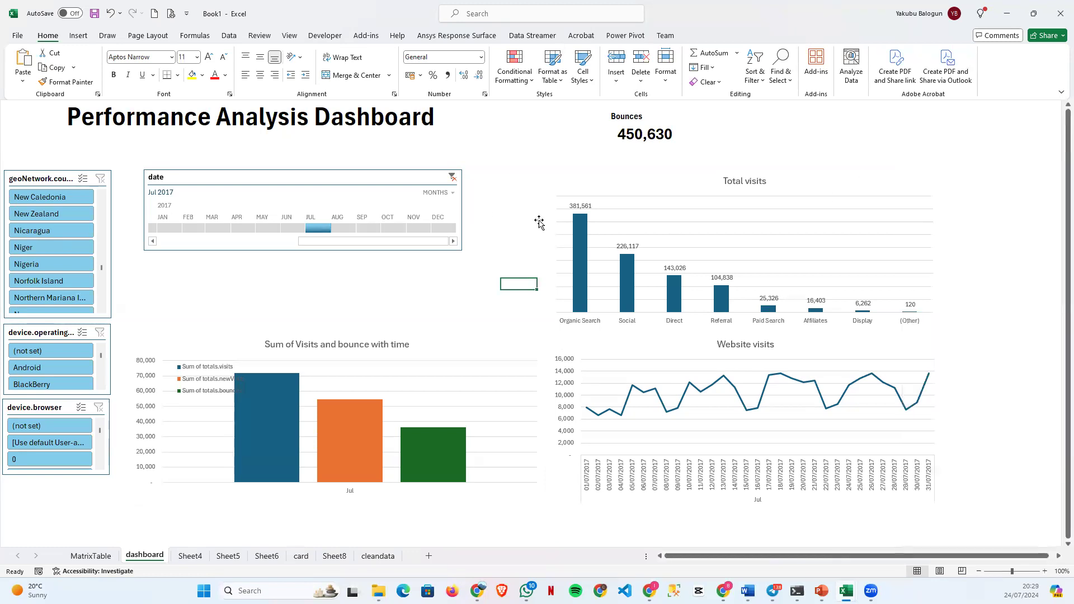
Clear the date timeline filter and connect the geoNetwork.country slicer to PivotTable6 on Sheet8 as well.
{"action": "left_click", "coordinate": [452, 176]}
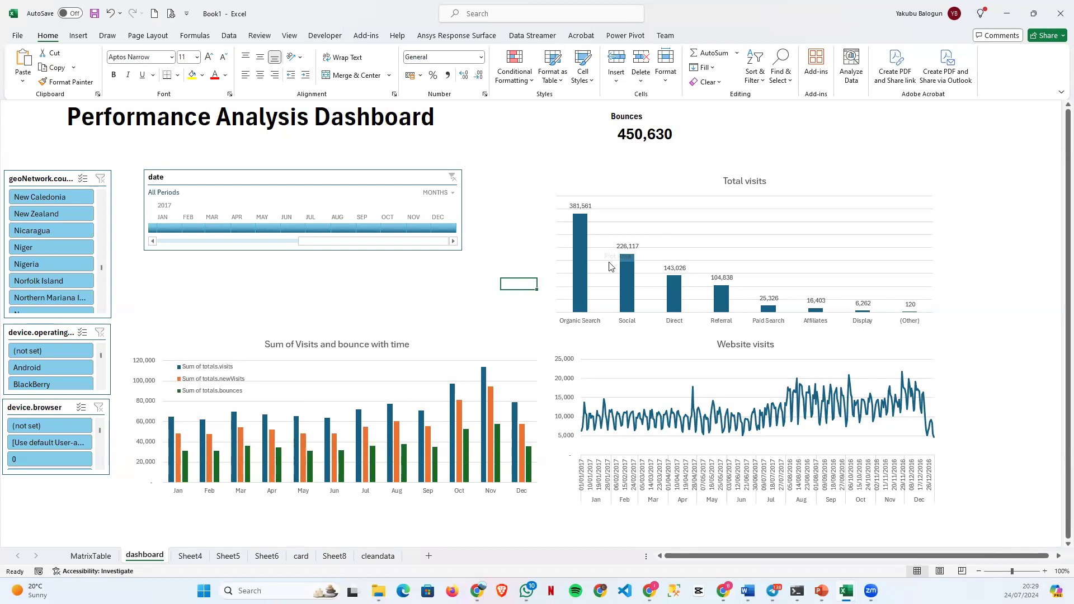
{"action": "right_click", "coordinate": [45, 183]}
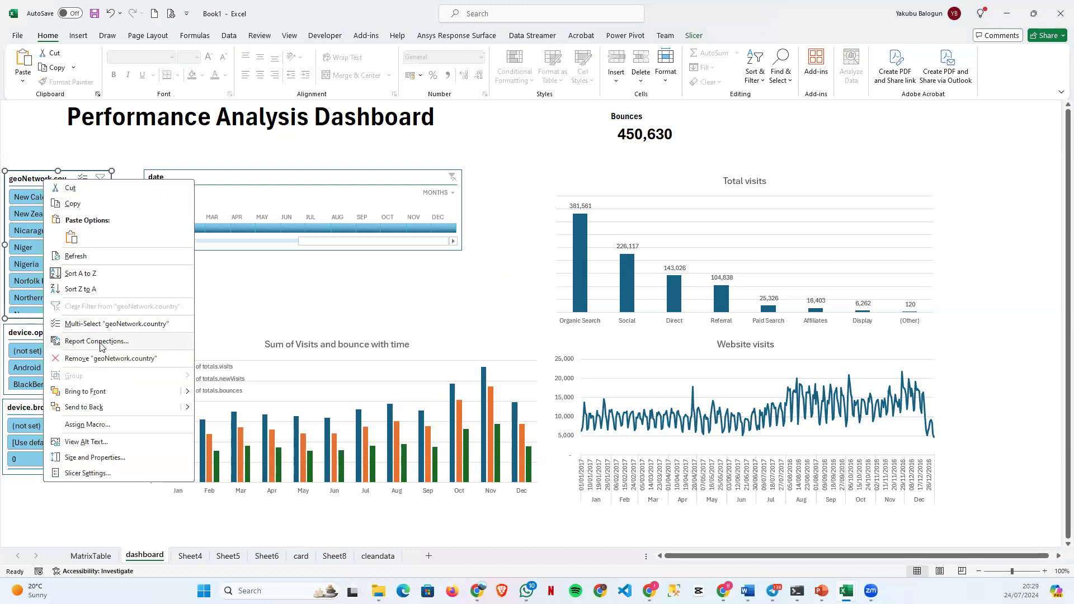
{"action": "left_click", "coordinate": [96, 341]}
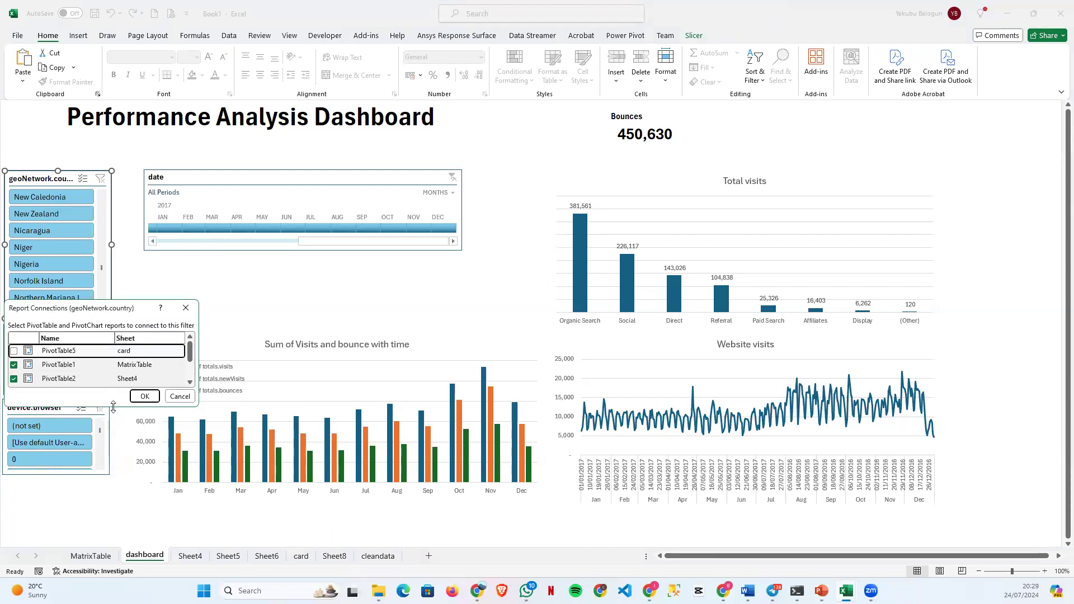
{"action": "left_click_drag", "start_coordinate": [113, 515], "coordinate": [109, 515]}
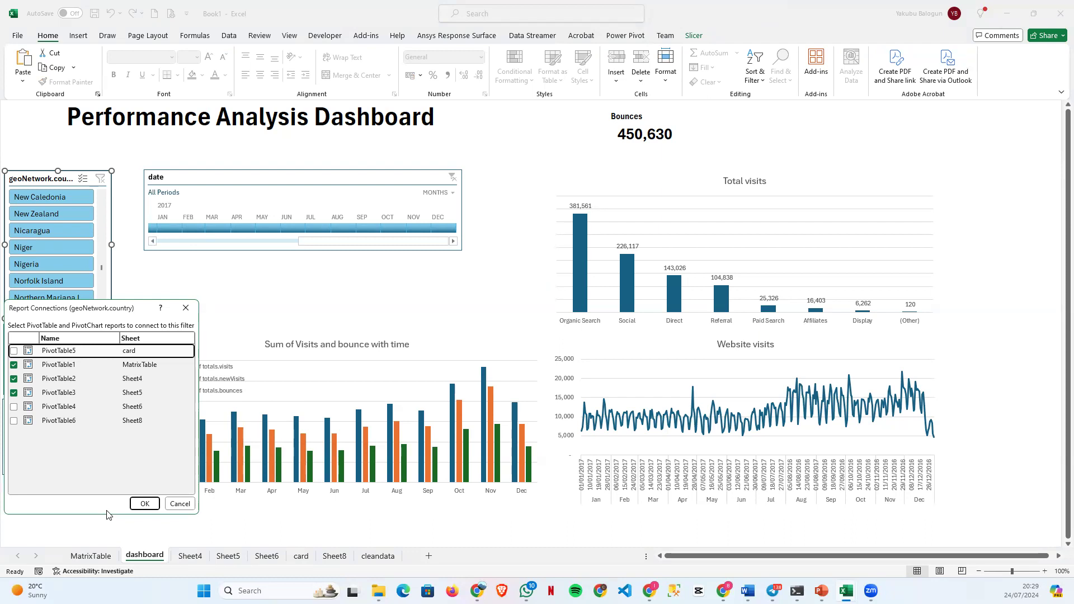
{"action": "left_click", "coordinate": [13, 421]}
{"action": "left_click", "coordinate": [142, 506]}
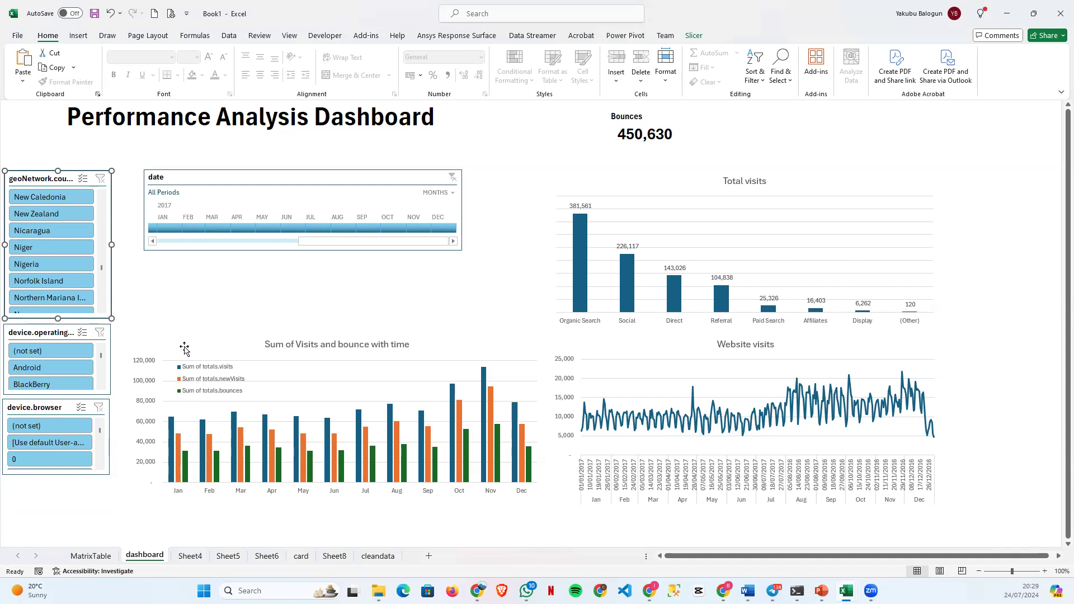
Filter the dashboard charts to Nigeria with the country slicer, and deselect the slicer.
{"action": "left_click", "coordinate": [45, 266]}
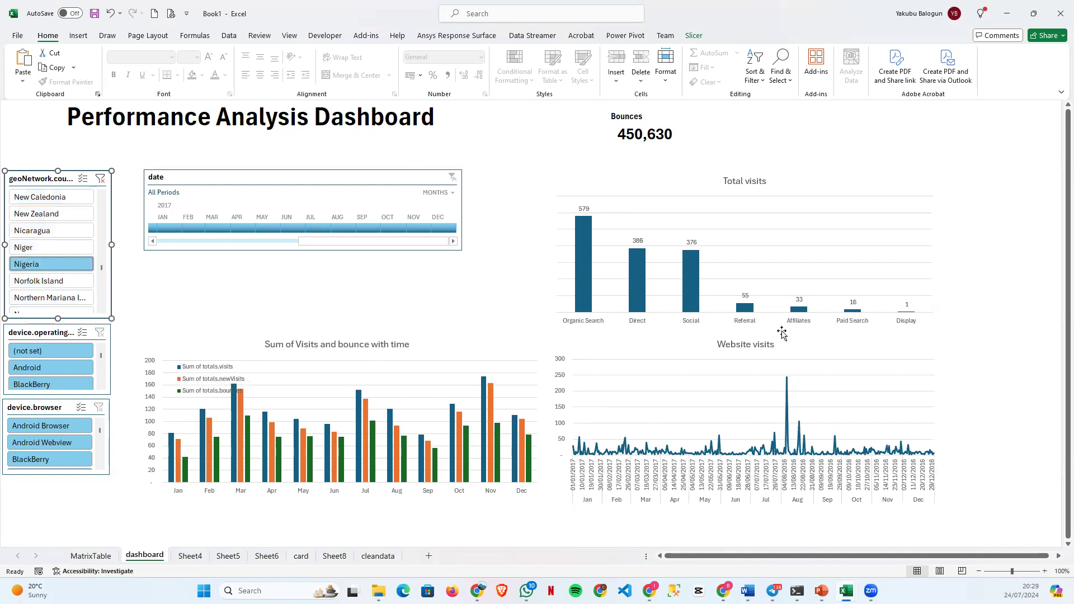
{"action": "left_click", "coordinate": [552, 159]}
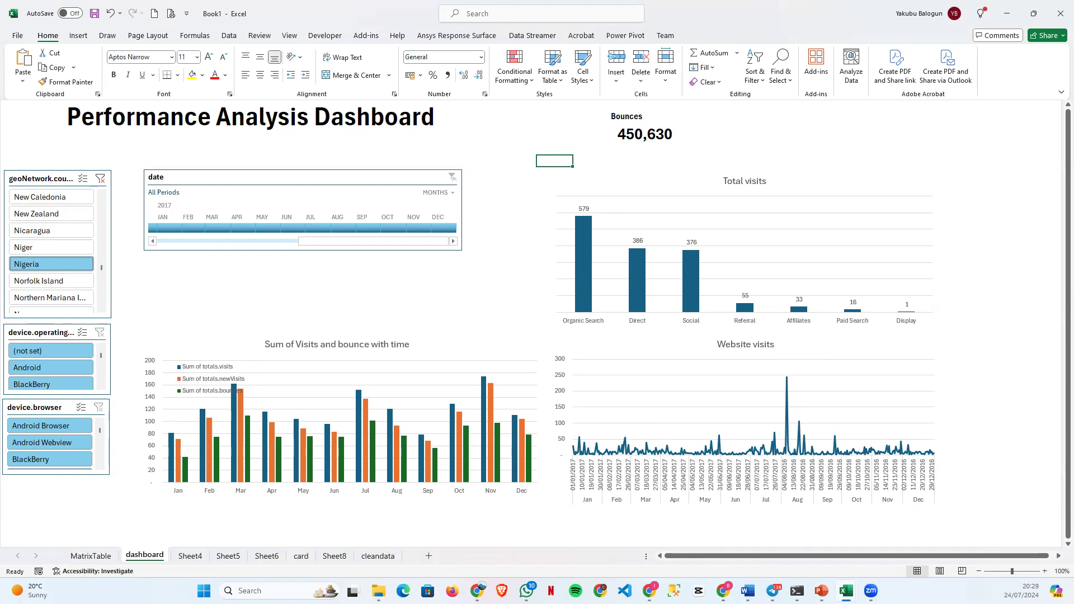
{"action": "left_click", "coordinate": [702, 127]}
{"action": "left_click", "coordinate": [722, 114]}
{"action": "left_click_drag", "start_coordinate": [722, 114], "coordinate": [798, 145]}
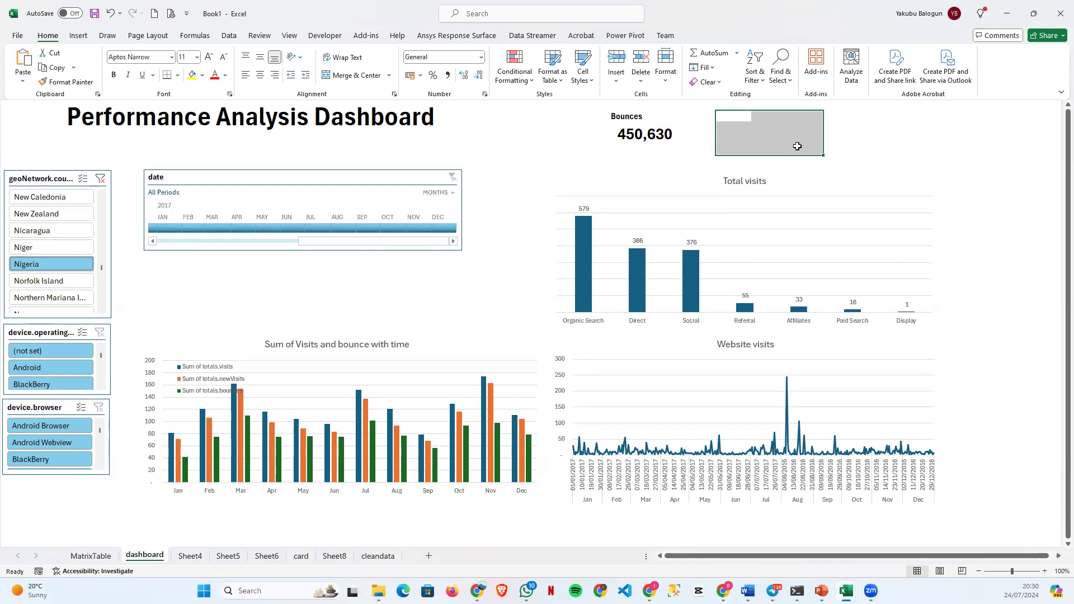
{"action": "left_click_drag", "start_coordinate": [860, 125], "coordinate": [903, 155]}
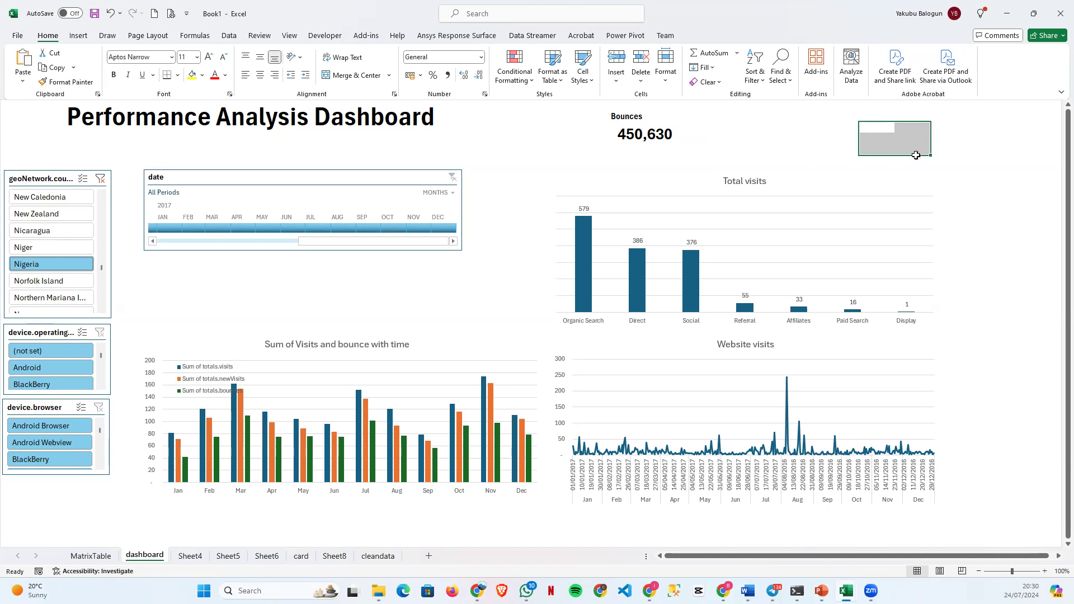
Clear the geoNetwork.country slicer filter and limit the date timeline to Jun 2016 - Dec 2017.
{"action": "left_click", "coordinate": [100, 177]}
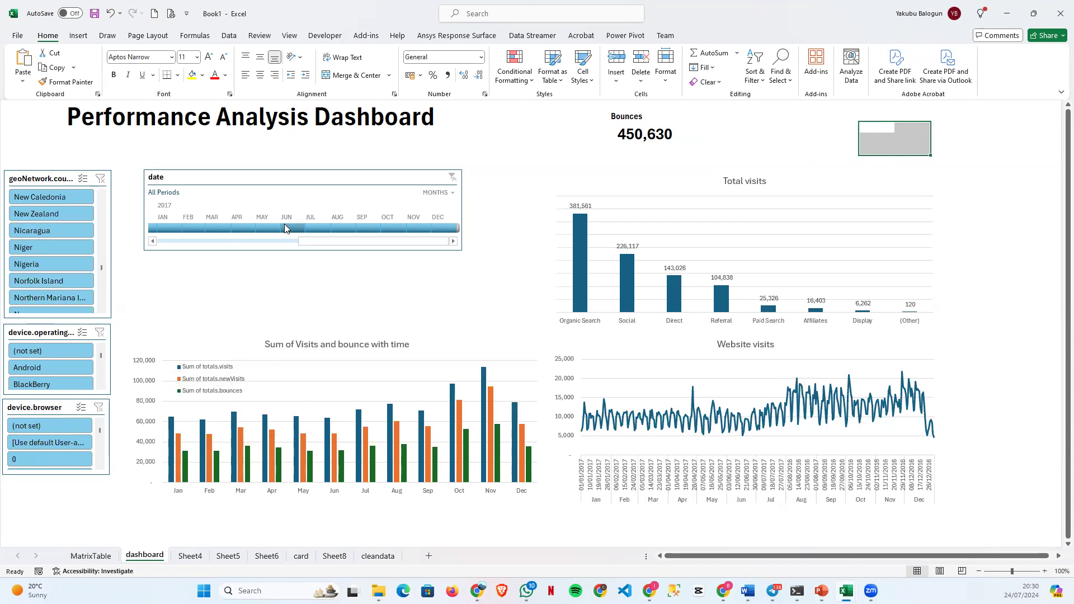
{"action": "left_click", "coordinate": [174, 242]}
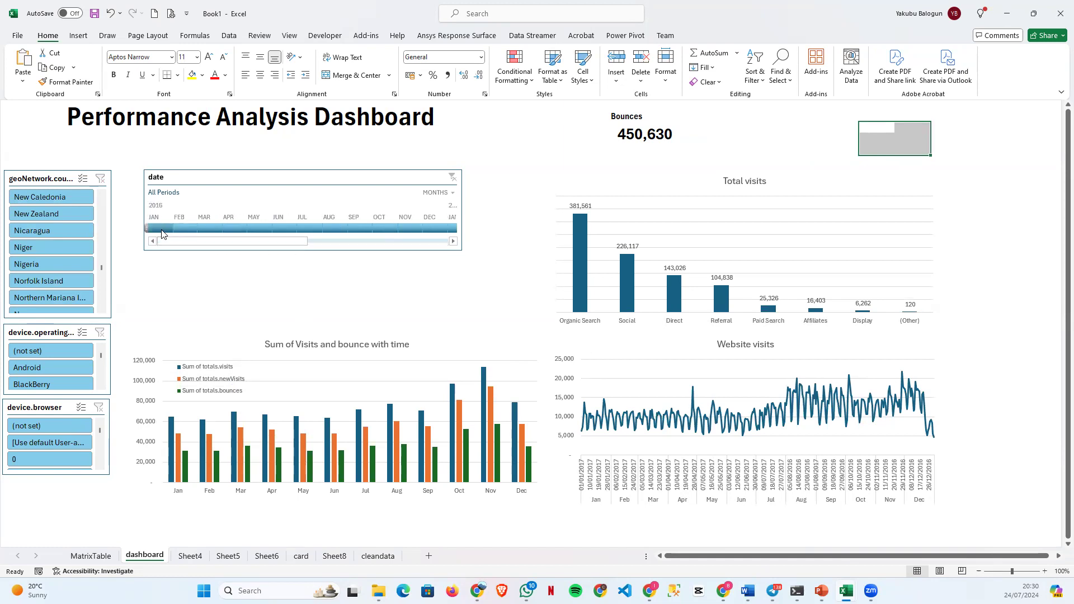
{"action": "left_click_drag", "start_coordinate": [149, 226], "coordinate": [283, 225]}
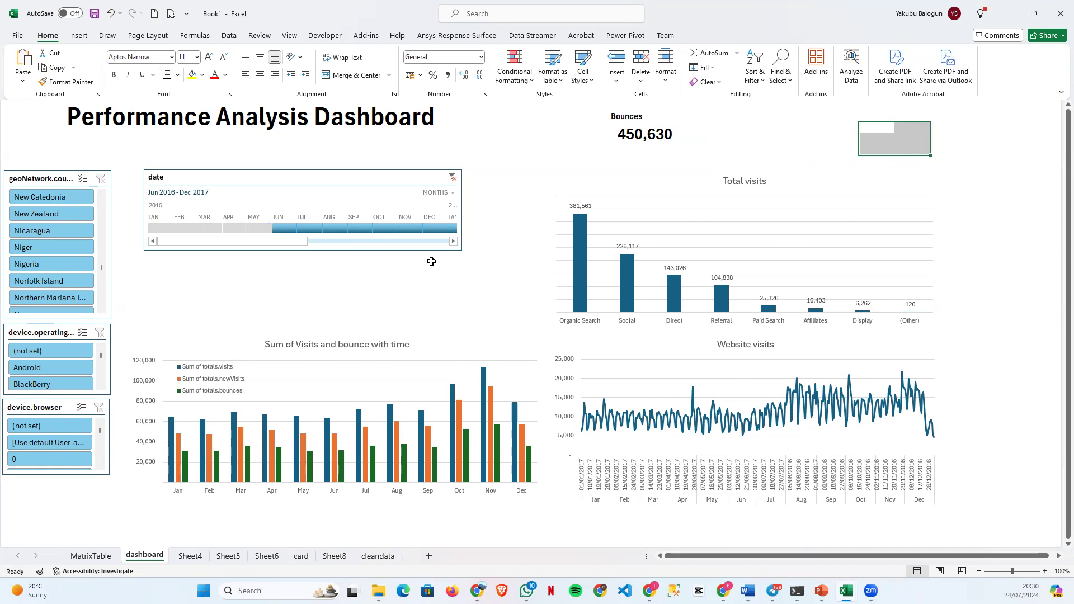
{"action": "left_click", "coordinate": [518, 272]}
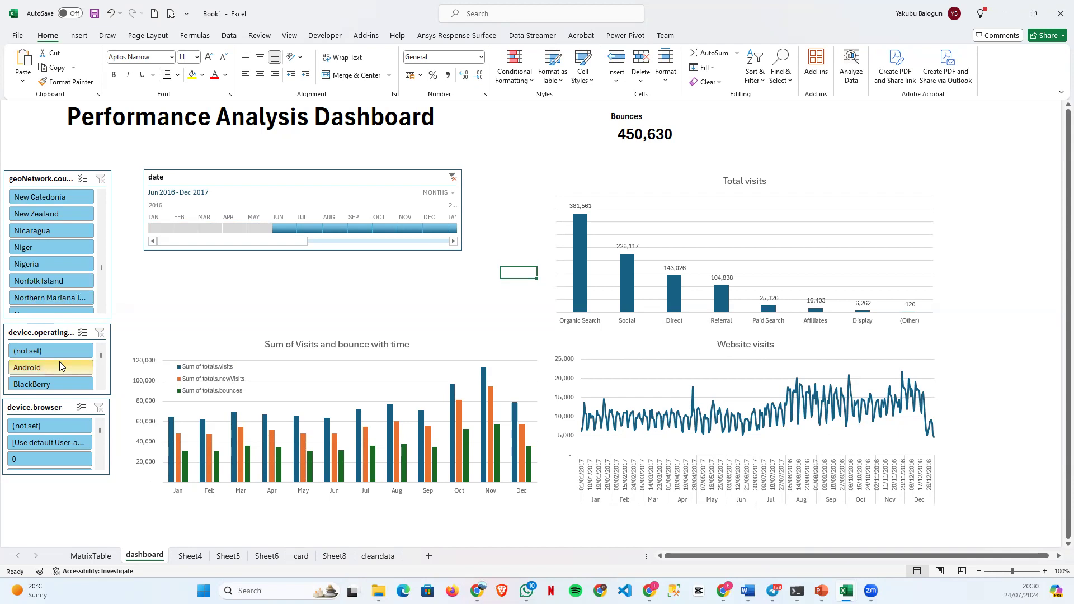
Change both the name and the header caption of the geoNetwork.country slicer to Country.
{"action": "left_click", "coordinate": [44, 182]}
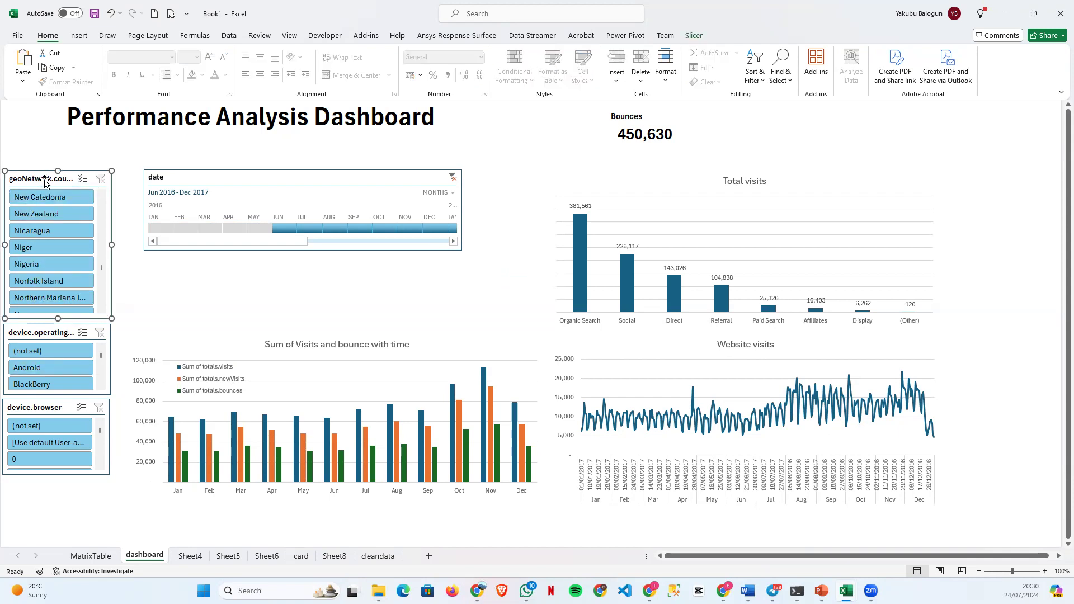
{"action": "right_click", "coordinate": [45, 182]}
{"action": "left_click", "coordinate": [87, 473]}
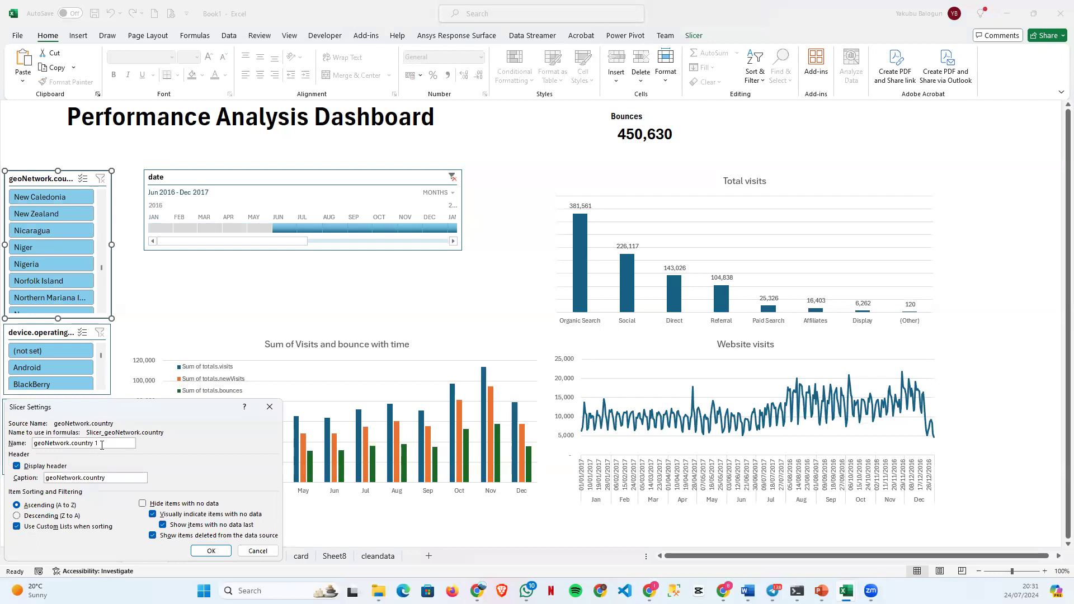
{"action": "left_click_drag", "start_coordinate": [102, 444], "coordinate": [32, 443]}
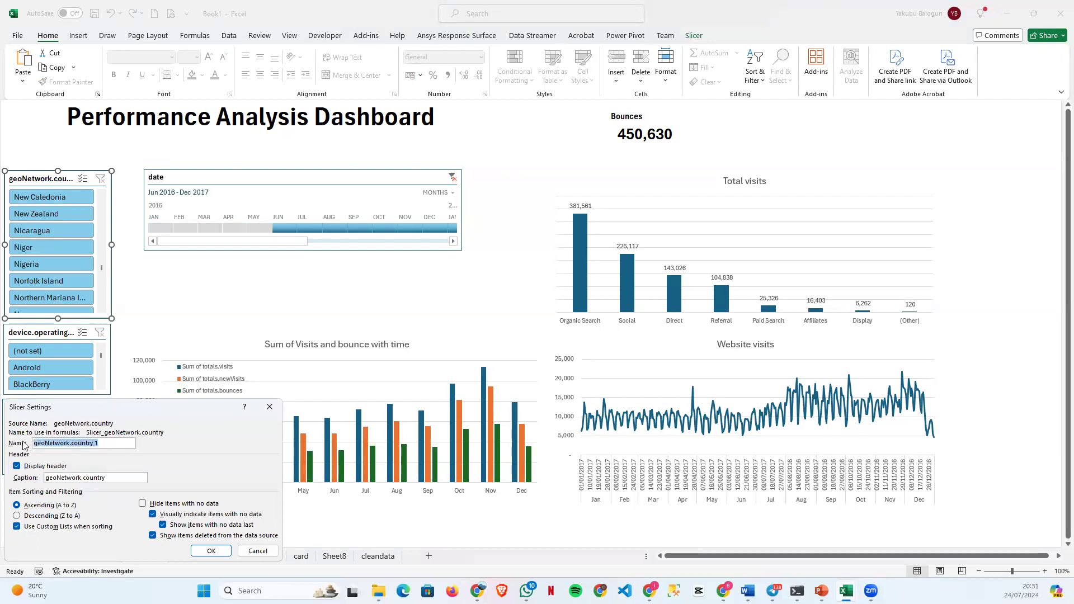
{"action": "type", "text": "Country"}
{"action": "left_click_drag", "start_coordinate": [134, 477], "coordinate": [35, 472]}
{"action": "type", "text": "Countr"}
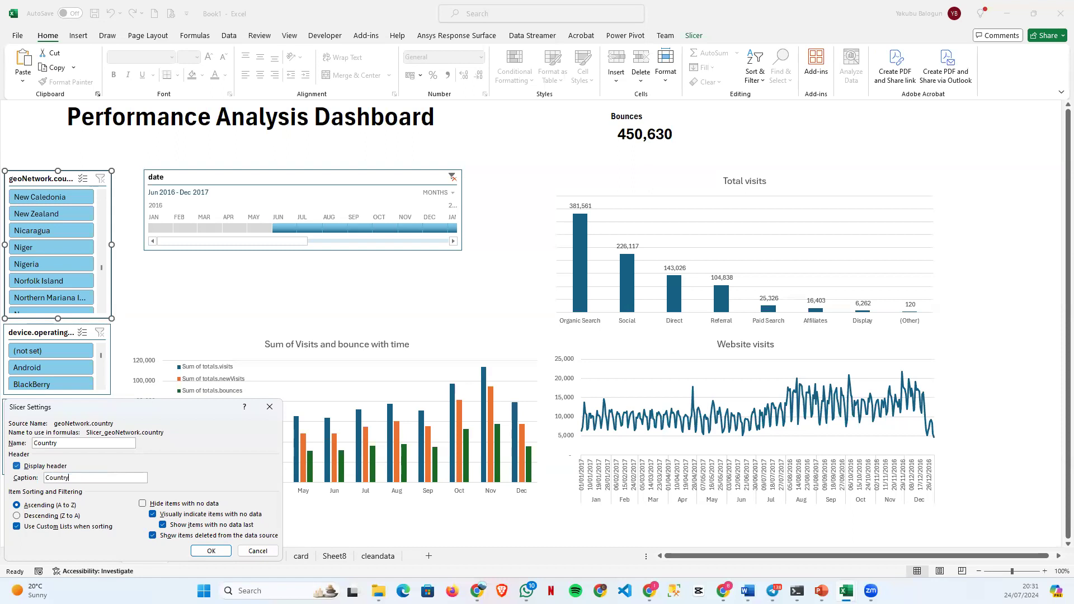
{"action": "left_click", "coordinate": [211, 551]}
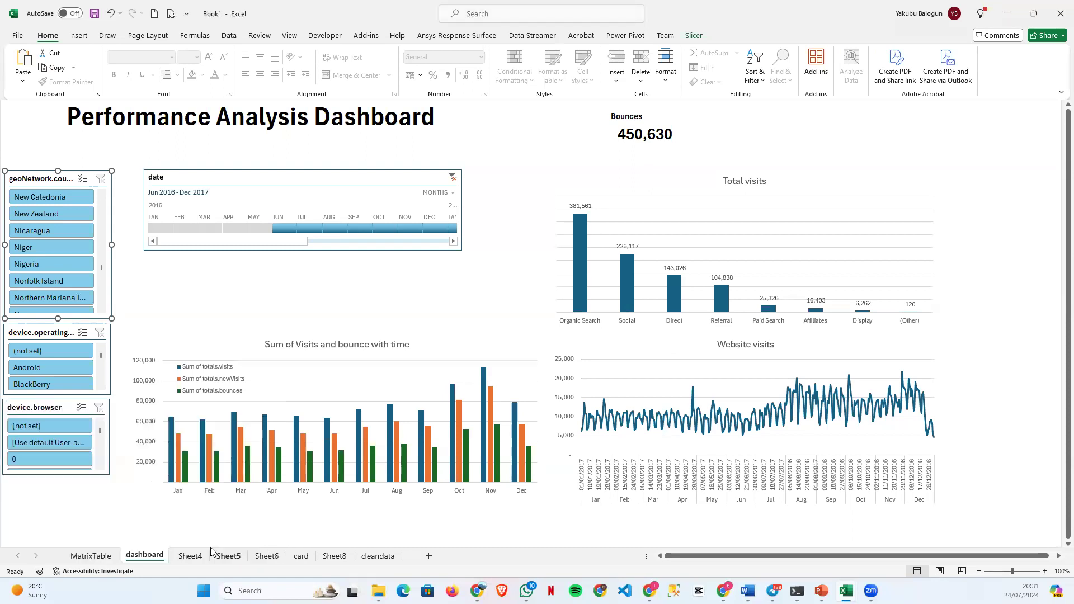
Shorten both the name and the header caption of the device.operatingSystem slicer to OperatingSystem.
{"action": "left_click", "coordinate": [44, 333]}
{"action": "right_click", "coordinate": [44, 332]}
{"action": "left_click", "coordinate": [82, 322]}
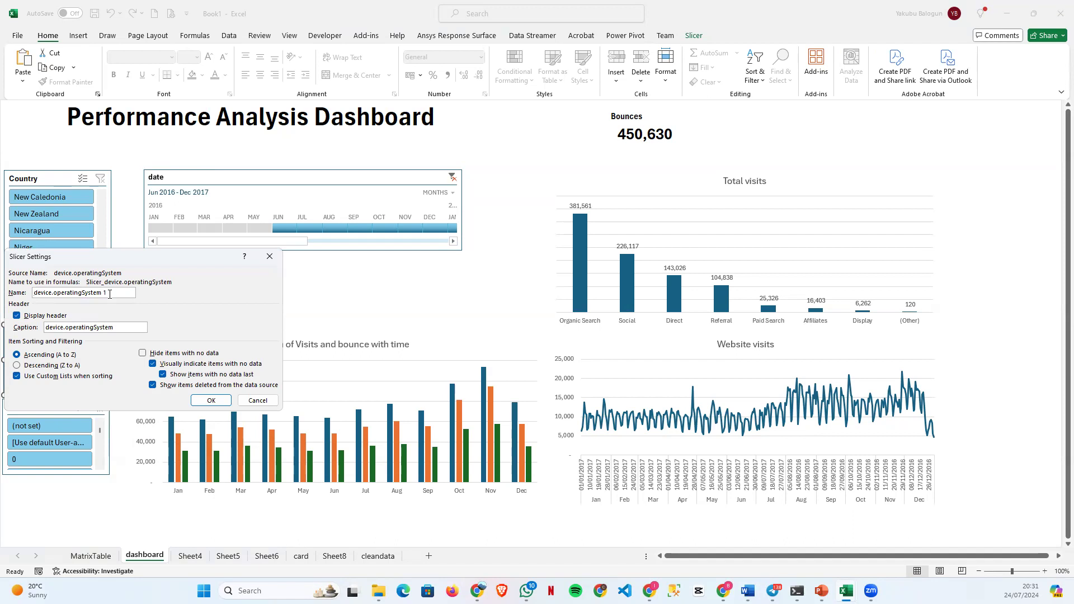
{"action": "left_click_drag", "start_coordinate": [109, 295], "coordinate": [34, 293]}
{"action": "left_click", "coordinate": [55, 292]}
{"action": "key", "text": "BackSpace"}
{"action": "key", "text": "BackSpace"}
{"action": "key", "text": "BackSpace"}
{"action": "key", "text": "BackSpace"}
{"action": "key", "text": "BackSpace"}
{"action": "key", "text": "BackSpace"}
{"action": "key", "text": "BackSpace"}
{"action": "key", "text": "BackSpace"}
{"action": "type", "text": "O"}
{"action": "key", "text": "BackSpace"}
{"action": "left_click", "coordinate": [69, 328]}
{"action": "key", "text": "BackSpace"}
{"action": "key", "text": "BackSpace"}
{"action": "key", "text": "BackSpace"}
{"action": "key", "text": "BackSpace"}
{"action": "key", "text": "BackSpace"}
{"action": "key", "text": "BackSpace"}
{"action": "key", "text": "BackSpace"}
{"action": "key", "text": "BackSpace"}
{"action": "type", "text": "O"}
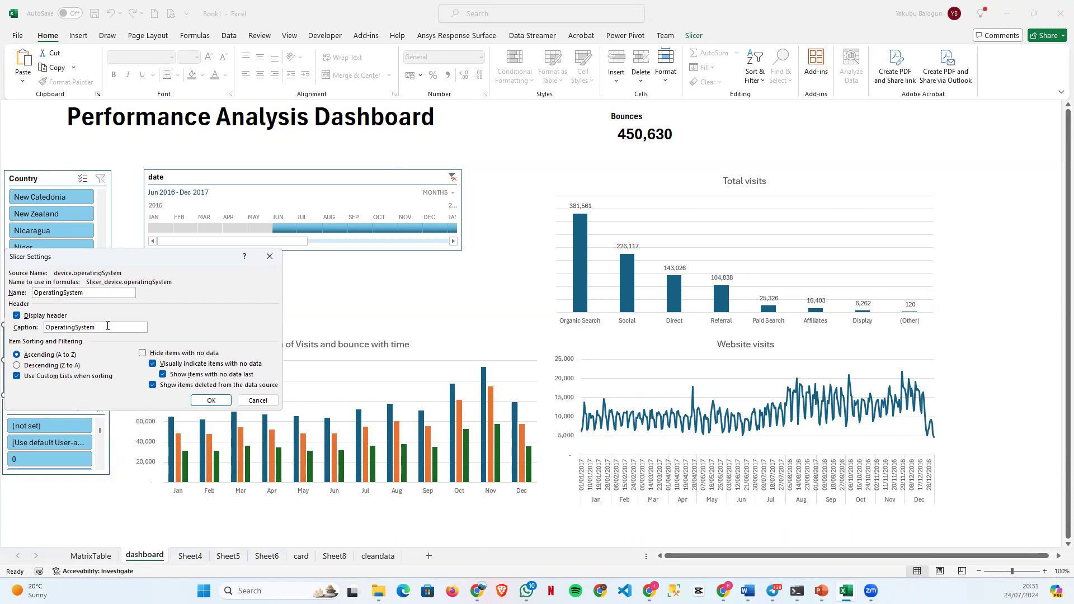
{"action": "left_click", "coordinate": [211, 400]}
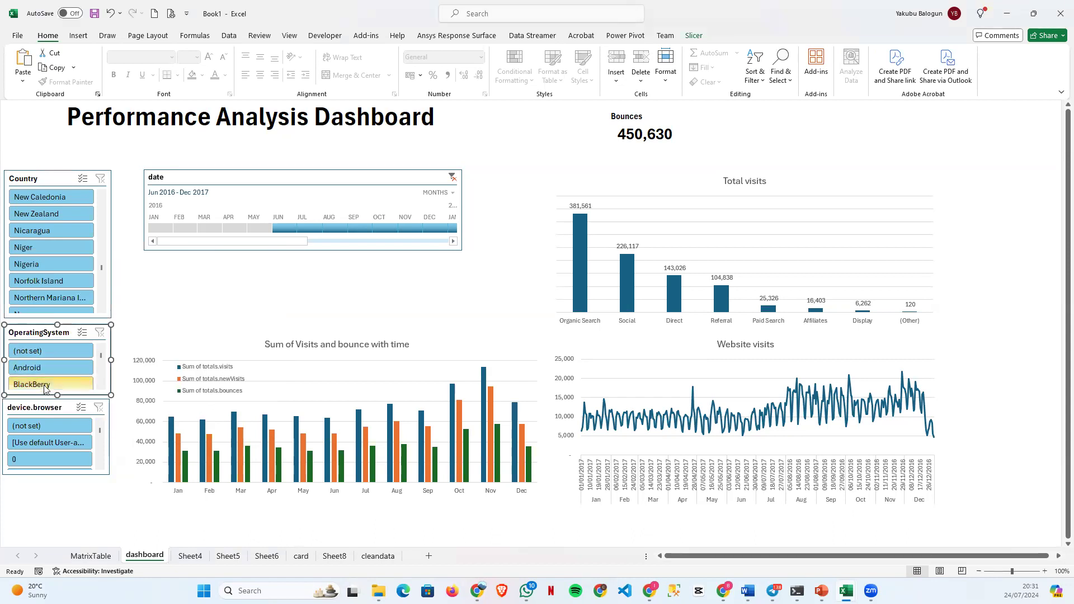
Move the device.browser slicer further down and lengthen the OperatingSystem slicer to fill the gap above it.
{"action": "left_click_drag", "start_coordinate": [50, 416], "coordinate": [52, 490]}
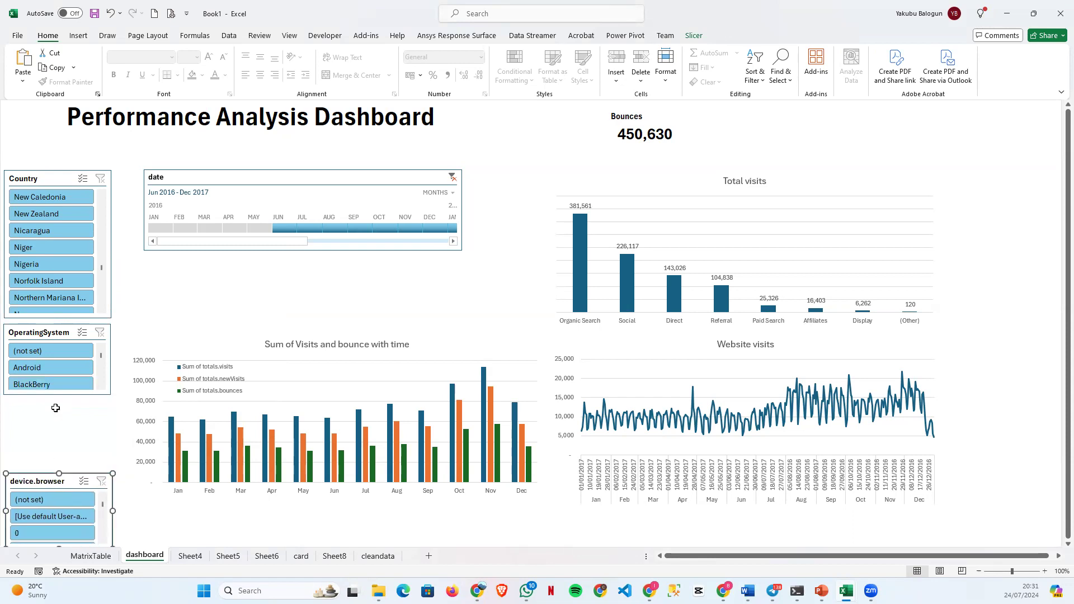
{"action": "left_click", "coordinate": [56, 328]}
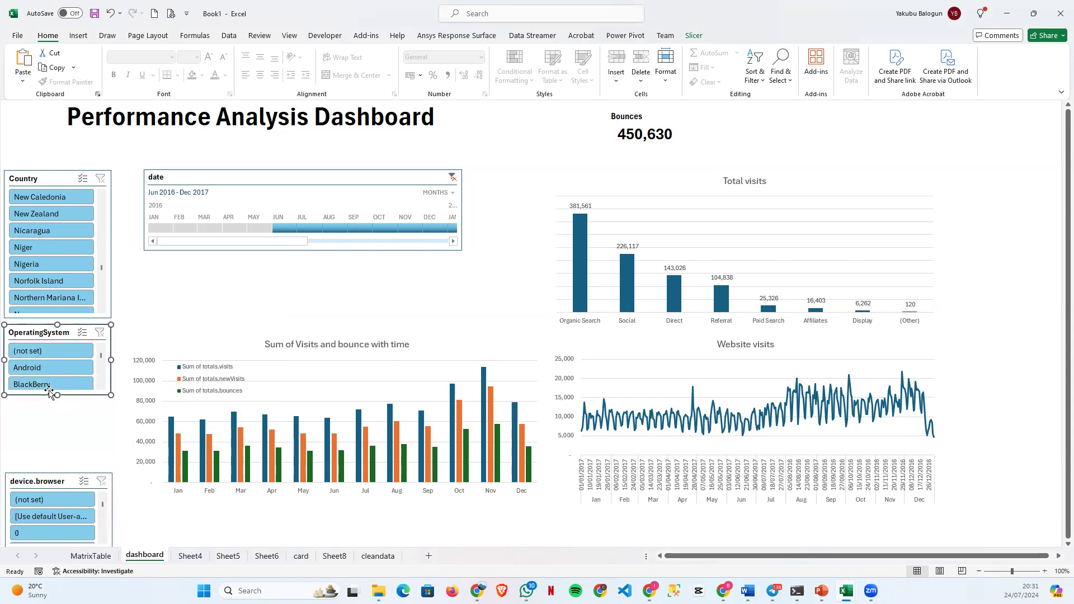
{"action": "left_click_drag", "start_coordinate": [57, 396], "coordinate": [59, 464]}
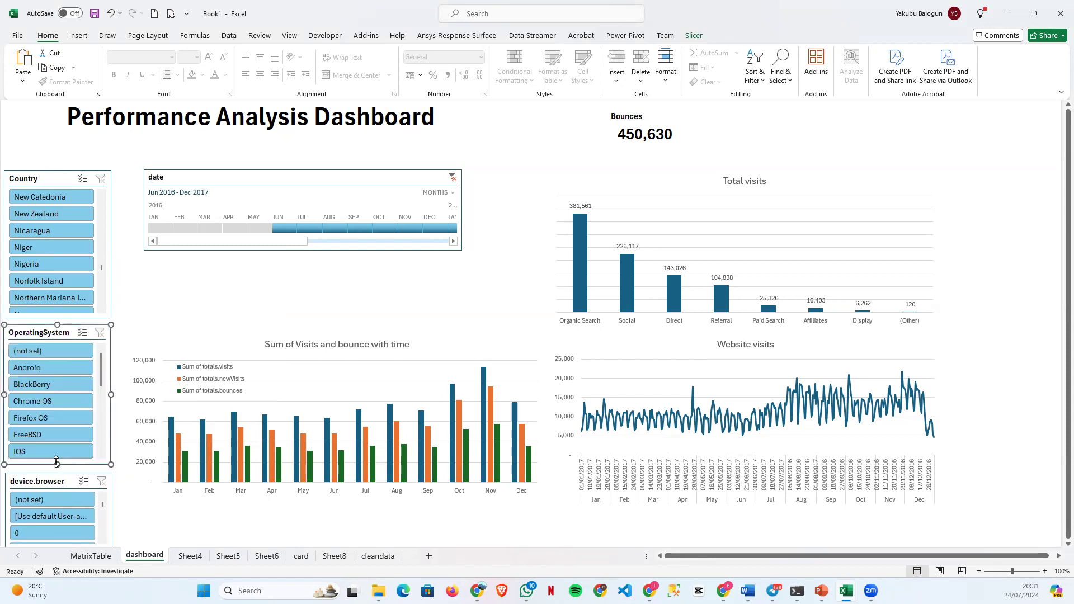
Filter the dashboard charts by operating system, first to iOS and then to Nokia.
{"action": "scroll", "coordinate": [49, 419], "scroll_direction": "down", "scroll_amount": 1}
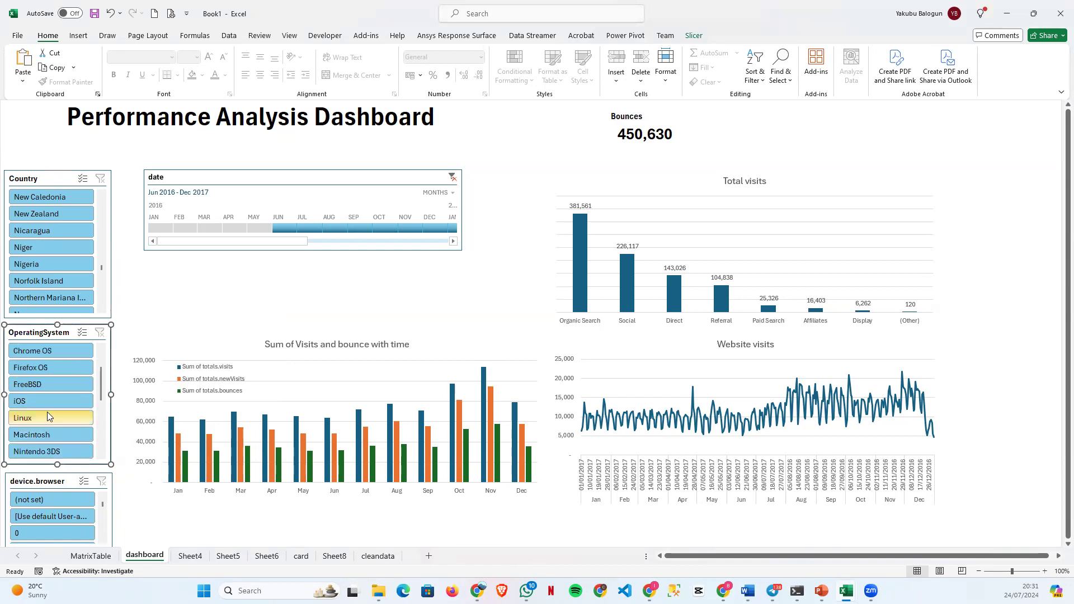
{"action": "left_click", "coordinate": [50, 401]}
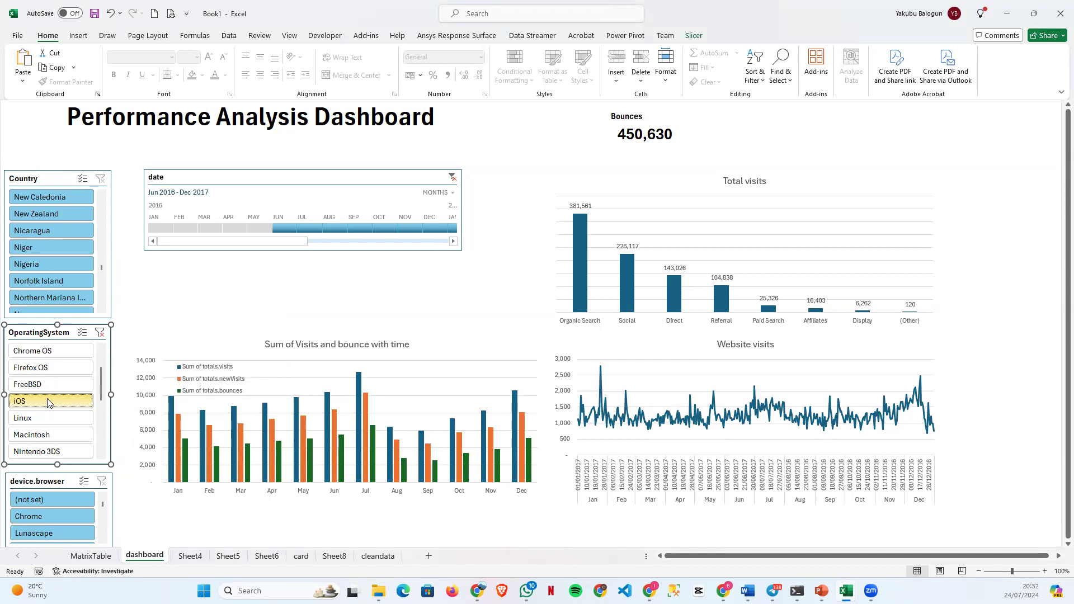
{"action": "scroll", "coordinate": [50, 403], "scroll_direction": "down", "scroll_amount": 1}
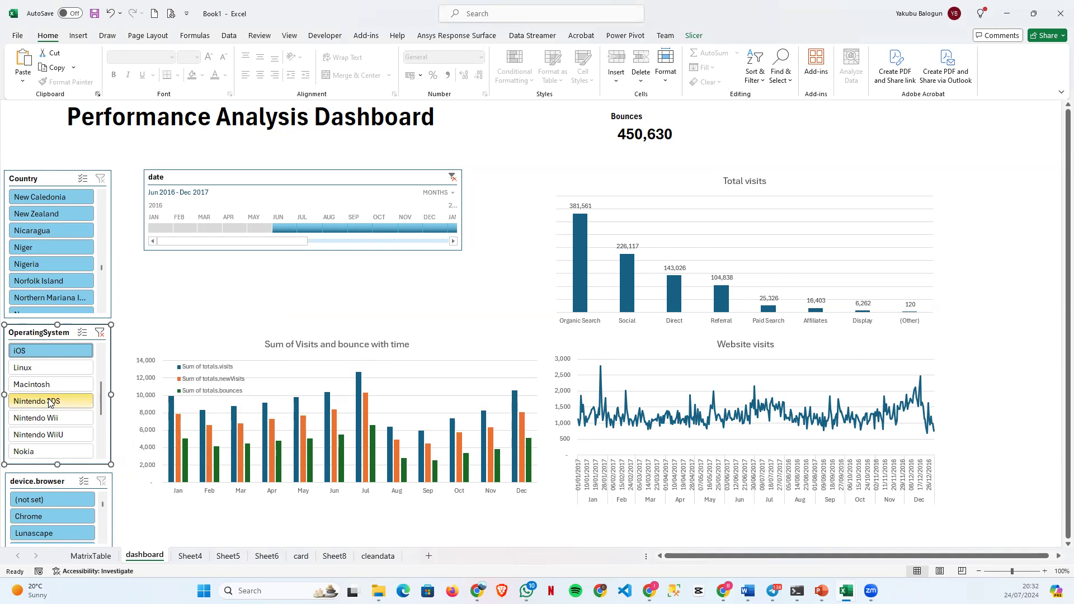
{"action": "left_click", "coordinate": [55, 452]}
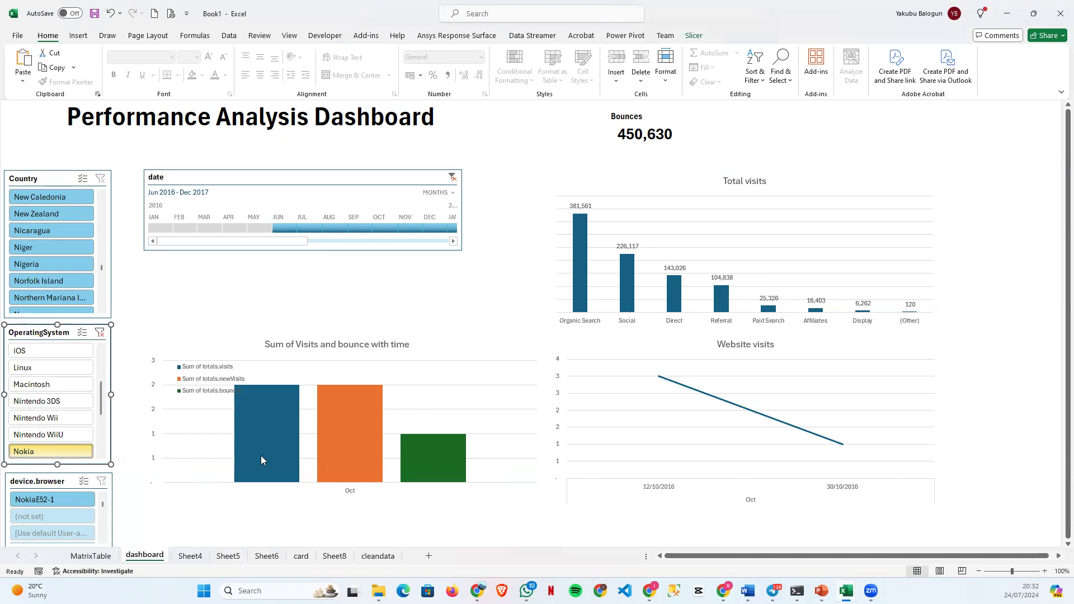
Clear the date timeline filter and the OperatingSystem slicer filter.
{"action": "left_click", "coordinate": [453, 178]}
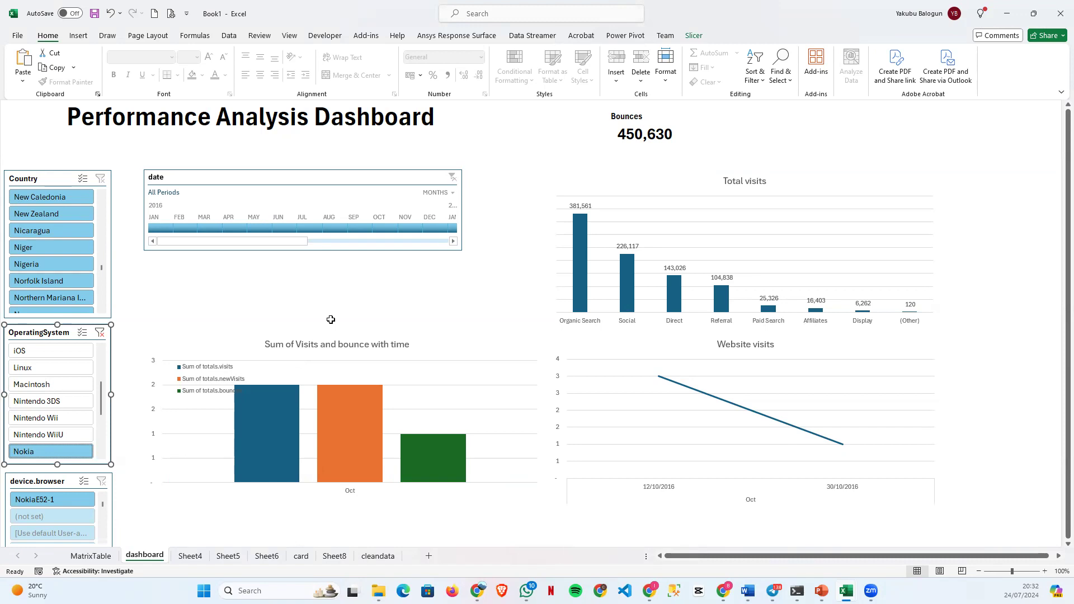
{"action": "scroll", "coordinate": [50, 401], "scroll_direction": "down", "scroll_amount": 3}
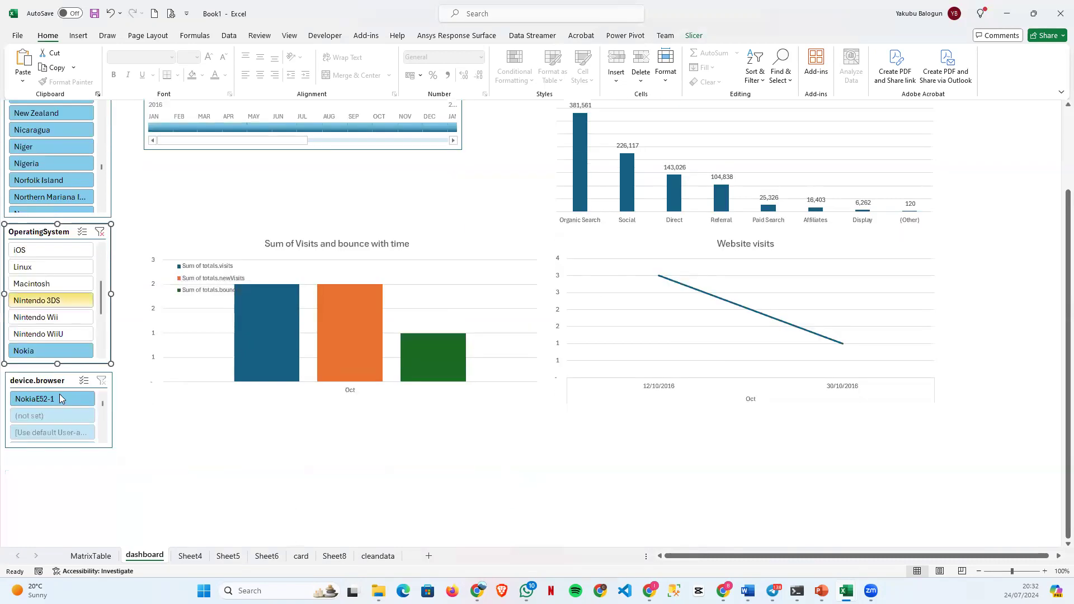
{"action": "scroll", "coordinate": [61, 398], "scroll_direction": "up", "scroll_amount": 3}
{"action": "left_click", "coordinate": [102, 332]}
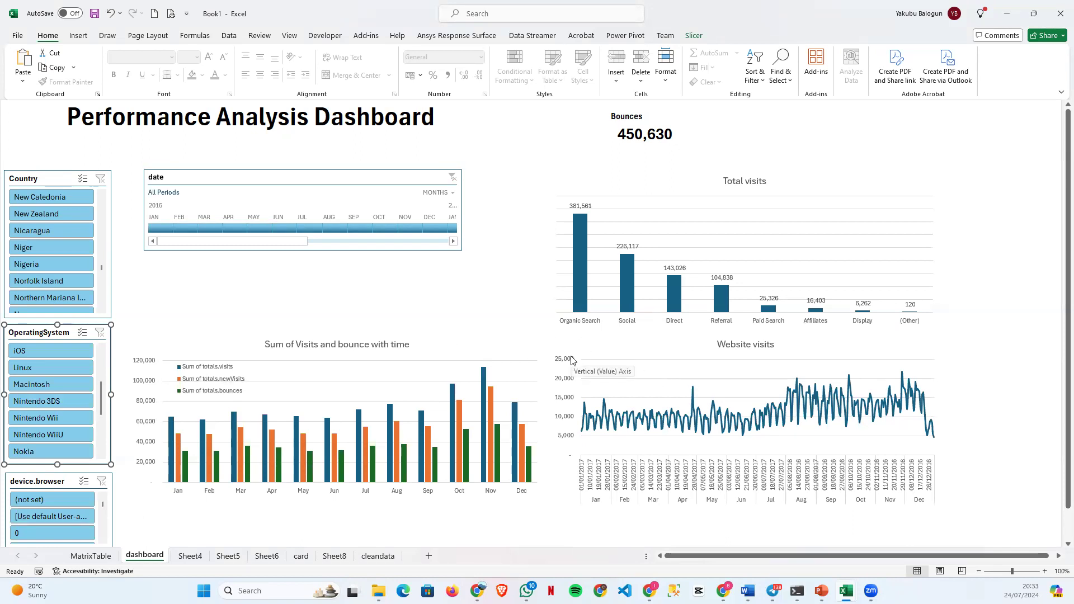
Switch to the Introduction to Google Analytics presentation in PowerPoint.
{"action": "left_click", "coordinate": [822, 591]}
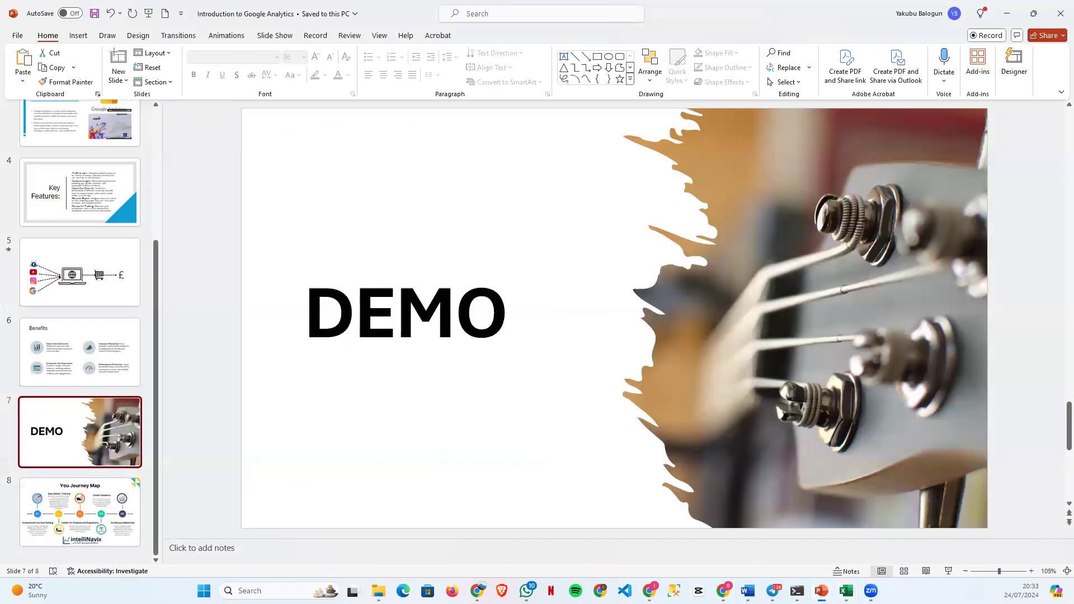